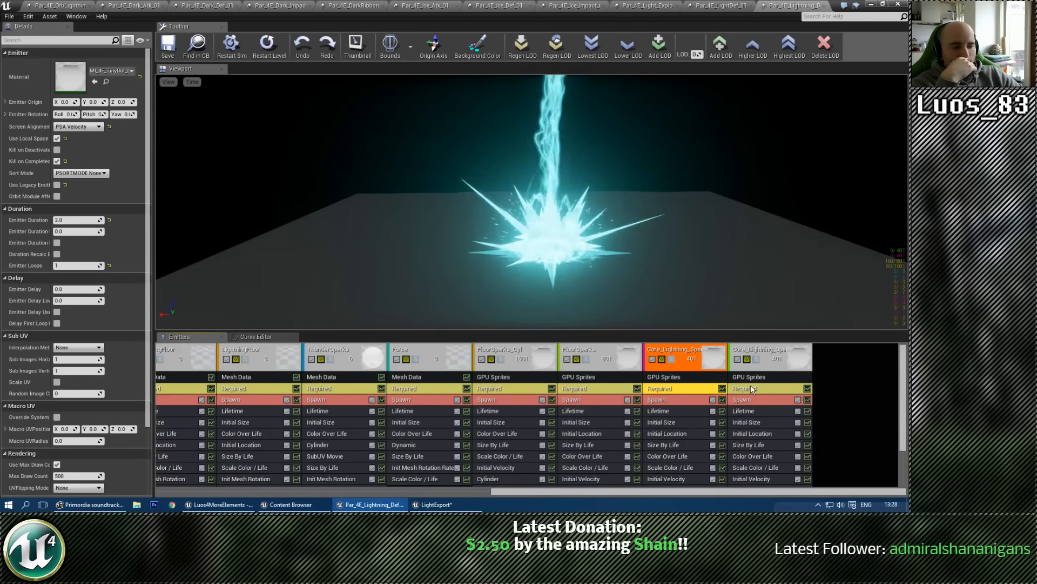
Step: Locate the lightning defence particle system in the Content Browser and export the Light_01_Temp emitter from LightExport into it
left_click(751, 389)
left_click(832, 372)
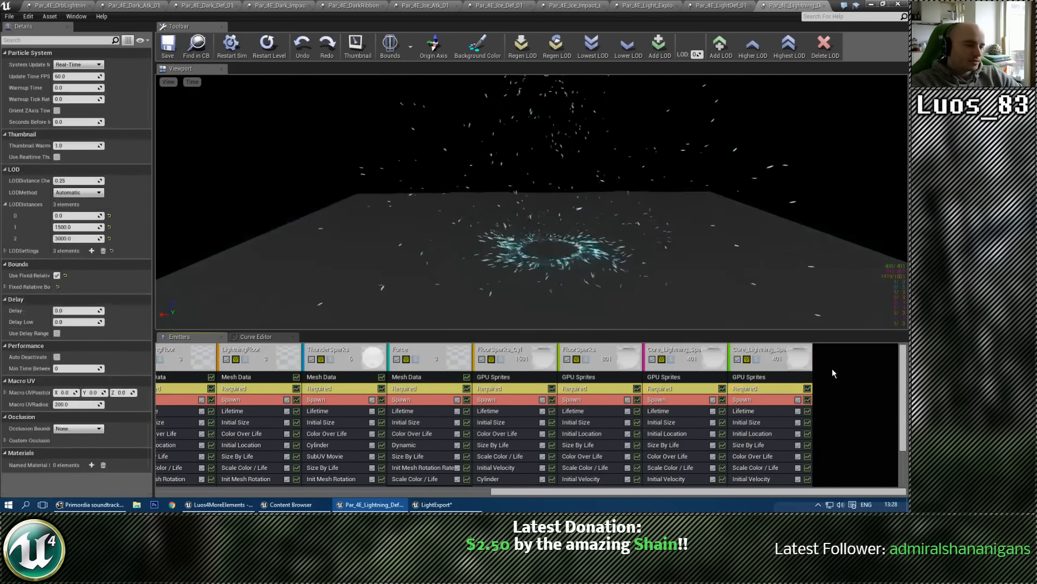
left_click(196, 43)
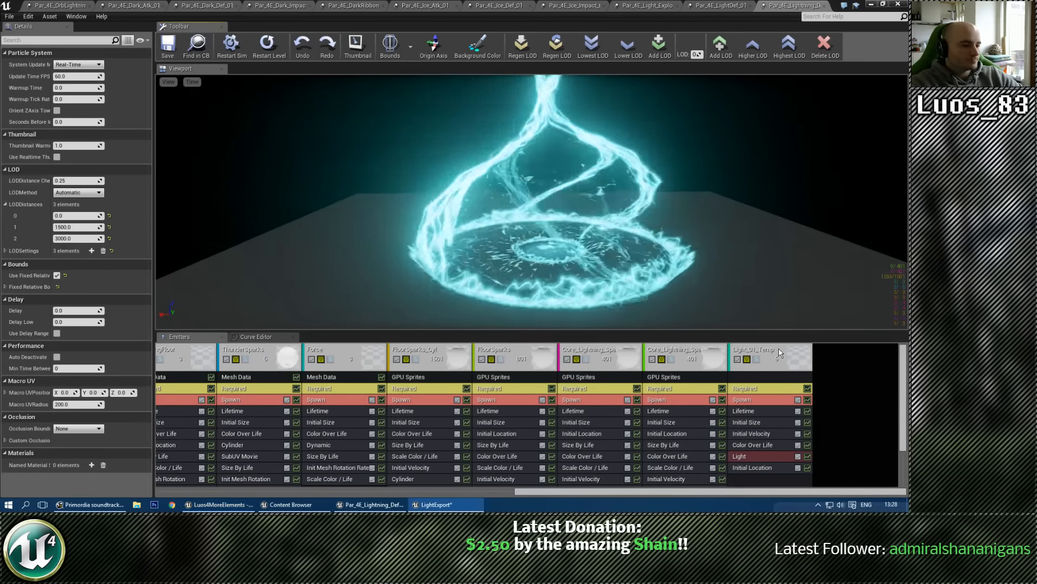
Step: Preview the Light_01_Temp emitter in solo mode, and turn solo off again
left_click(774, 355)
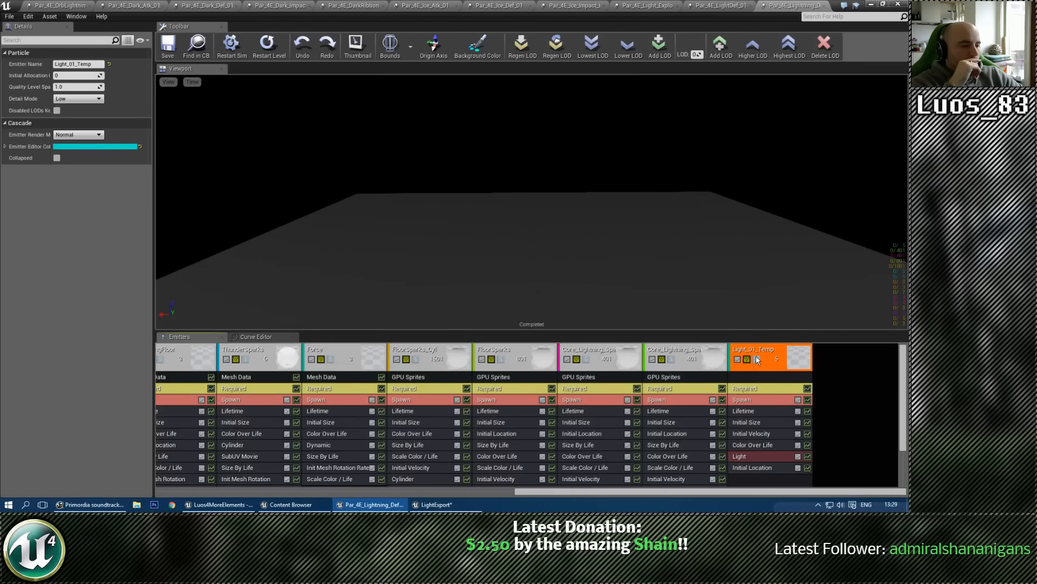
left_click(757, 359)
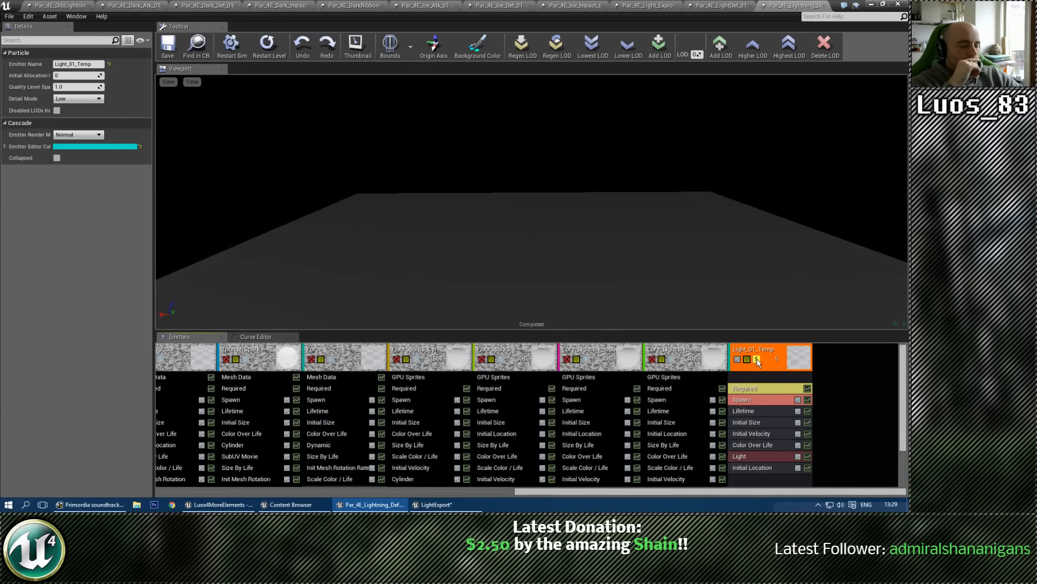
left_click(757, 359)
Step: Check the Lifetime settings of the core lightning sparks, ThunderSparks, Thunder, Core Ring 2 and Lightning_Swirl emitters
left_click(669, 411)
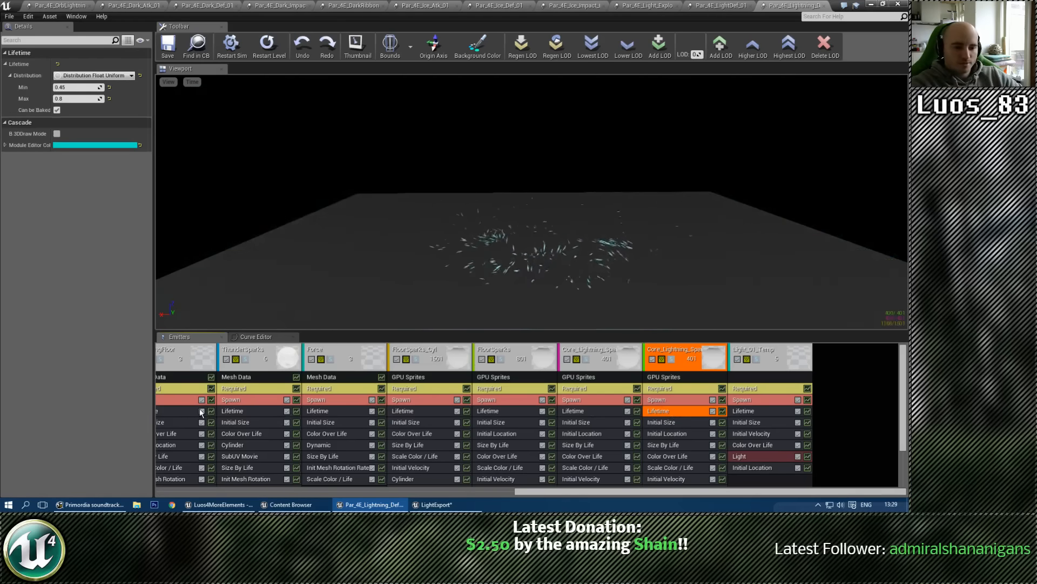
left_click(240, 412)
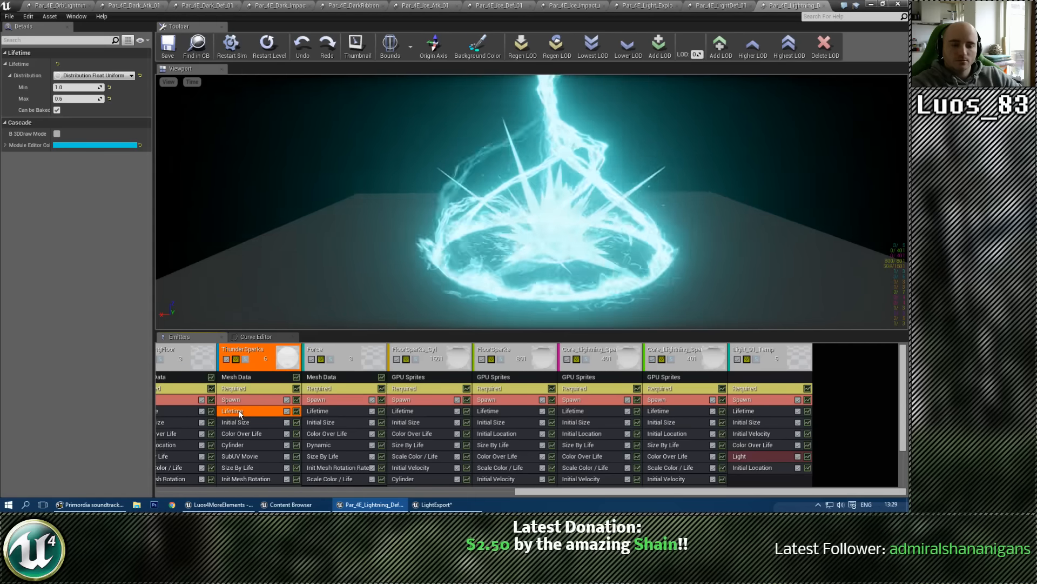
left_click_drag(593, 491, 413, 491)
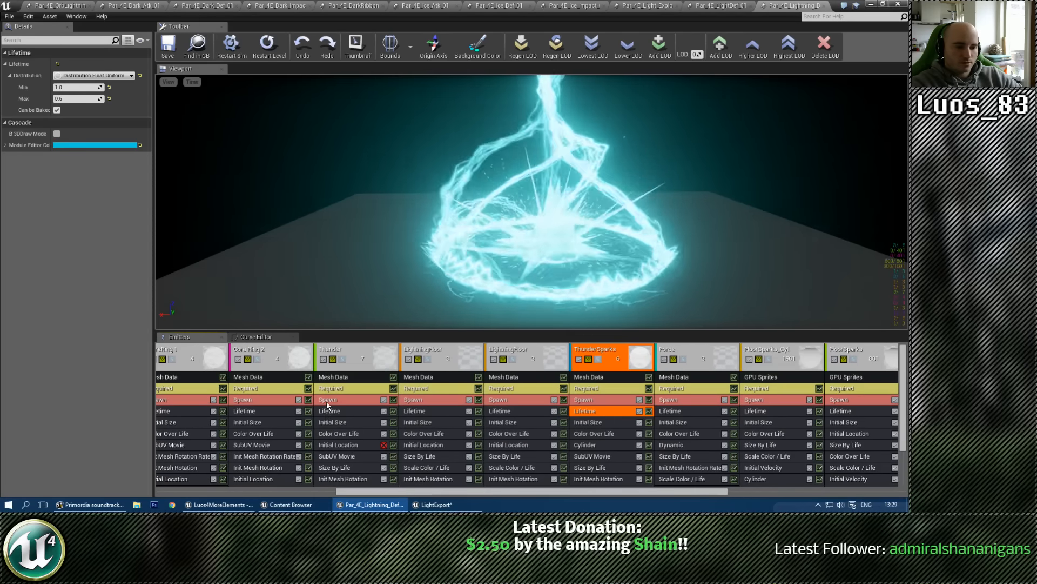
left_click(325, 410)
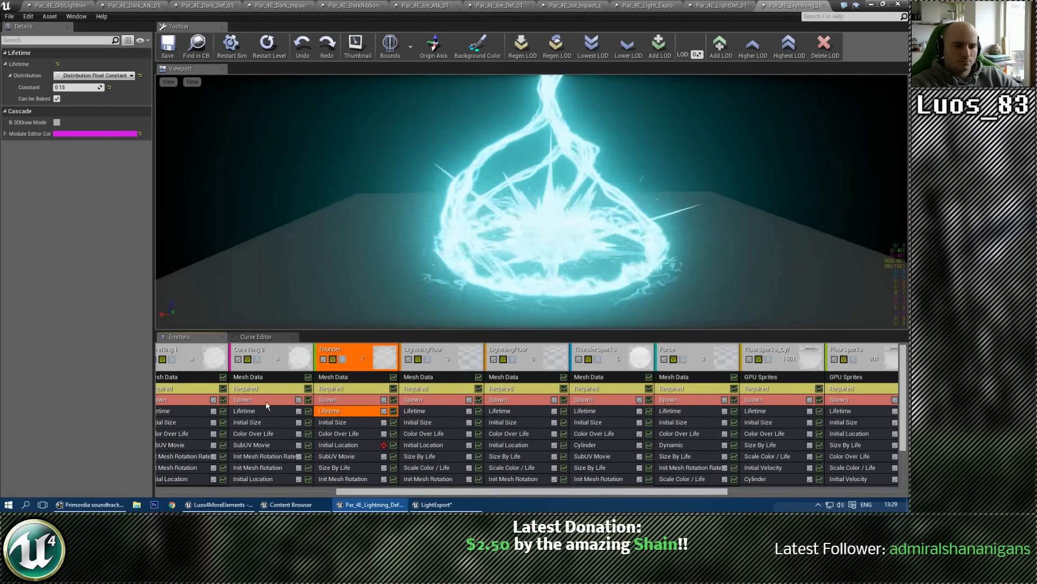
left_click(252, 410)
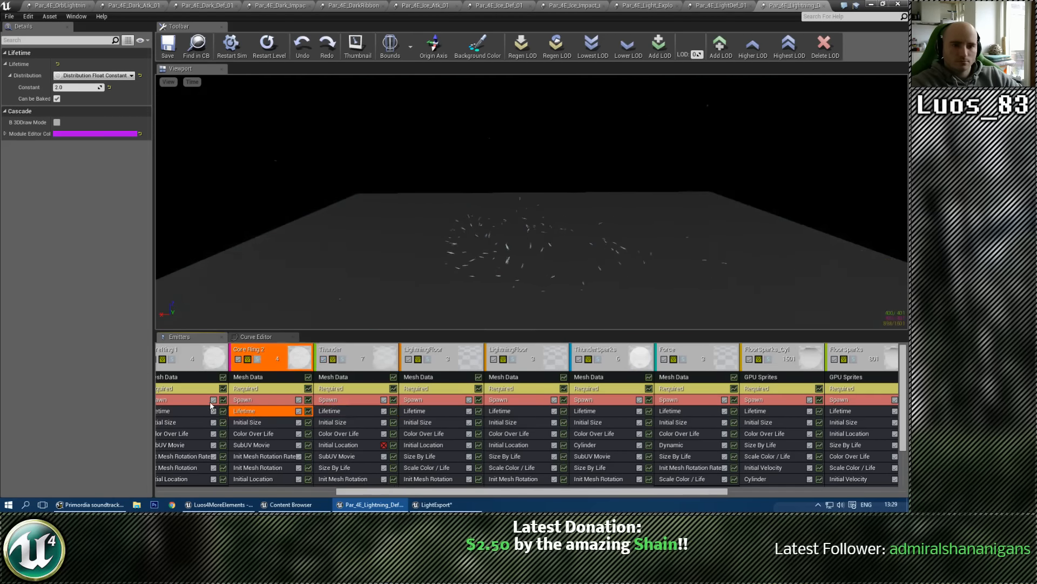
left_click(199, 400)
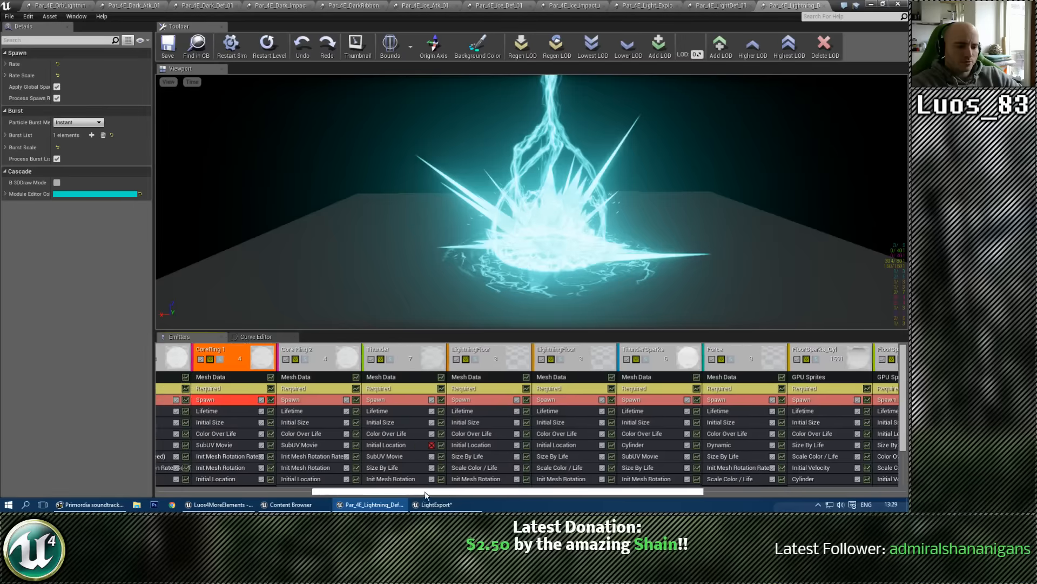
left_click_drag(477, 491, 292, 484)
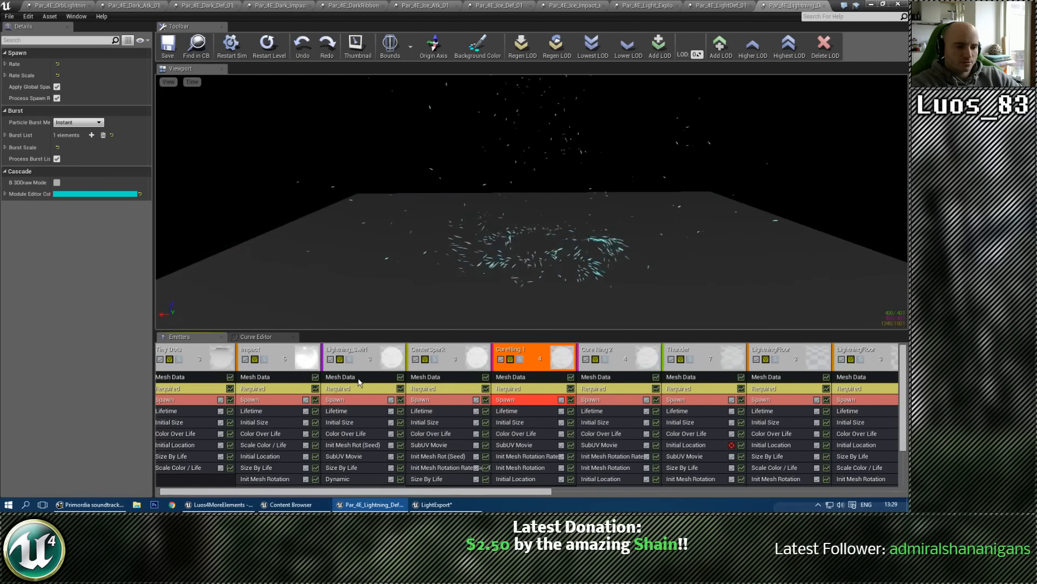
left_click(350, 360)
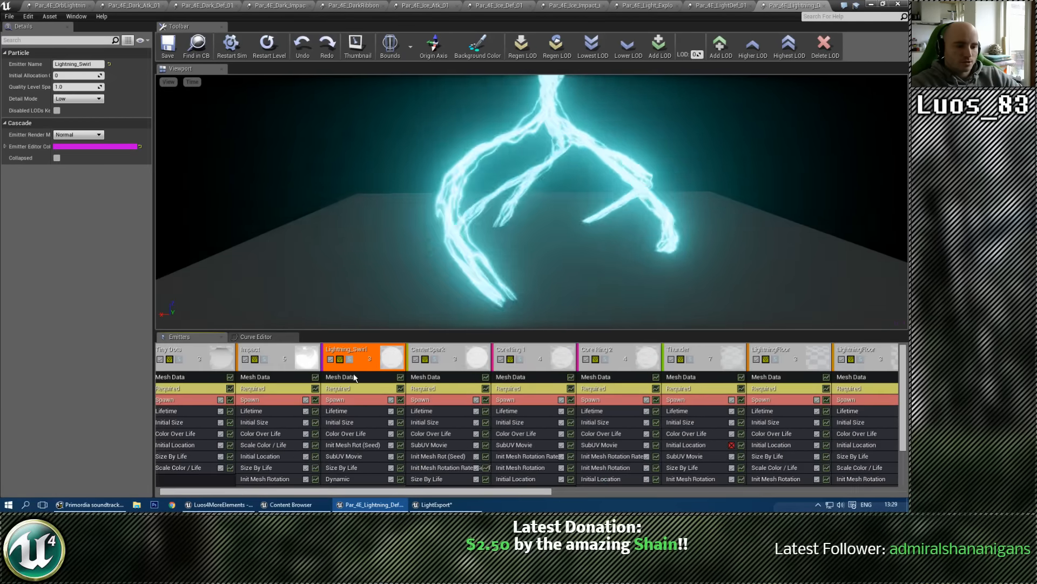
left_click(354, 412)
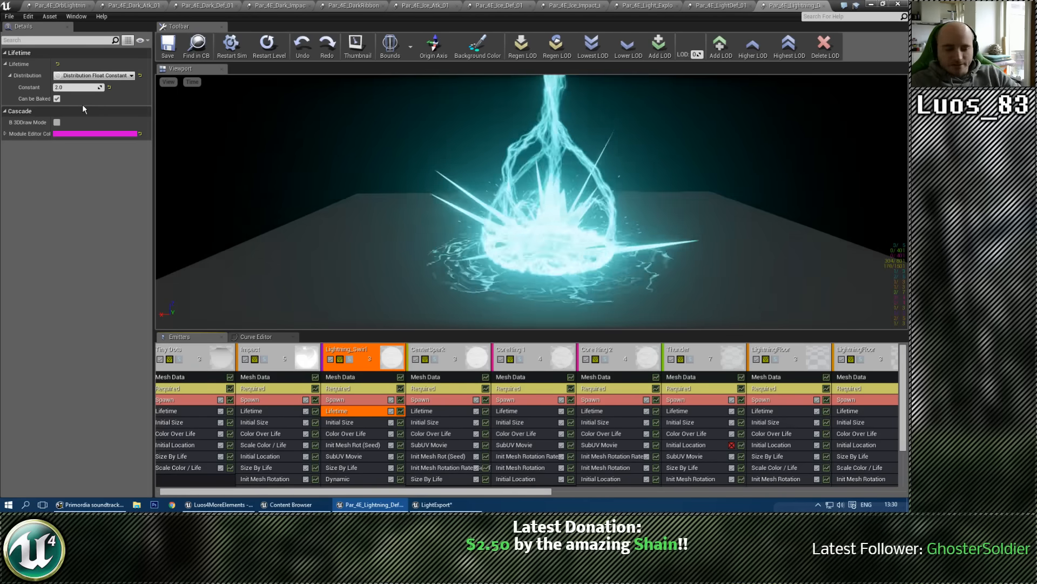
Step: Set the constant Lifetime of the Light_01_Temp emitter to 3.0
left_click_drag(441, 492, 797, 493)
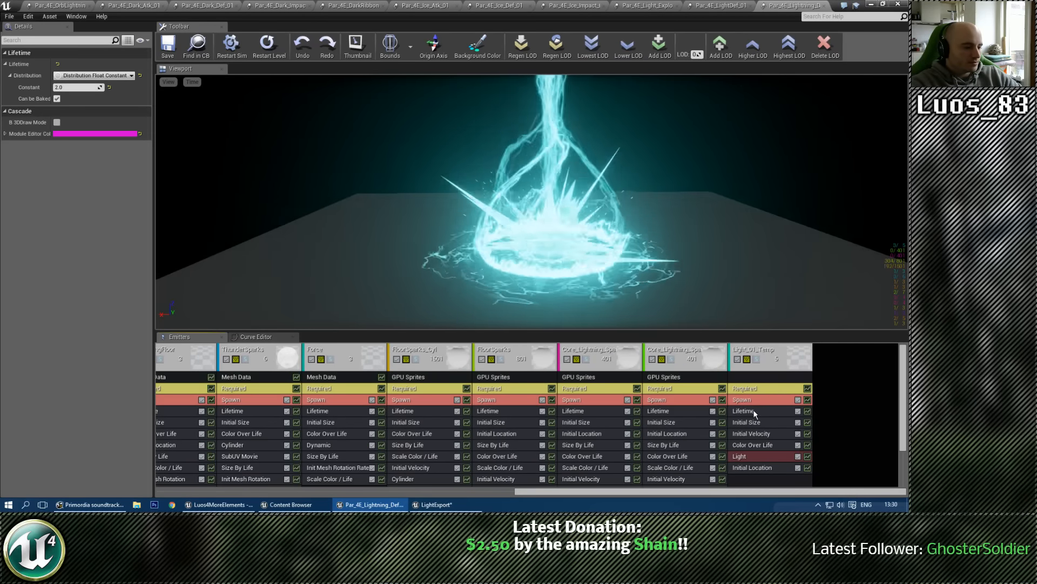
left_click(753, 410)
left_click(75, 87)
type("3.5")
key("Return")
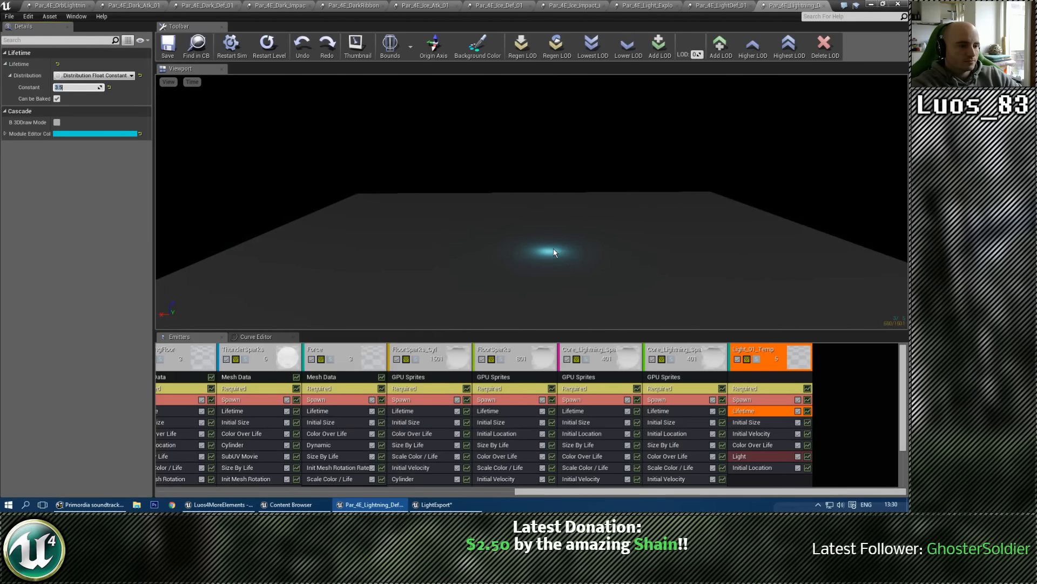
type("3")
key("Return")
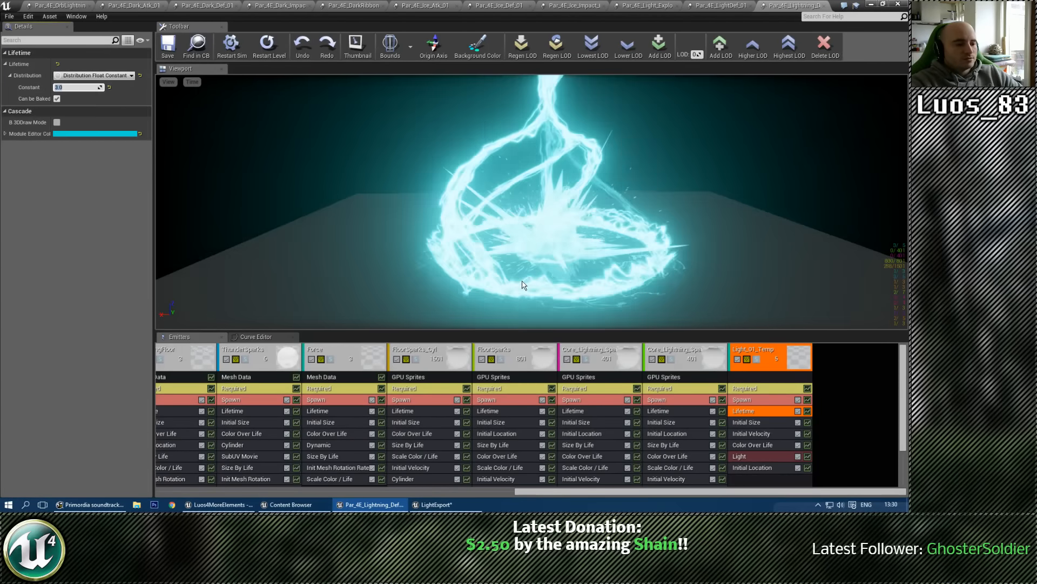
Step: Set the Radius Scale constant in the Light module of Light_01_Temp to 1500
left_click_drag(532, 266, 535, 269)
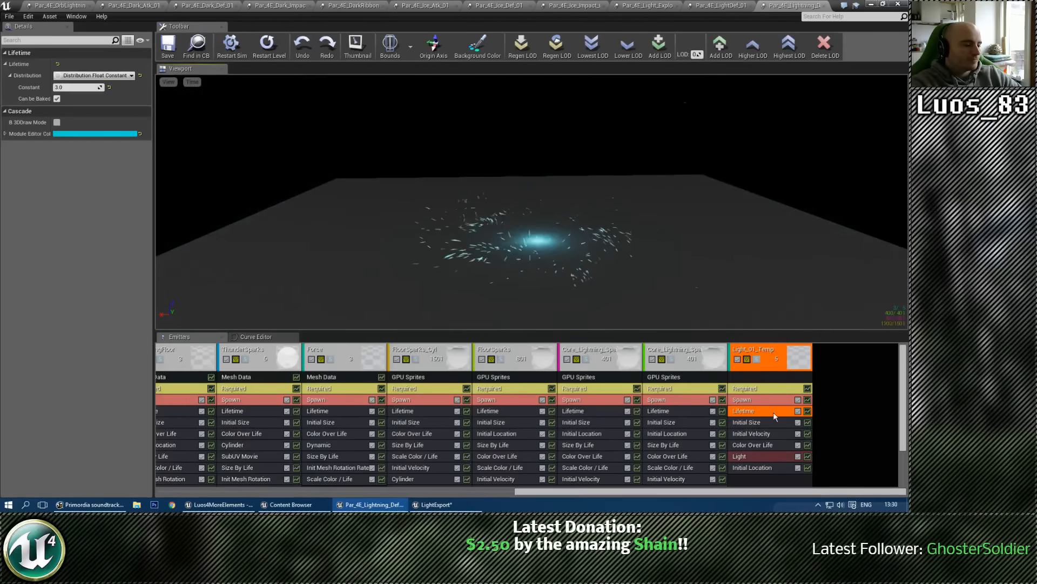
left_click(755, 457)
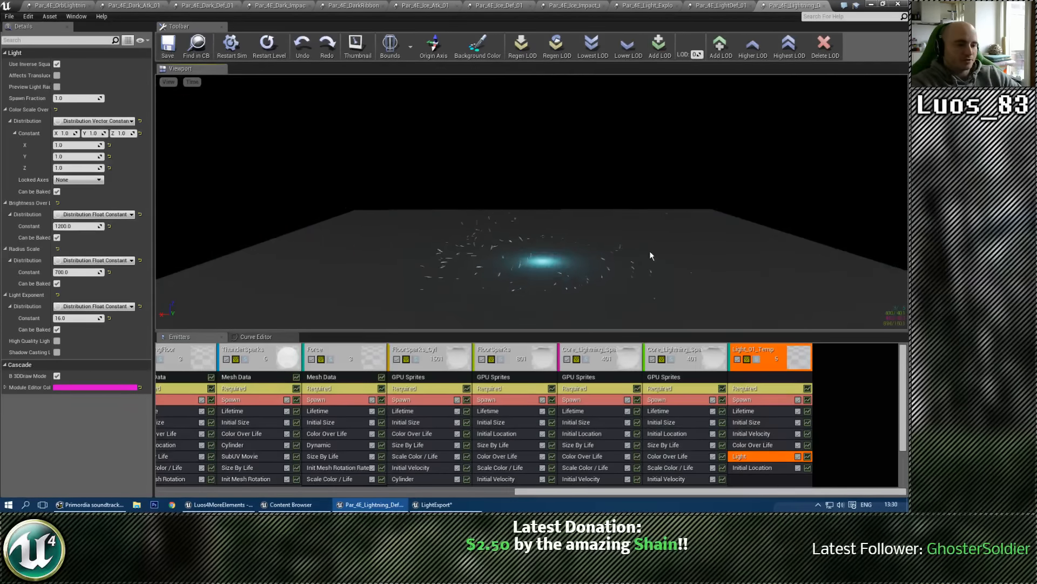
left_click(754, 409)
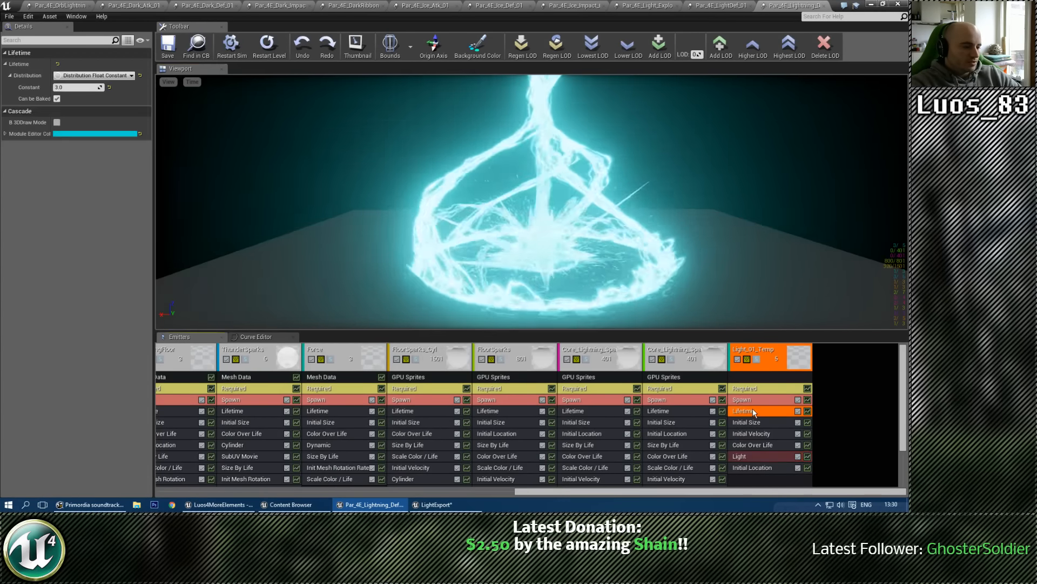
left_click(770, 455)
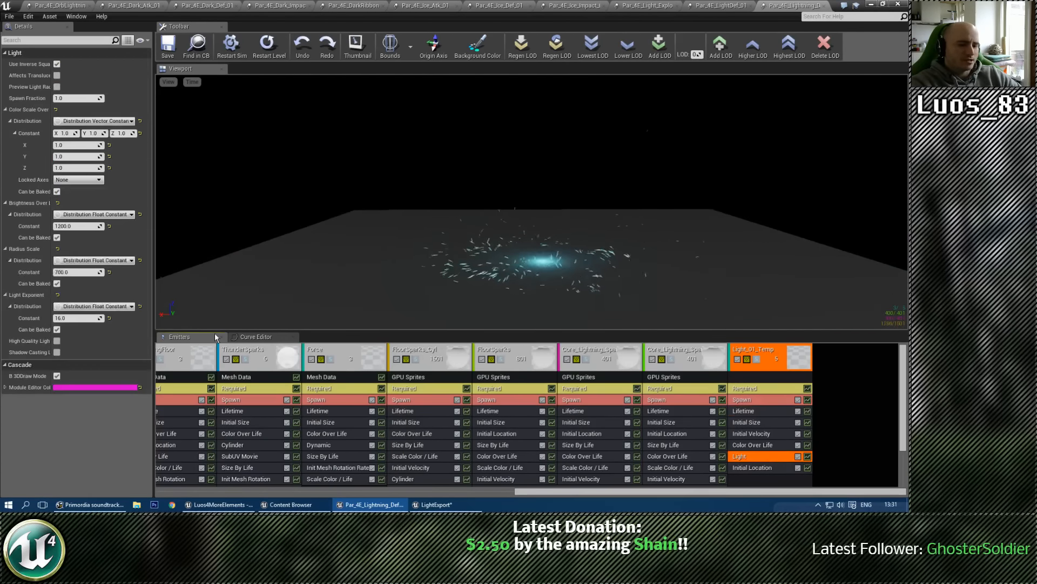
left_click(83, 273)
type("1500")
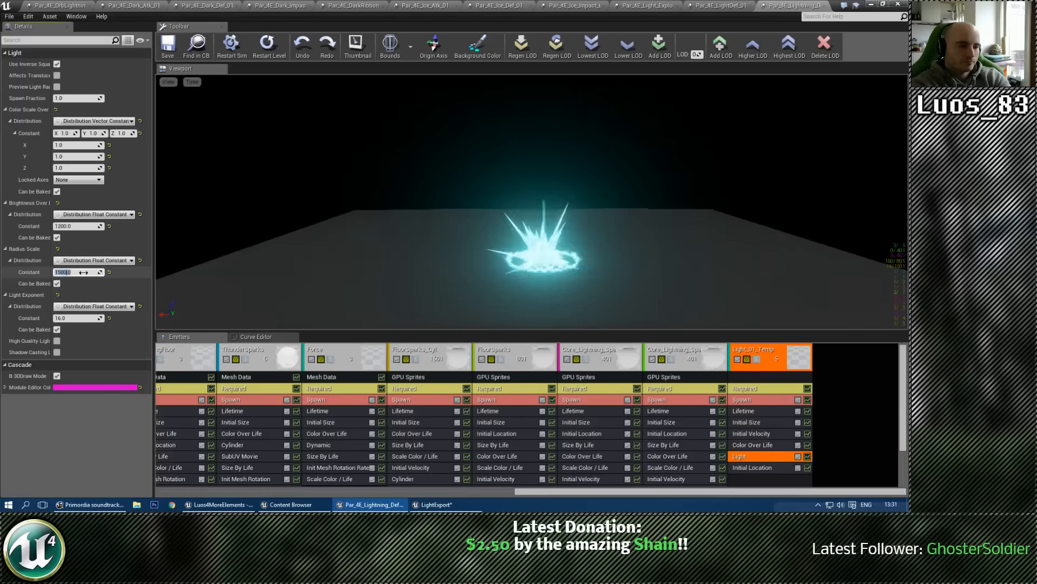
key("Return")
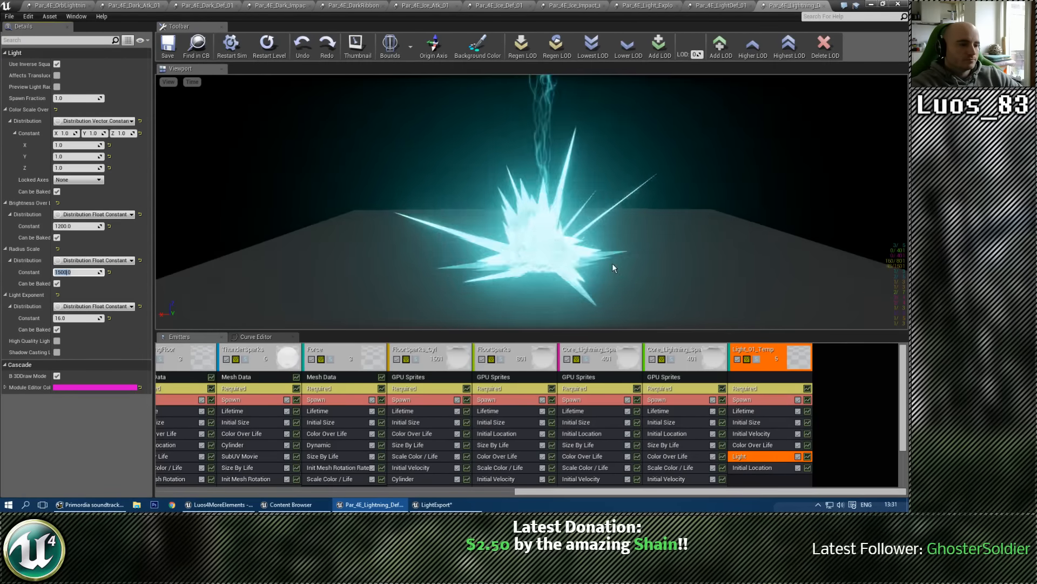
Step: Solo the Light_01_Temp emitter and set its start size to 1.0 on X, Y and Z
left_click(757, 359)
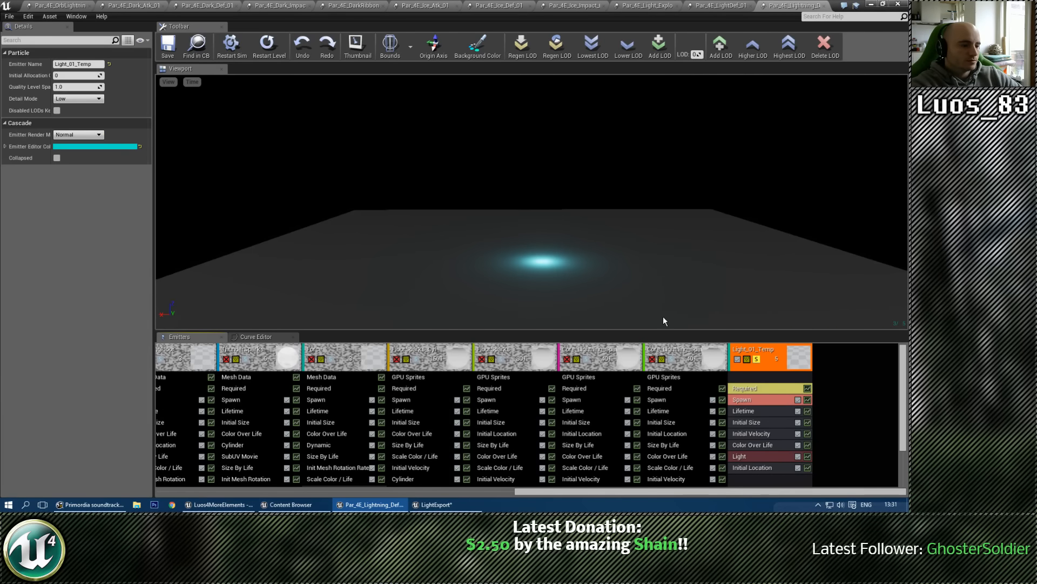
left_click(777, 468)
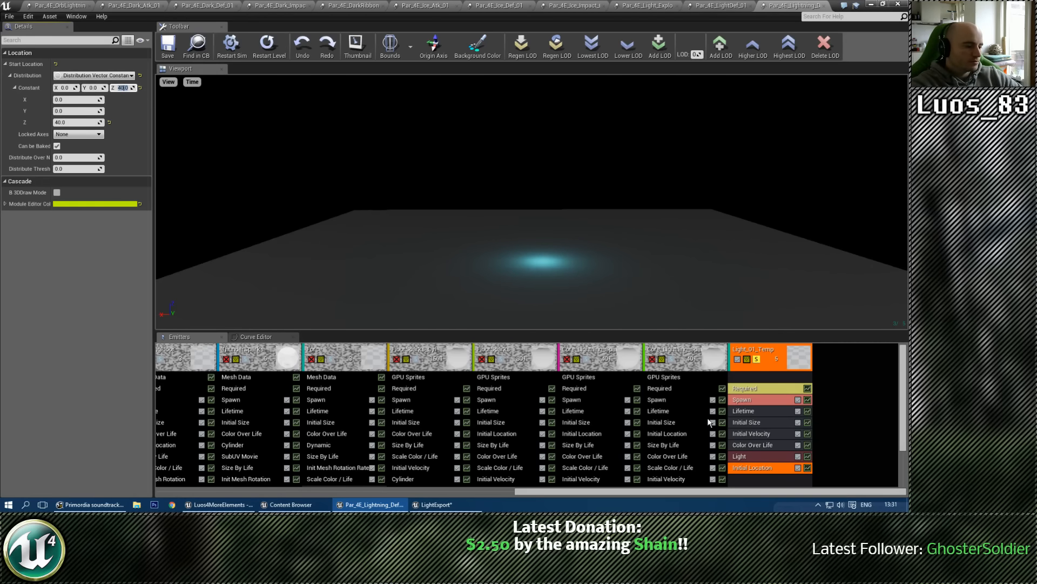
left_click(763, 422)
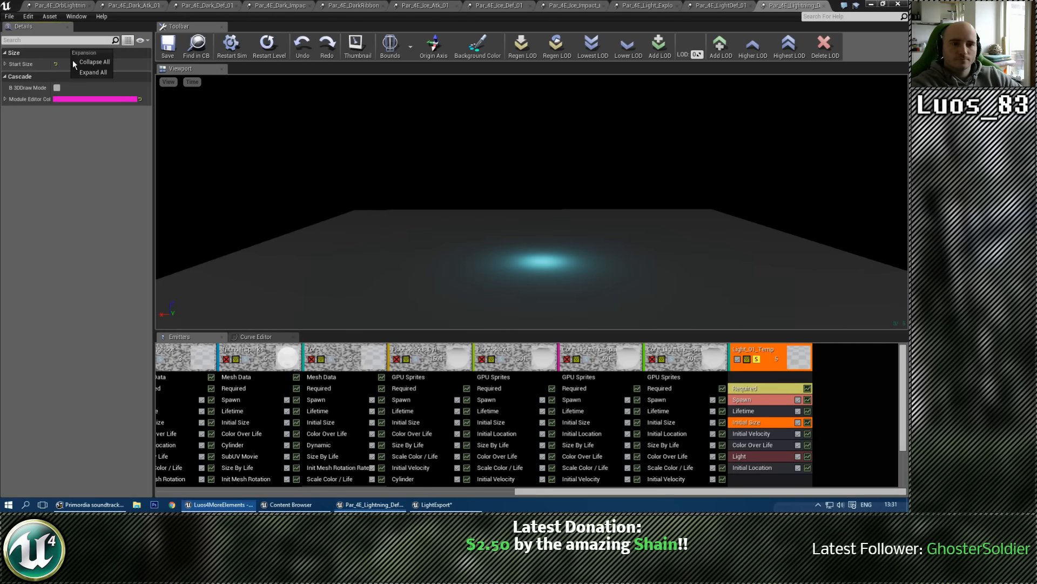
left_click(72, 100)
type("2")
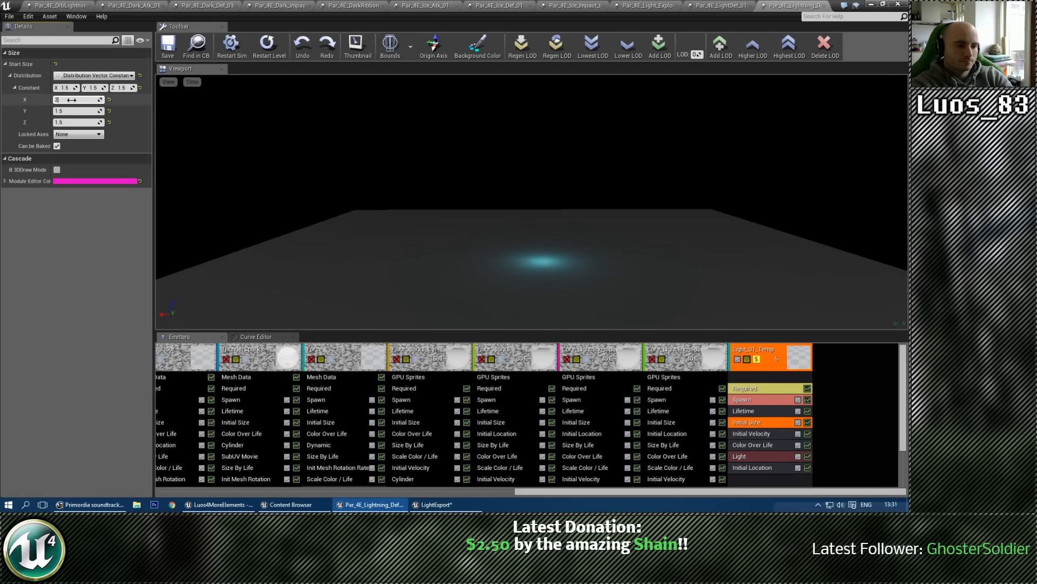
key("Tab")
type("2")
key("Tab")
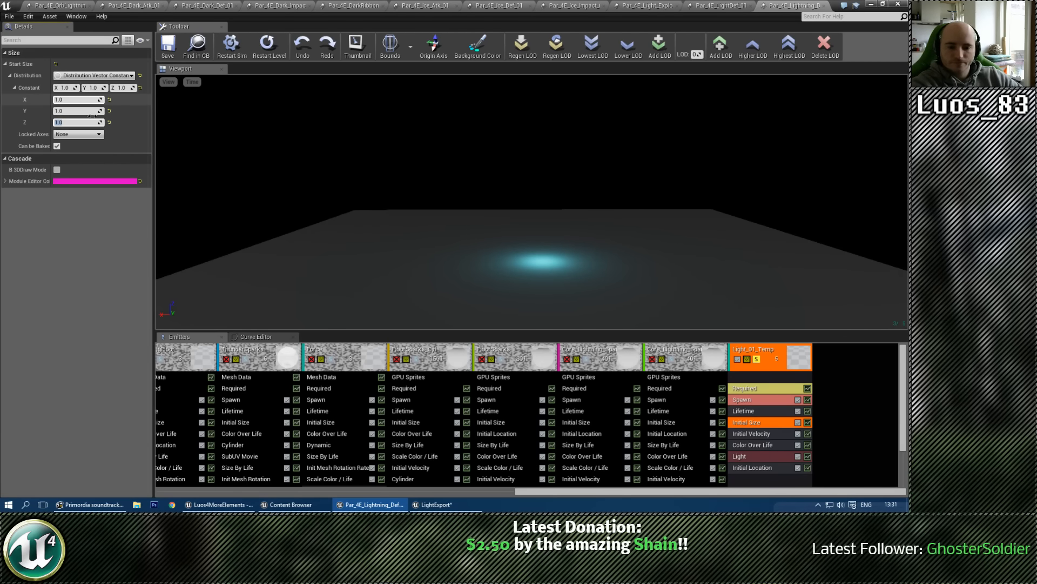
Step: Try a Brightness Over Life constant of 2000 in the Light module, and restore it to 1200
left_click(770, 433)
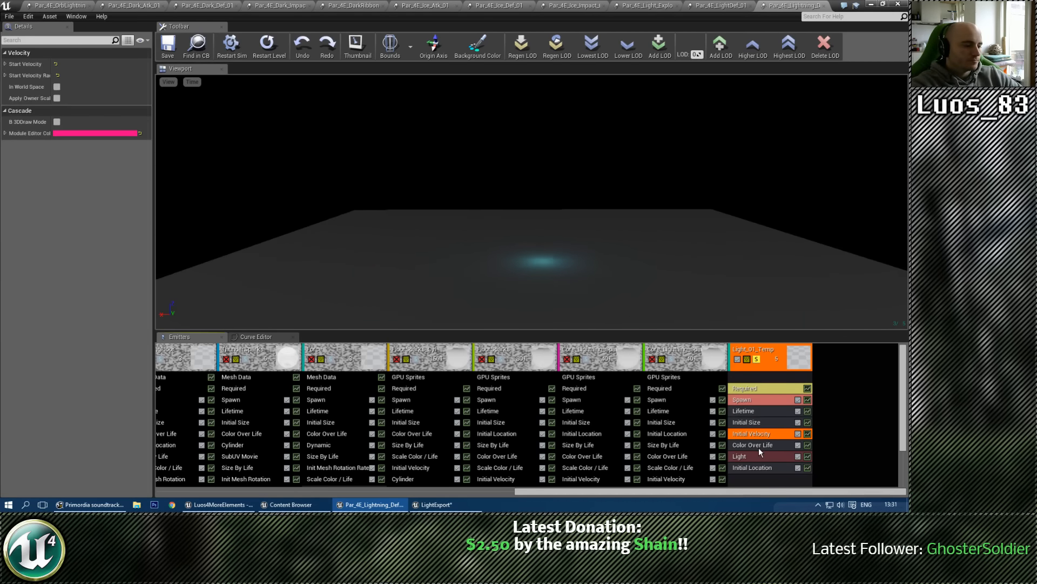
left_click(756, 455)
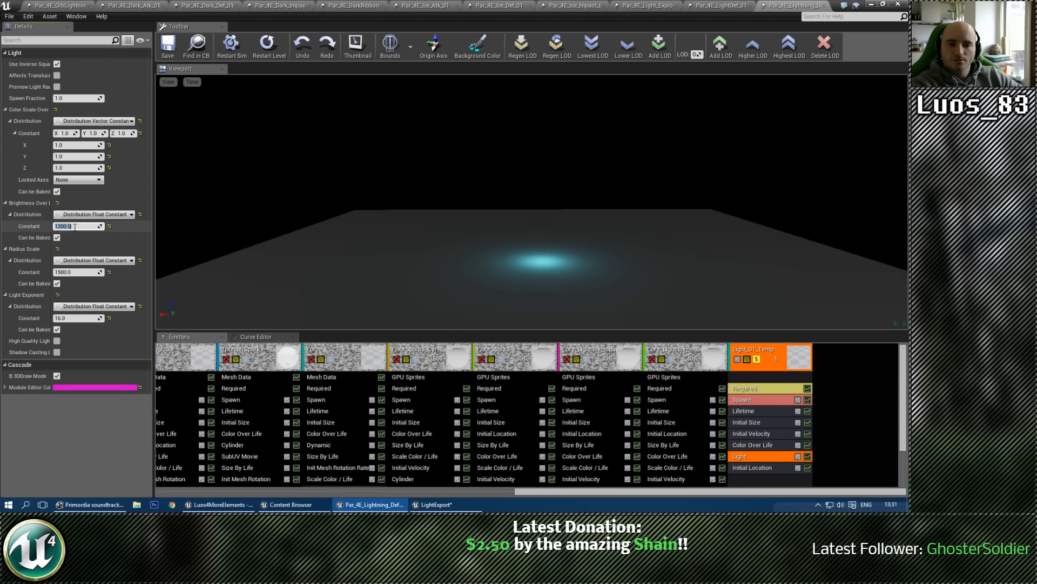
left_click_drag(52, 191, 59, 192)
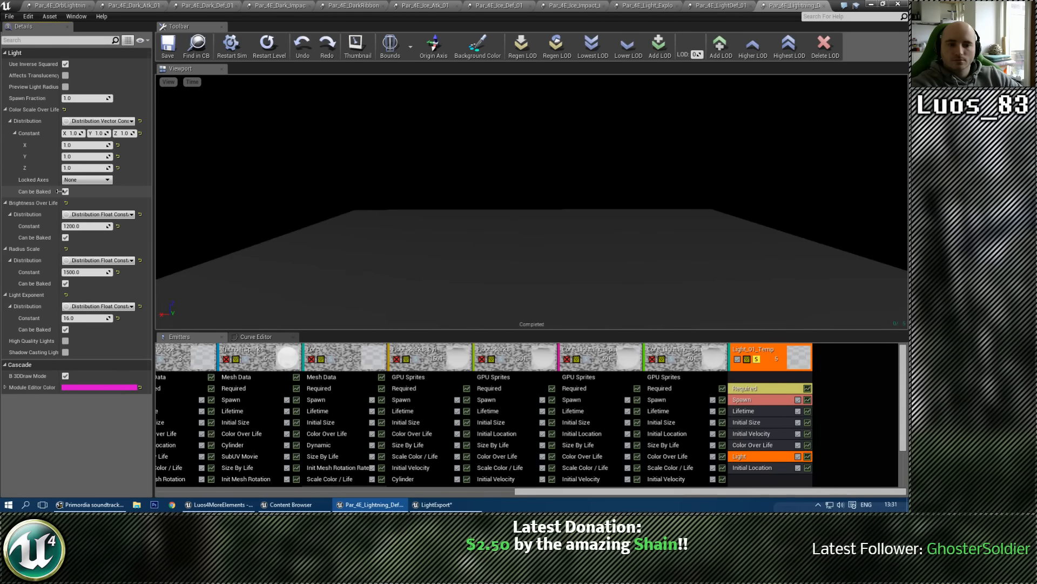
left_click(80, 226)
type("2000")
key("Return")
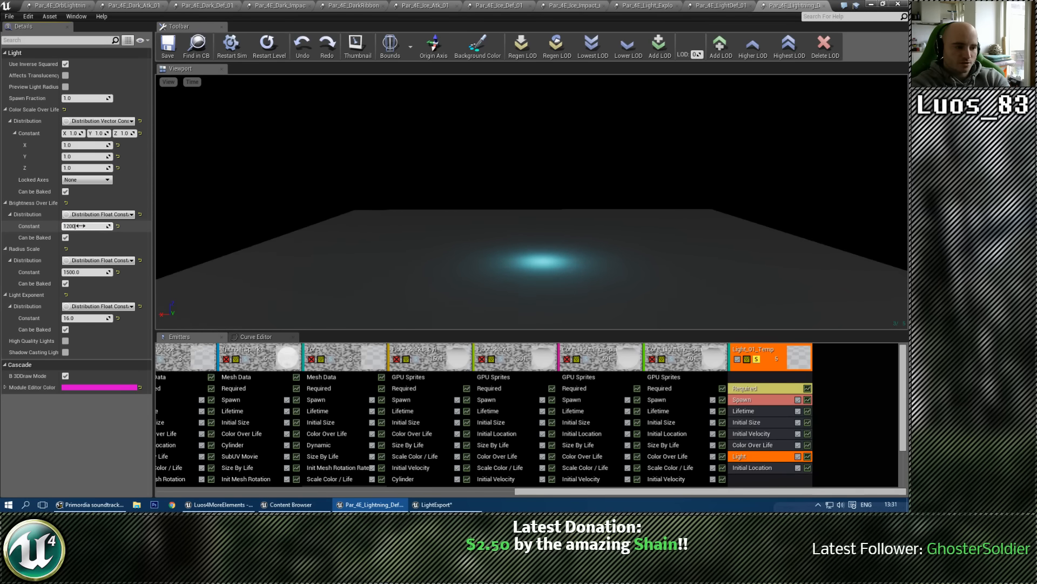
key("Return")
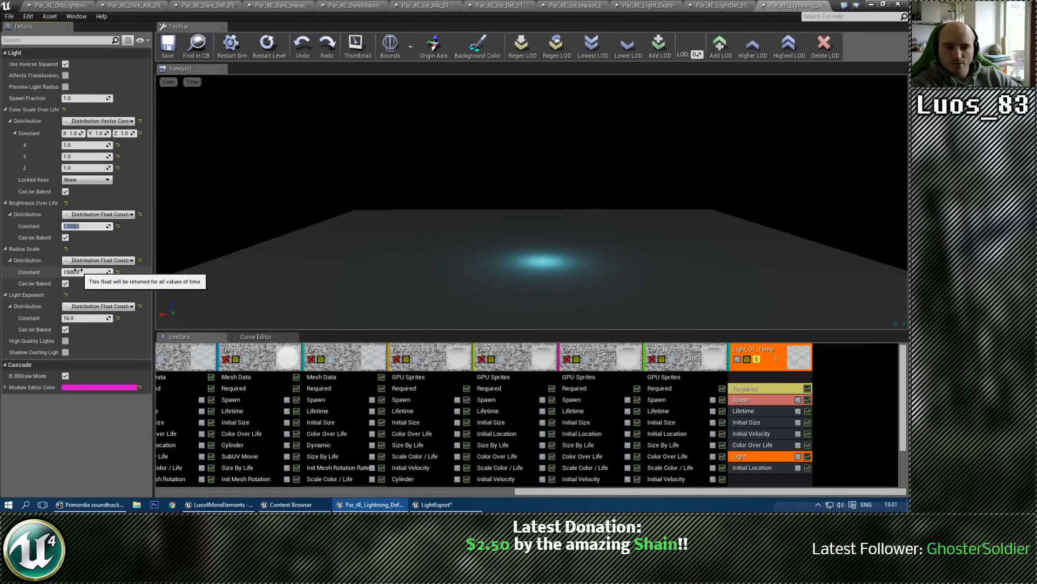
Step: Re-enter a Radius Scale of 1500 for the light and inspect its glow on the floor
left_click(78, 272)
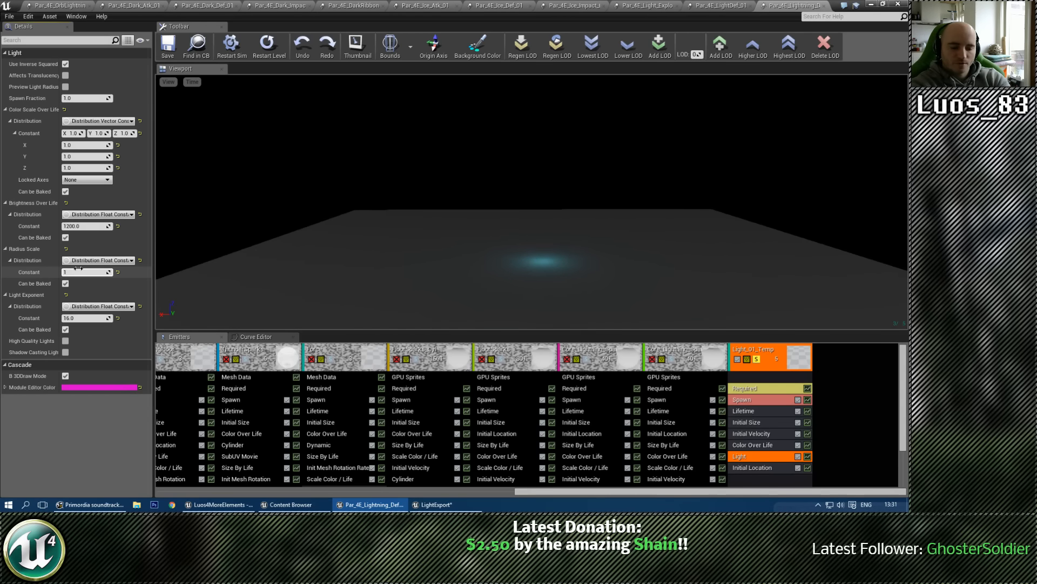
key("Return")
right_click_drag(460, 217, 475, 249)
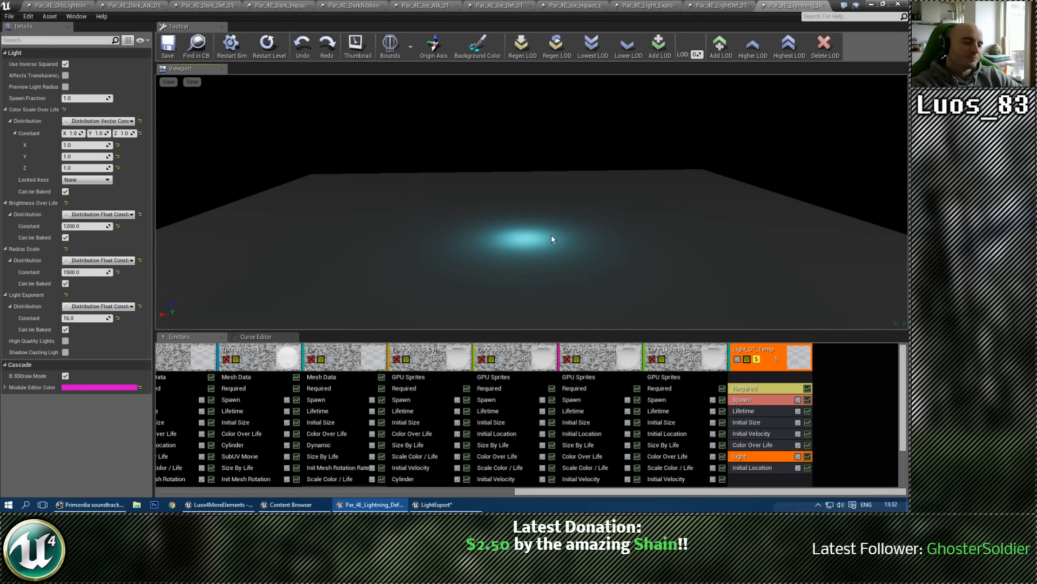
right_click_drag(562, 251, 560, 246)
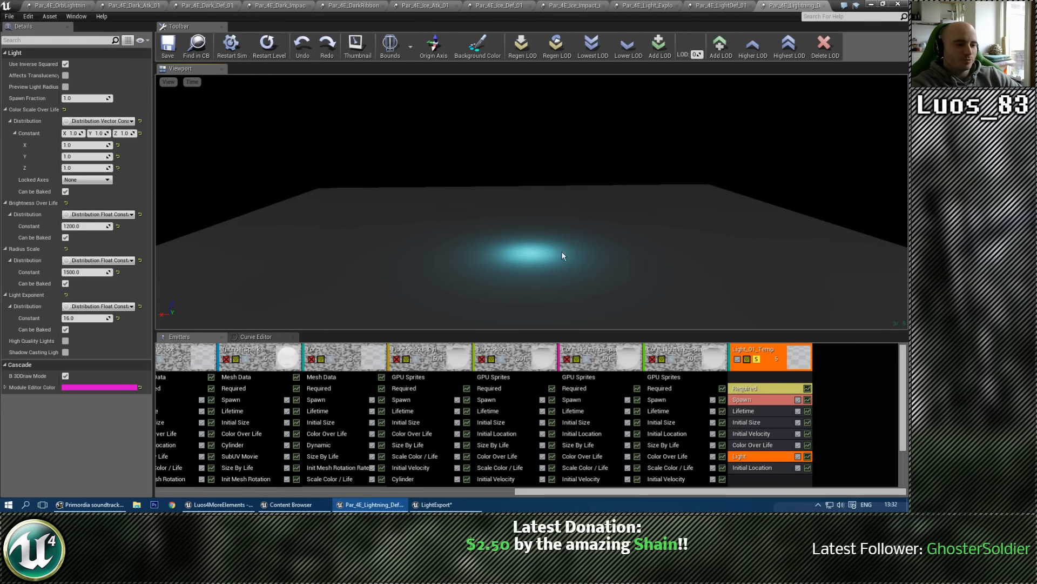
Step: Turn off solo on the Light_01_Temp emitter and set its Lifetime constant to 2.5
middle_click_drag(561, 247, 560, 268)
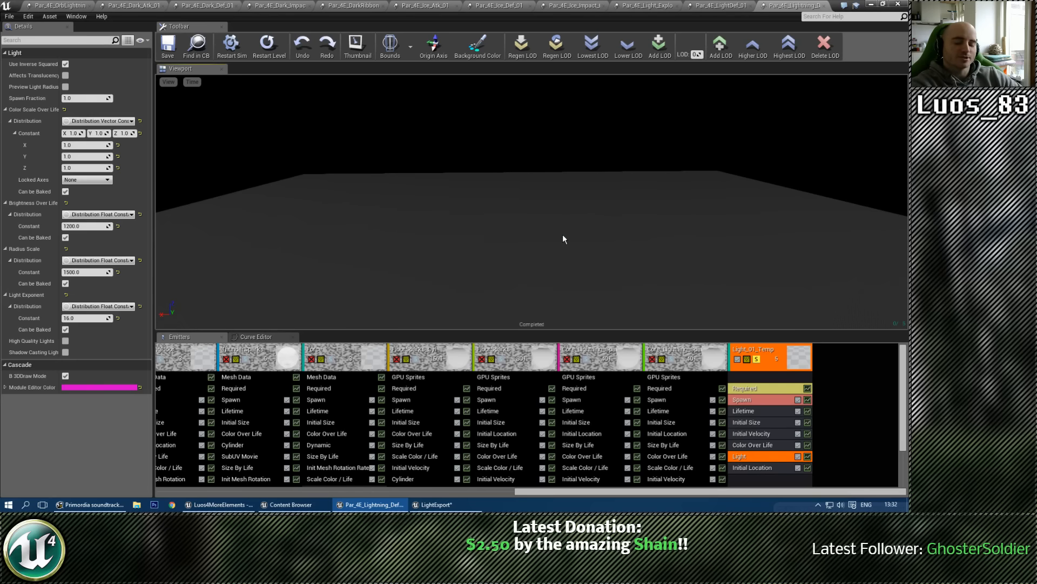
left_click(757, 359)
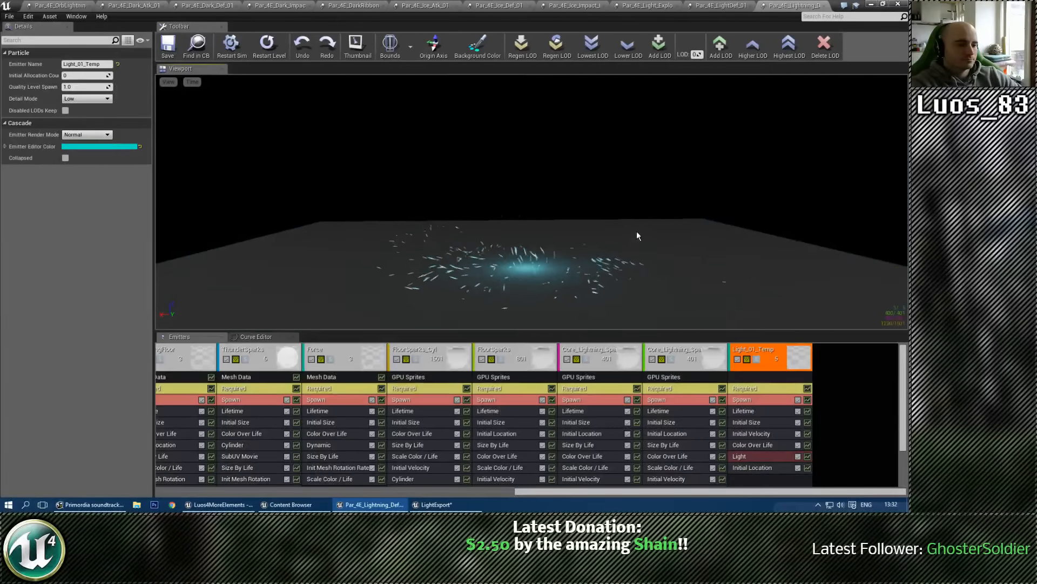
left_click(735, 411)
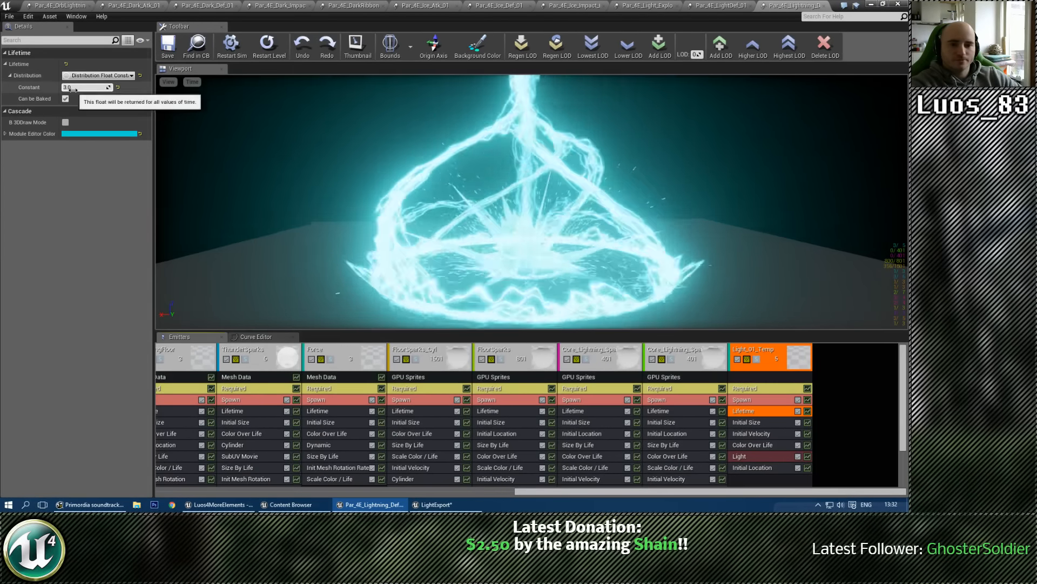
left_click(74, 87)
type("2.5")
key("Return")
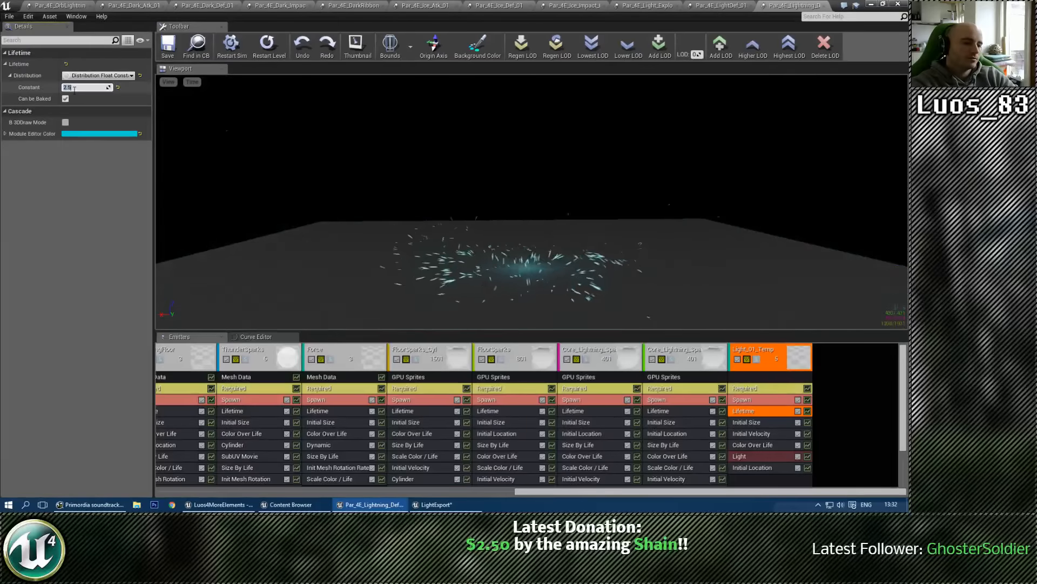
Step: Review the full lightning defence effect from a new angle, save the particle system and close it
left_click_drag(468, 188, 509, 199)
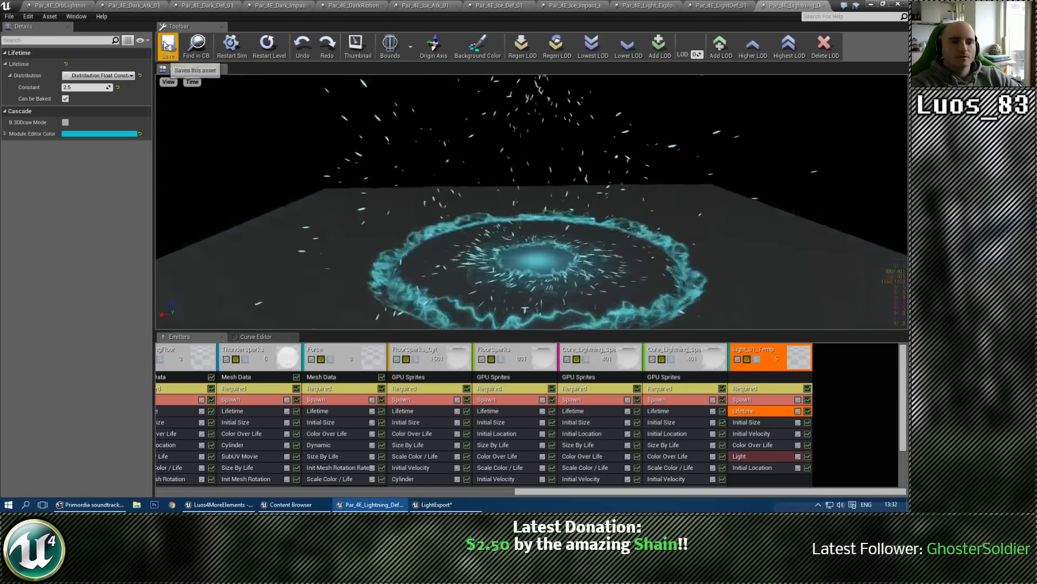
left_click(841, 6)
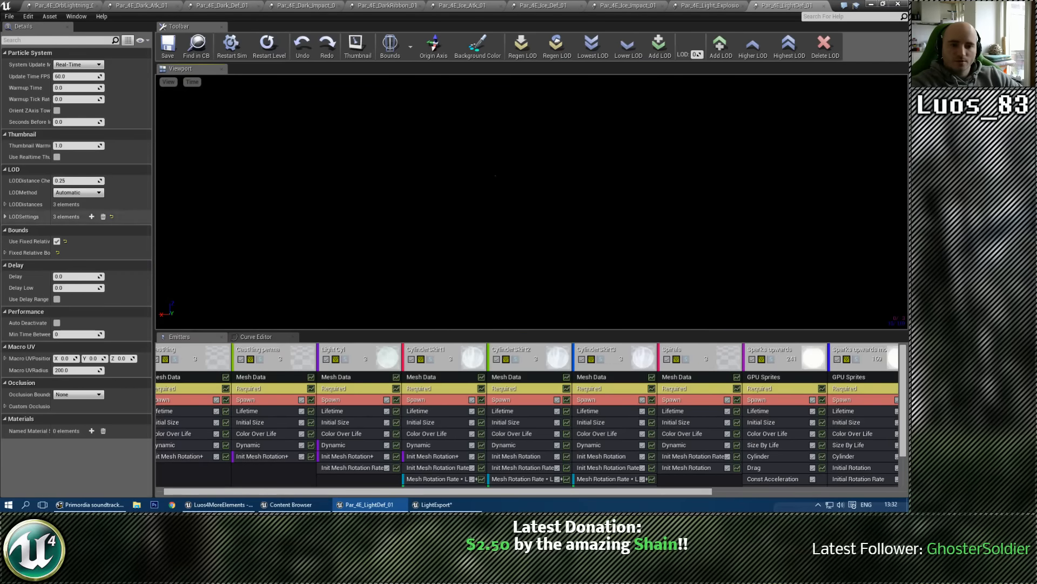
Step: Set LOD distances 1 and 2 of Par_4E_LightDef_01 to 1500 and 3000, and expand its fixed relative bounding box
left_click(5, 205)
left_click(75, 227)
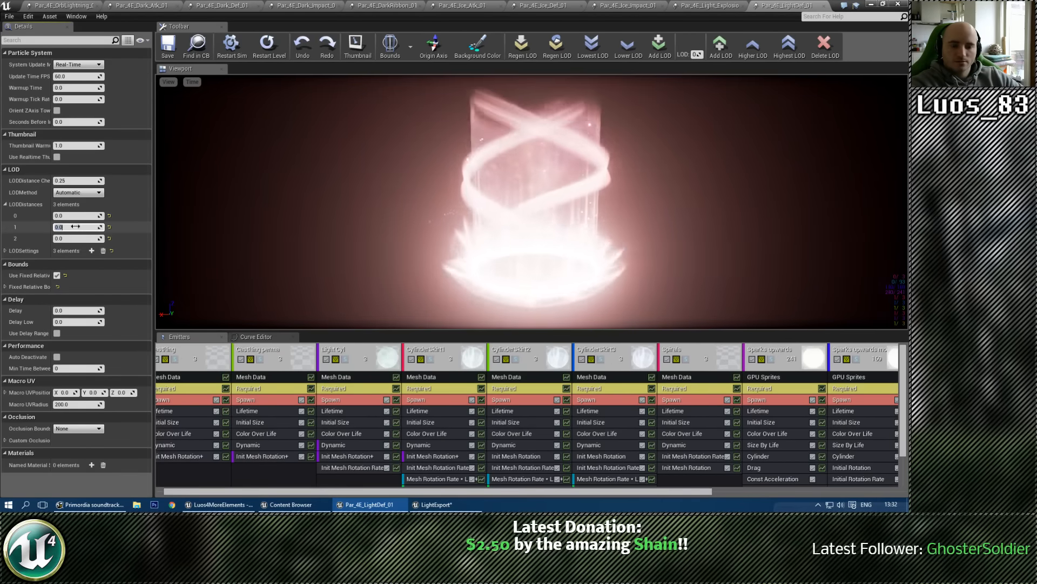
type("1500")
key("Tab")
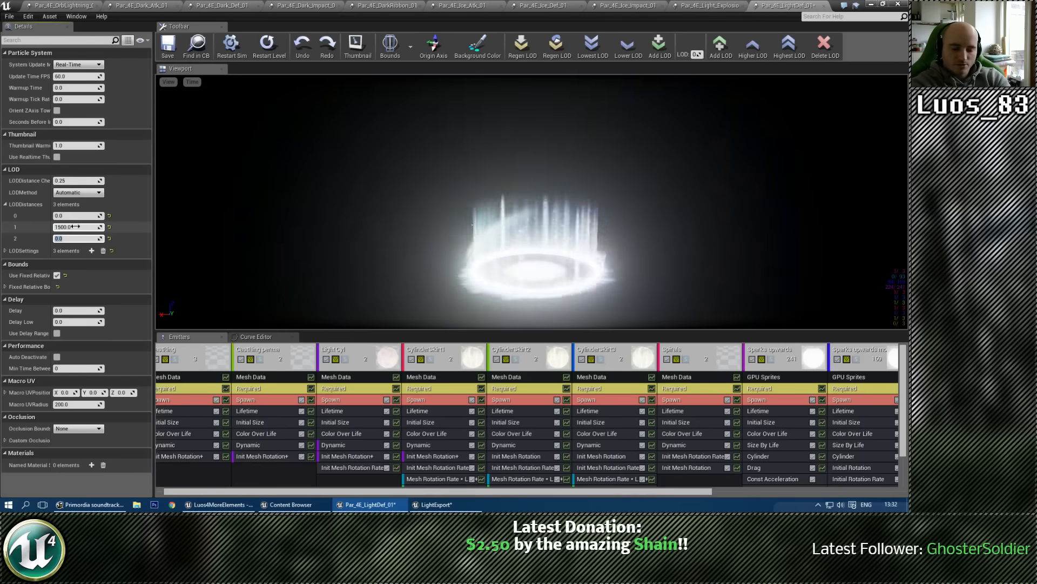
type("3000")
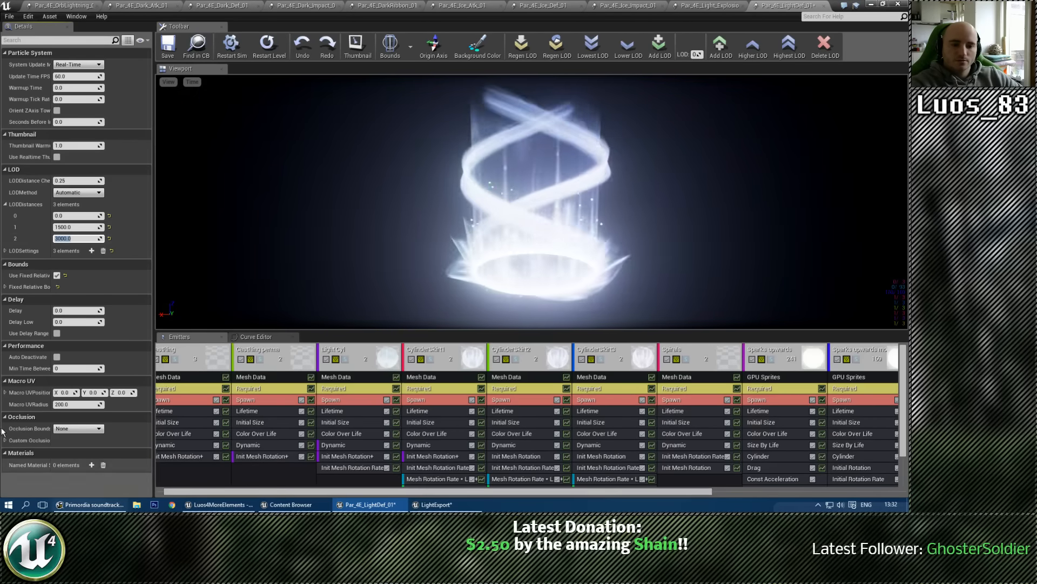
left_click(4, 286)
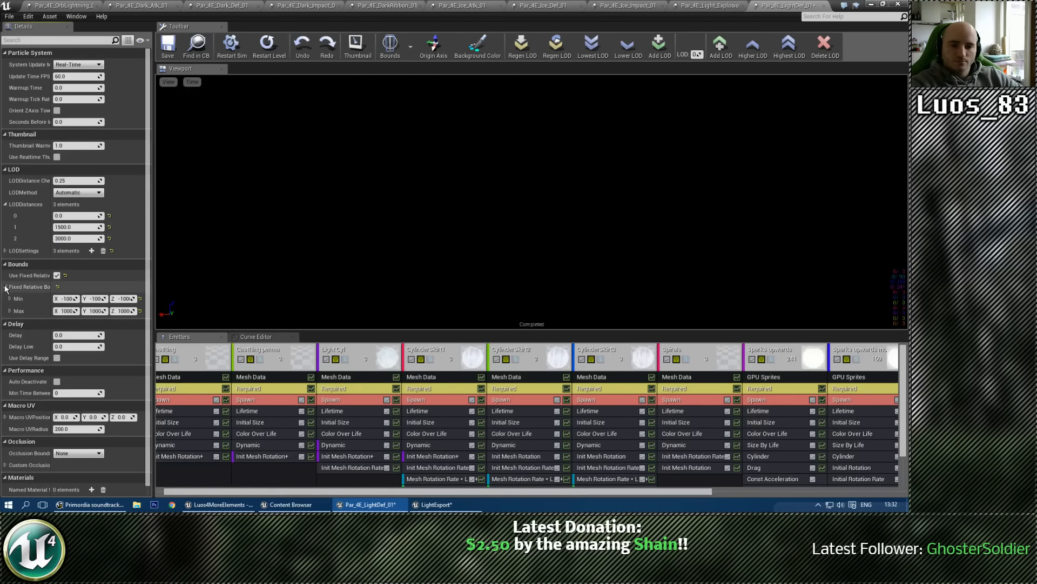
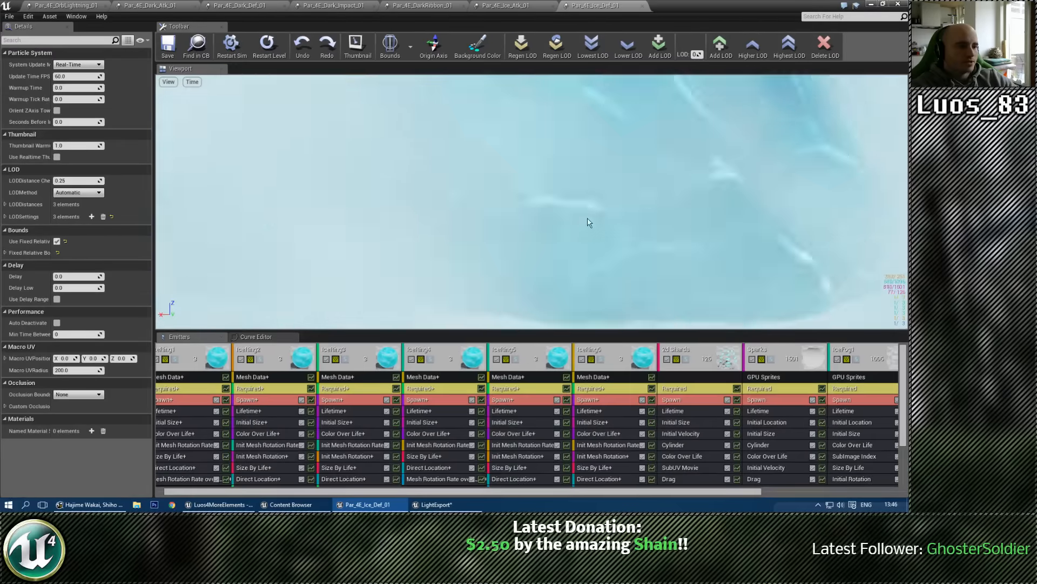
Step: Display the ice defence effect in the Shader Complexity view mode and examine its rendering cost from close up
left_click_drag(588, 222, 681, 251)
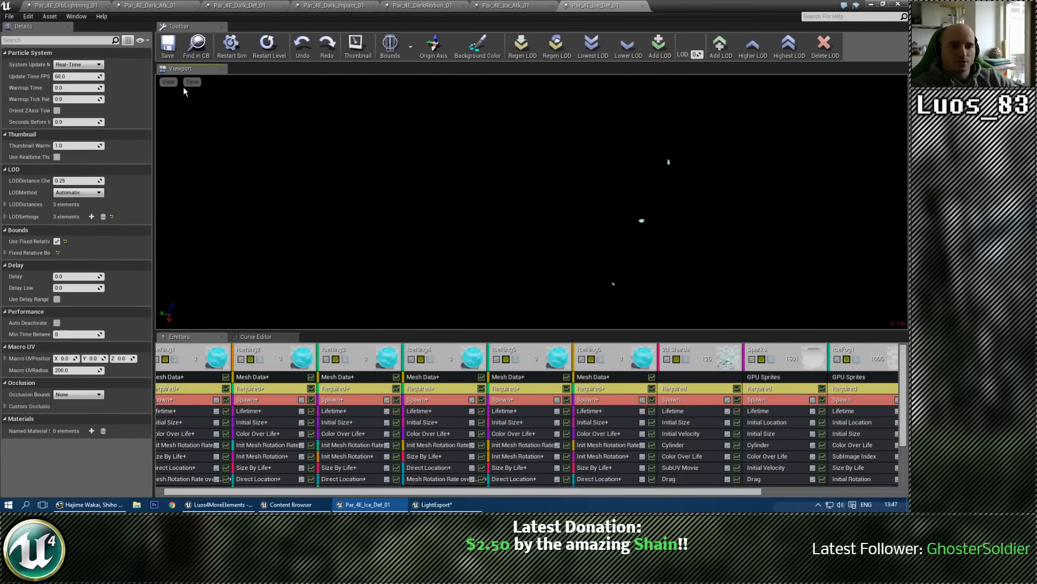
mouse_move(184, 104)
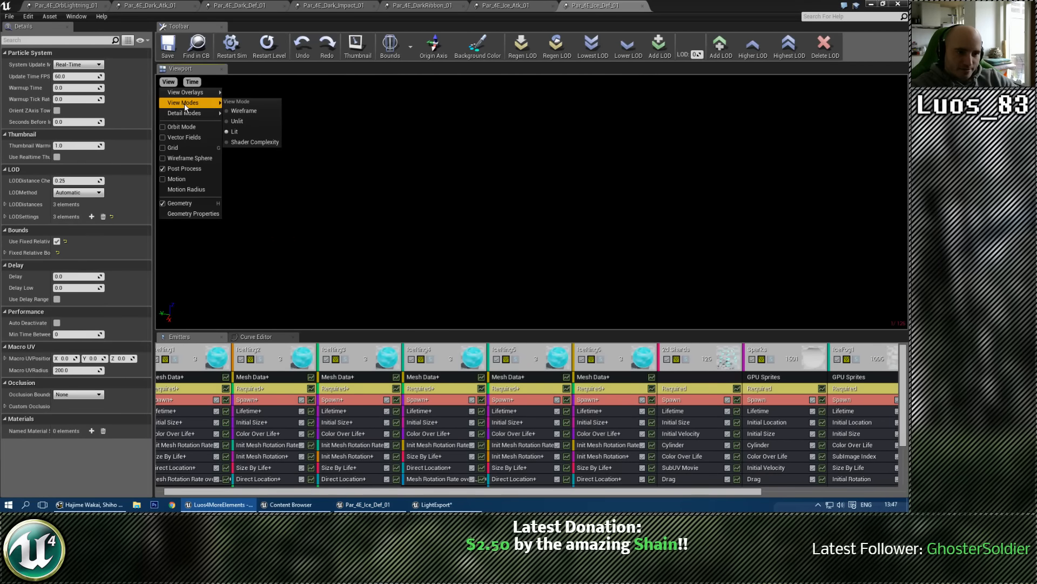
left_click(248, 142)
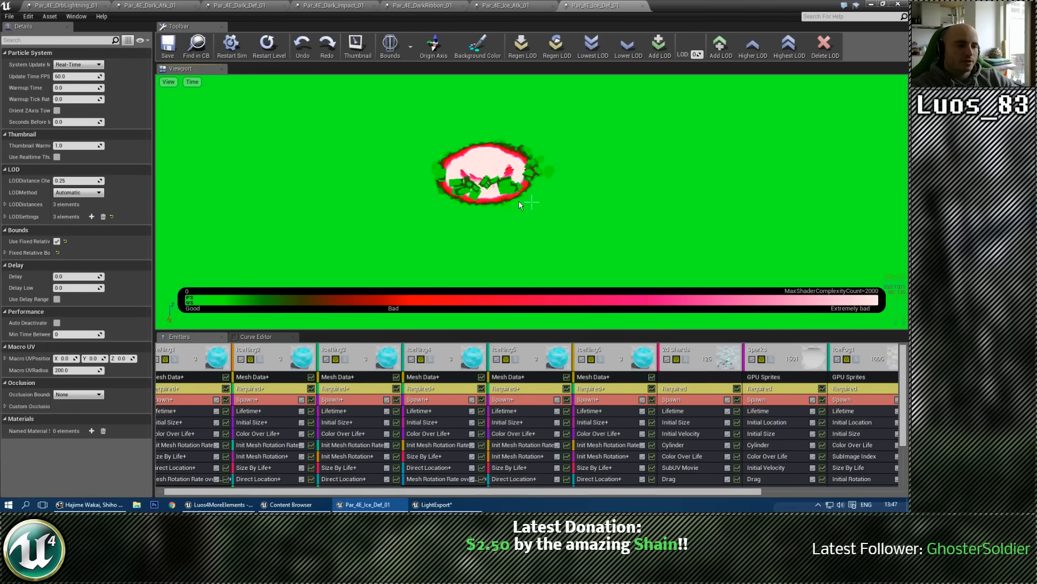
scroll(724, 416, "down", 5)
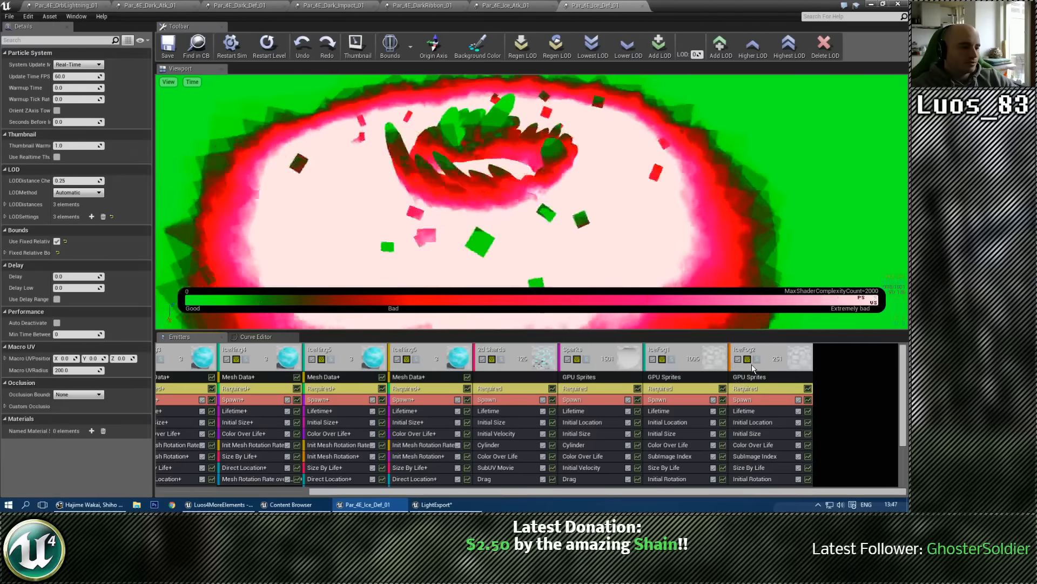
Step: Compare the shader complexity with IceFog1 and IceFog2 disabled, re-enable both emitters, and restore the Lit view mode
left_click(738, 359)
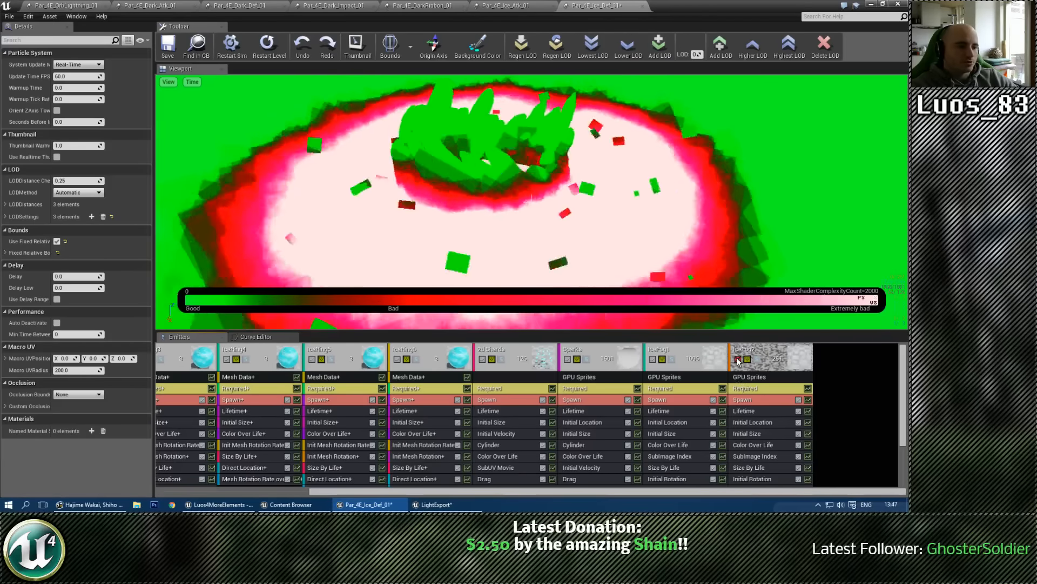
left_click(653, 359)
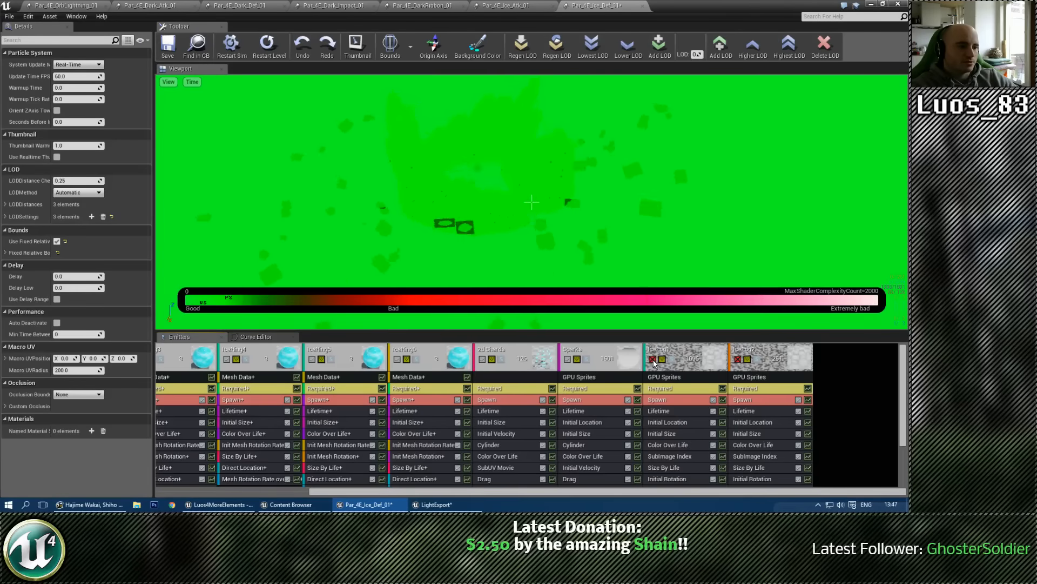
left_click(738, 359)
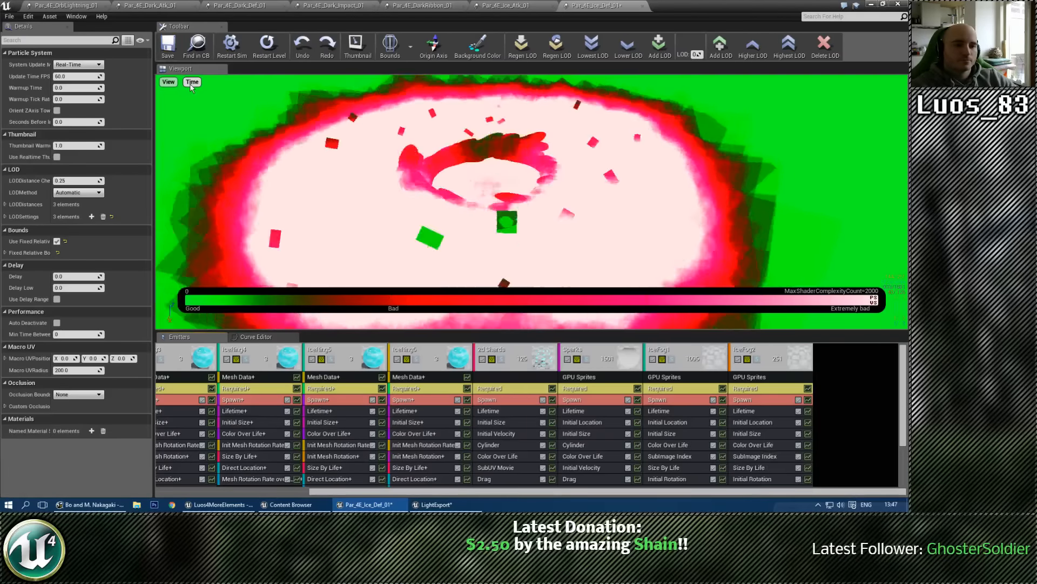
left_click(189, 83)
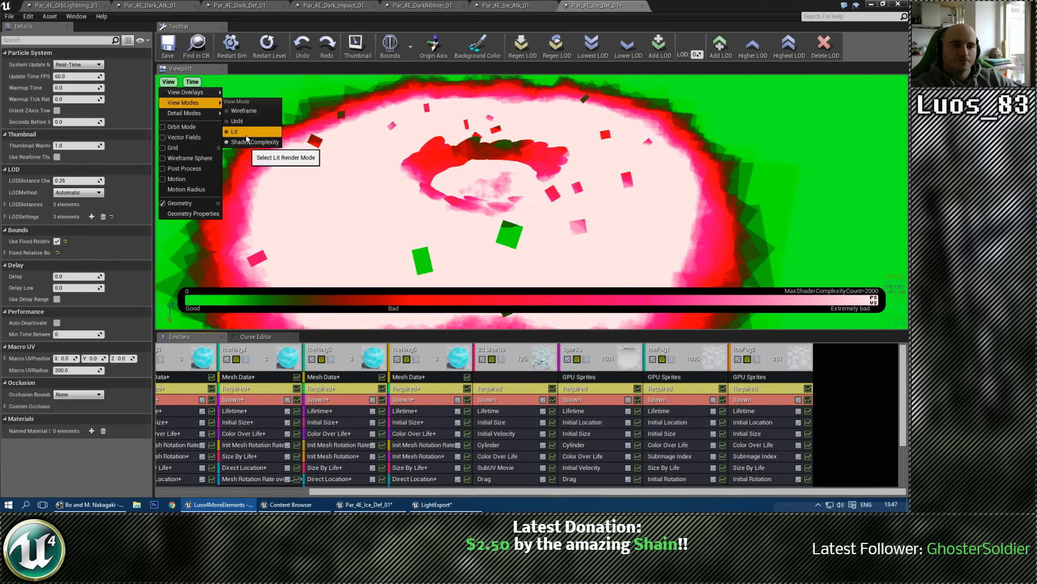
left_click(246, 134)
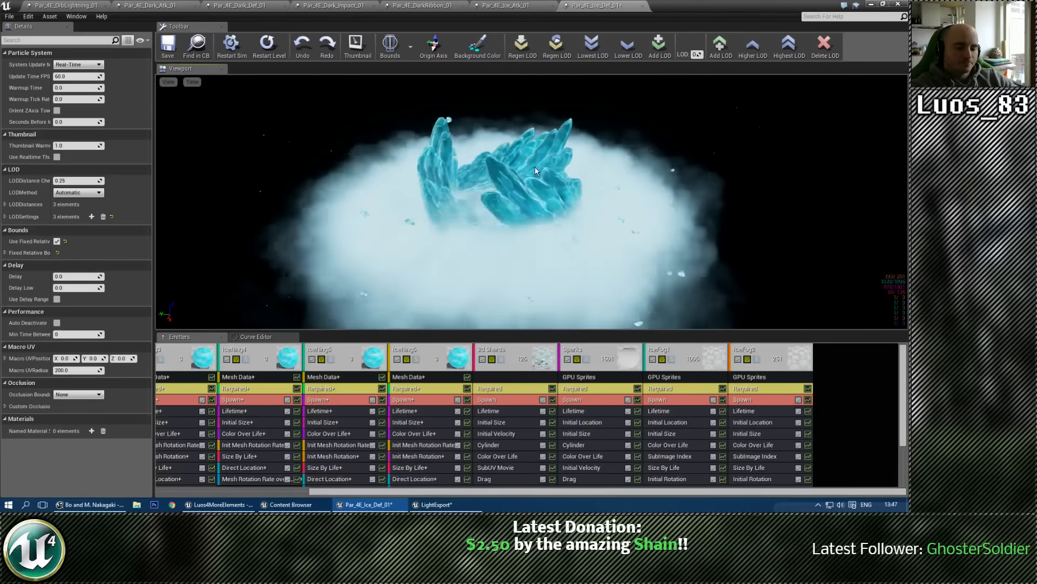
Step: Compare the lit ice effect with and without the IceFog1 and IceFog2 emitters, leaving both enabled
mouse_move(552, 170)
right_mouse_down()
mouse_move(584, 159)
mouse_move(574, 221)
mouse_move(557, 167)
right_mouse_up()
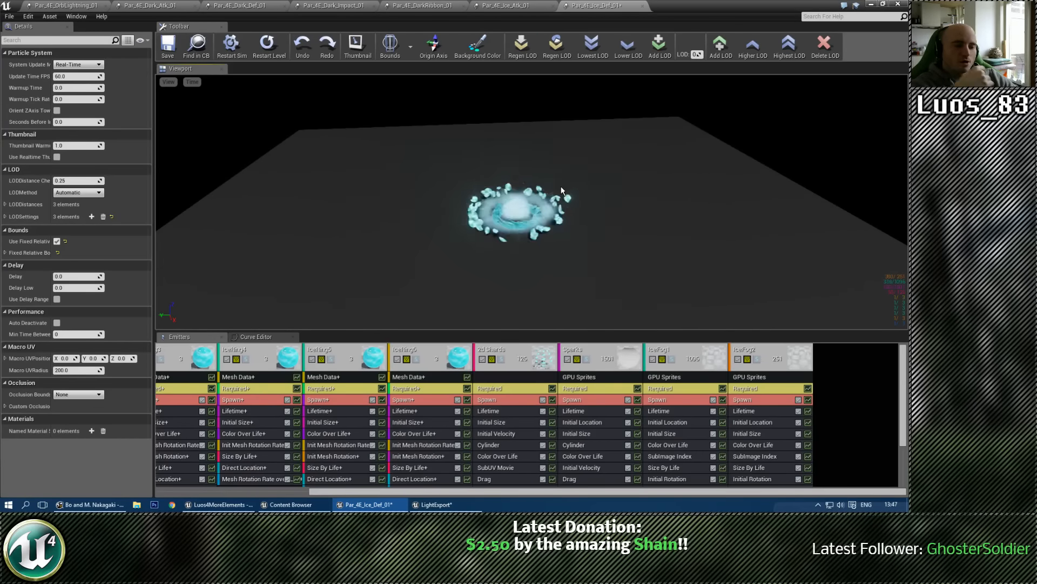
mouse_move(567, 204)
left_mouse_down()
mouse_move(600, 206)
mouse_move(584, 205)
left_mouse_up()
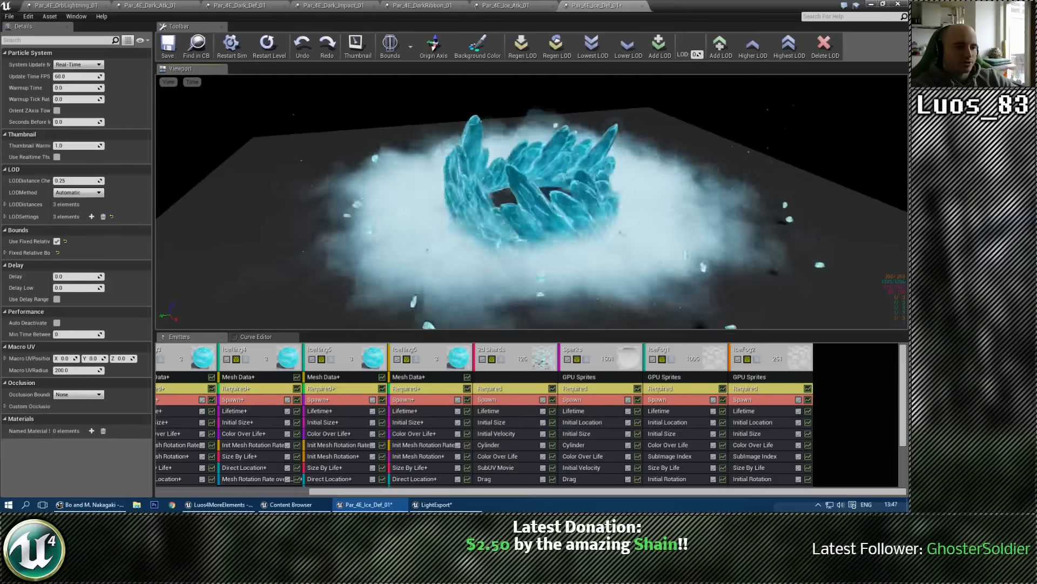
left_click(737, 358)
left_click(652, 358)
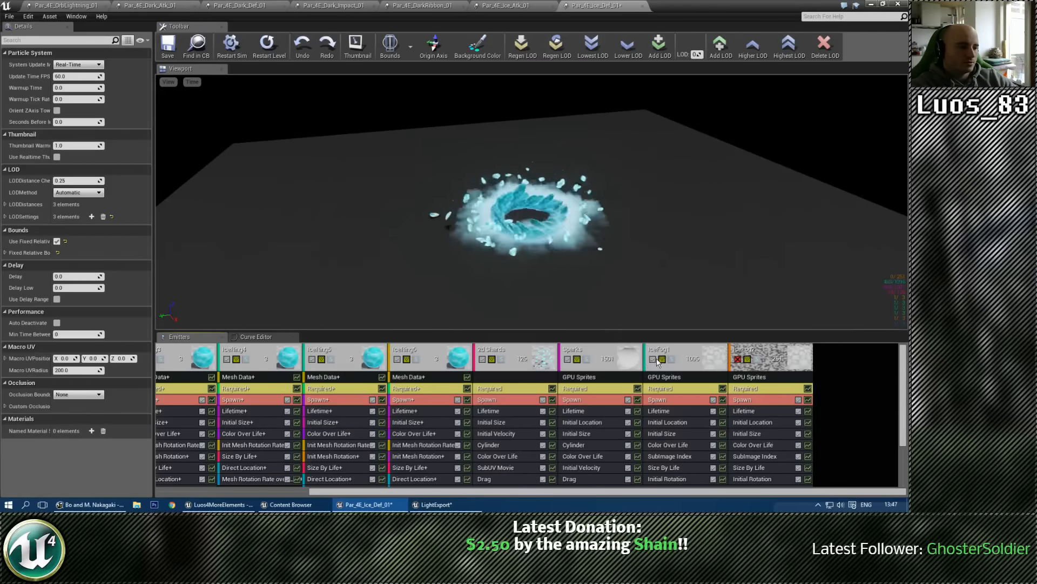
left_click(737, 359)
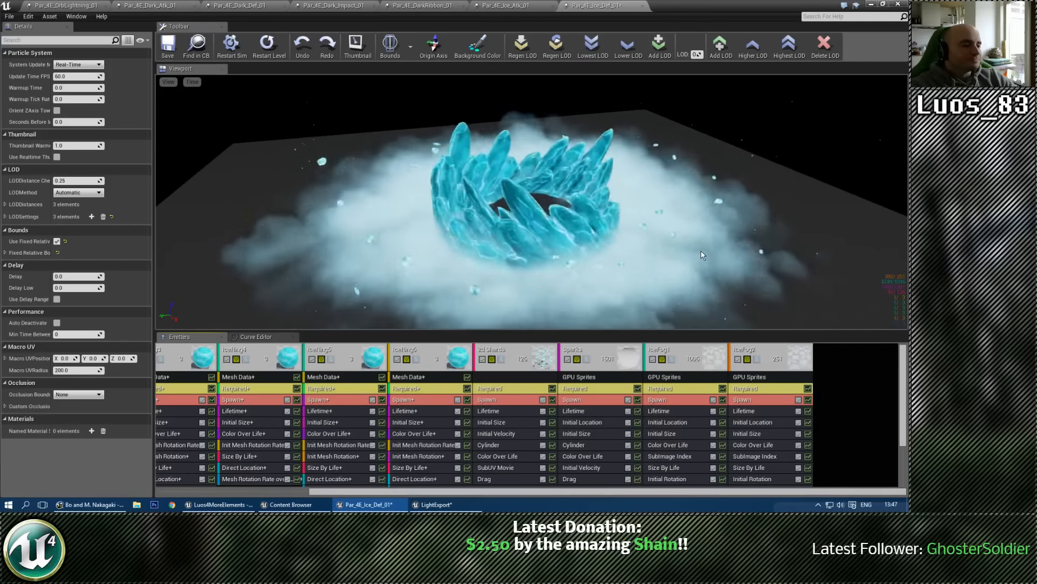
mouse_move(701, 252)
left_mouse_down()
mouse_move(690, 216)
mouse_move(697, 251)
left_mouse_up()
mouse_move(593, 229)
left_mouse_down()
mouse_move(590, 244)
mouse_move(592, 229)
left_mouse_up()
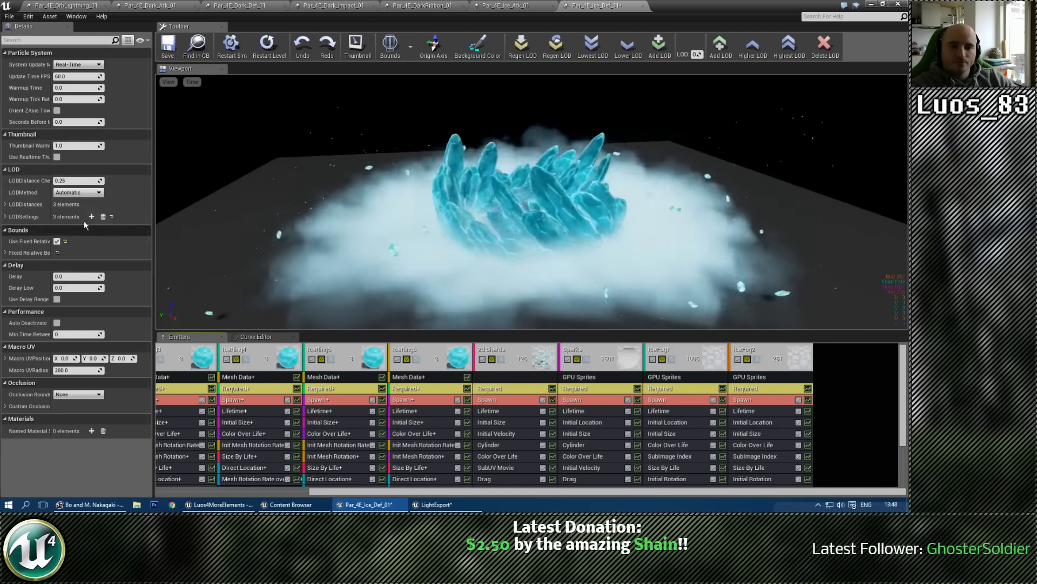
Step: Set LOD distance 2 of Par_4E_Ice_Def_01 to 3000
left_click(5, 204)
left_click(80, 227)
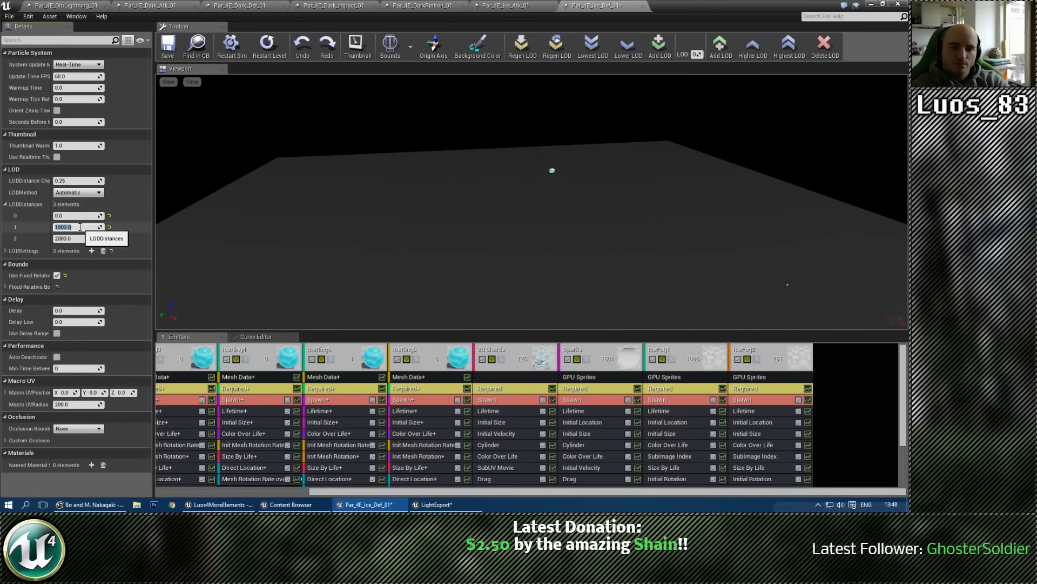
type("3000")
key("Return")
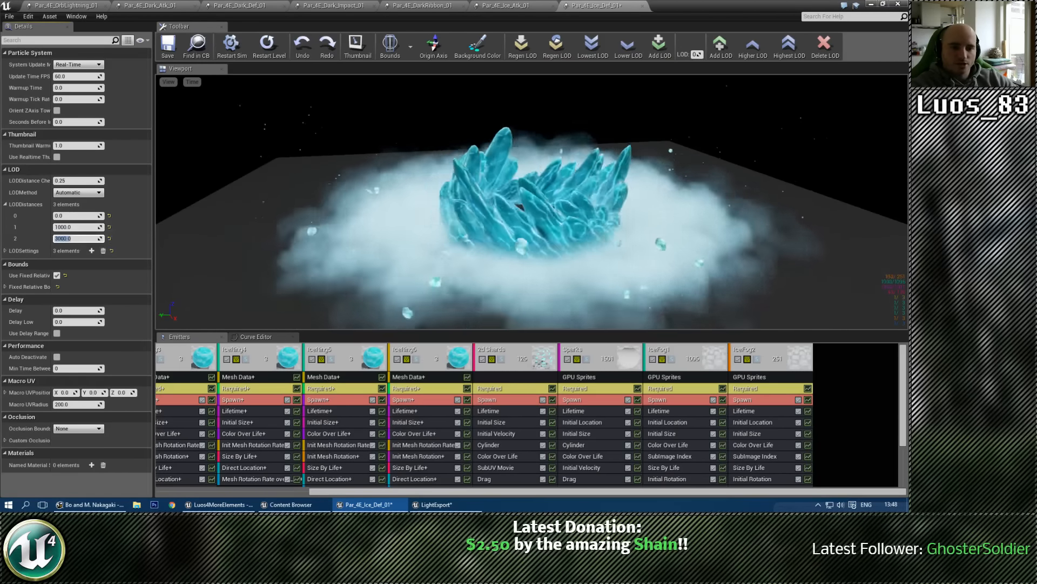
left_click_drag(588, 223, 583, 223)
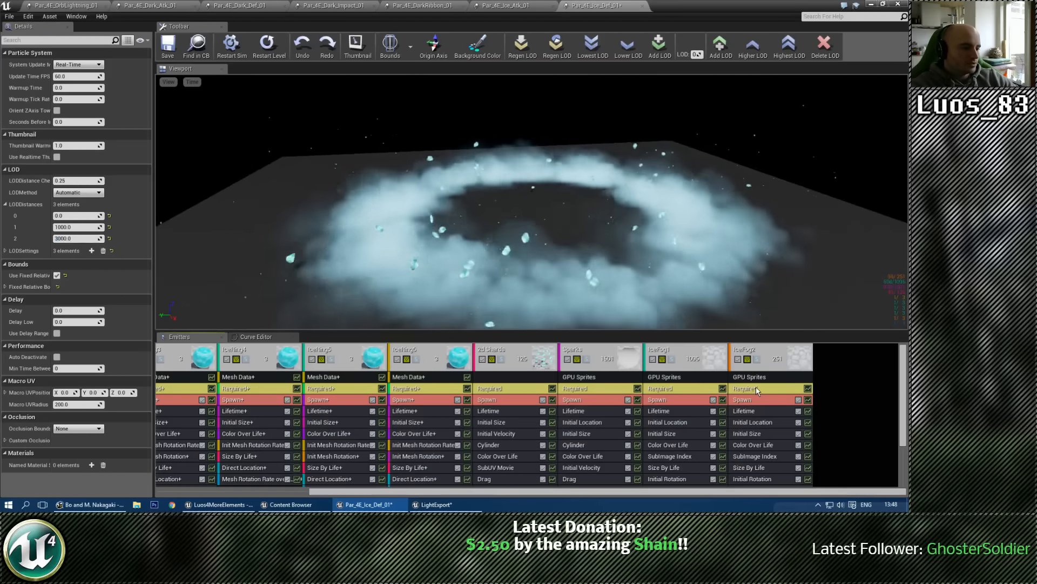
Step: Try Use Local Space on the Sparks emitter, preview that emitter solo, and turn the option off again
left_click(767, 388)
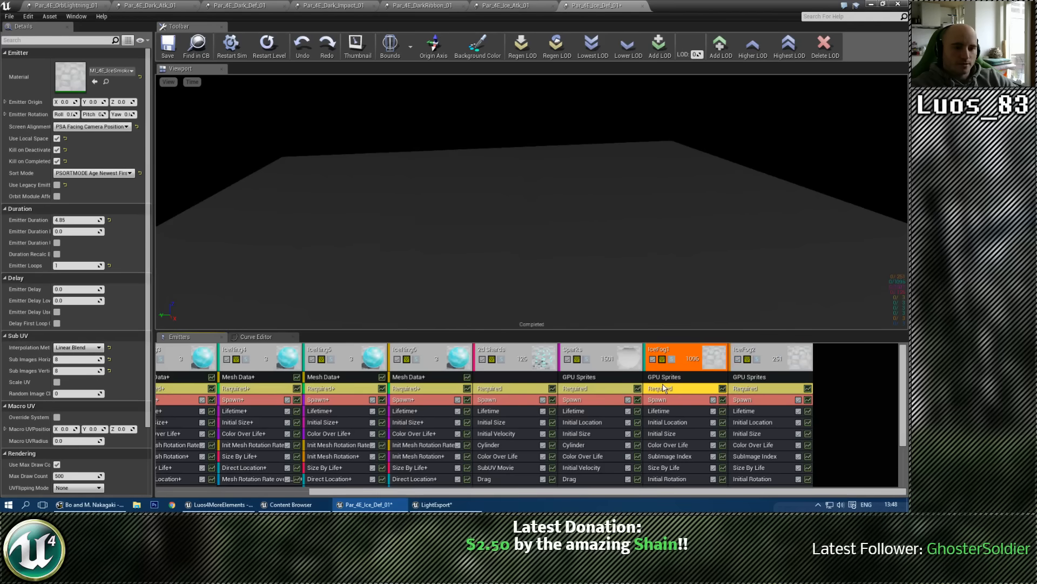
left_click(593, 390)
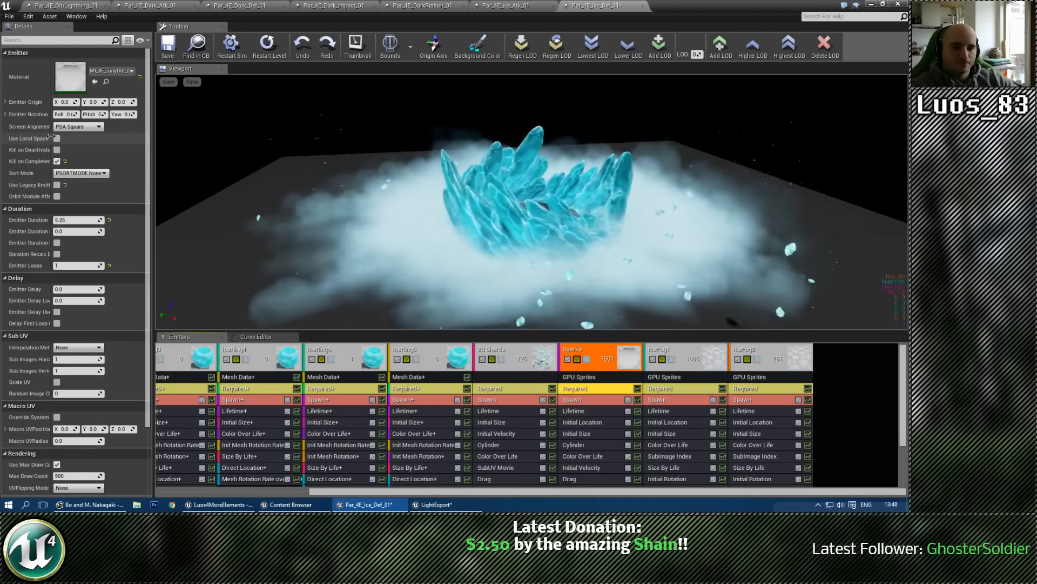
left_click(57, 138)
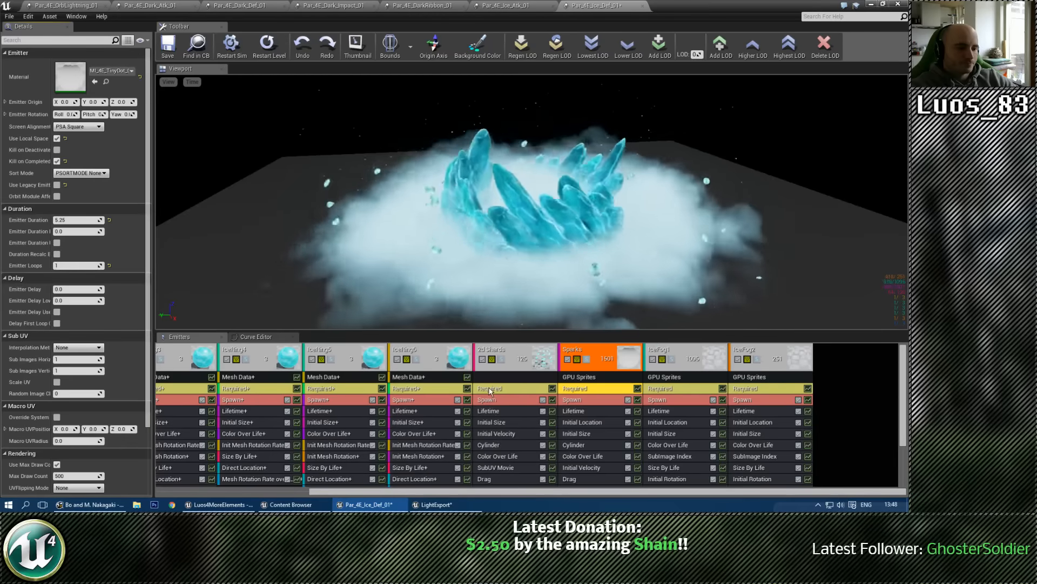
left_click(588, 360)
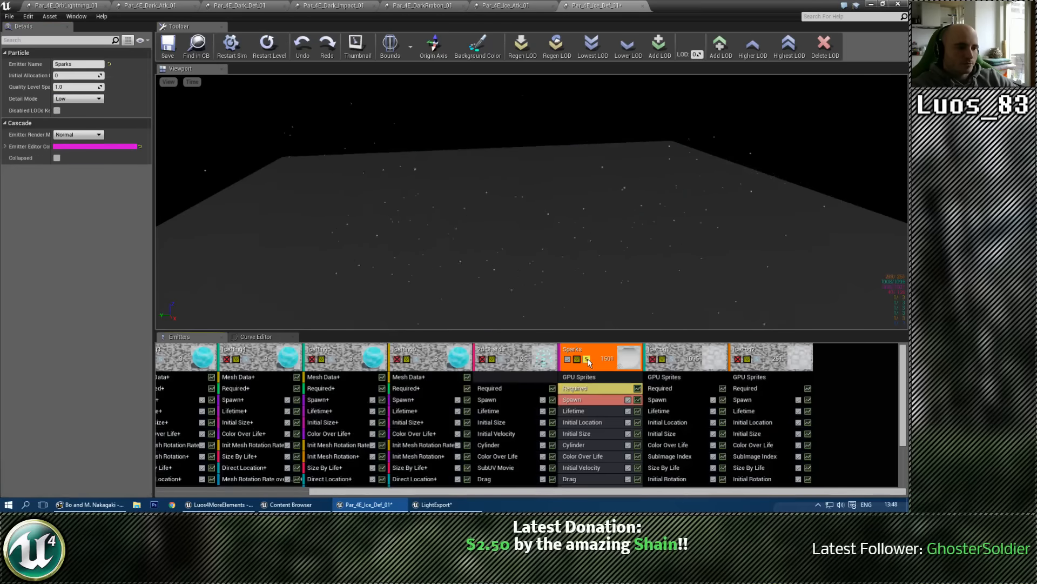
left_click(588, 361)
left_click(585, 388)
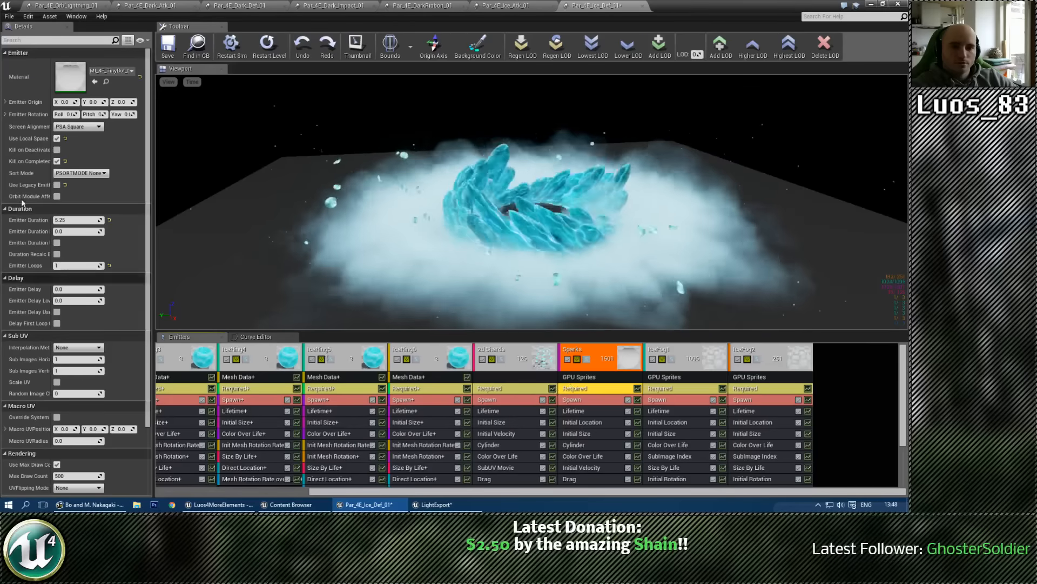
left_click(57, 139)
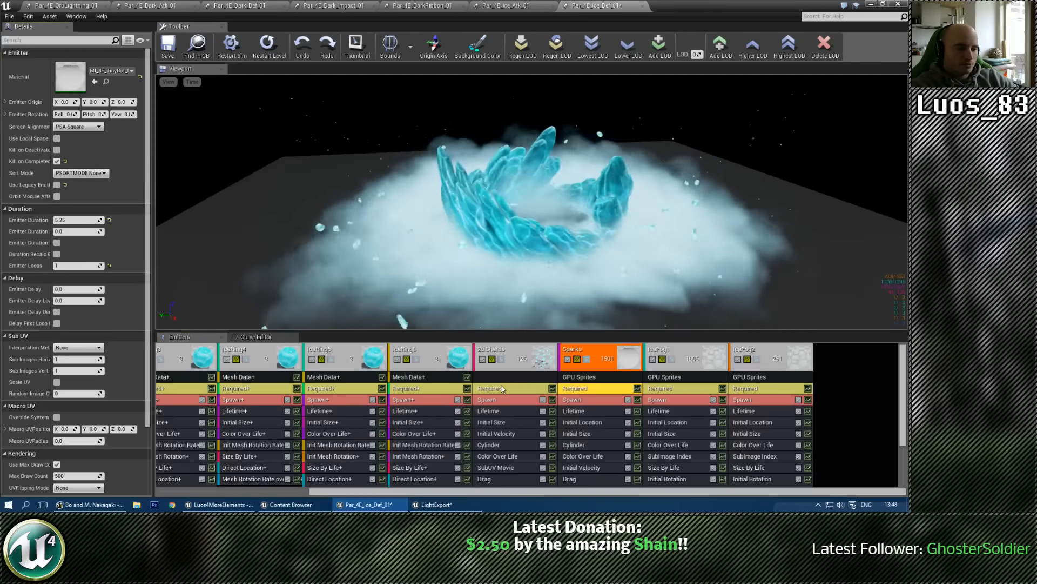
Step: Check the Use Local Space setting in the Required modules of the 2D Shards and IceRing emitters
left_click(501, 389)
scroll(271, 479, "left", 4)
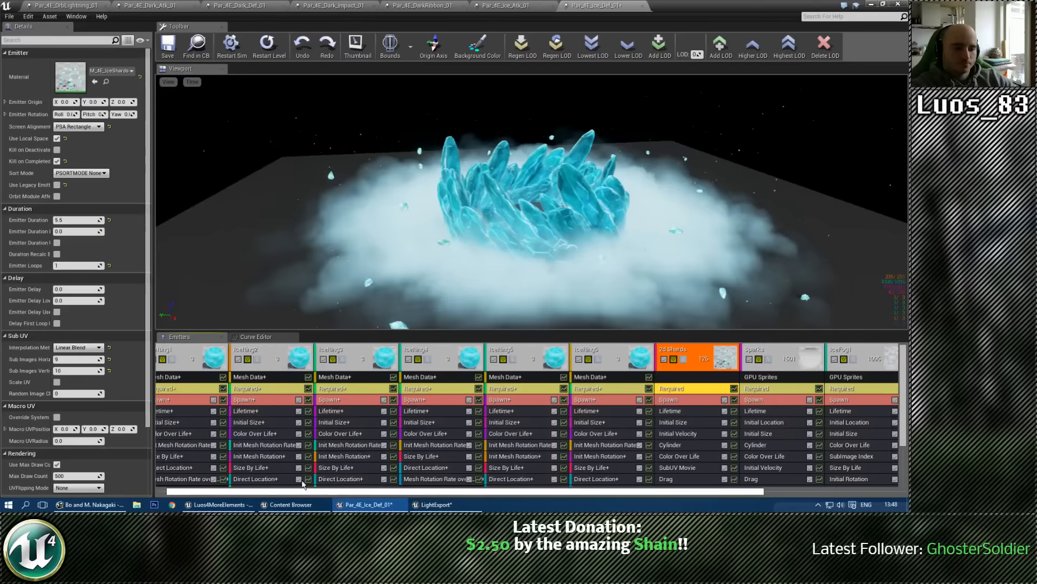
left_click(599, 391)
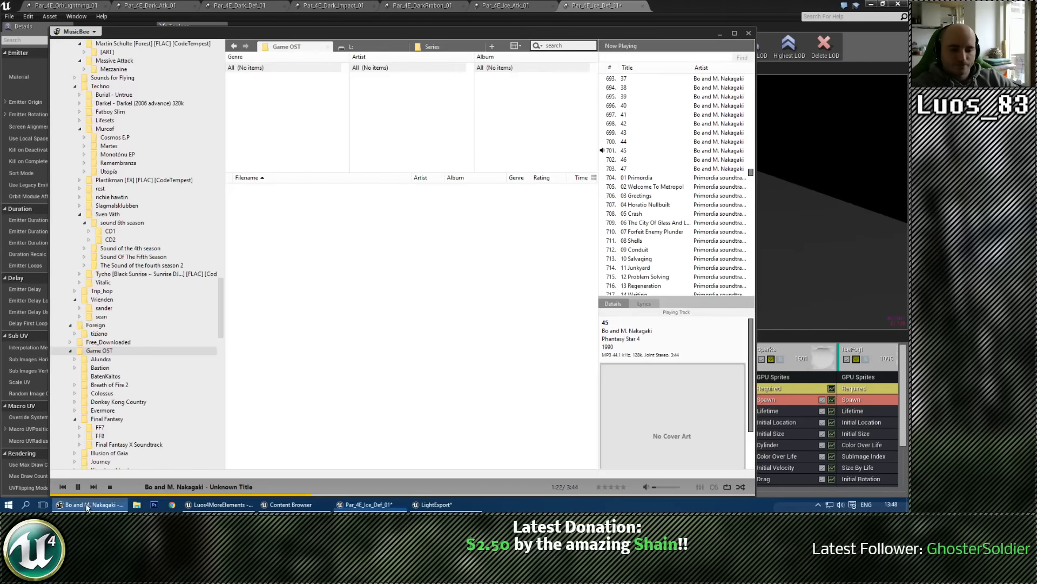
left_click(83, 510)
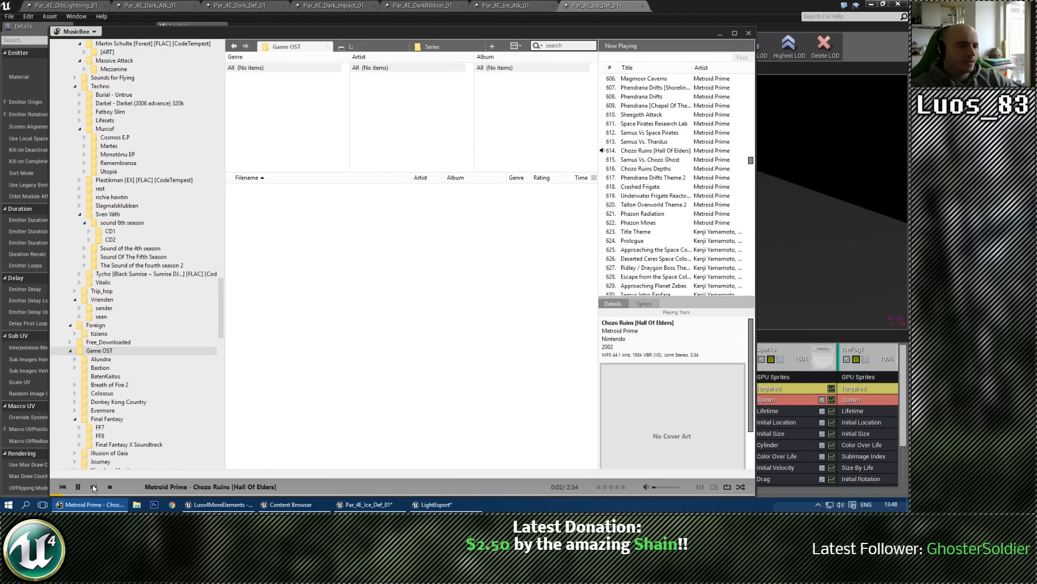
left_click(719, 35)
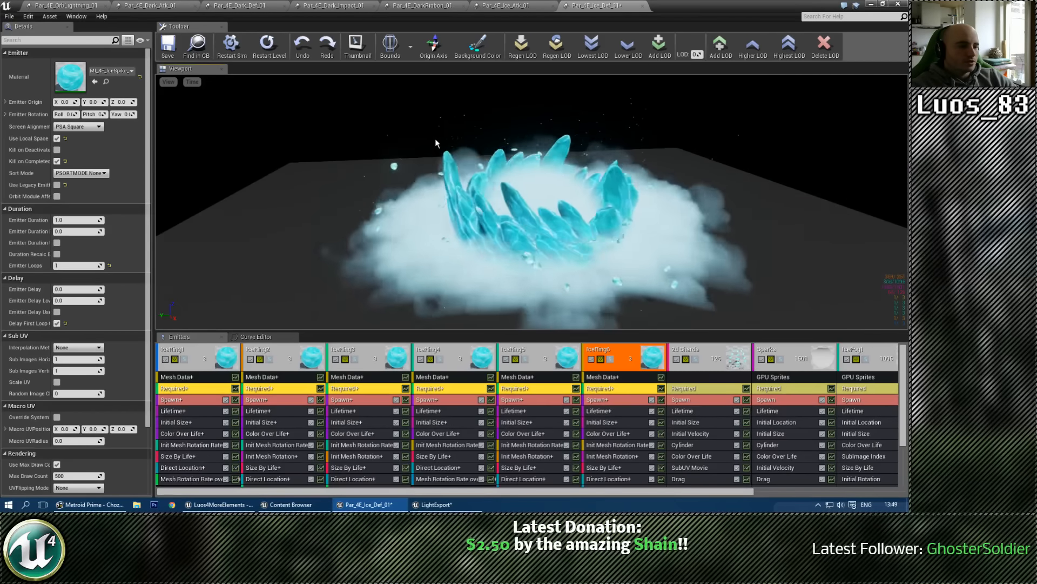
Step: Export the Light_01_Temp emitter from LightExport into the Par_4E_Ice_Def_01 particle system
scroll(845, 387, "right", 3)
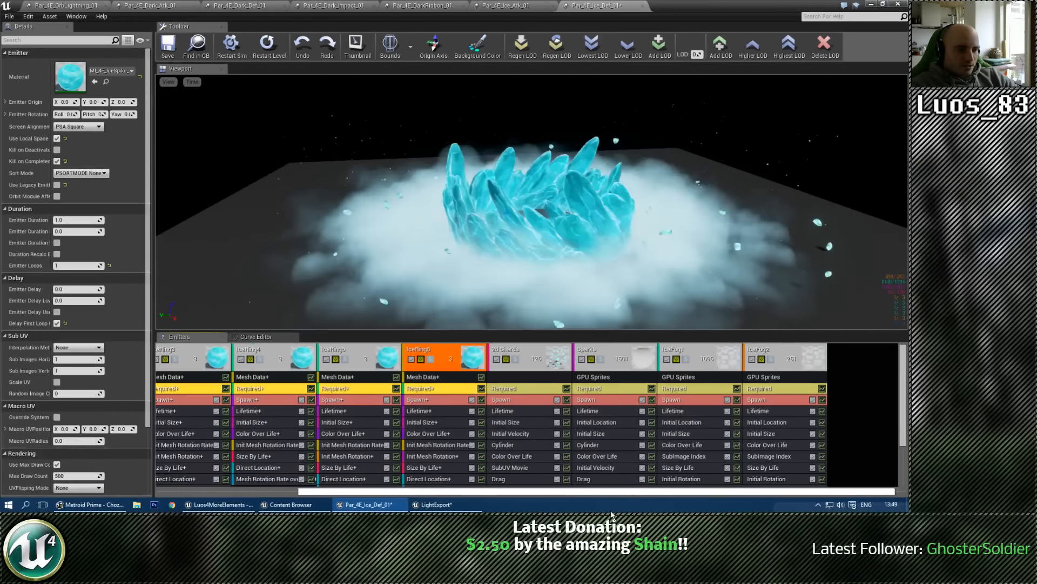
left_click(832, 358)
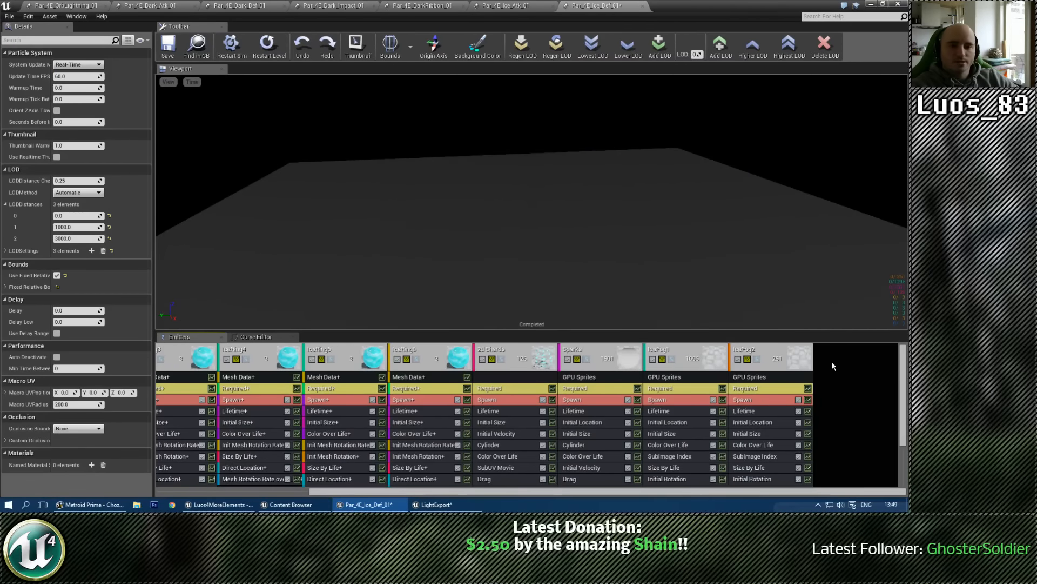
left_click(197, 46)
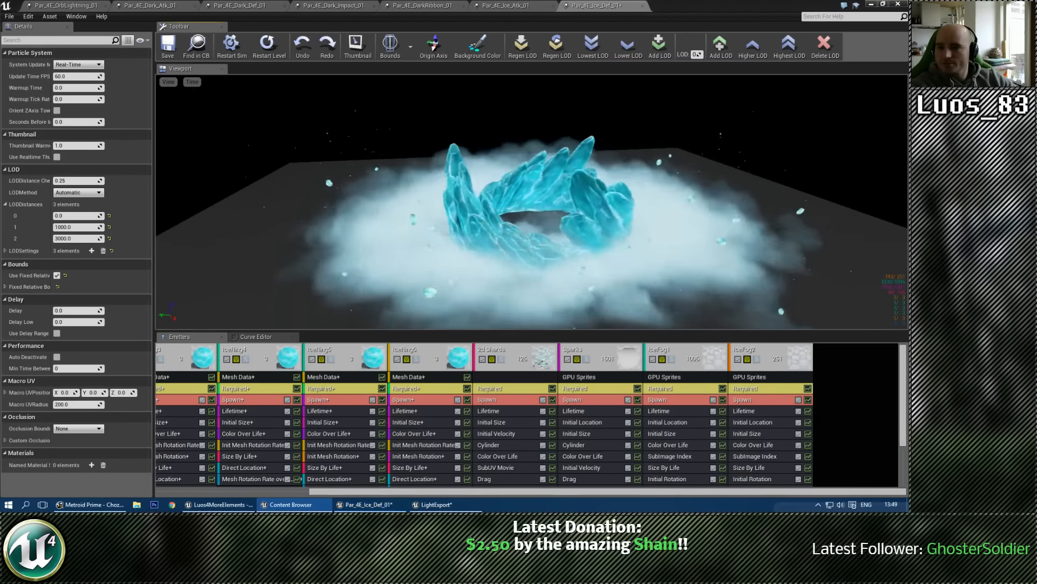
left_click_drag(0, 165, 376, 172)
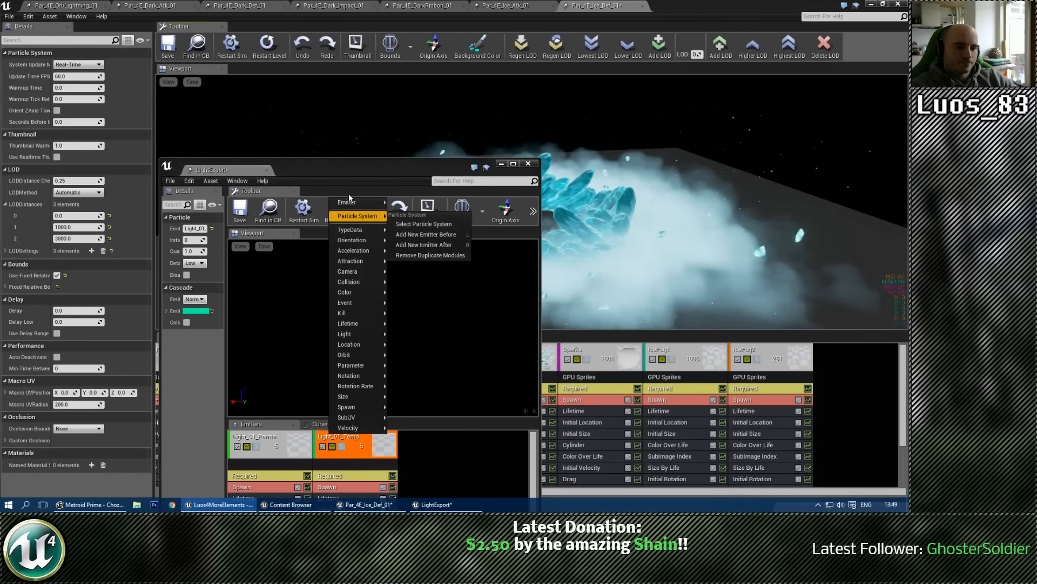
left_click(447, 254)
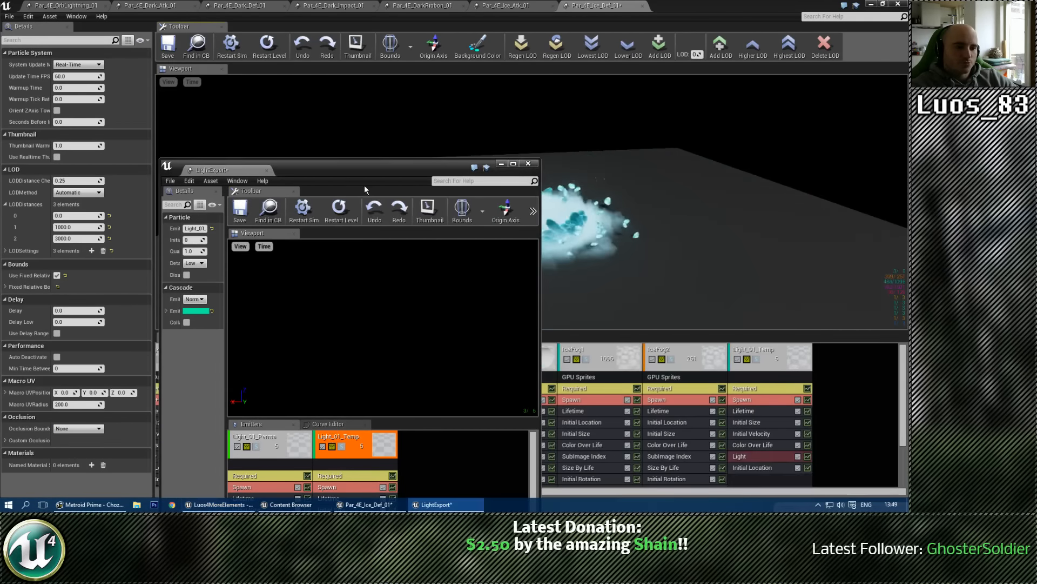
left_click_drag(364, 170, 0, 139)
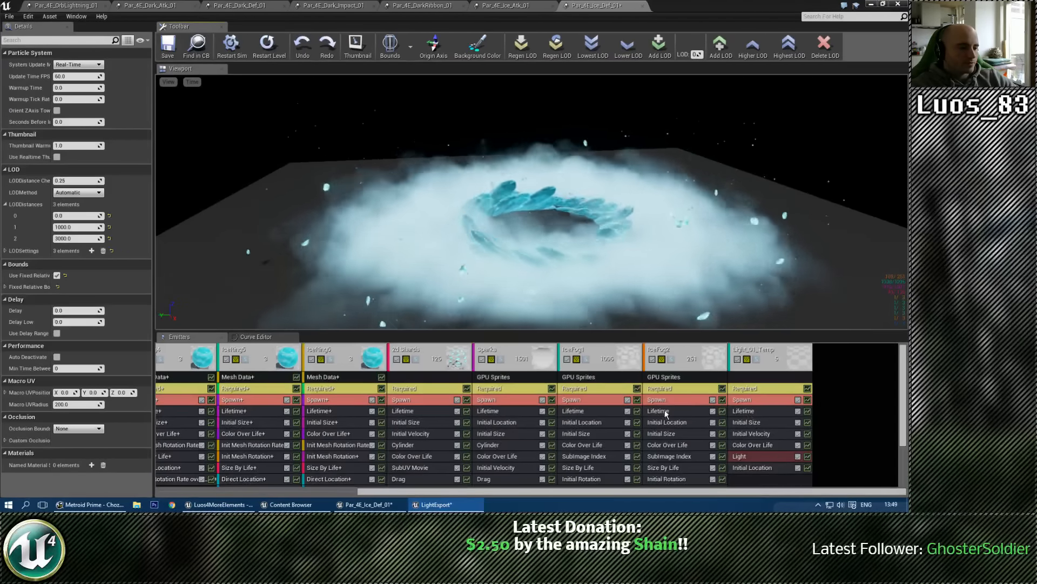
Step: Compare the lifetimes of the IceFog2 and IceRing emitters and set the Light_01_Temp emitter's constant lifetime to 5.25
left_click(663, 411)
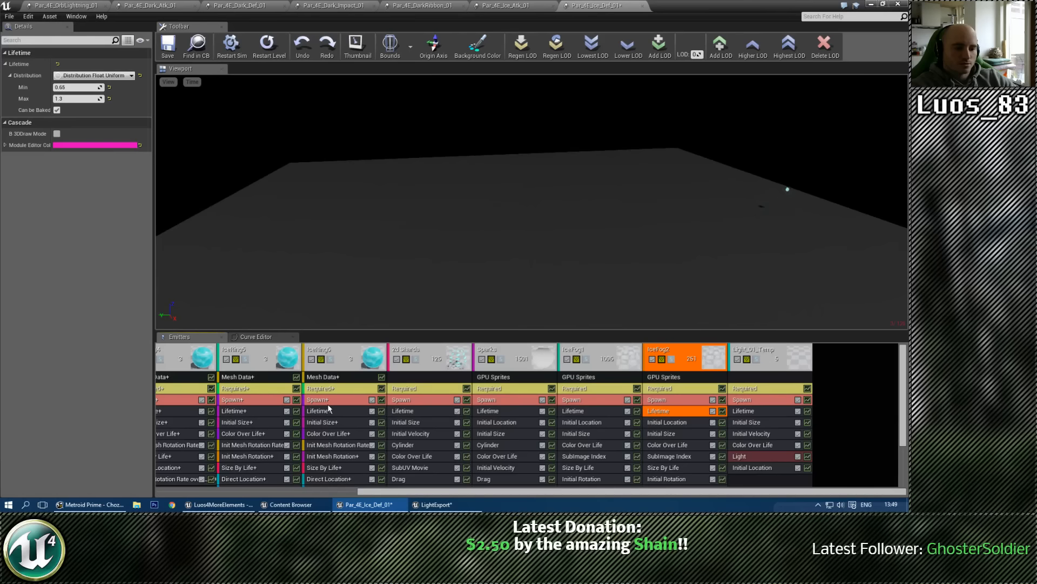
left_click(325, 411)
left_click(744, 411)
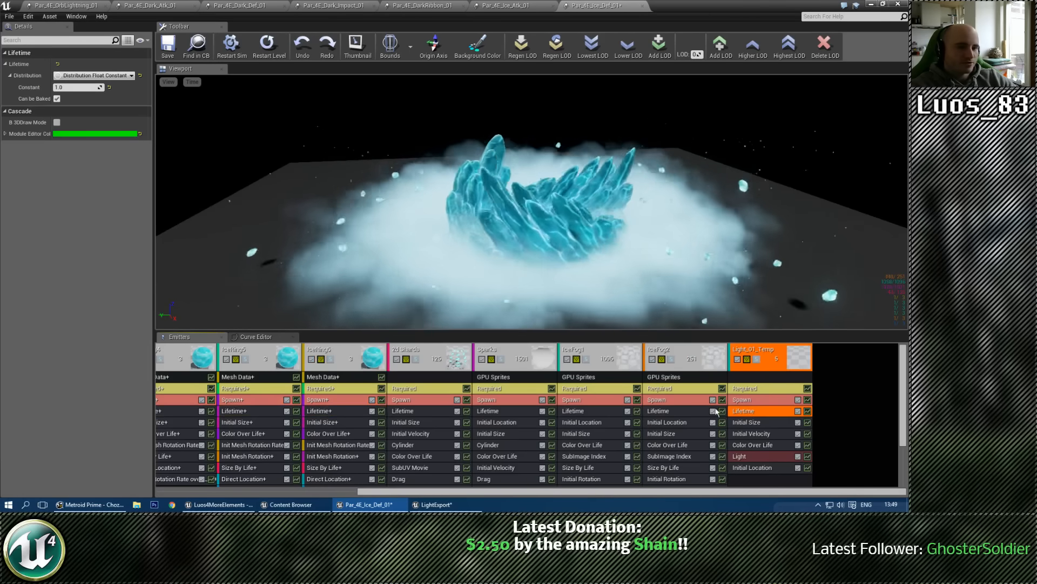
left_click(71, 88)
type("5")
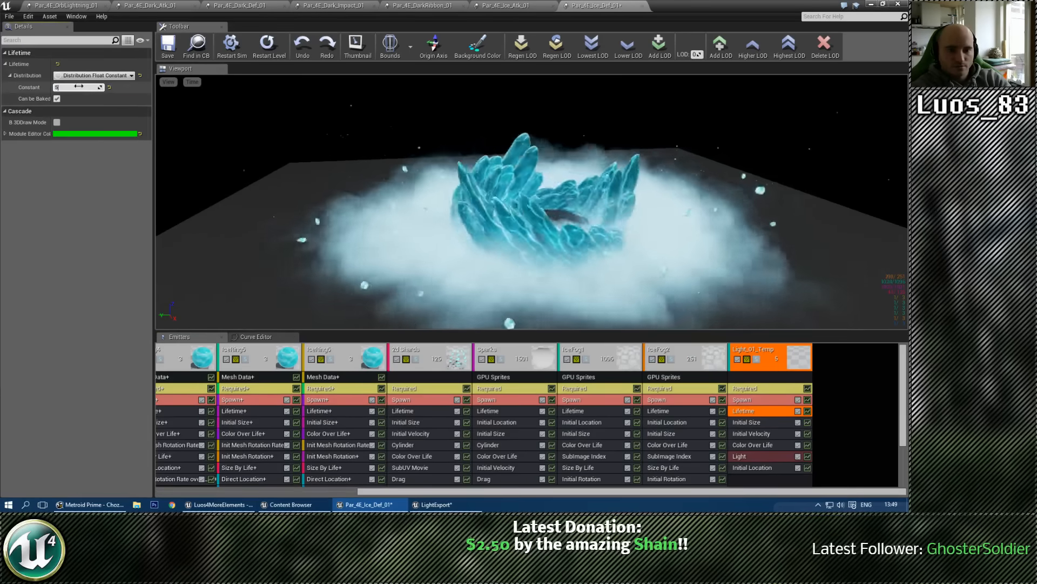
type(".25")
key("Return")
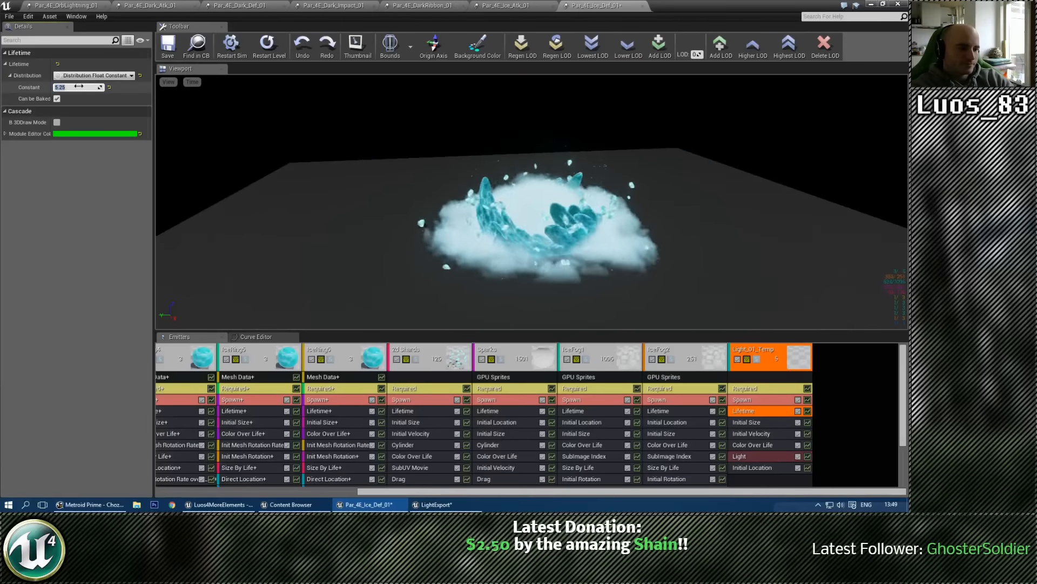
Step: Preview the Light_01_Temp emitter solo, then raise its initial location Z to 50, 60 and finally 70
left_click(756, 359)
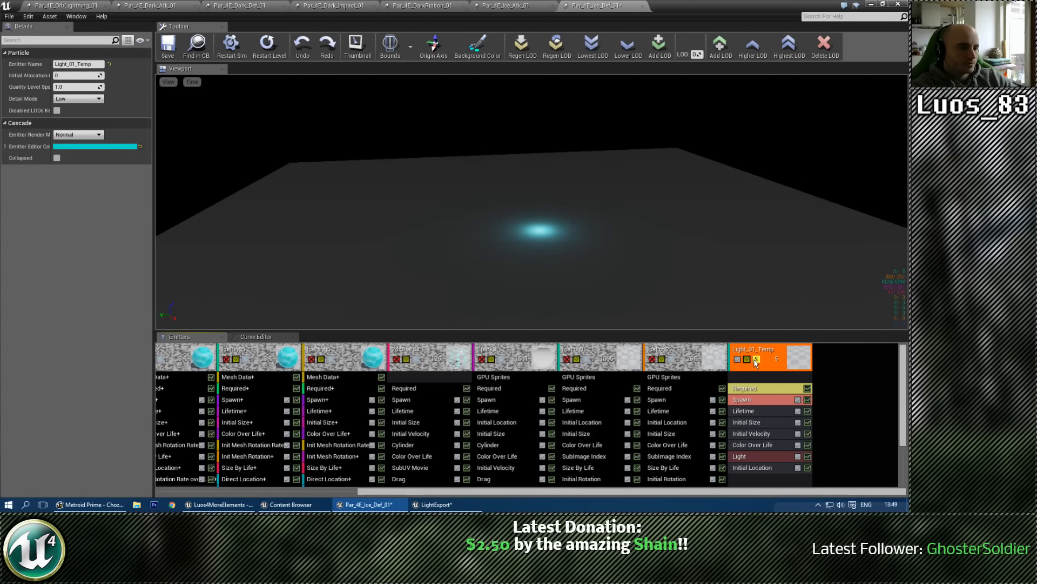
left_click(757, 359)
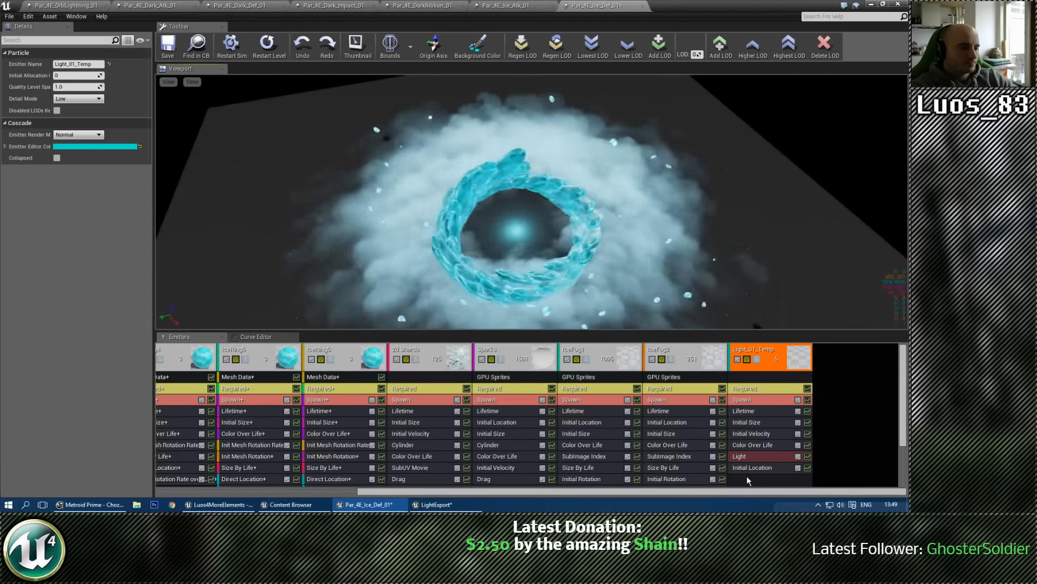
left_click(748, 468)
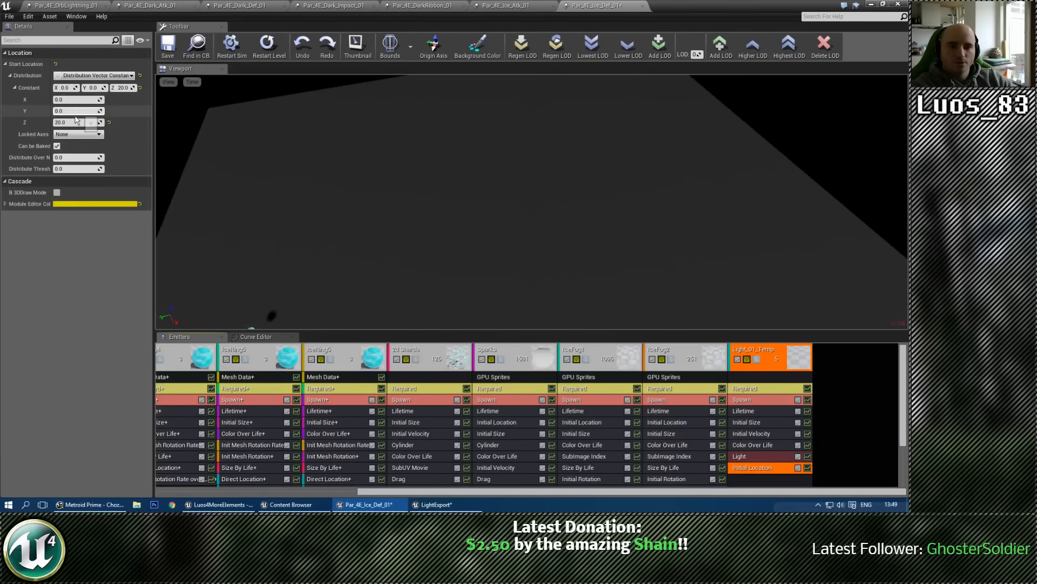
type("50")
key("Return")
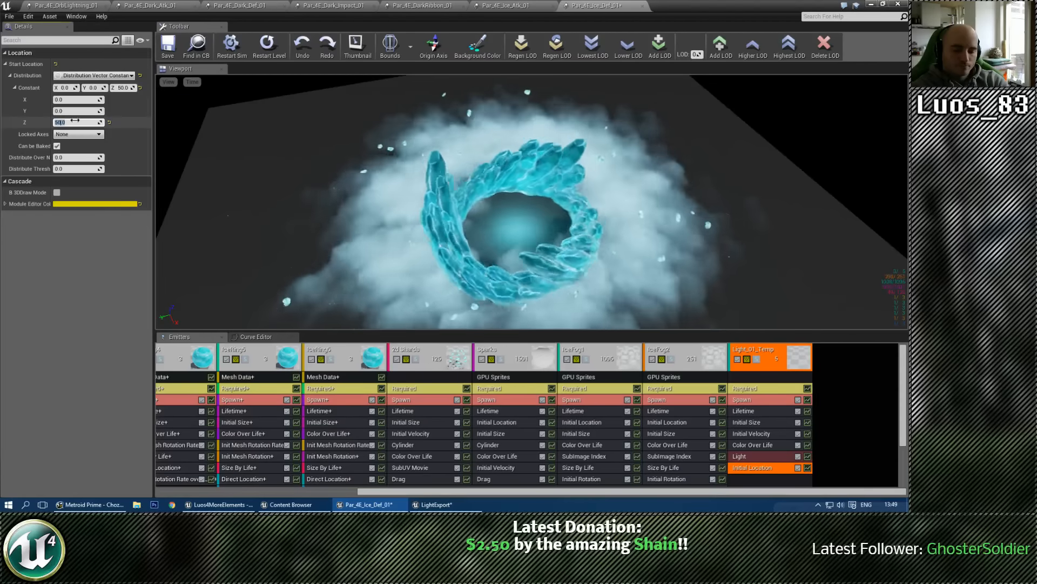
type("60")
key("Return")
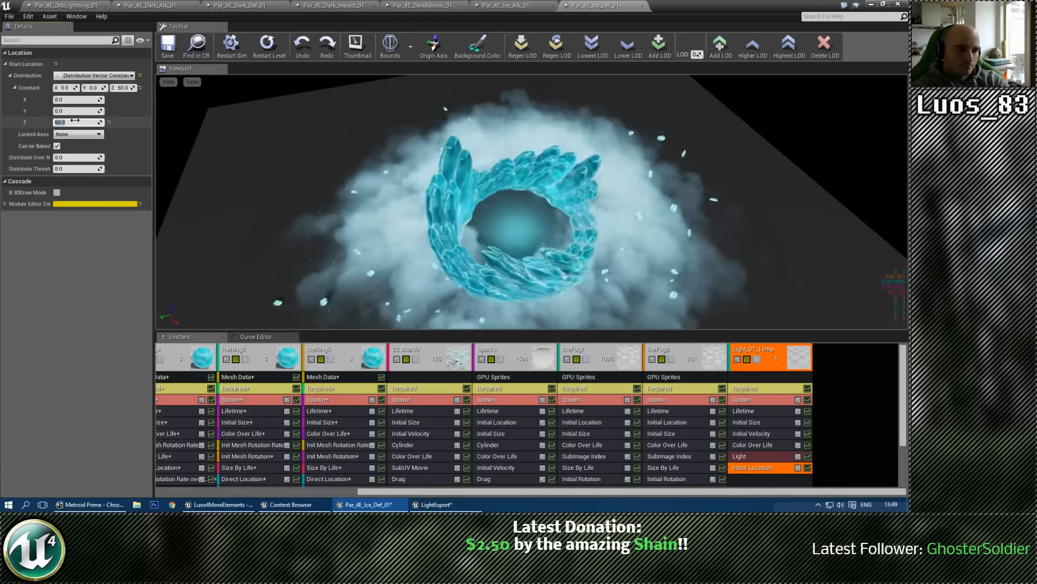
type("70")
key("Return")
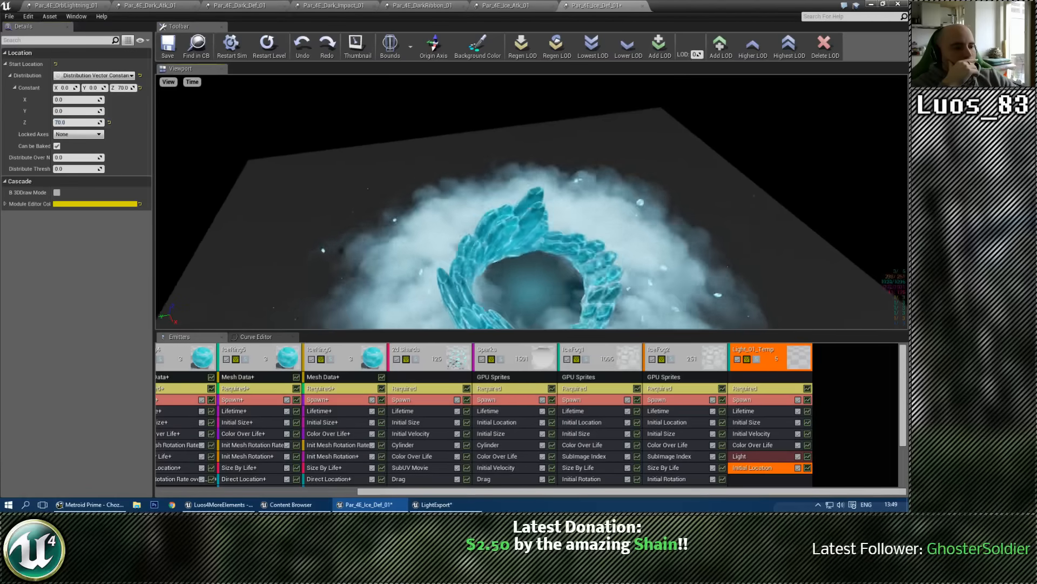
Step: Open the IceFog2 emitter's material instance and its parent M_4E_IceSmoke_01, and examine the parent's translucency and general material settings
left_click(671, 389)
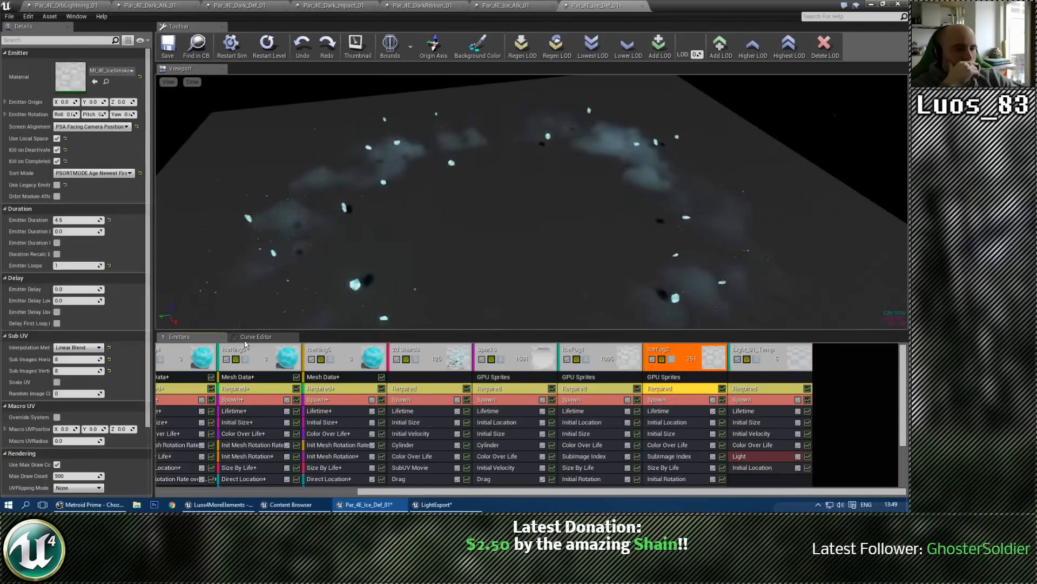
double_click(71, 77)
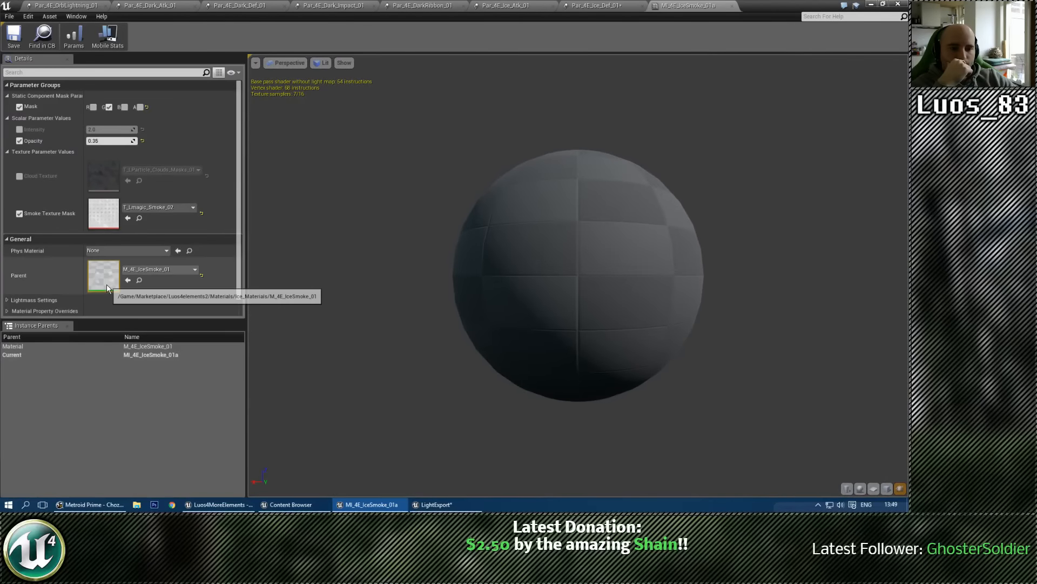
double_click(106, 284)
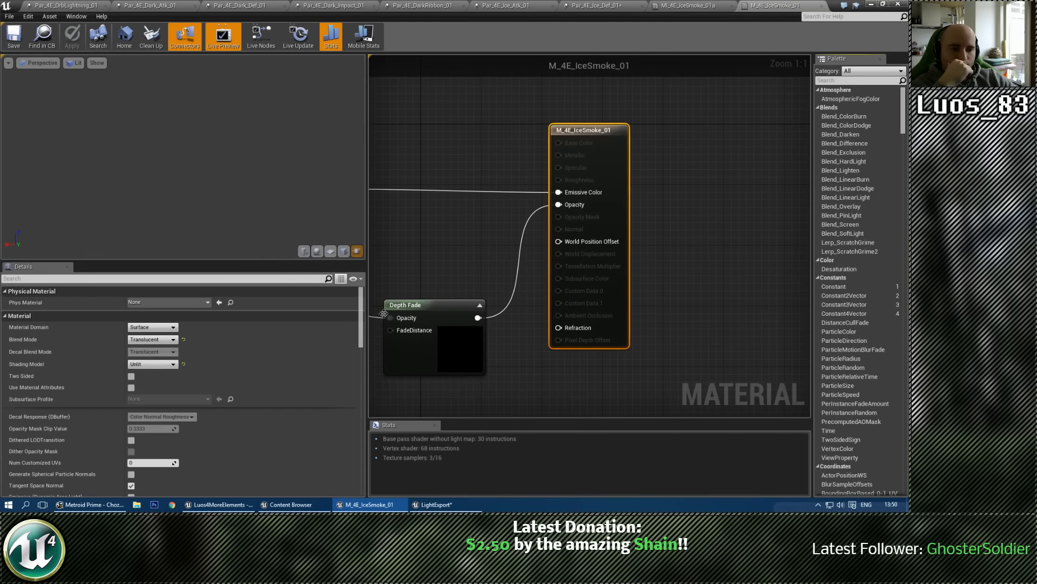
right_click_drag(460, 258, 531, 230)
left_click_drag(361, 315, 365, 362)
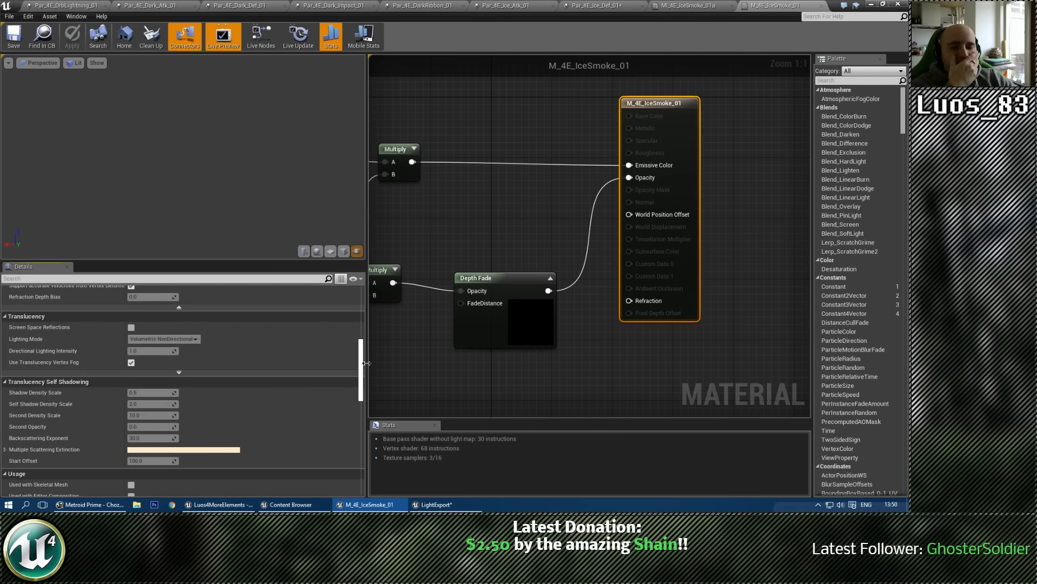
left_click_drag(366, 363, 361, 316)
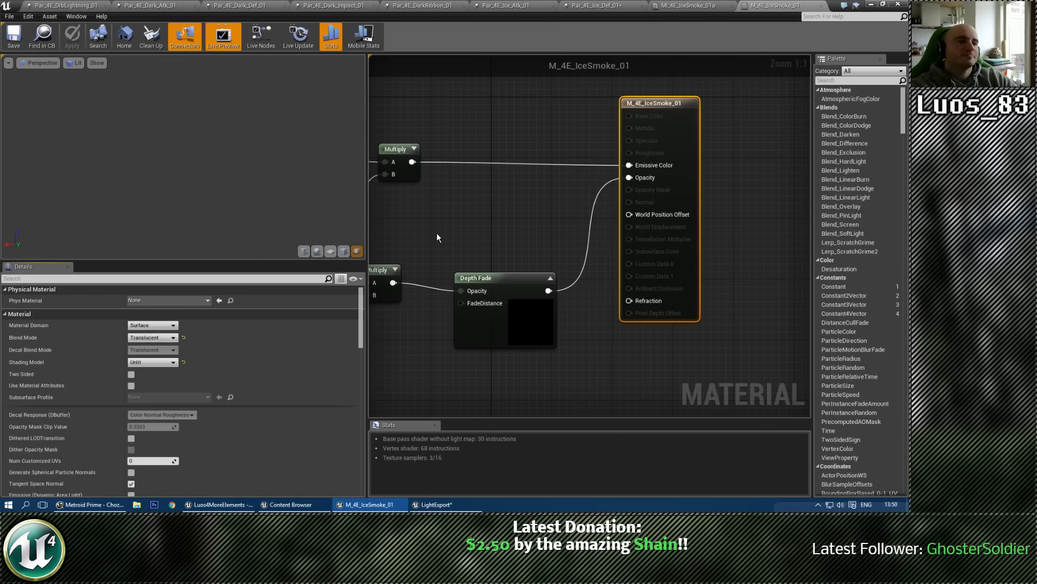
Step: Return to Par_4E_Ice_Def_01 and check the Sparks emitter's initial size settings, leaving no emitter selected
left_click(680, 6)
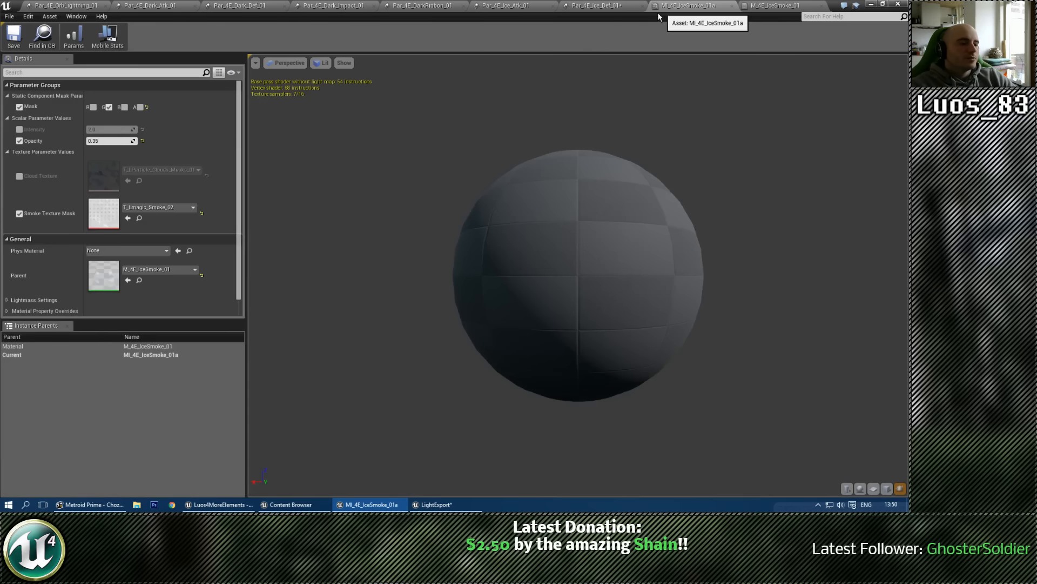
left_click(568, 8)
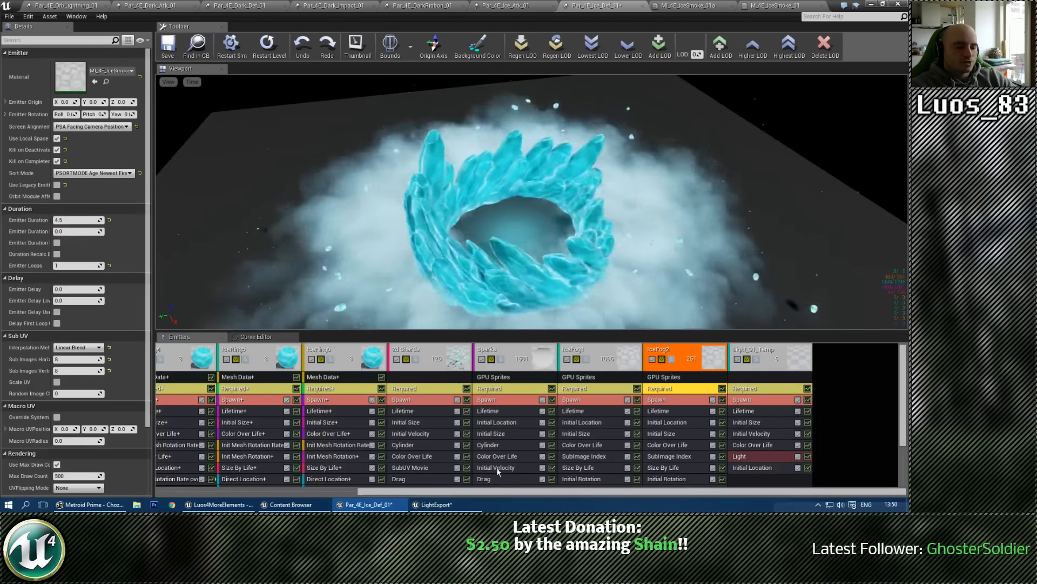
left_click(491, 433)
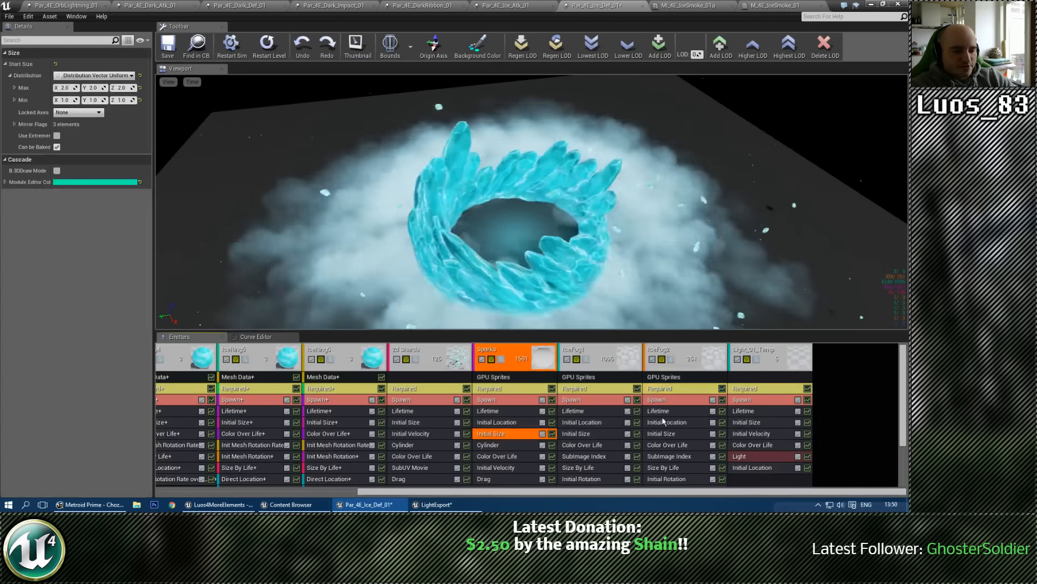
left_click(828, 427)
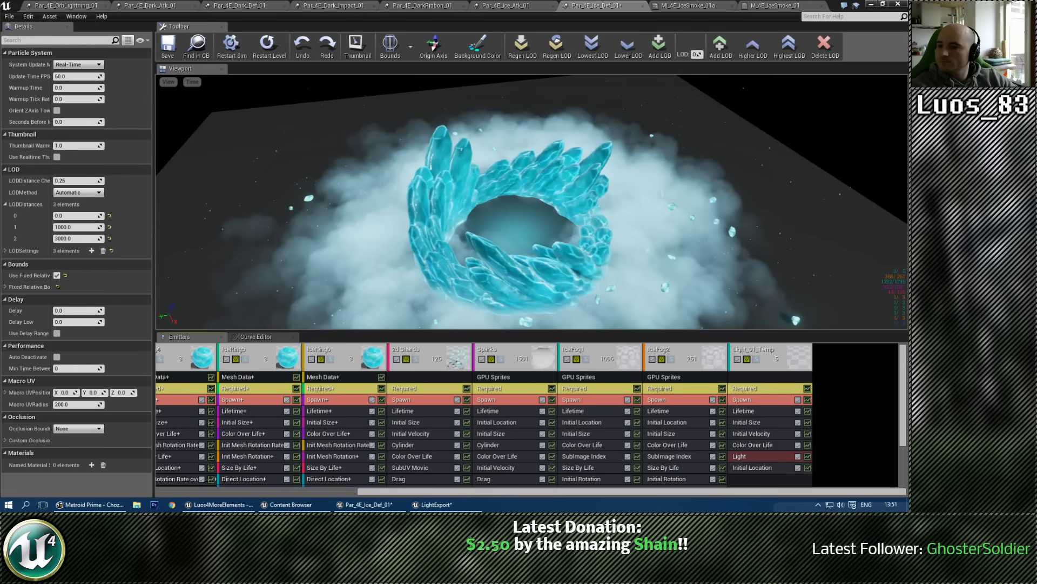
Step: Switch to a maximized Chrome window with the forum thread "[Niagara] Module suggestions (and hopes)" and go to its Quick Reply box
left_click_drag(0, 111, 474, 98)
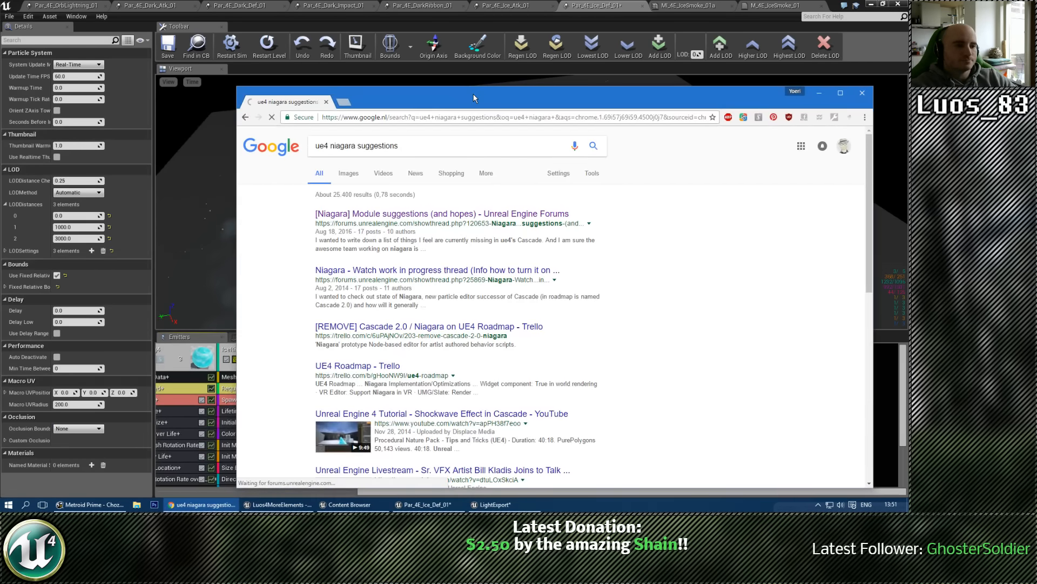
double_click(474, 98)
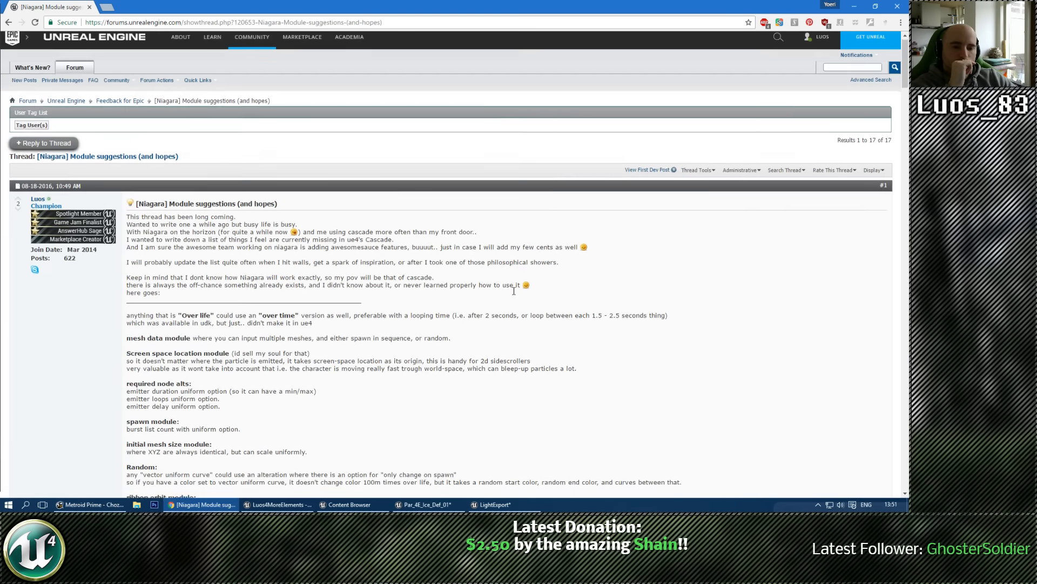
scroll(514, 291, "down", 20)
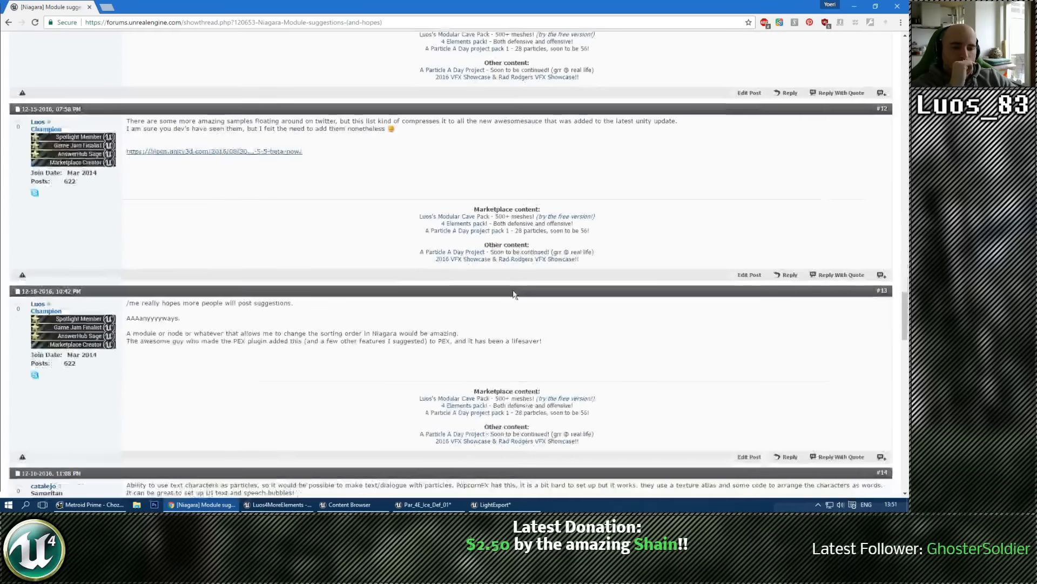
scroll(513, 294, "down", 20)
scroll(511, 290, "up", 6)
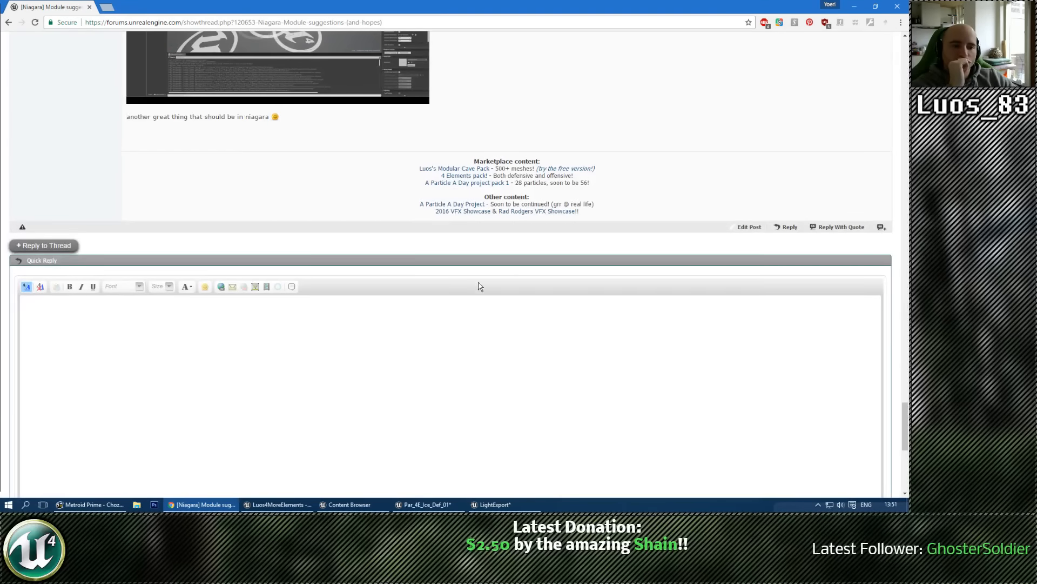
Step: Start a quick reply with "Just thought of something" followed by a thank-you to the viewer in parentheses
left_click(453, 328)
type("Just thought of ")
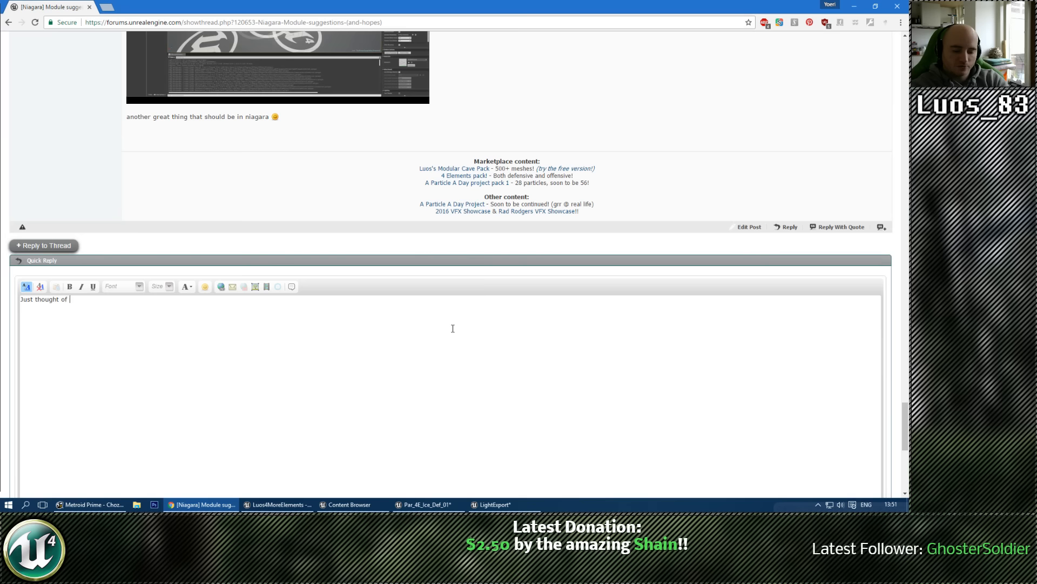
type("something (Than")
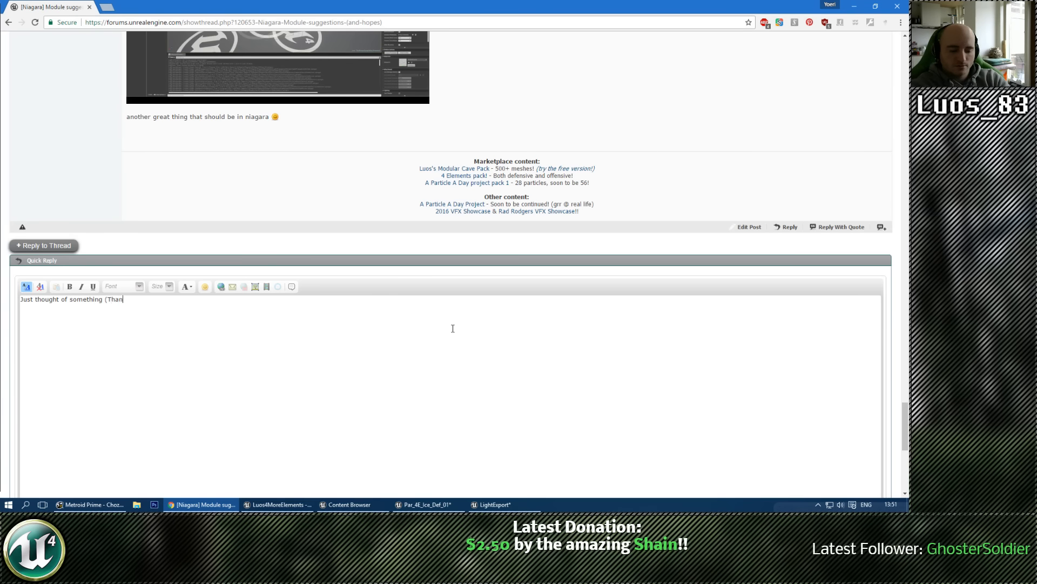
type("ks Shai")
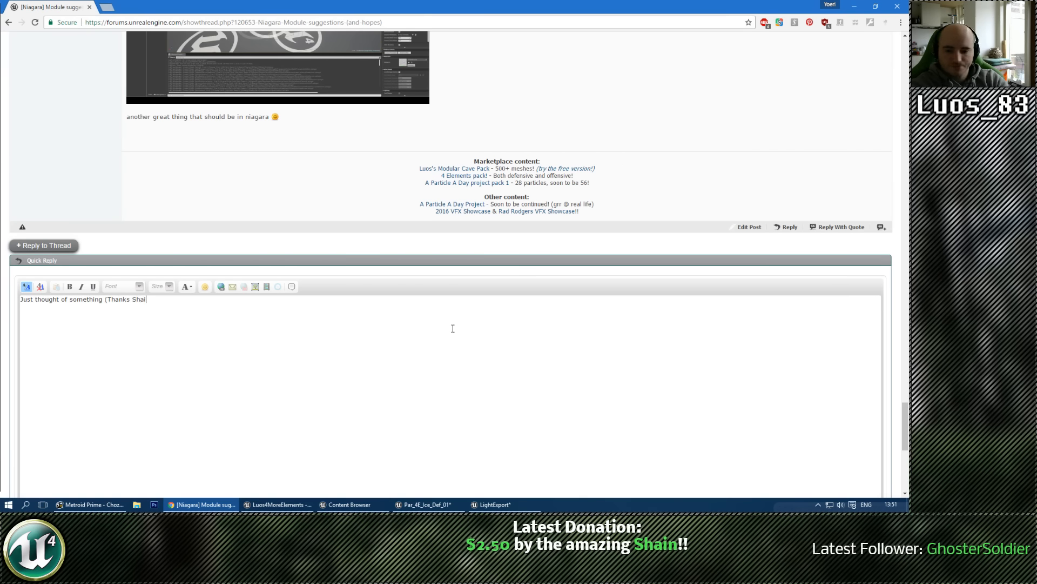
type("n)  ")
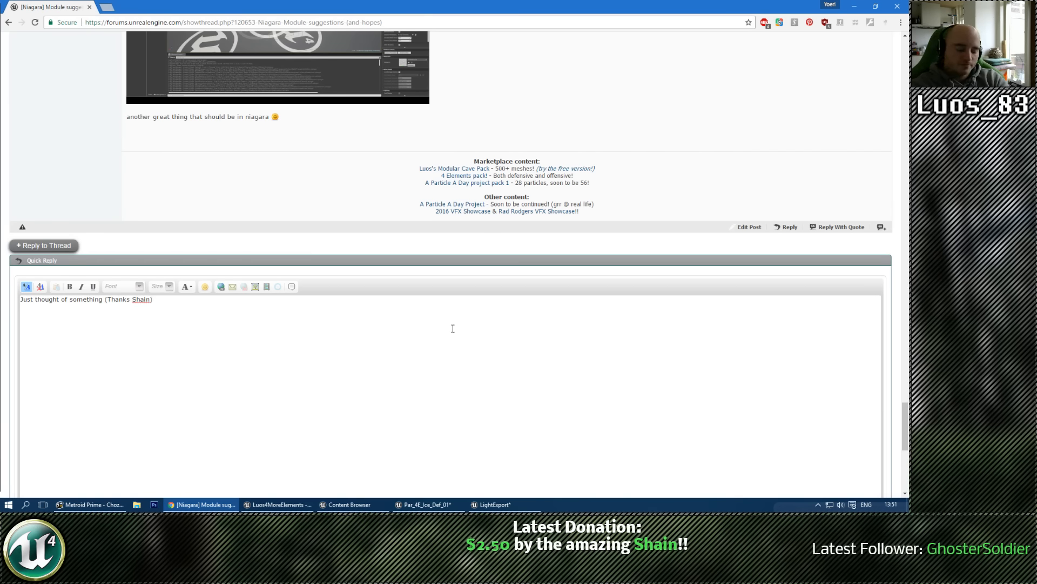
type("What if there is")
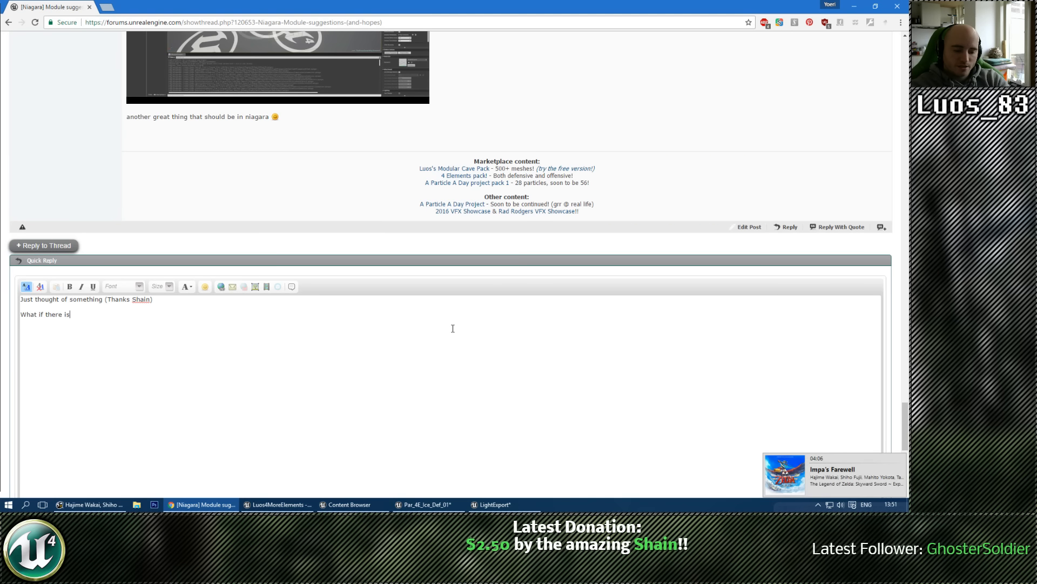
type(" a global")
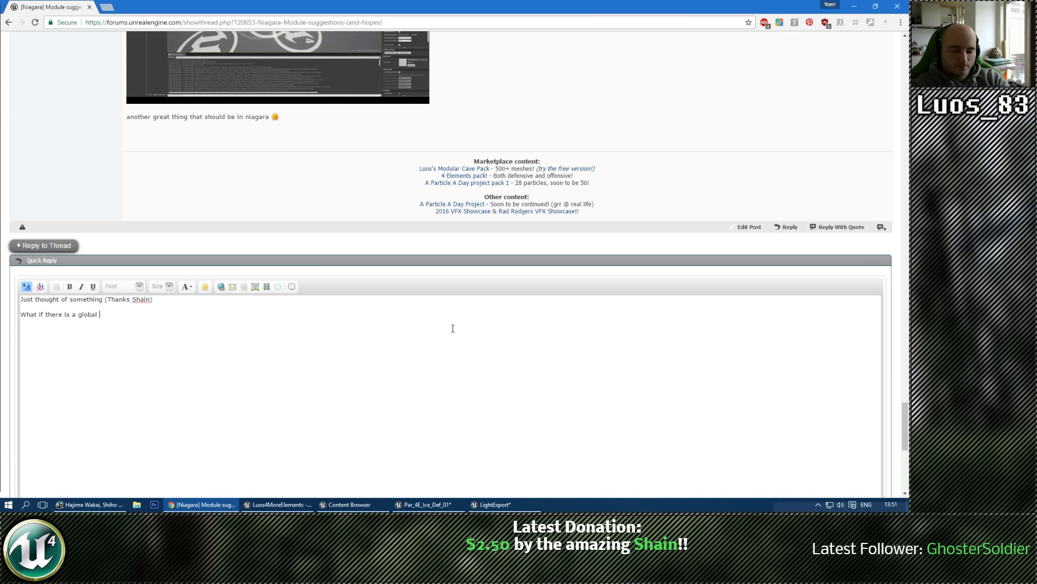
type(" Innitial/Size over life")
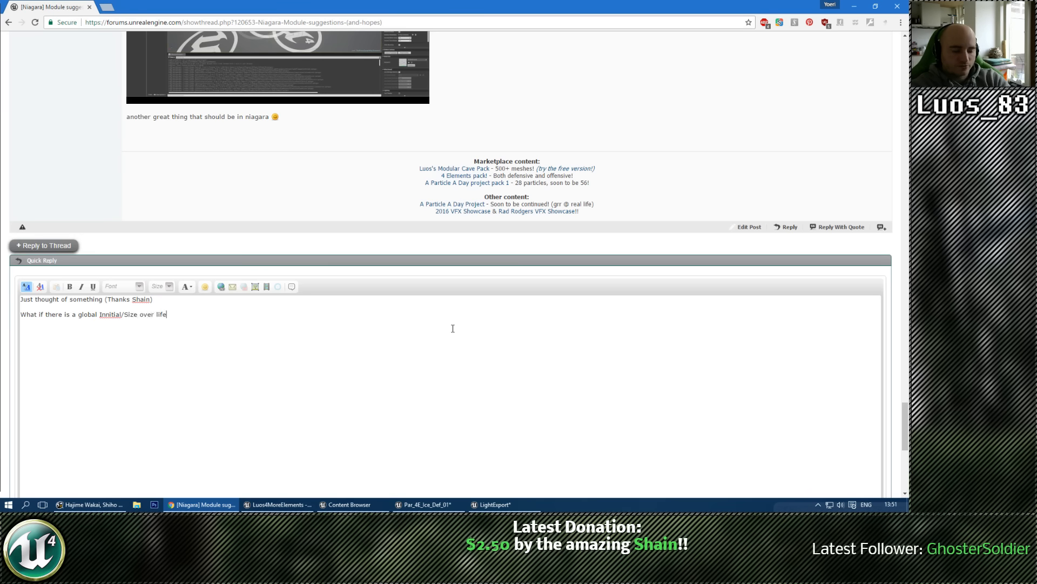
type("/Any scal")
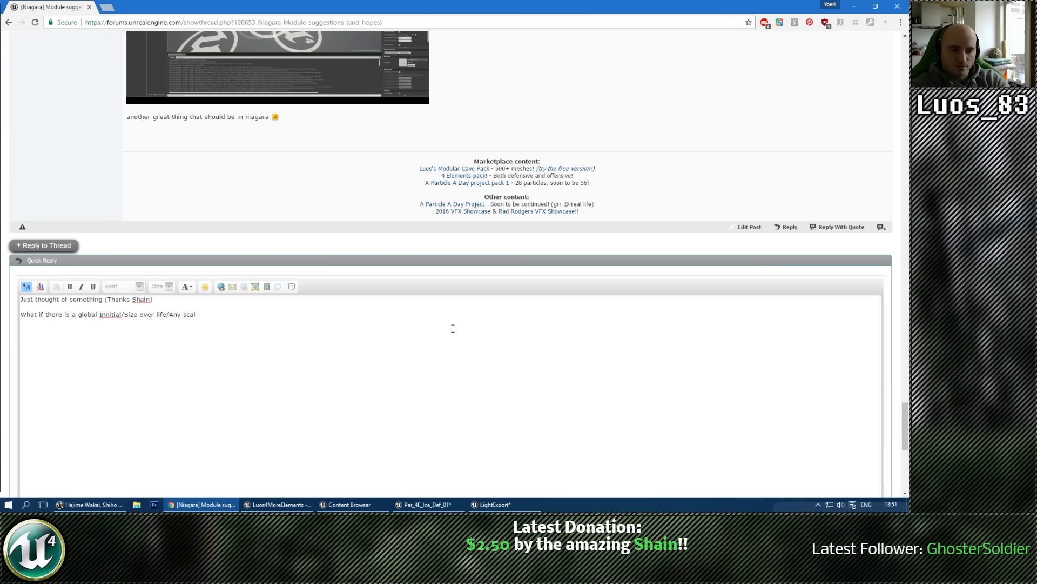
type("e actua")
Step: Begin a new paragraph in the reply with "What if there is a global Innitial/Size over life/Any scale actually"
key("BackSpace")
type("ually")
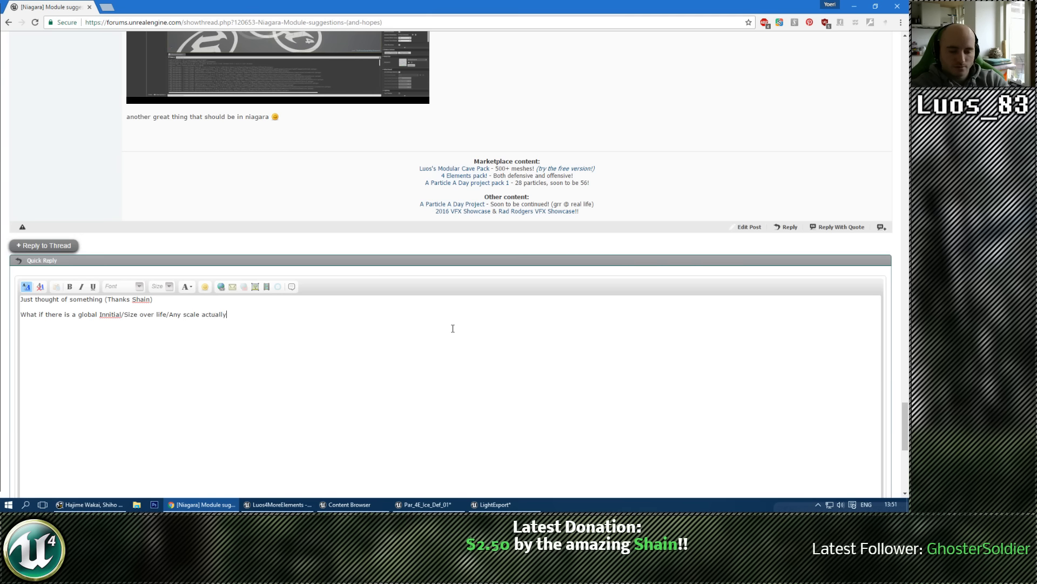
type(" module that")
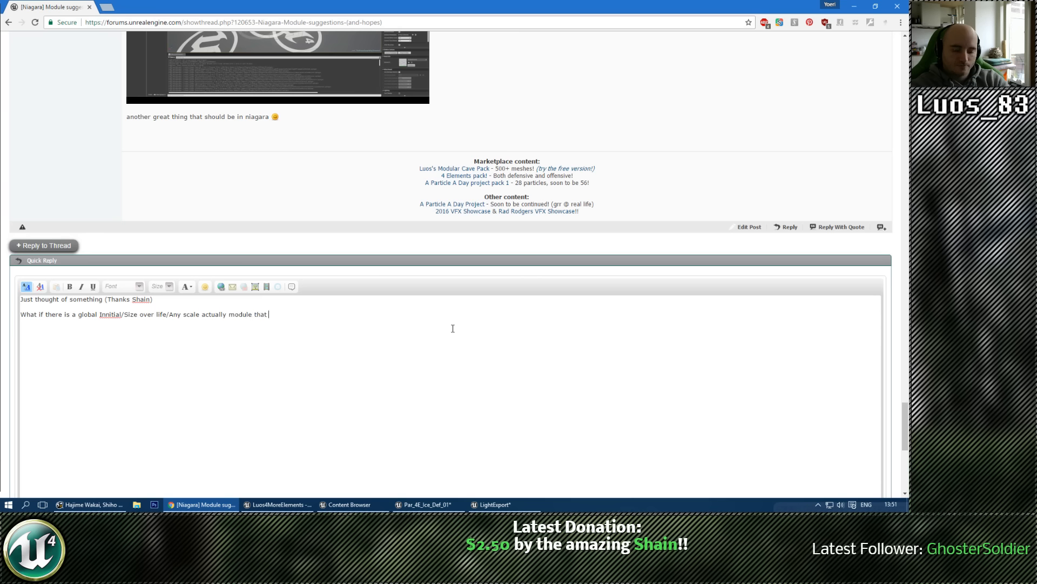
type(" scales all the innitial size")
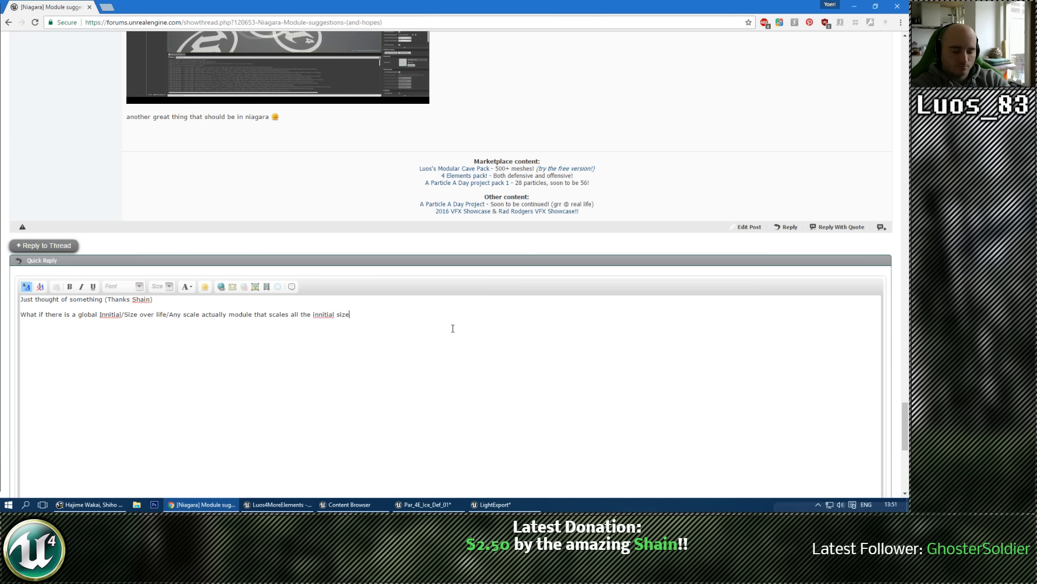
type("/over life/over time/a")
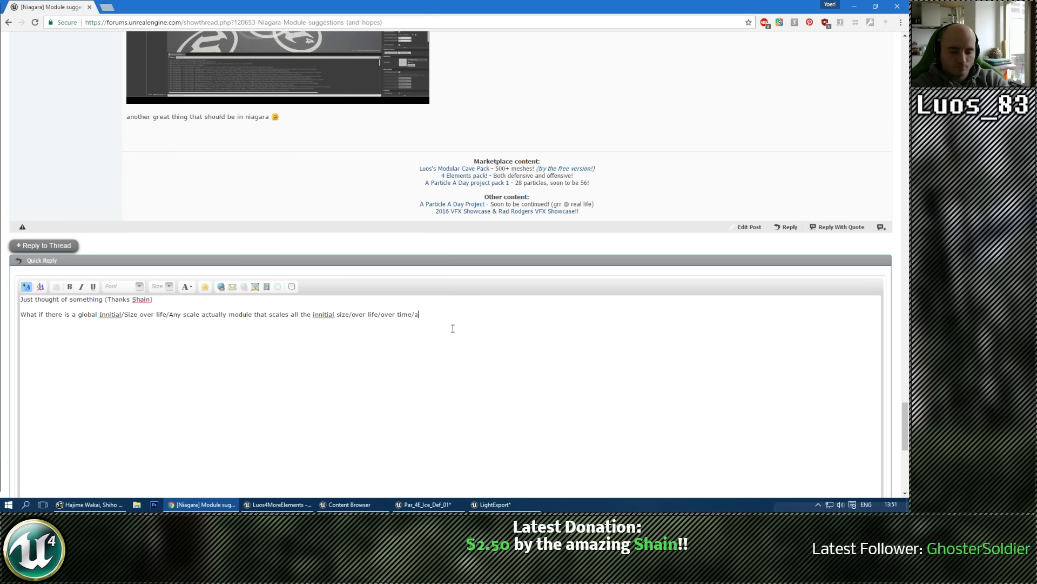
type("ny other value")
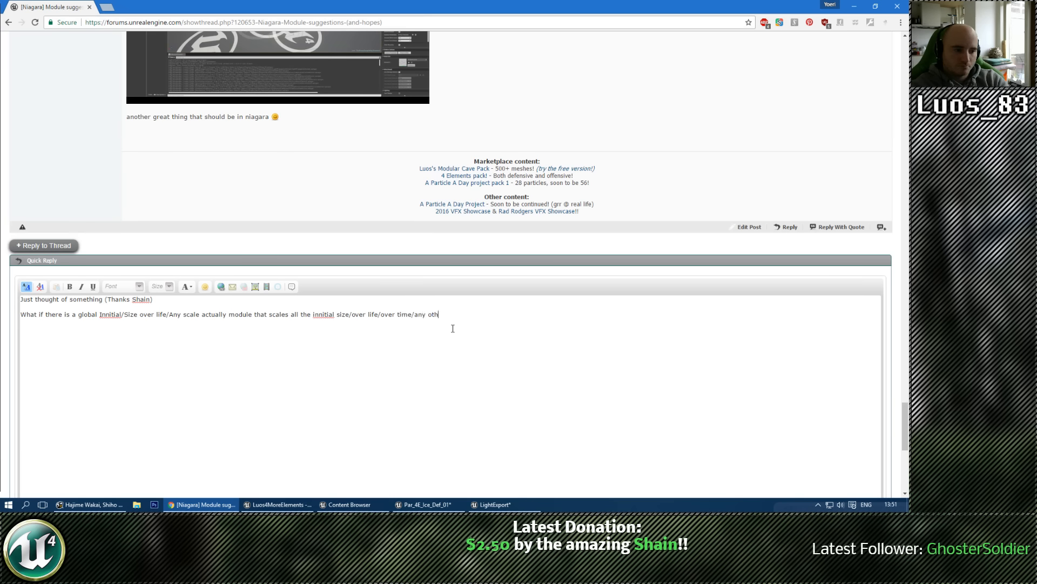
Step: Correct the spelling of both misspelled occurrences of "Innitial" in the reply to "Initial" and "initial"
right_click(111, 313)
left_click(136, 138)
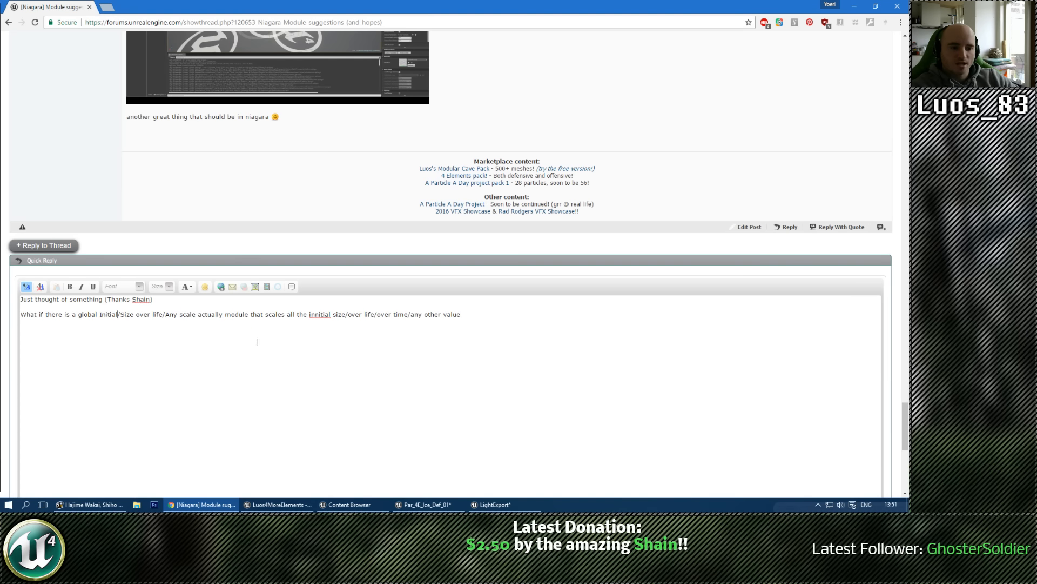
right_click(319, 314)
left_click(378, 137)
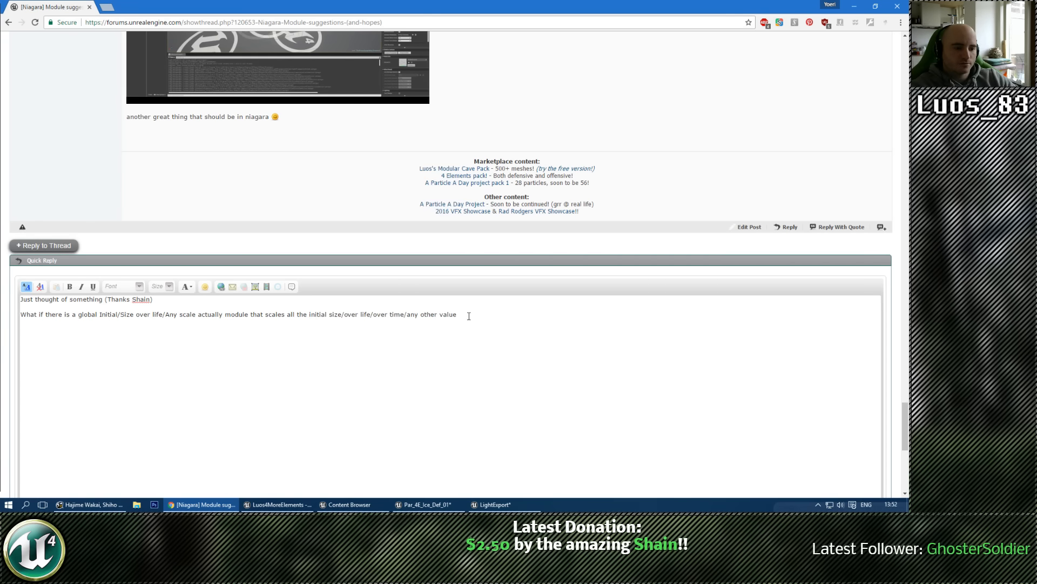
Step: End the question in the reply with "of the same module?" and start a new line
left_click(469, 316)
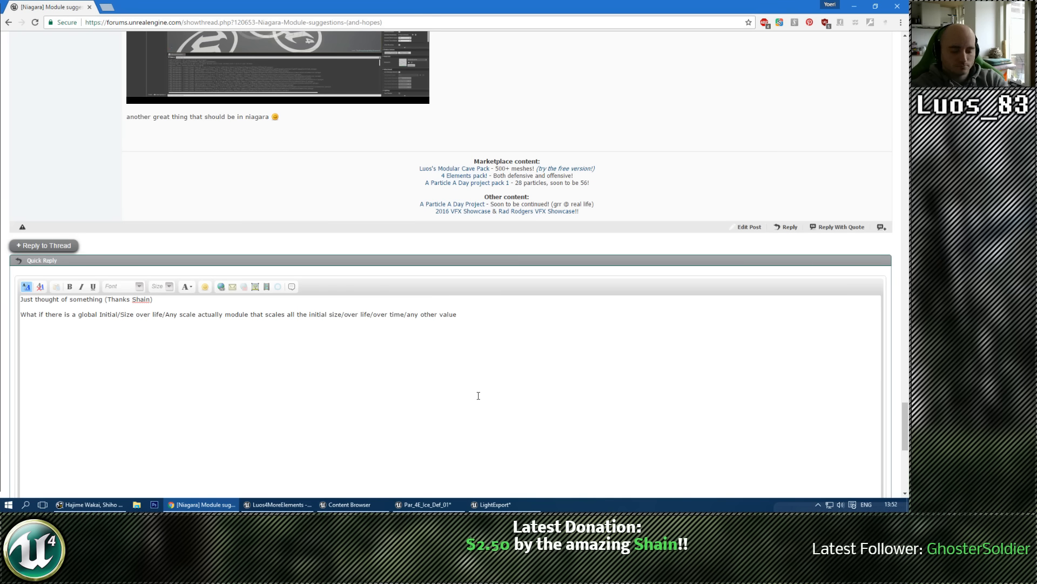
type("of the same module?")
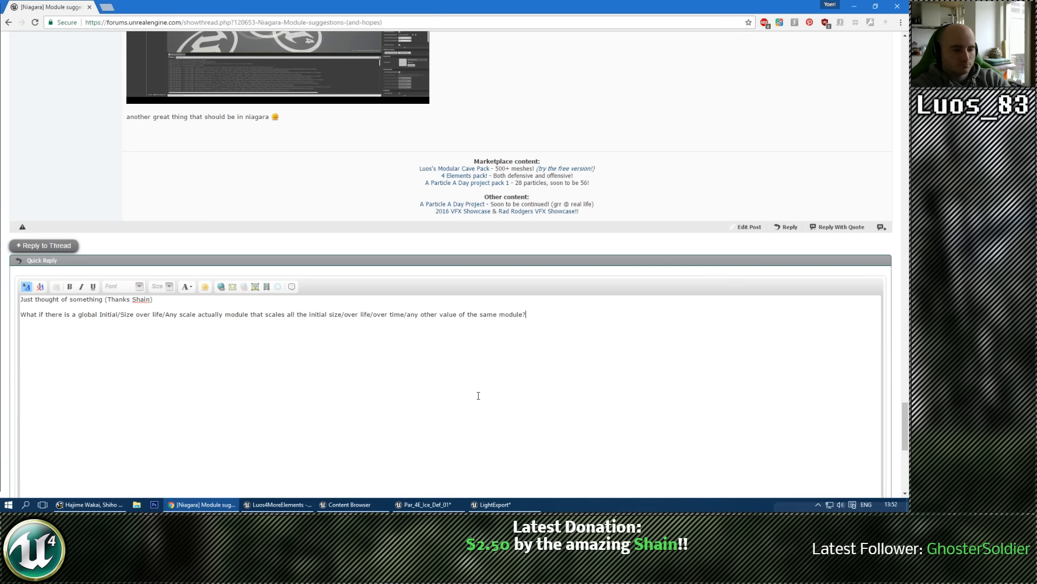
key("Return")
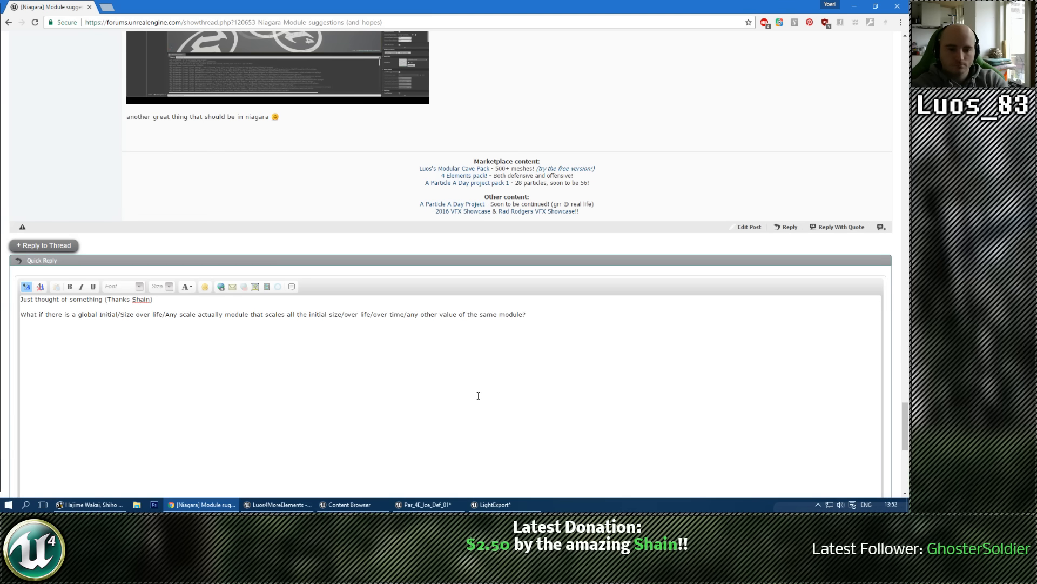
Step: Add the line 'So a "Global Initial Size" module would scale all the regular Initial Size Modules in the emitter.'
type("So a \"")
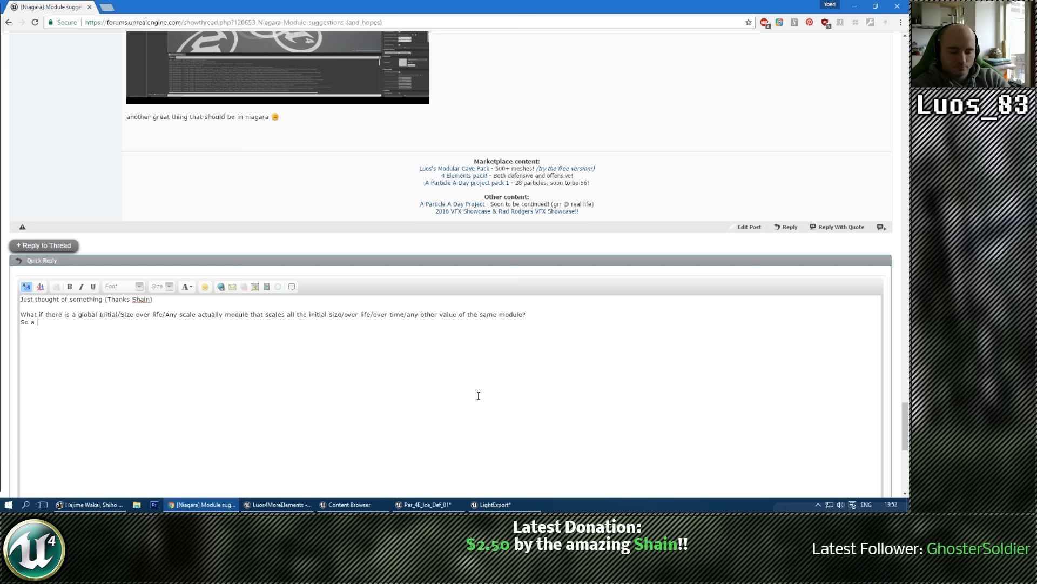
type("Global")
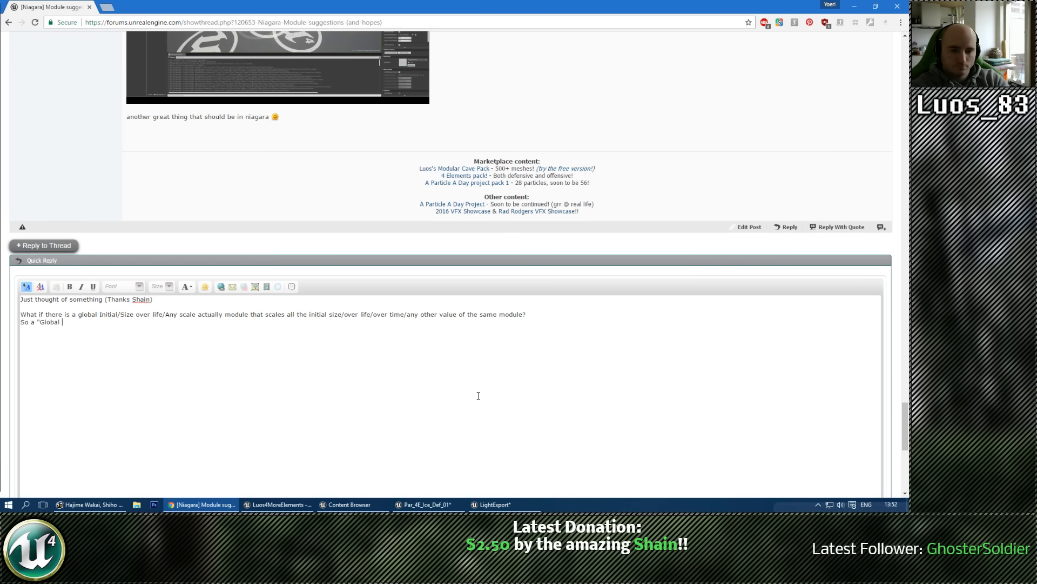
type(" Initial Size\" mobi")
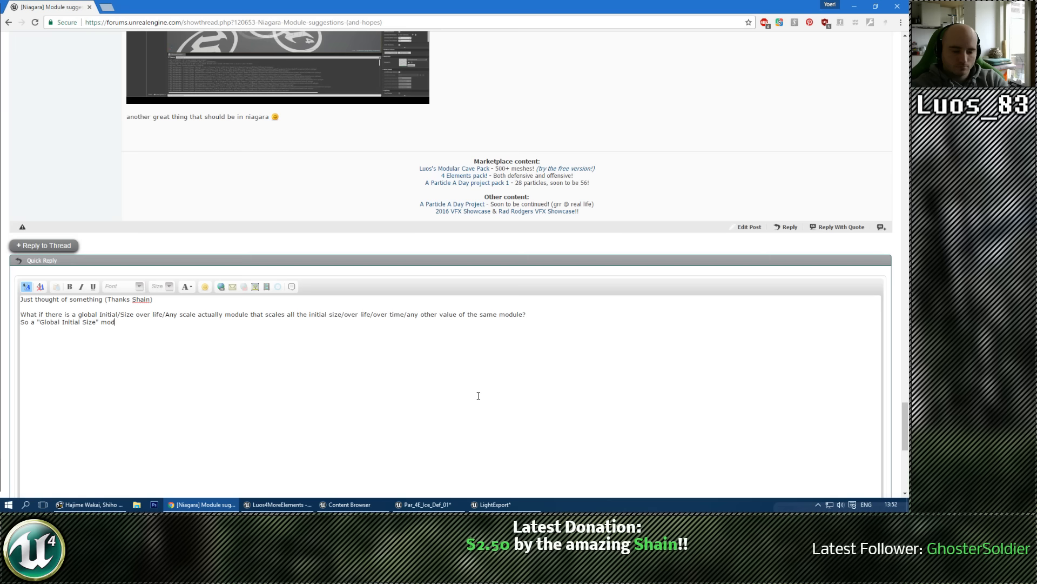
type("would scale all the regular Initial size m")
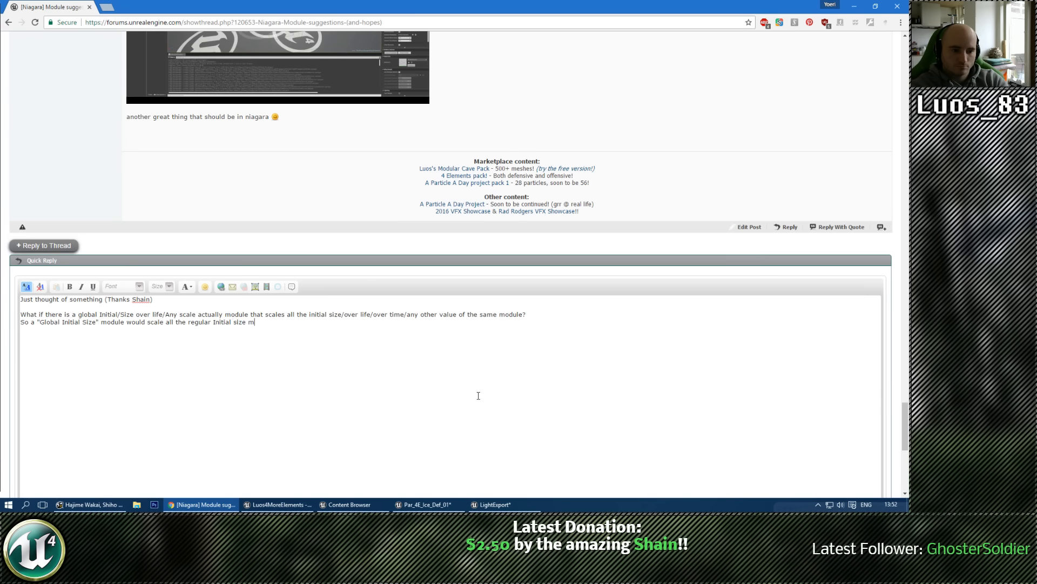
type("Size Mo")
type("dules in the emitter.")
key("Return")
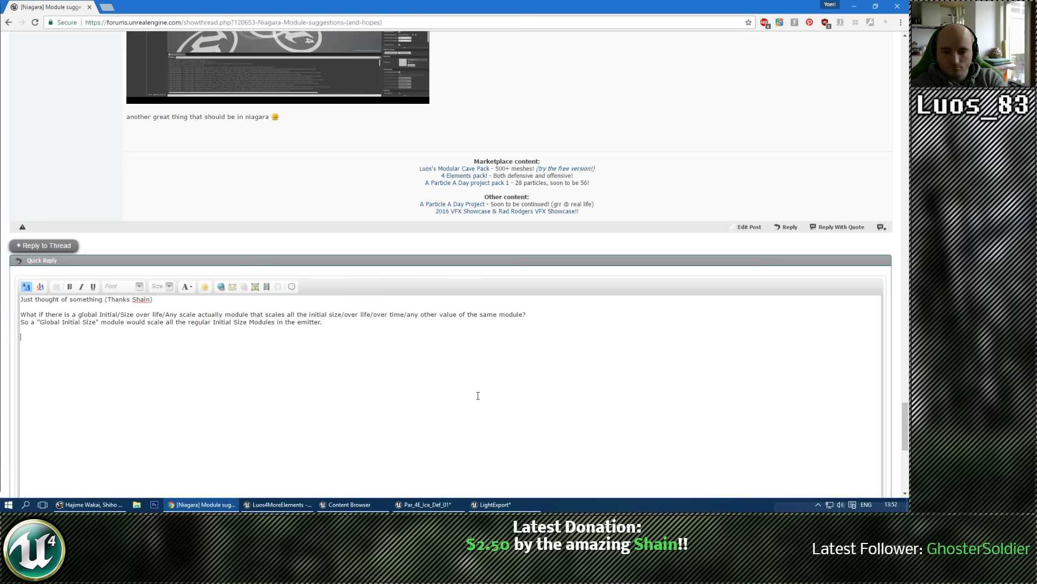
Step: Close the reply with a separate line "That be cash!" and post it to the thread
key("Return")
type("That be cash!")
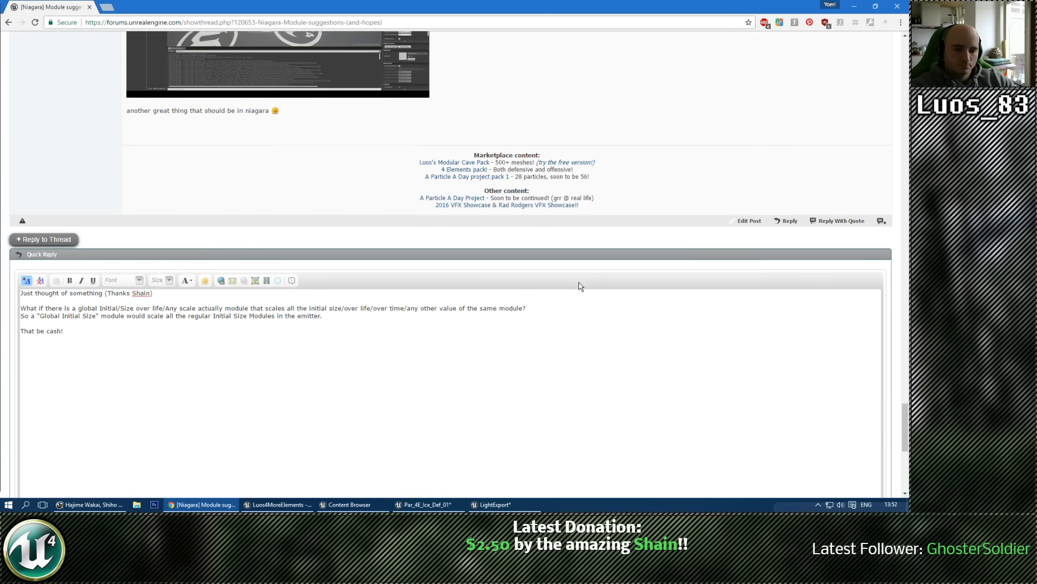
scroll(477, 395, "down", 5)
left_click(793, 444)
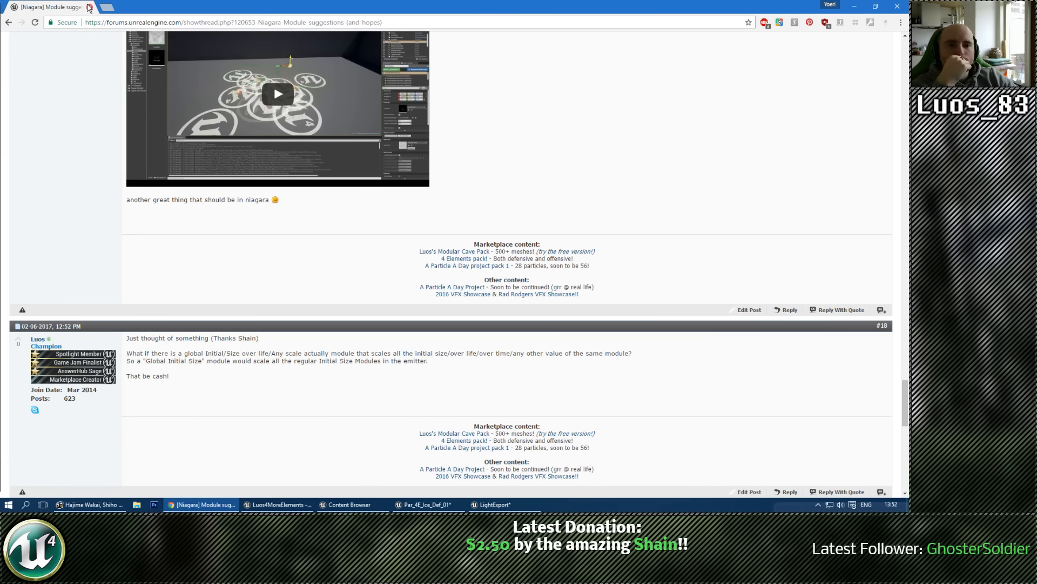
Step: Switch back to Unreal's Par_4E_Ice_Def_01 particle editor, show the Light_01_Temp emitter's Required settings, and save the effect
key("alt+Tab")
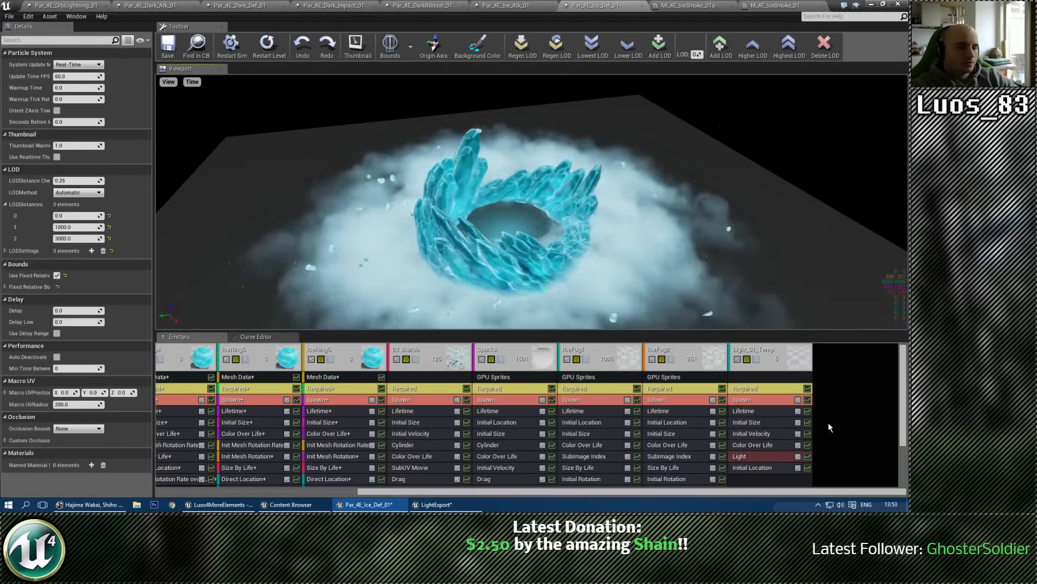
left_click(770, 389)
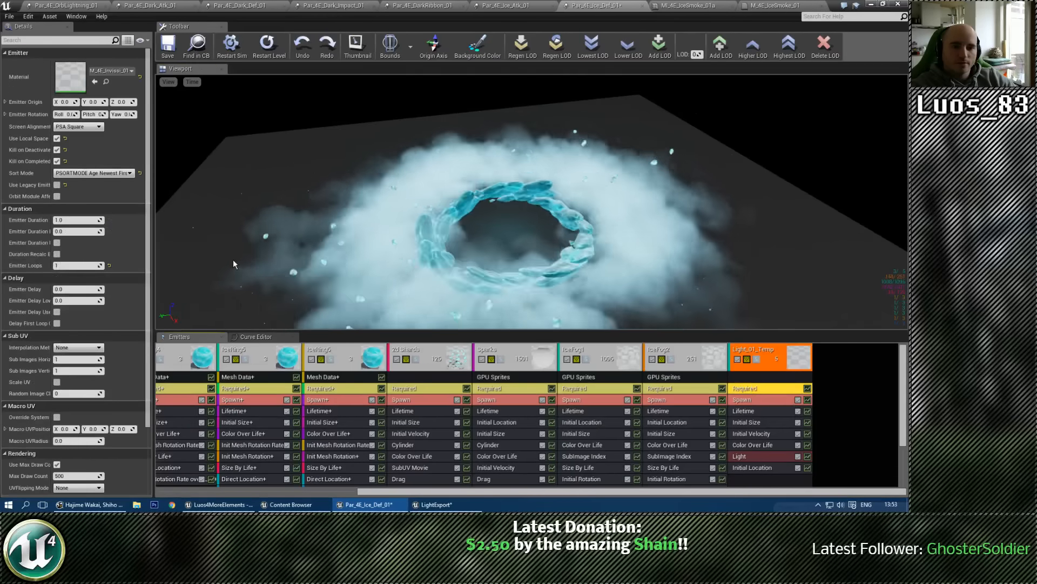
left_click(168, 46)
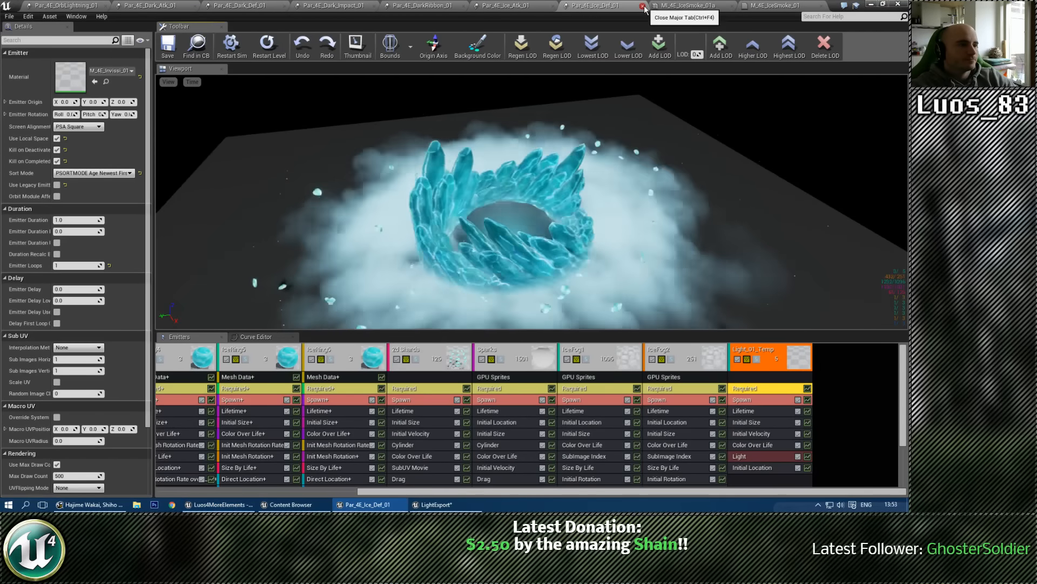
Step: Close the Par_4E_Ice_Def_01 particle system and the M_4E_IceSmoke_01a material
left_click(642, 5)
left_click(627, 6)
left_click(642, 5)
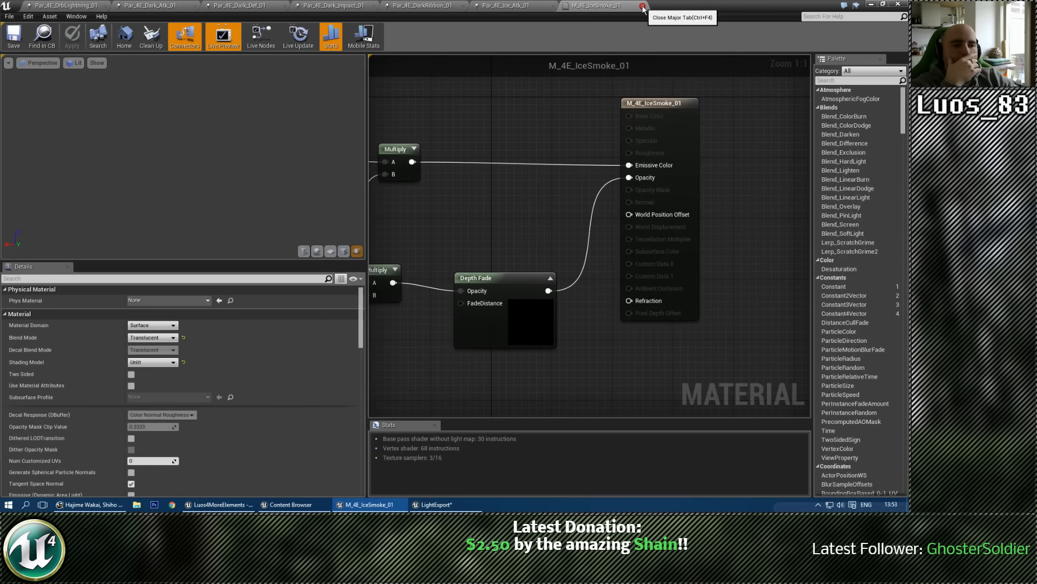
Step: Examine M_4E_IceSmoke_01's node graph, smoke preview and shading model with Unlit kept, and close the material
right_click_drag(508, 136, 712, 107)
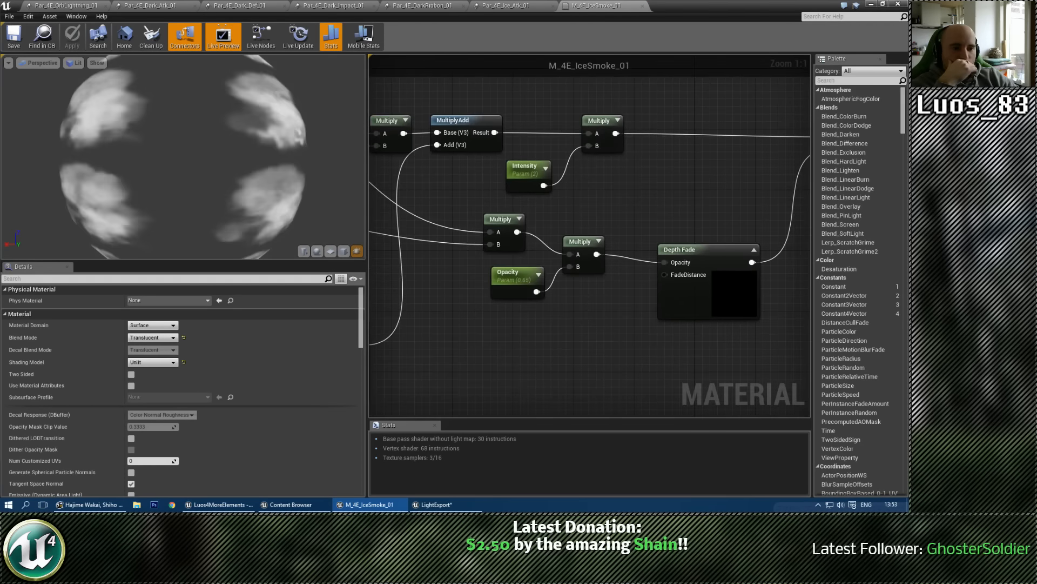
left_click(157, 362)
left_click(158, 372)
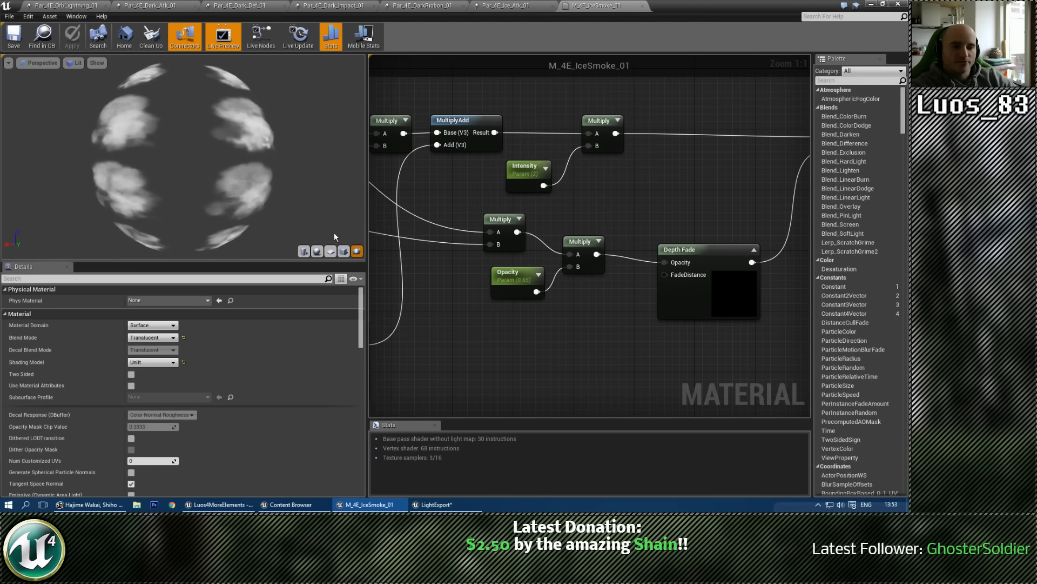
scroll(256, 192, "up", 5)
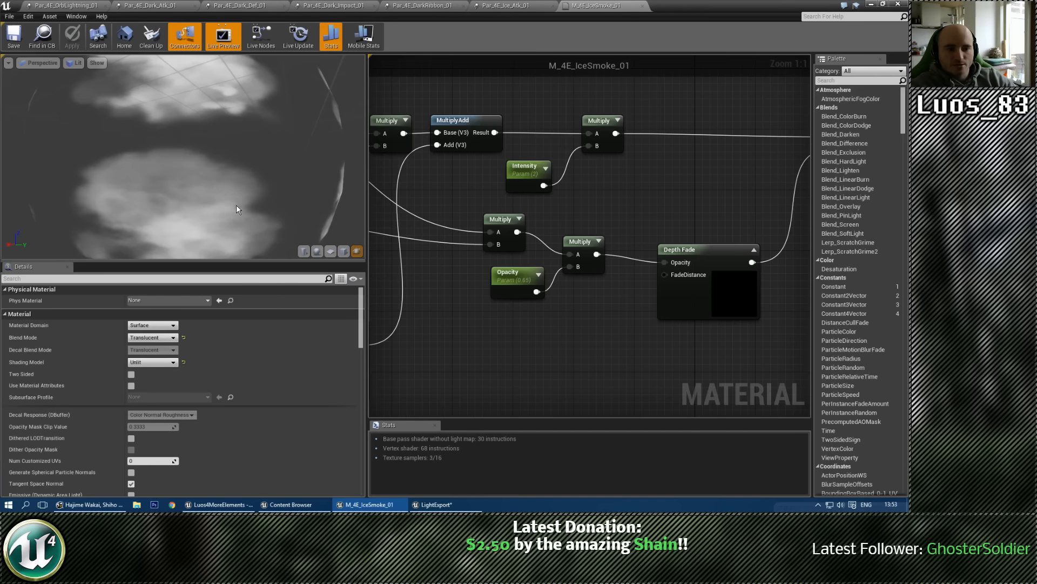
right_click_drag(448, 222, 778, 214)
scroll(778, 214, "down", 2)
right_click_drag(763, 325, 520, 277)
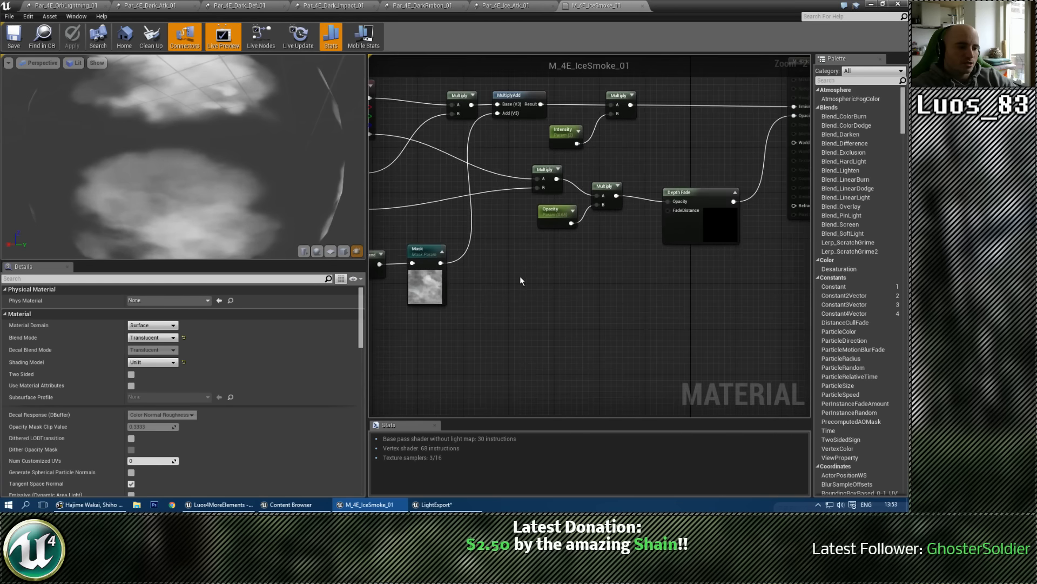
scroll(635, 284, "up", 1)
right_click_drag(637, 287, 481, 312)
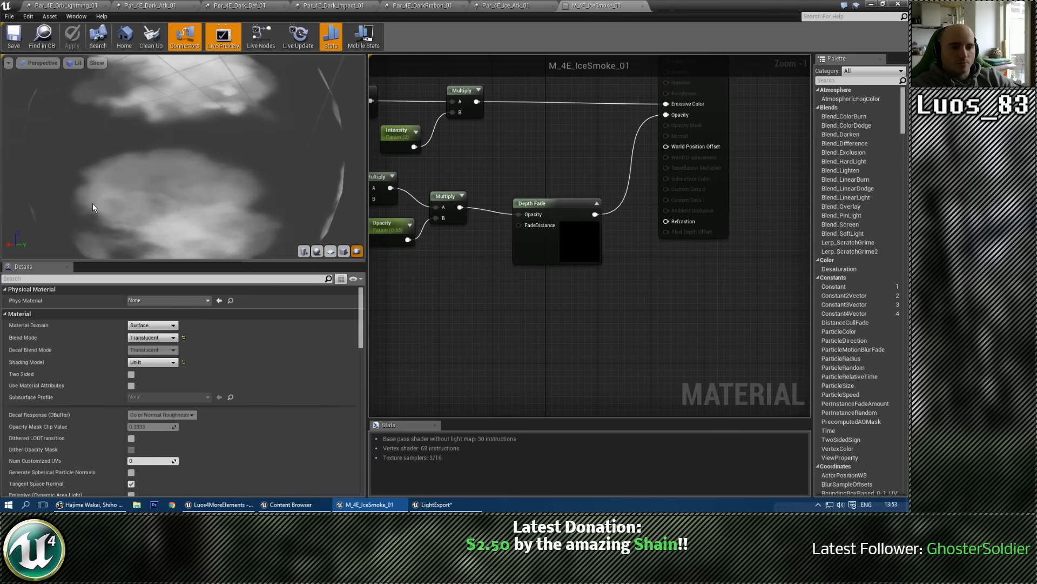
left_click_drag(93, 203, 99, 178)
right_click_drag(182, 194, 182, 232)
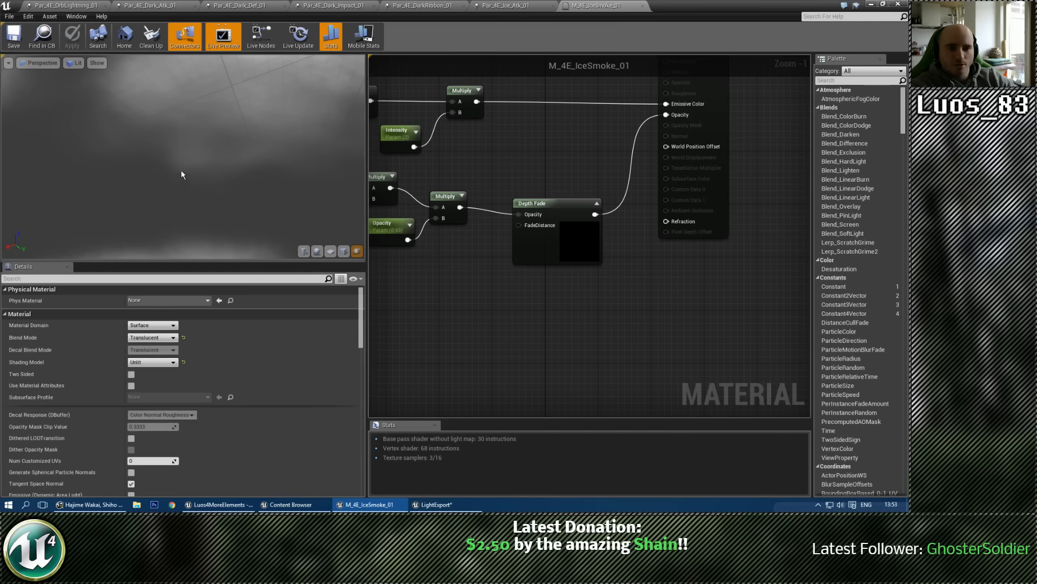
right_click_drag(181, 171, 181, 124)
right_click_drag(472, 322, 567, 302)
scroll(718, 339, "down", 2)
right_click_drag(680, 314, 551, 370)
scroll(558, 286, "up", 1)
left_click(641, 7)
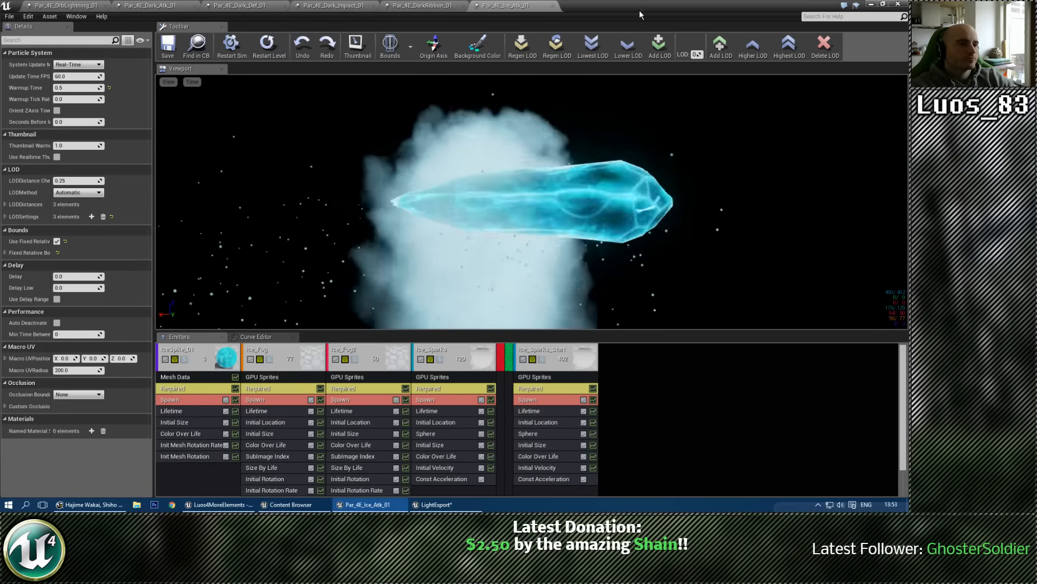
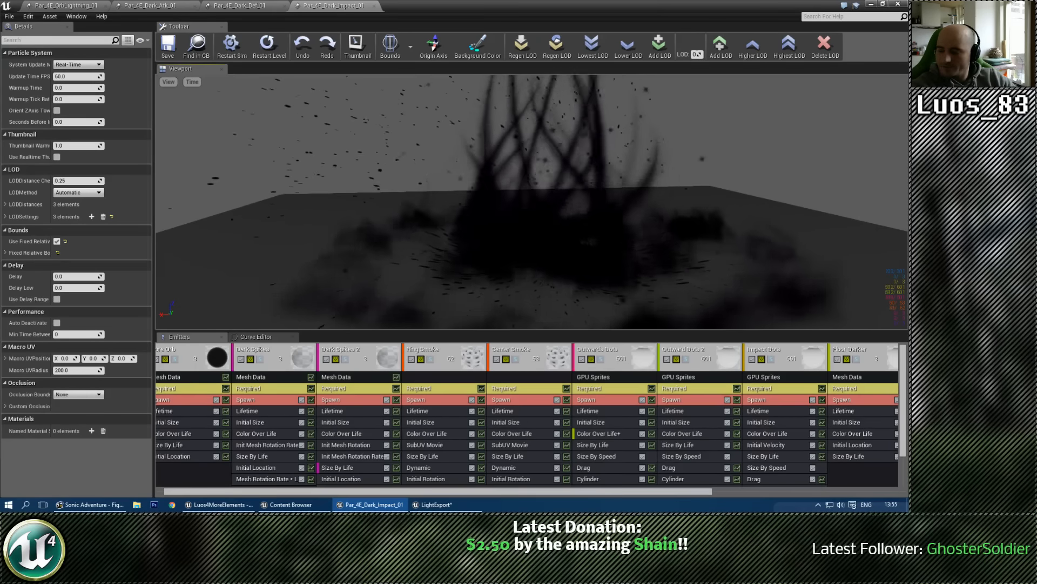
Step: Switch to MusicBee, skip ahead to the Secret of Mana track "Kind Memories", and minimize the player
left_click(89, 505)
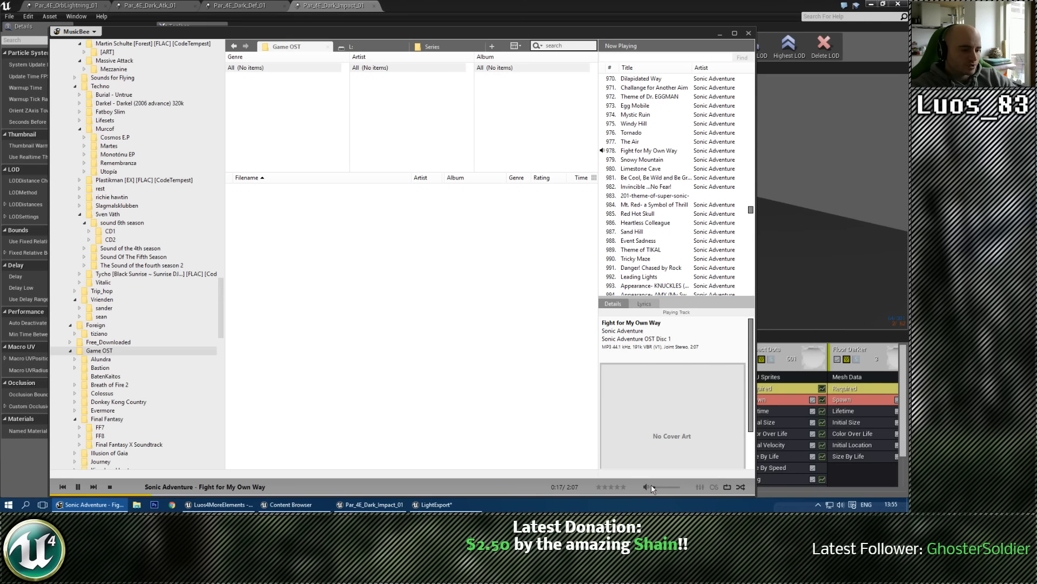
left_click(94, 487)
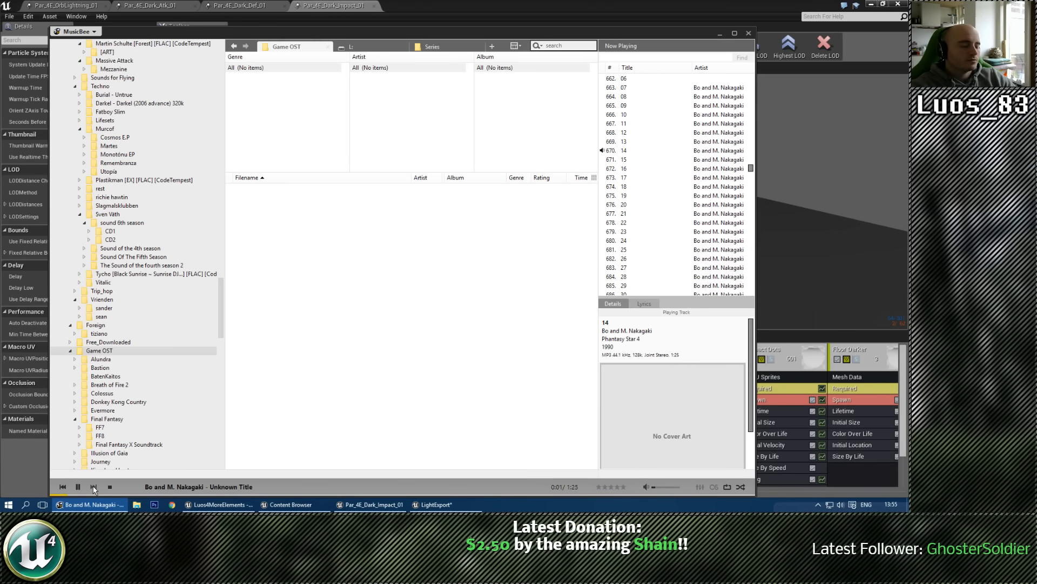
left_click(94, 487)
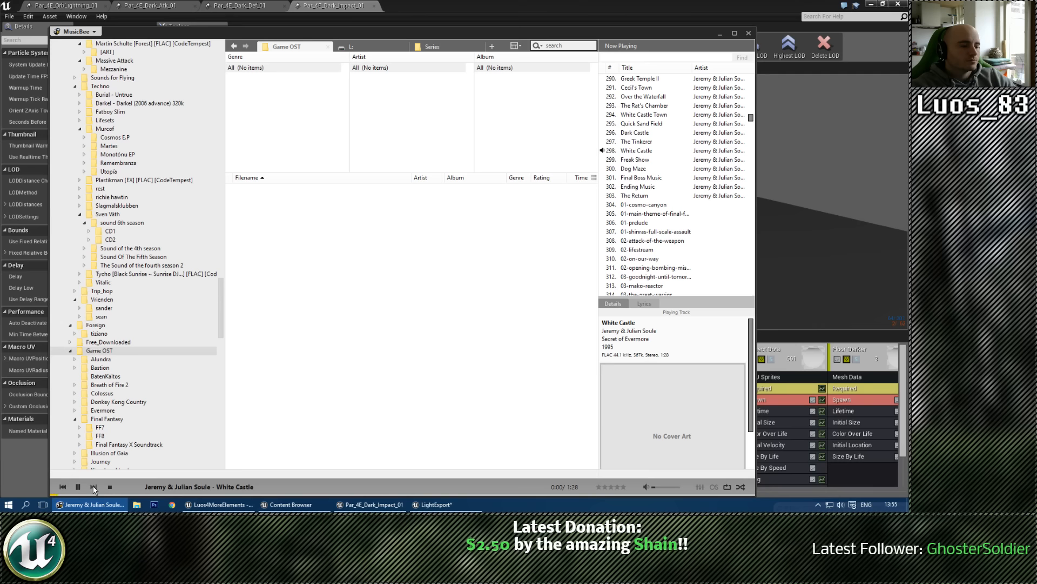
left_click(93, 486)
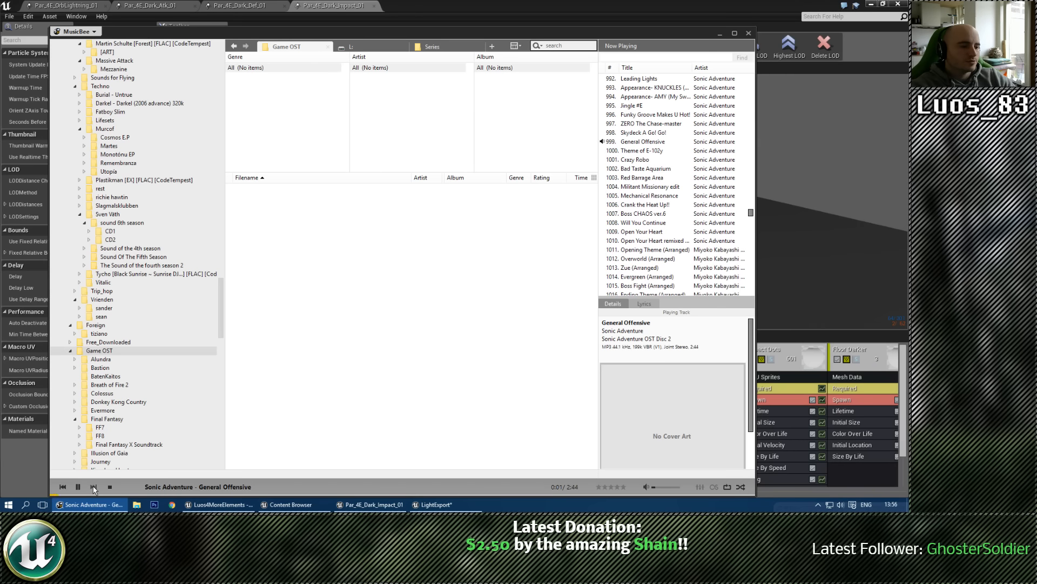
left_click(94, 487)
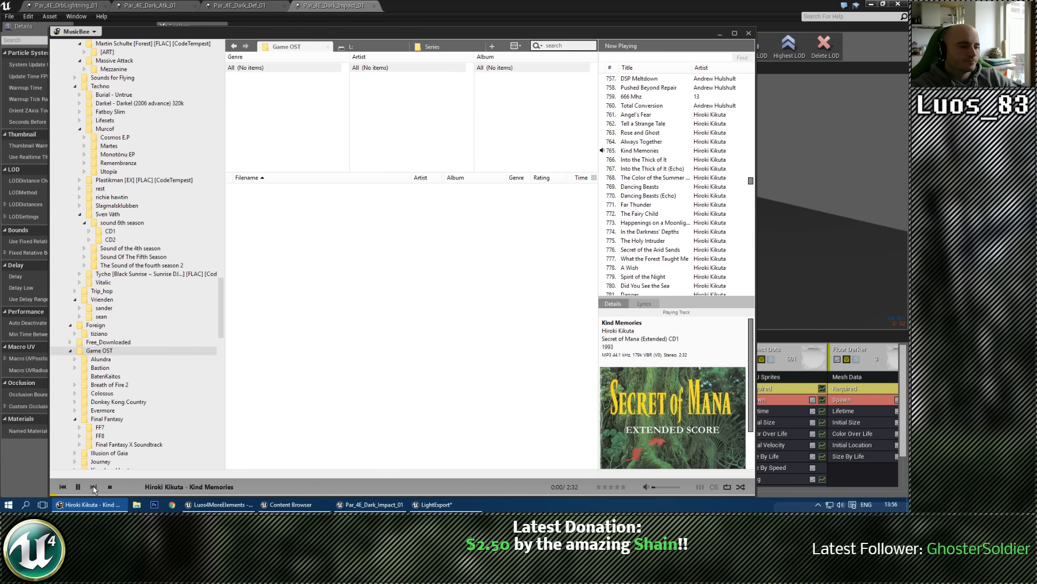
left_click(722, 33)
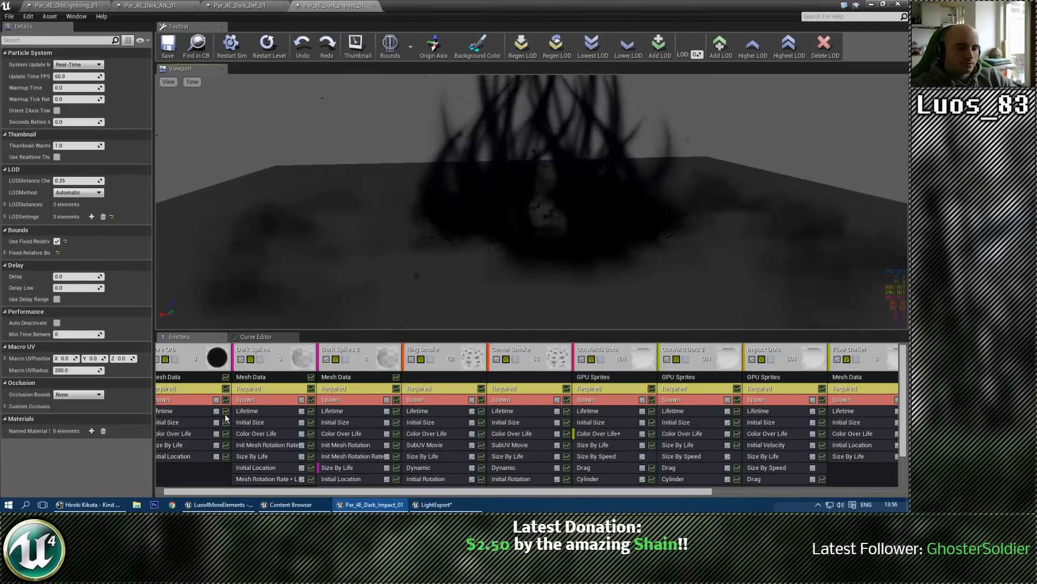
Step: Set Par_4E_Dark_Impact_01's LOD distances to 1500 for LOD 1 and 3000 for LOD 2
left_click(6, 204)
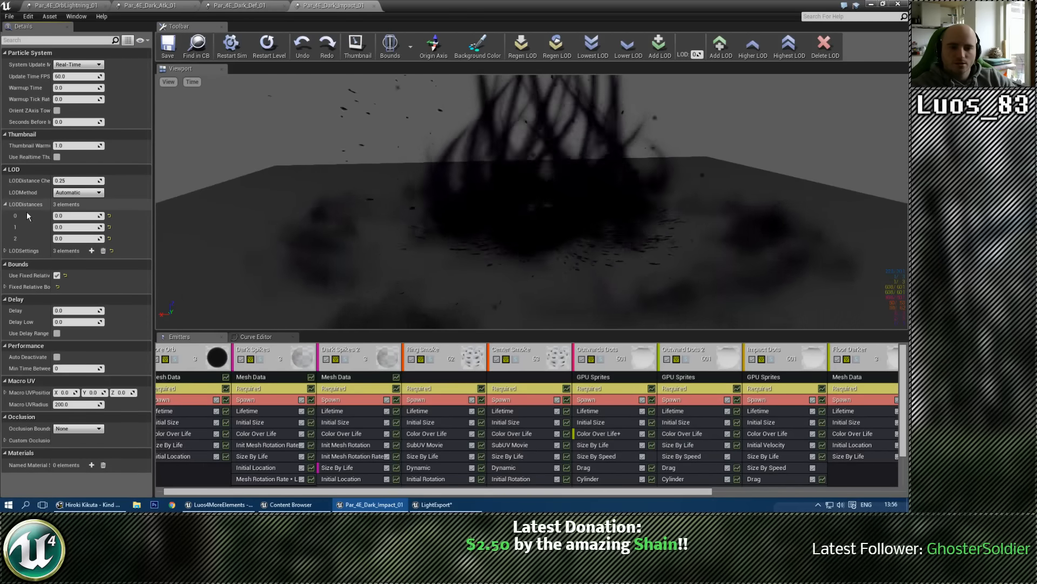
left_click(71, 227)
type("1500")
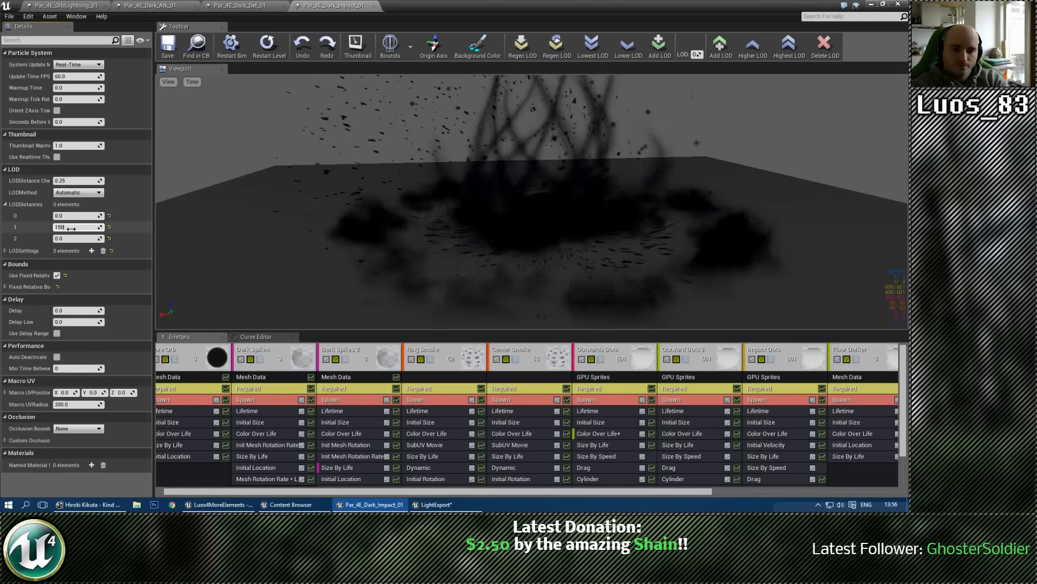
key("Tab")
type("30")
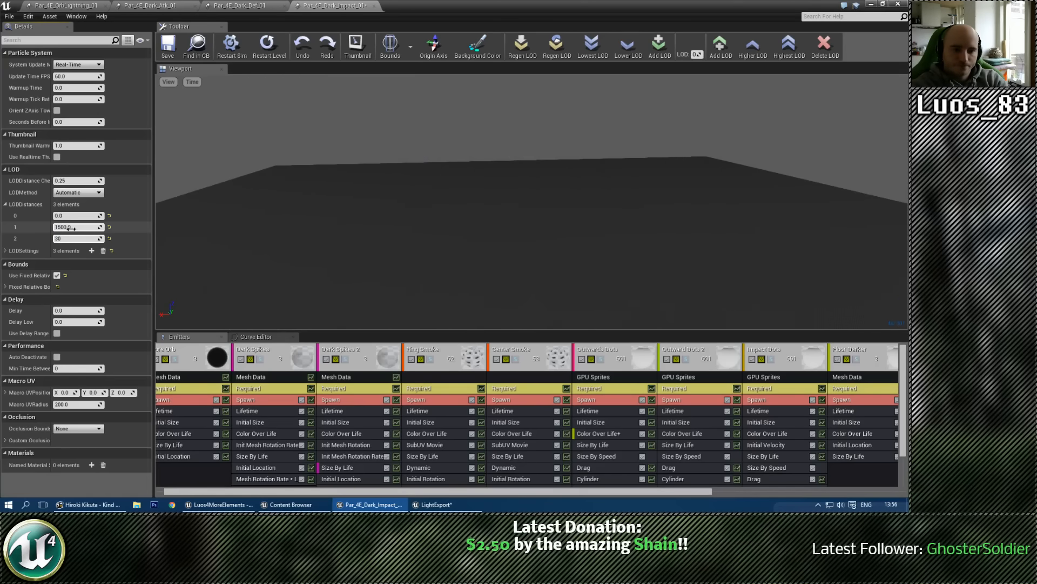
type("00")
key("Return")
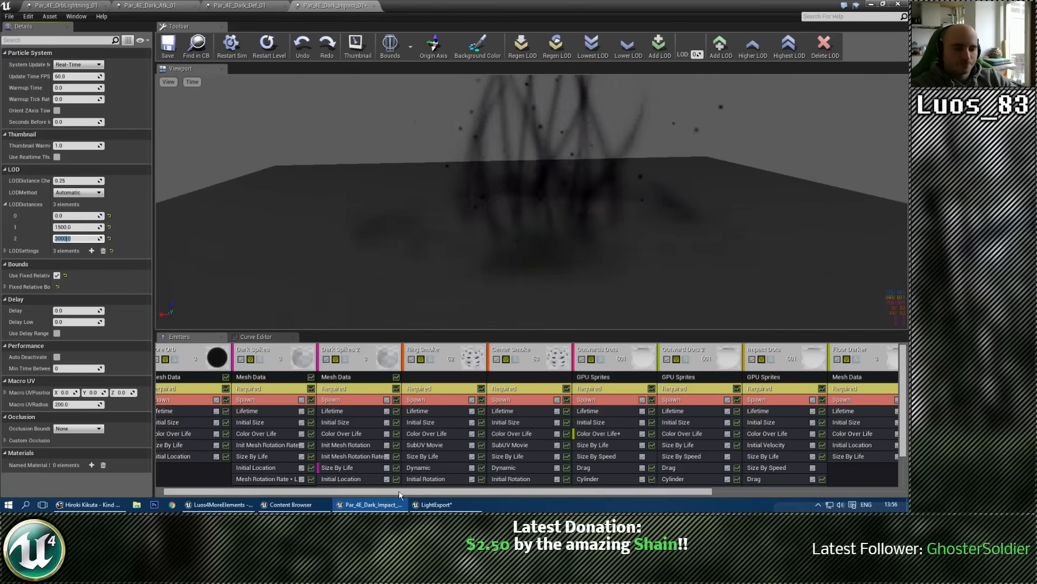
Step: Check the Required settings from the orb emitter through Center Smoke, and enable Use Local Space on Center Smoke
left_click(173, 391)
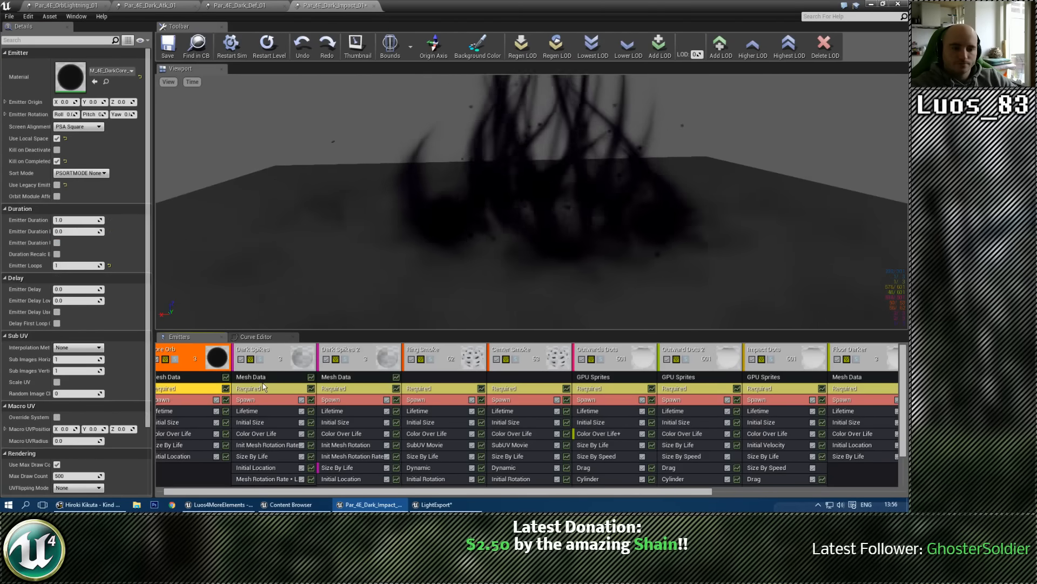
left_click(328, 389)
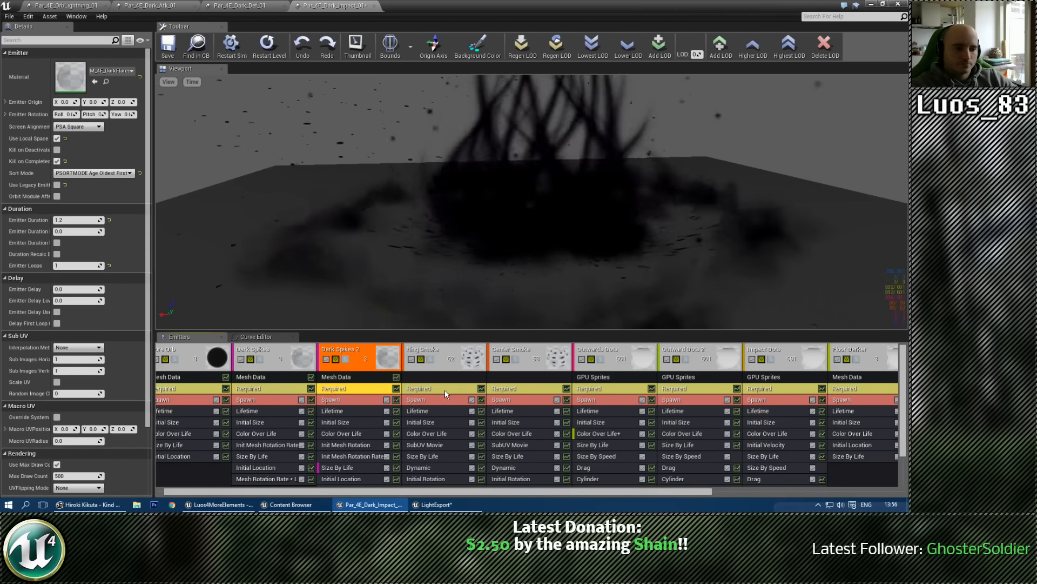
left_click(443, 388)
left_click(516, 390)
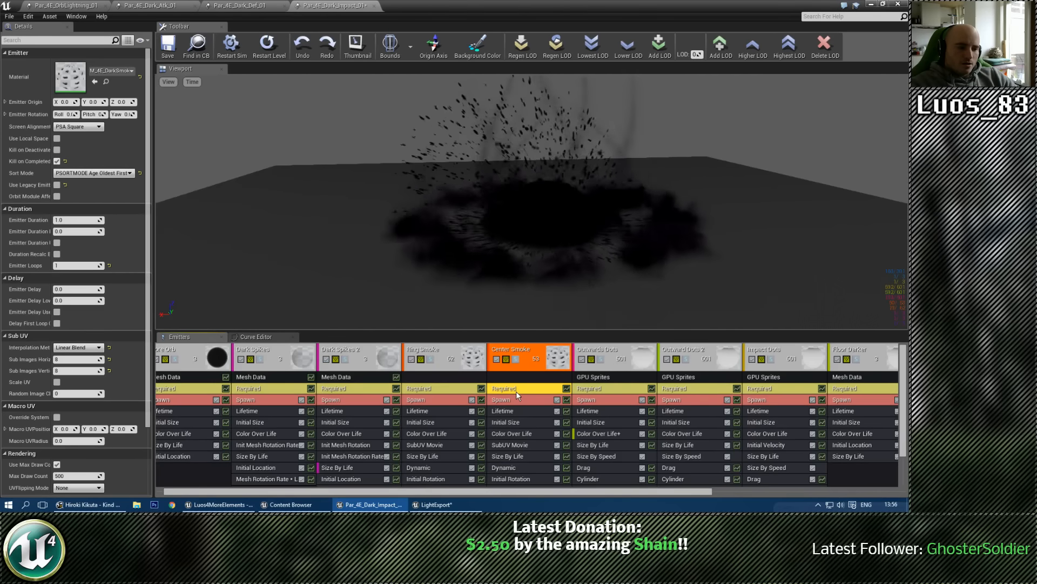
left_click(525, 368)
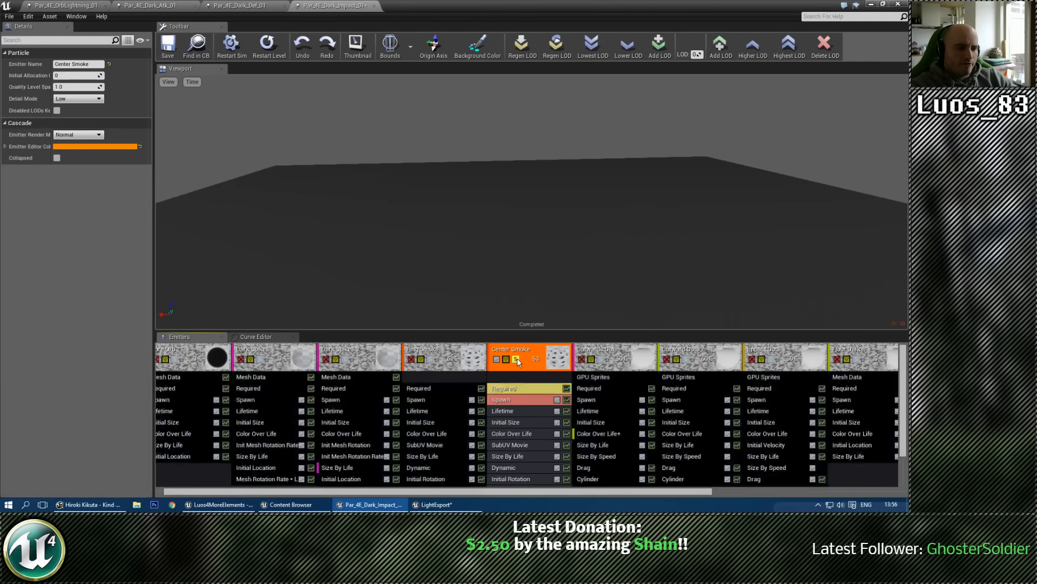
left_click(524, 388)
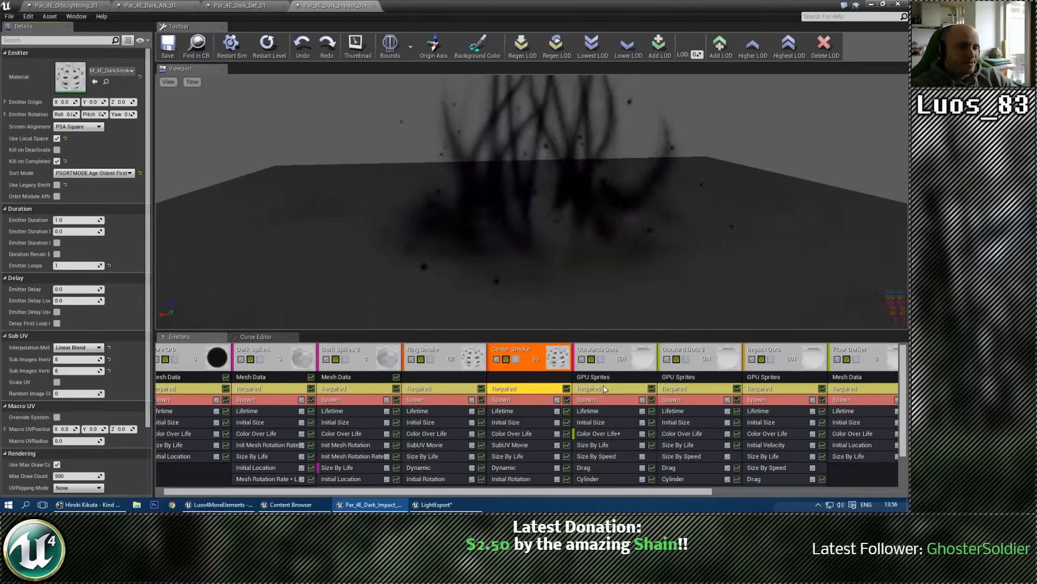
Step: Examine the Required settings of the Outward Dots 2, Impact Dots, Floor Darker, Floor Darker 2 and Sparks Scatter emitters
left_click(700, 389)
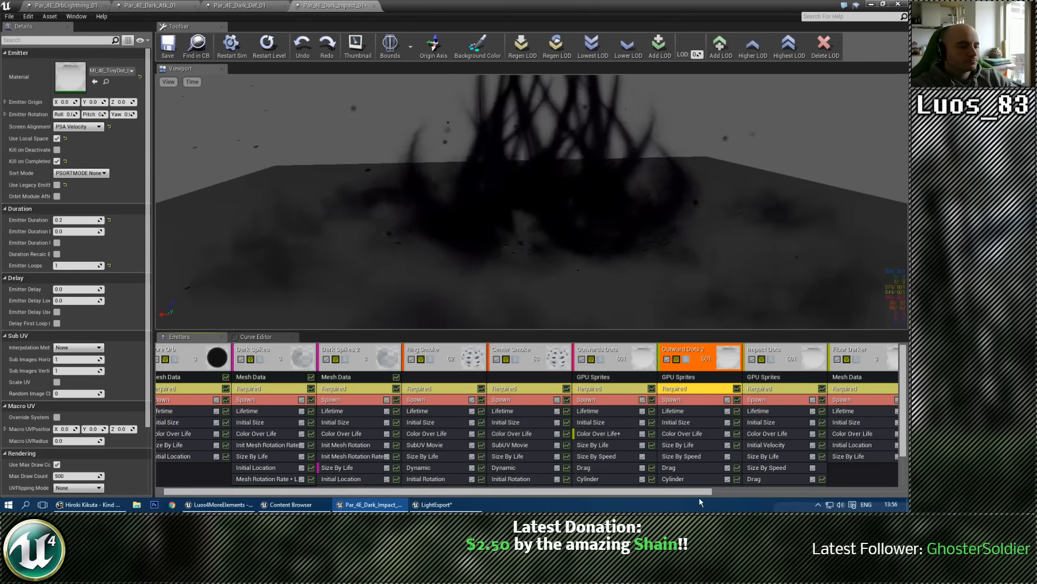
left_click_drag(709, 491, 904, 489)
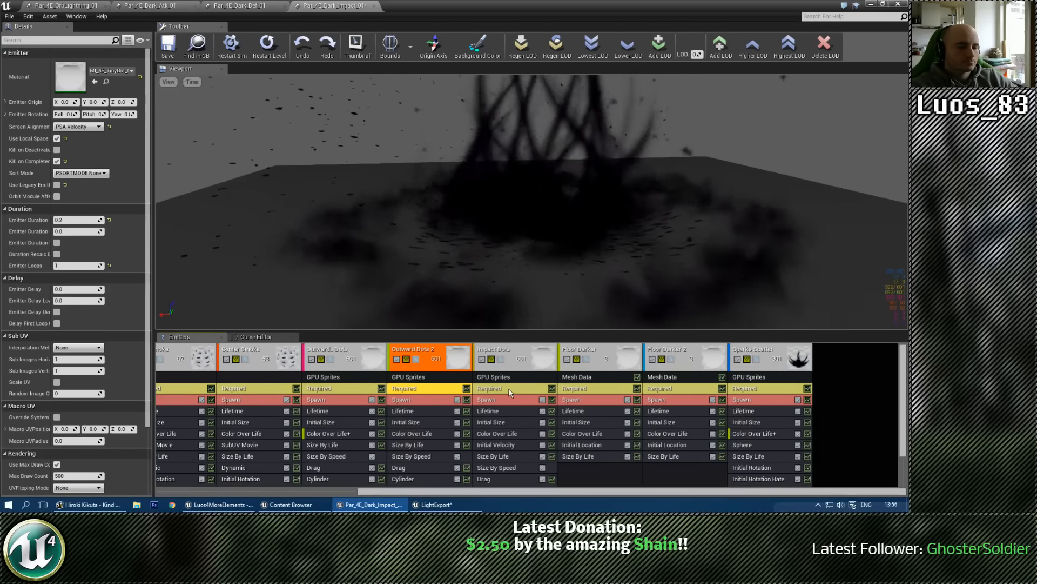
left_click(508, 388)
left_click(588, 390)
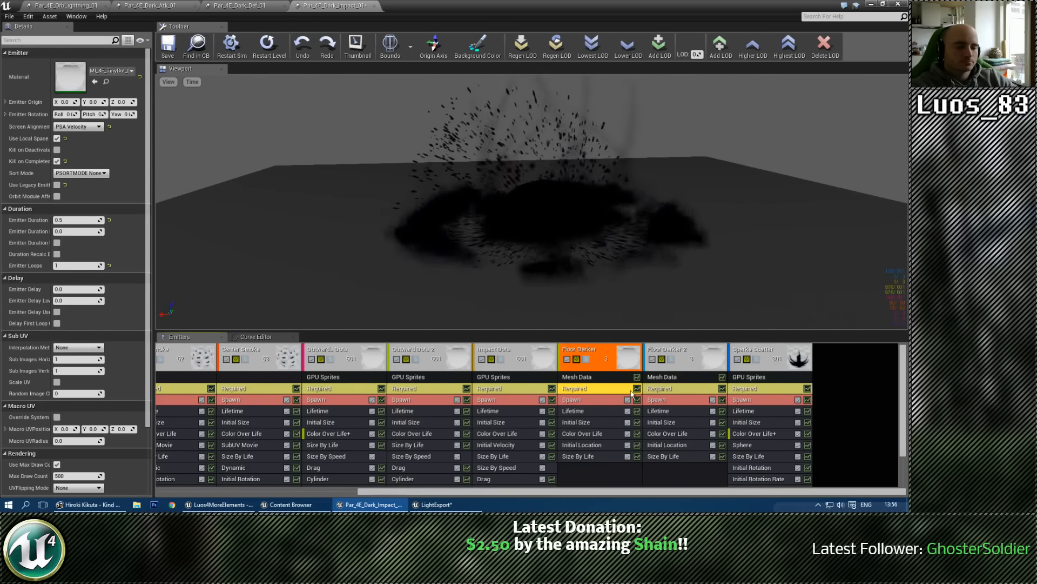
left_click(675, 389)
left_click(750, 391)
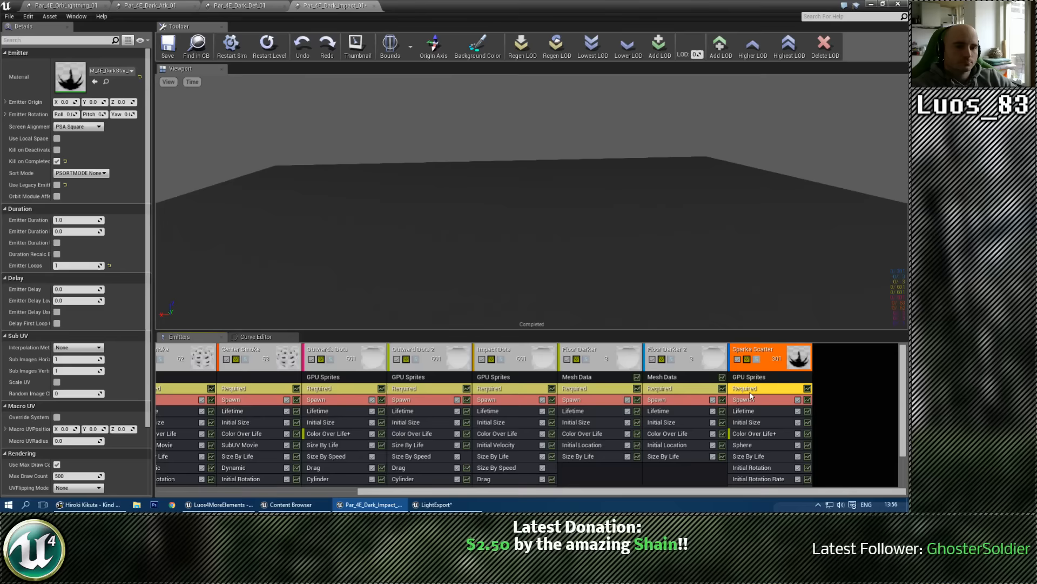
Step: Toggle solo on and off for the Sparks Scatter emitter and inspect its Required settings, including Use Local Space
left_click(756, 359)
left_click(759, 358)
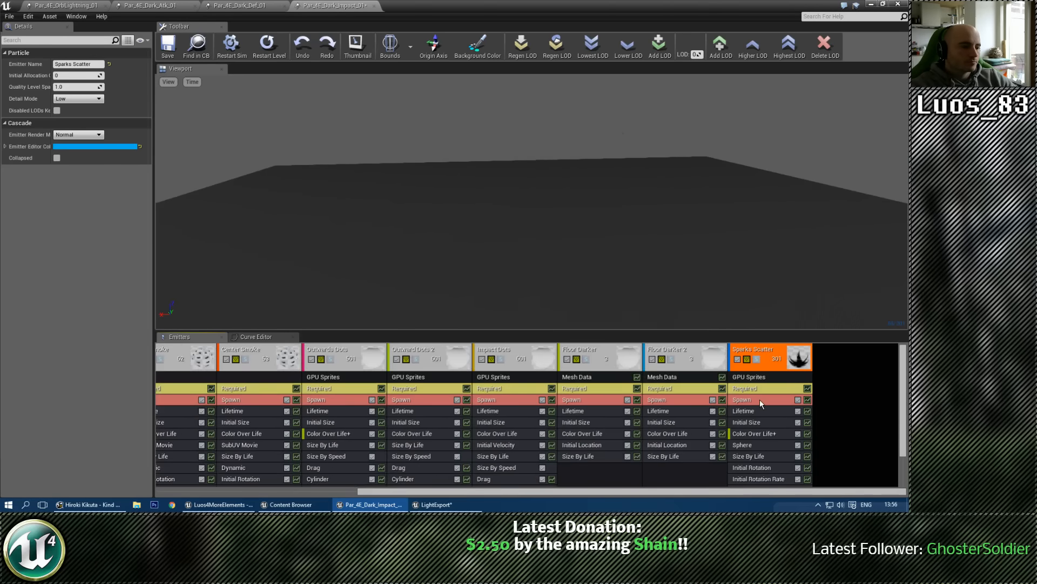
left_click(758, 390)
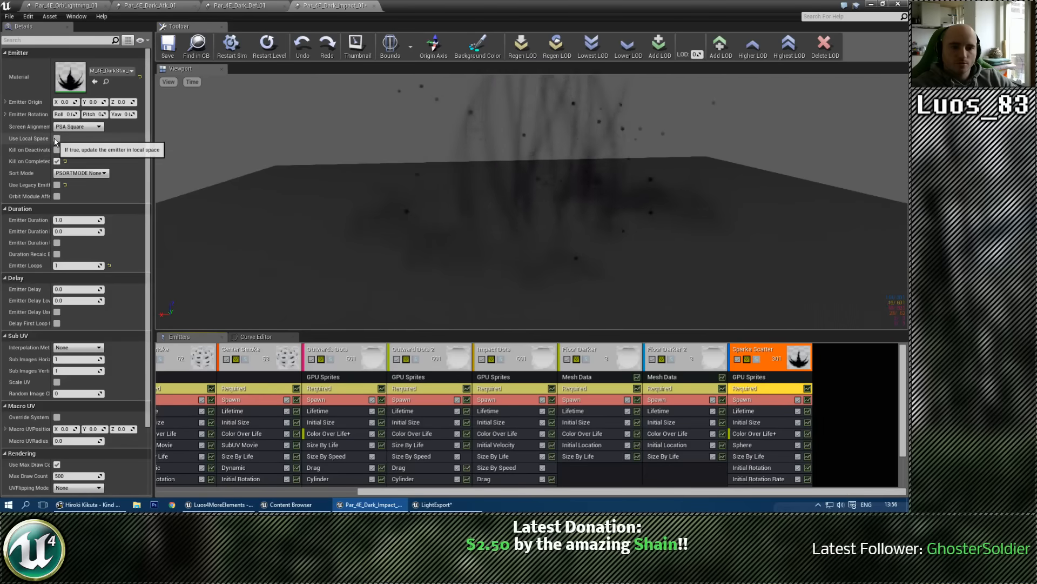
Step: Locate Par_4E_Dark_Impact_01 in the Content Browser and export the Light_01_Temp emitter from LightExport into it
left_click(832, 371)
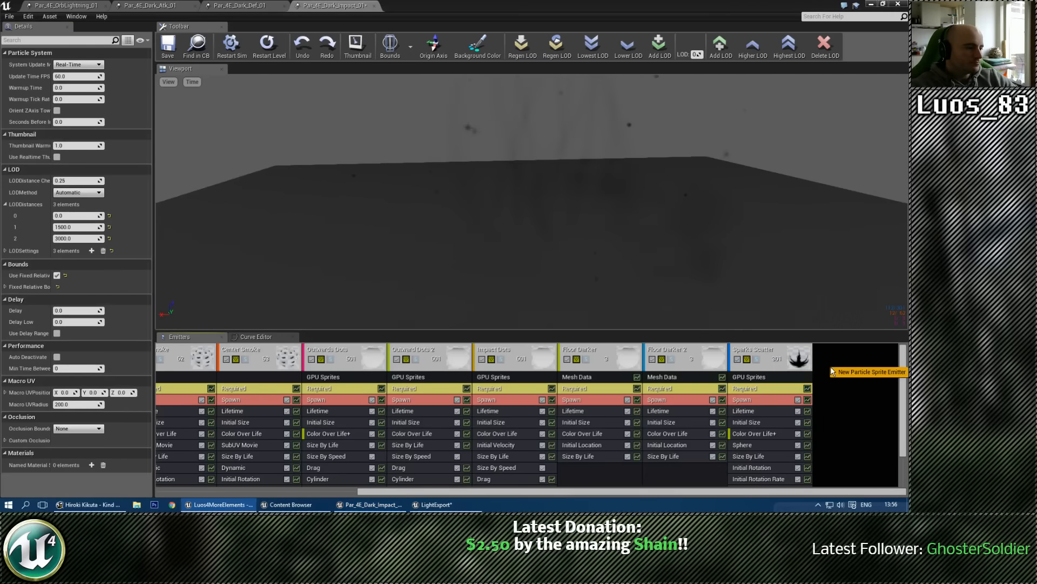
left_click(197, 44)
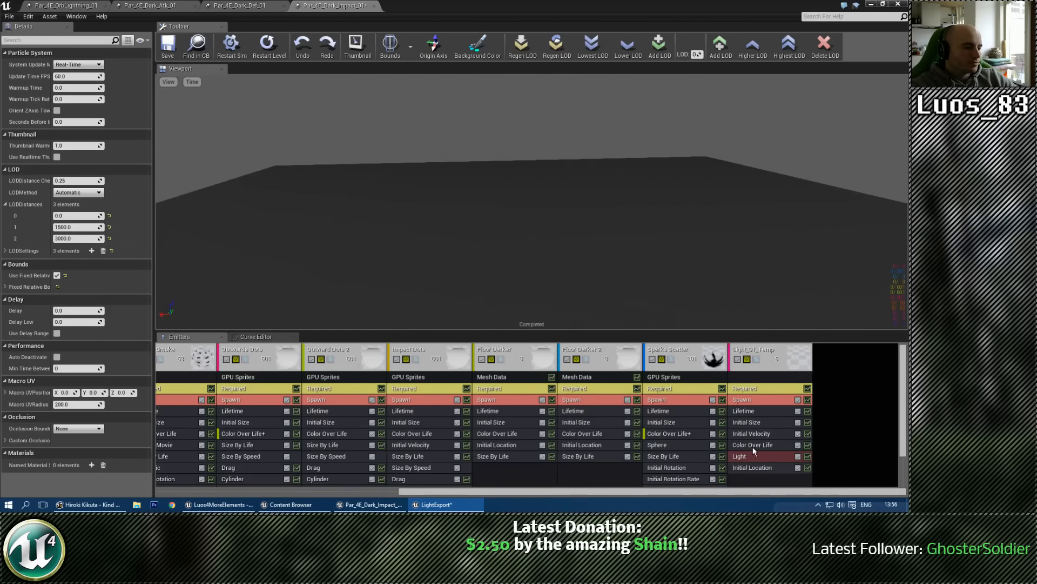
Step: Set Light_01_Temp's Color Over Life constant to a saturated purple with R 0.553, G 0.0 and B 1.0
left_click(754, 445)
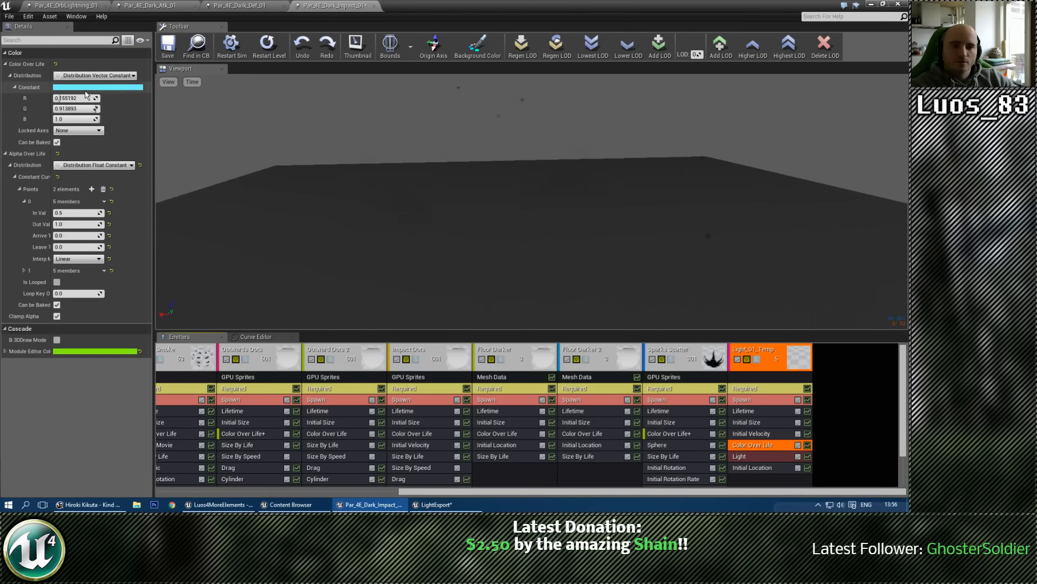
left_click(85, 87)
left_click(145, 169)
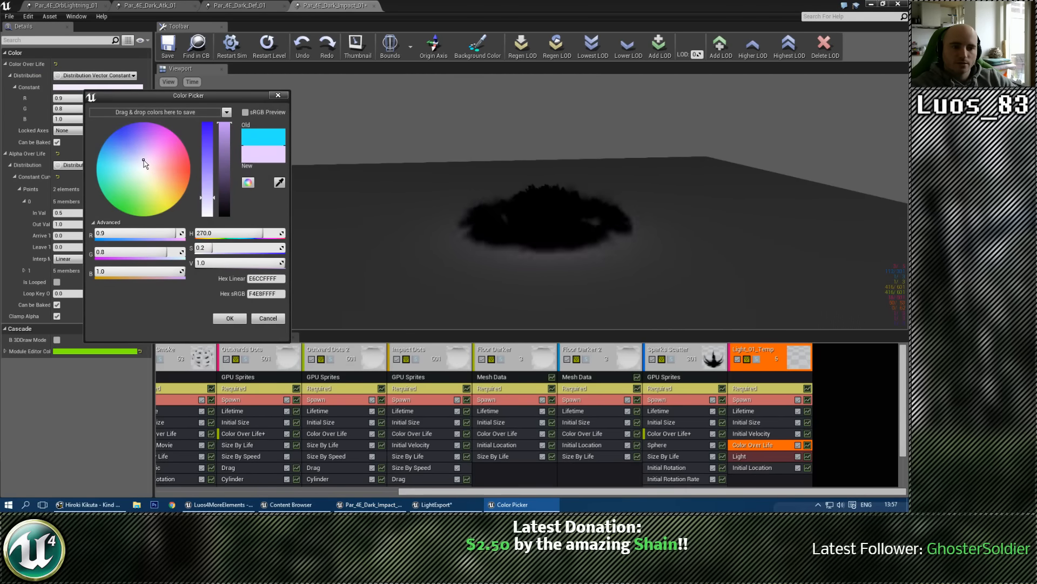
left_click(223, 175)
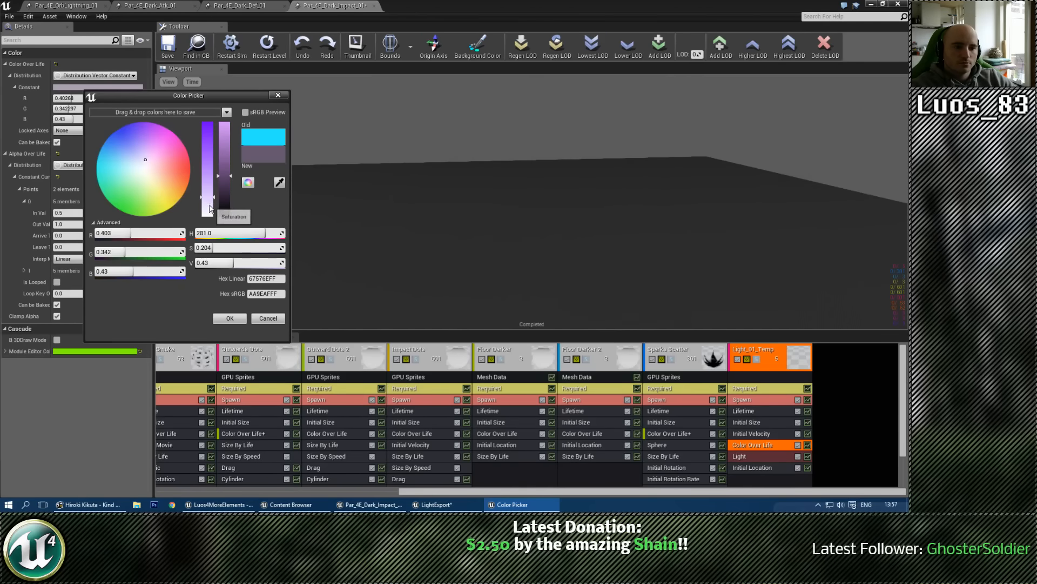
left_click(209, 145)
left_click_drag(209, 148, 208, 129)
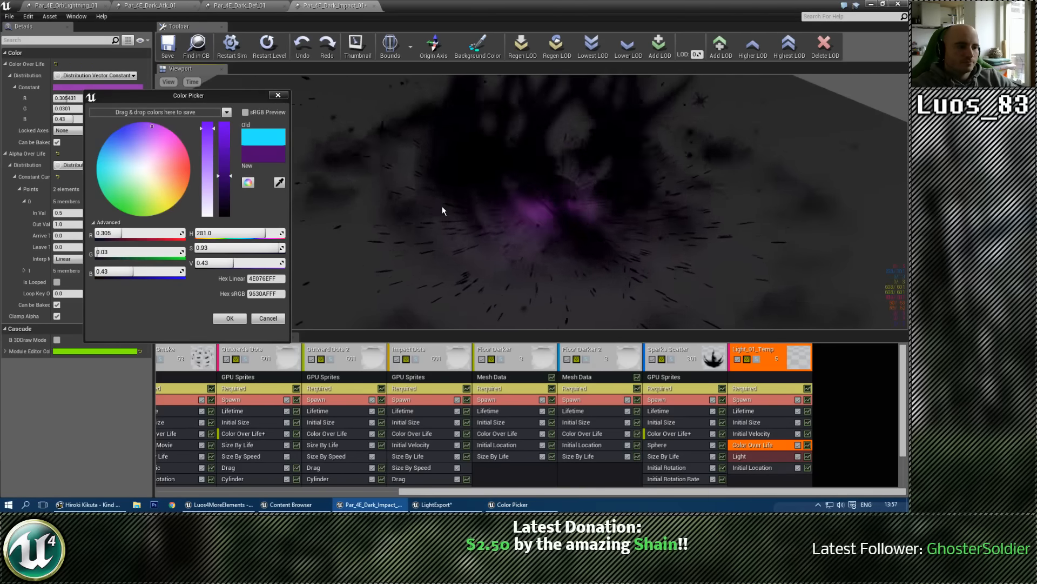
left_click(224, 192)
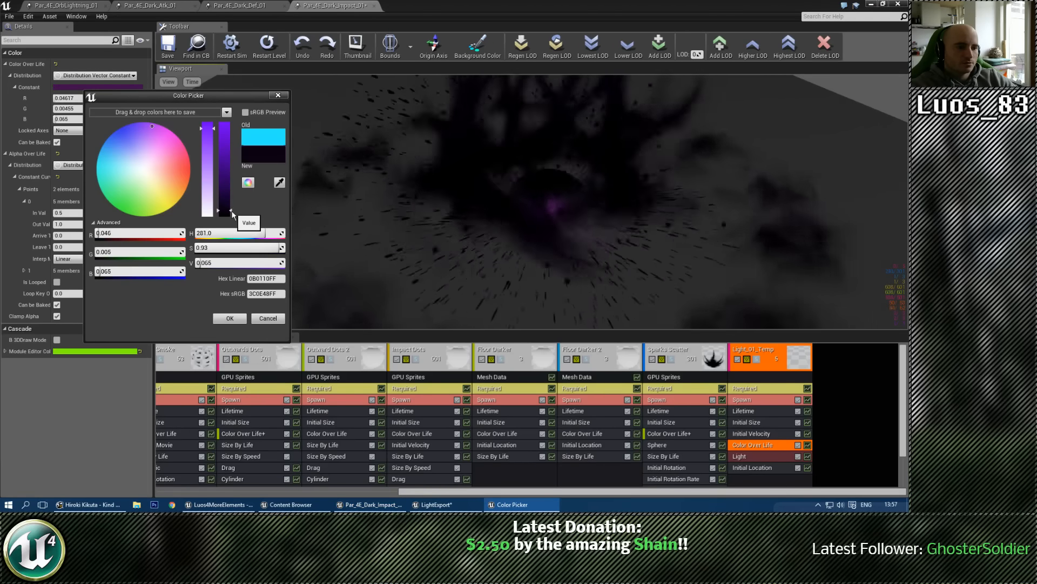
left_click(229, 204)
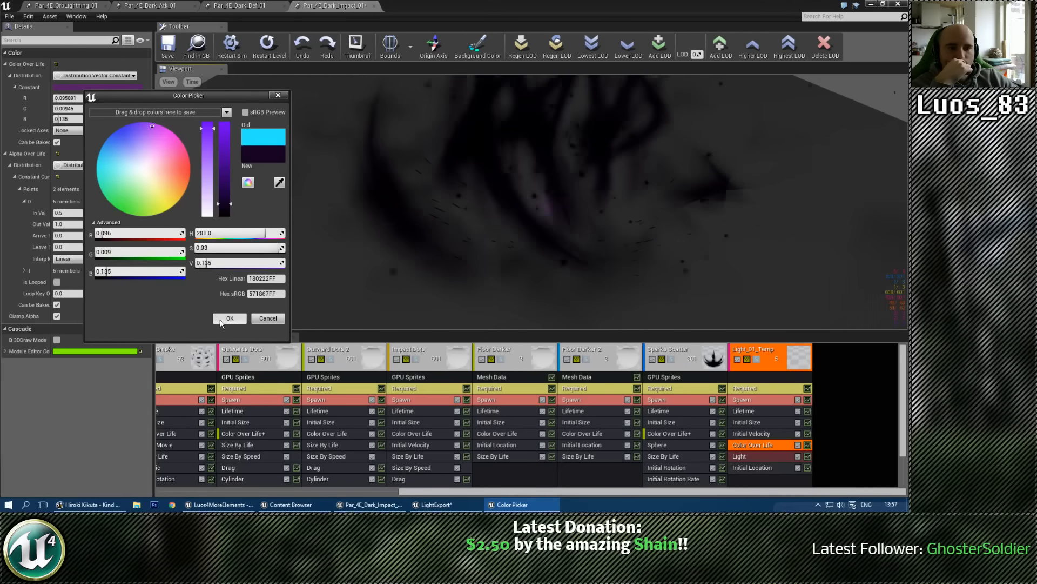
left_click_drag(221, 160, 223, 122)
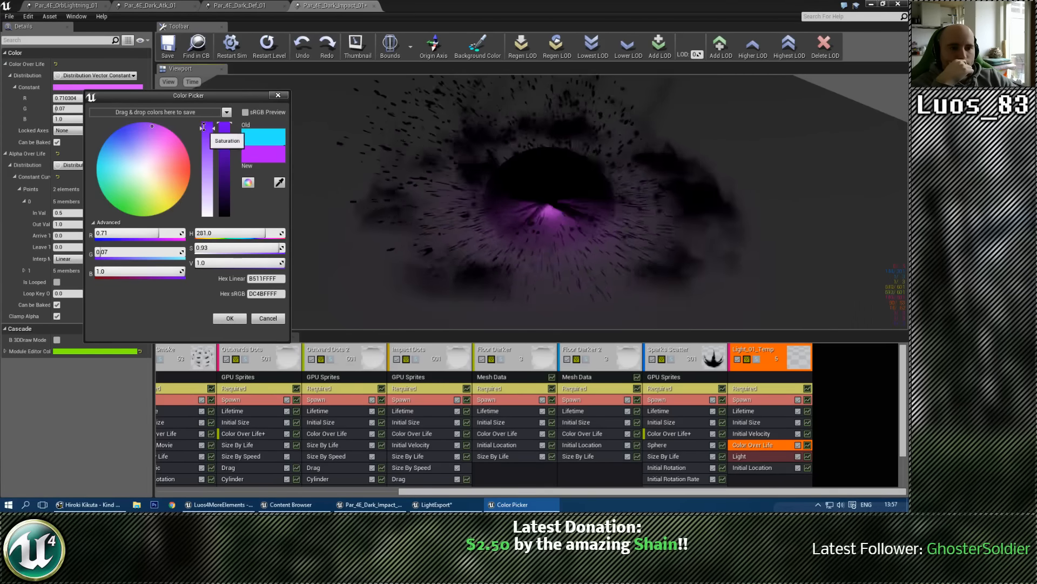
left_click(153, 122)
left_click_drag(154, 122, 147, 118)
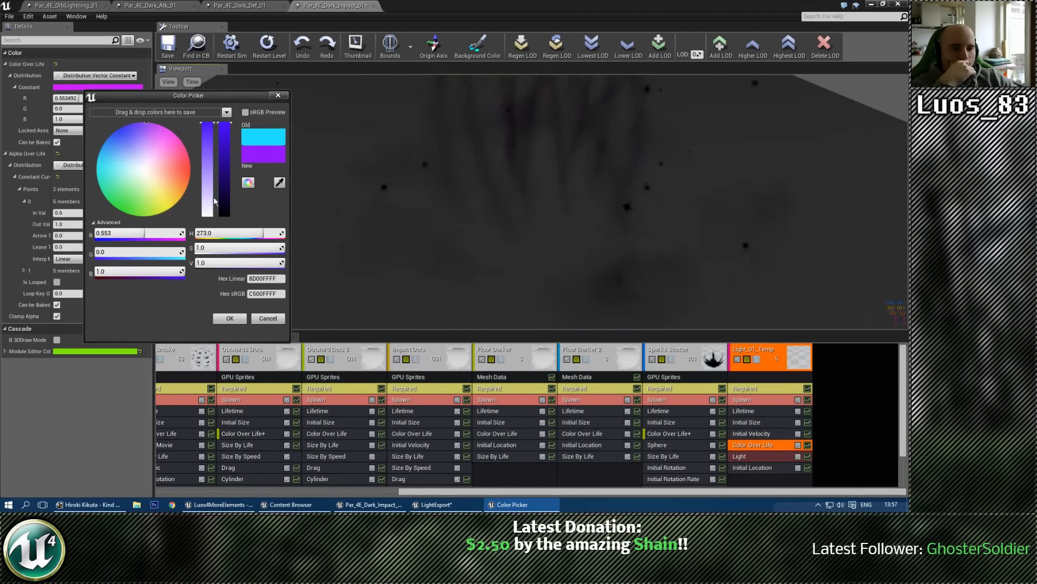
left_click(230, 318)
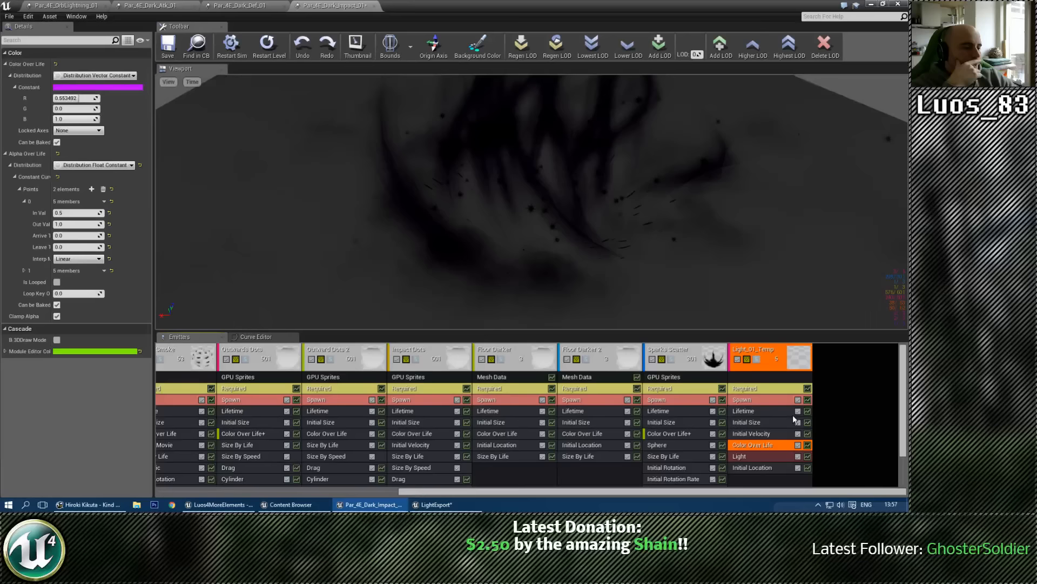
Step: Try 100 for the Brightness Over Life constant in Light_01_Temp's Light module, and lower it to 50
left_click(754, 457)
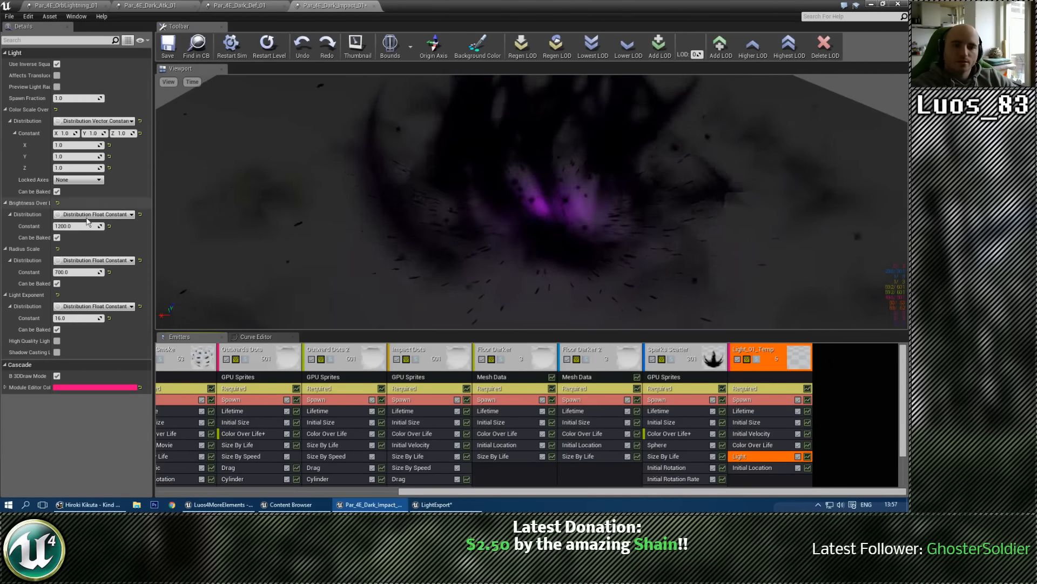
left_click(75, 227)
type("100")
key("Return")
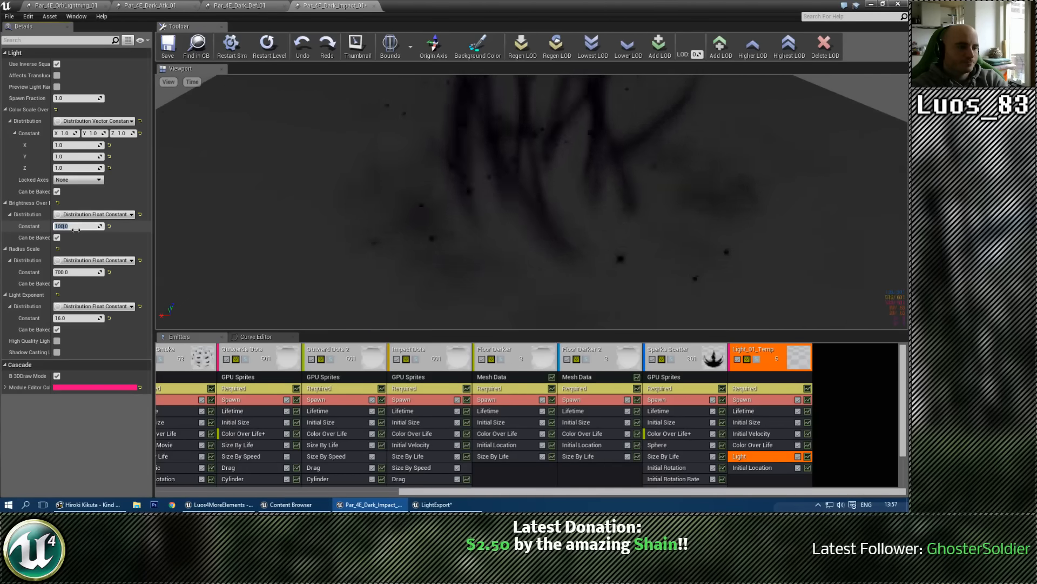
type("50")
key("Return")
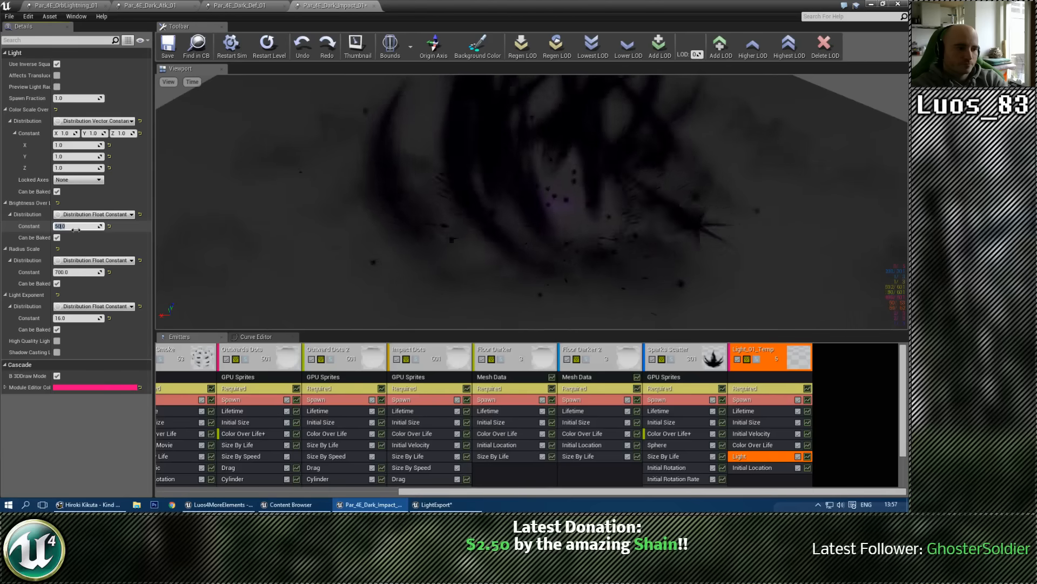
Step: Preview the dark impact effect with its purple light from several angles and save Par_4E_Dark_Impact_01
left_click_drag(646, 235, 647, 154)
middle_click_drag(705, 209, 705, 167)
right_click_drag(616, 236, 616, 270)
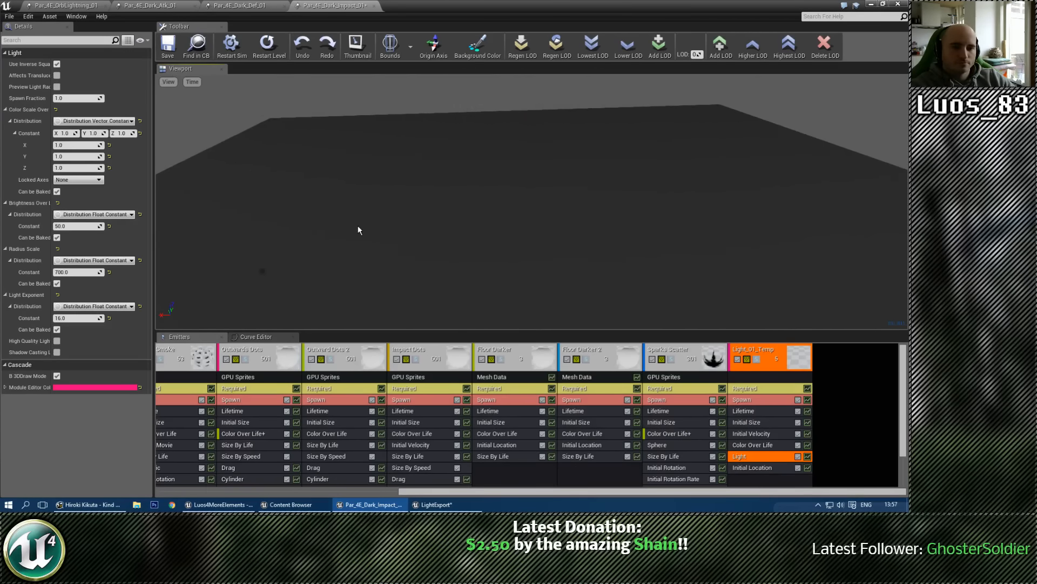
right_click_drag(443, 226, 441, 202)
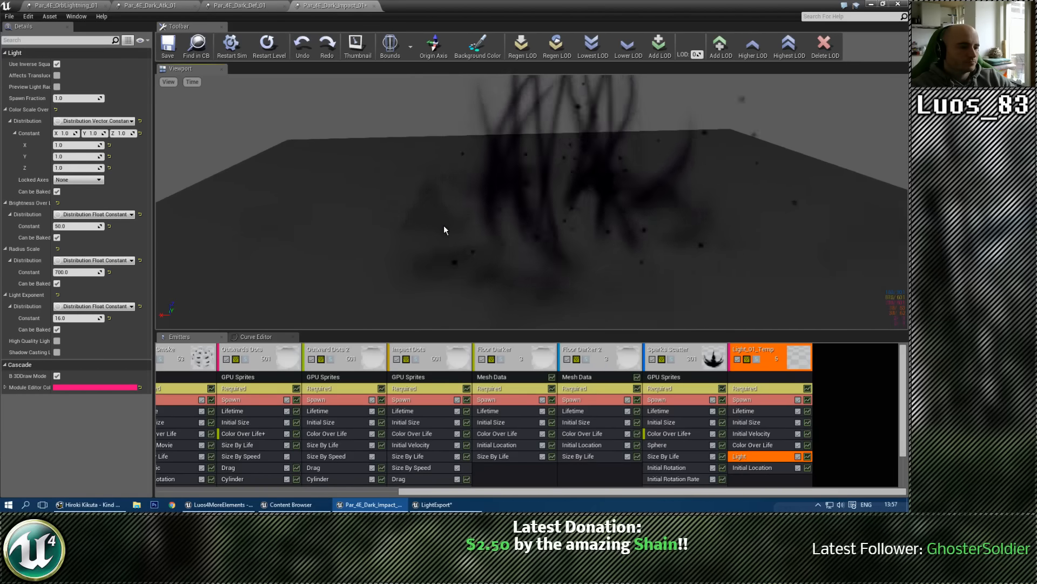
key("ctrl+s")
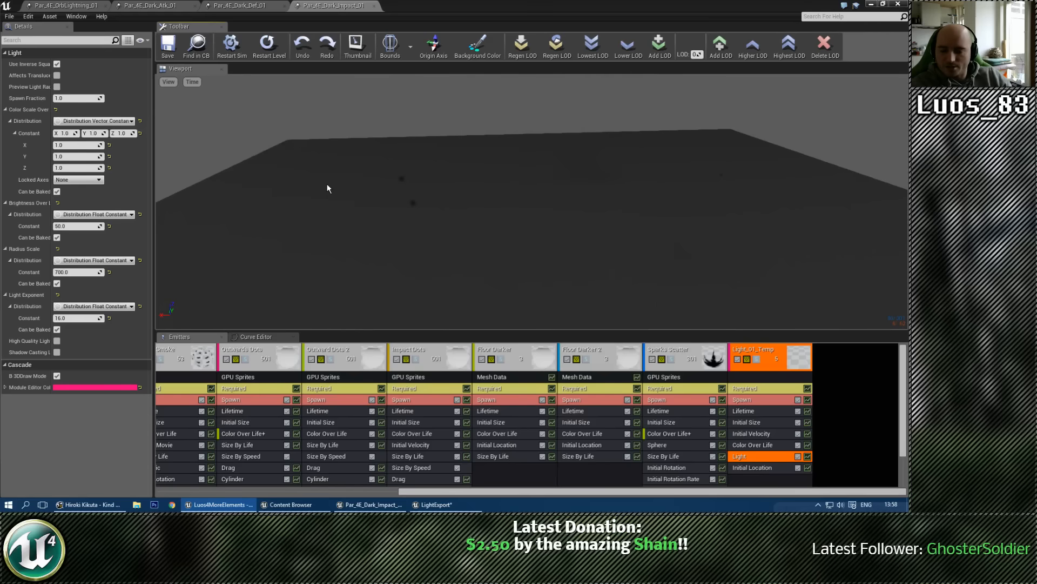
left_click_drag(546, 175, 567, 209)
left_click_drag(722, 147, 721, 153)
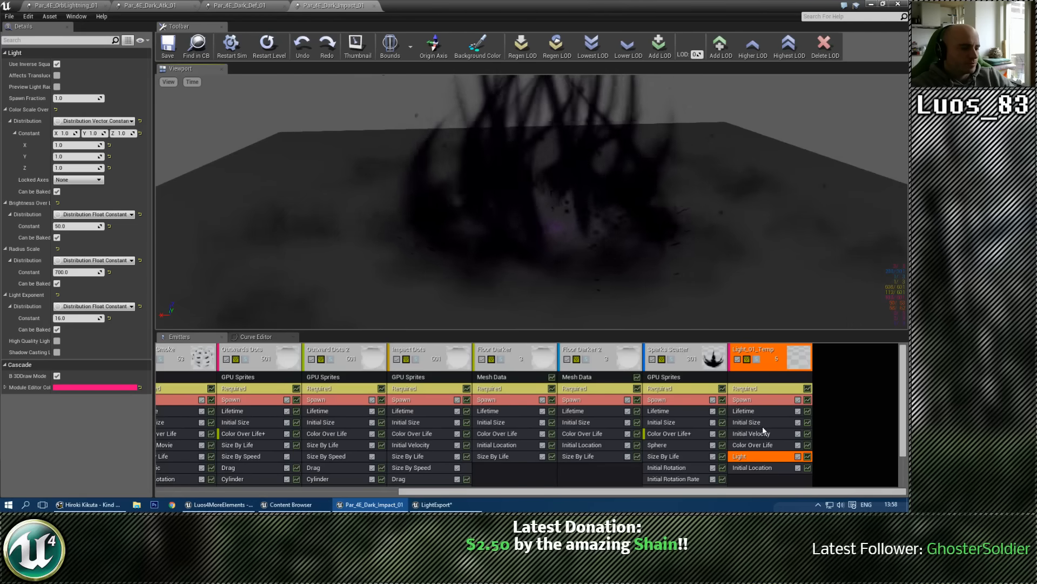
left_click_drag(673, 258, 669, 251)
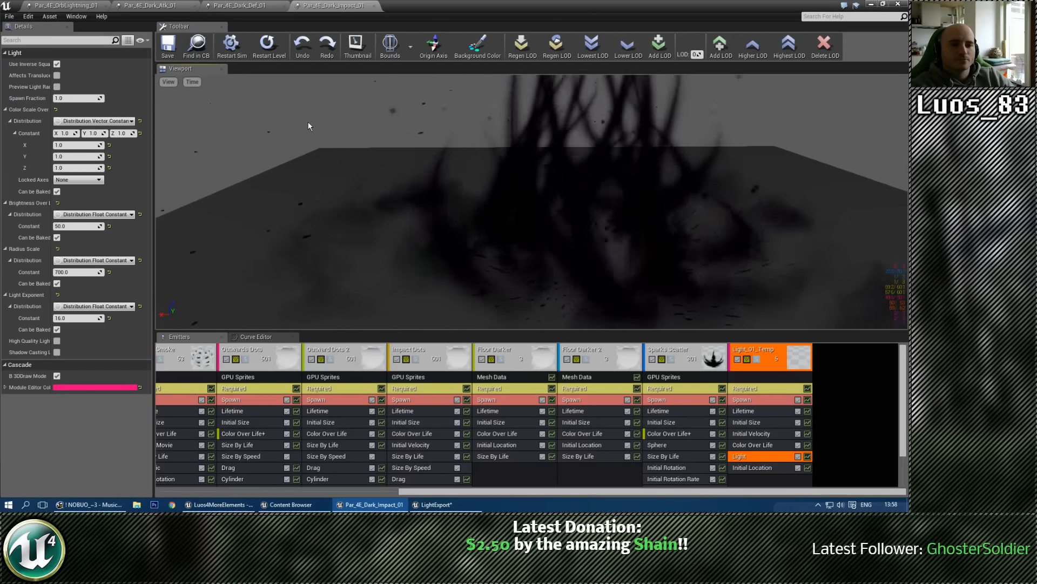
Step: Switch to the level editor and open the Map_4E_Particle_showcase level
left_click(871, 4)
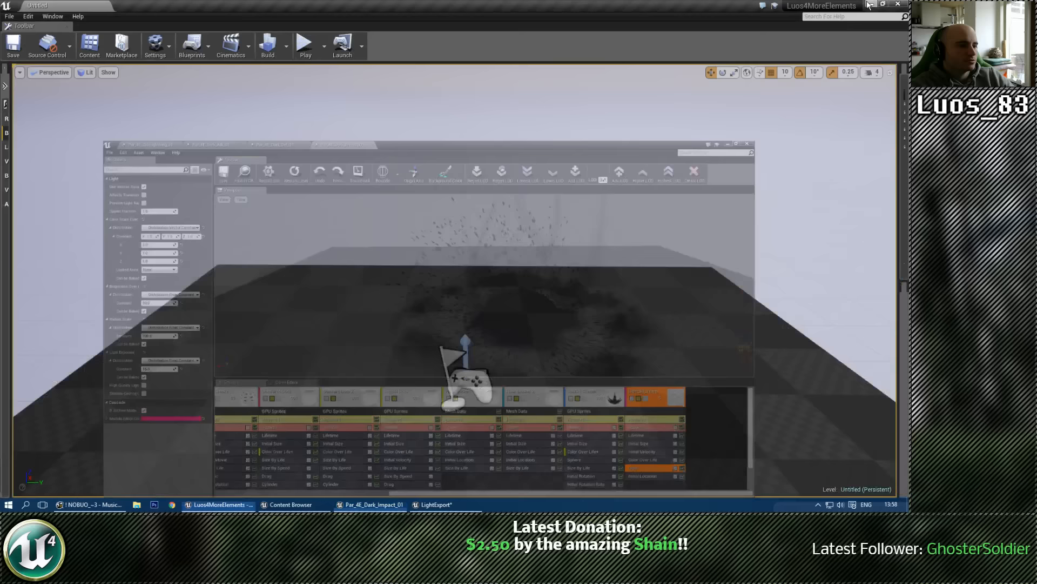
left_click(3, 16)
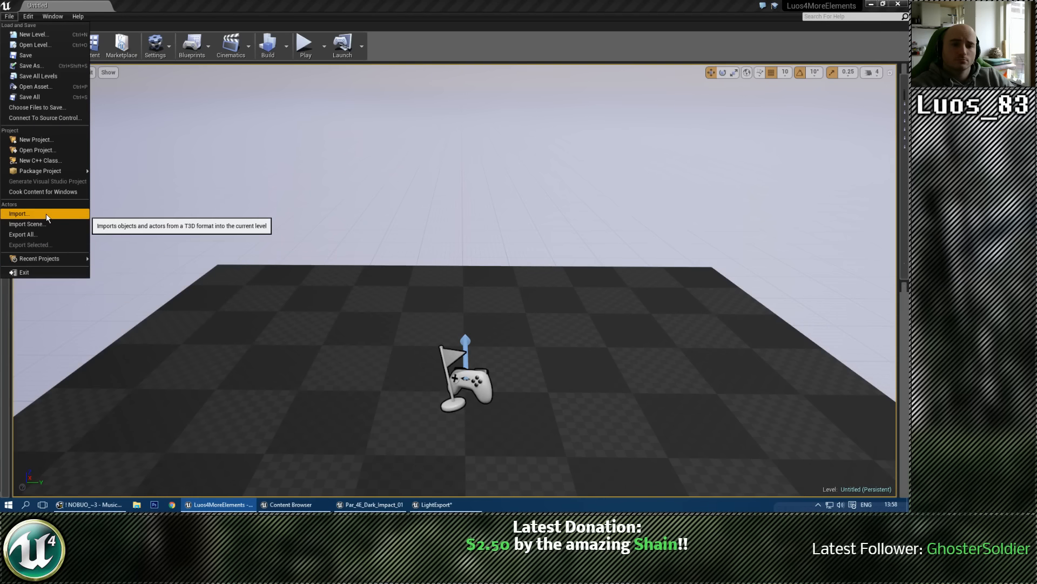
left_click(253, 3)
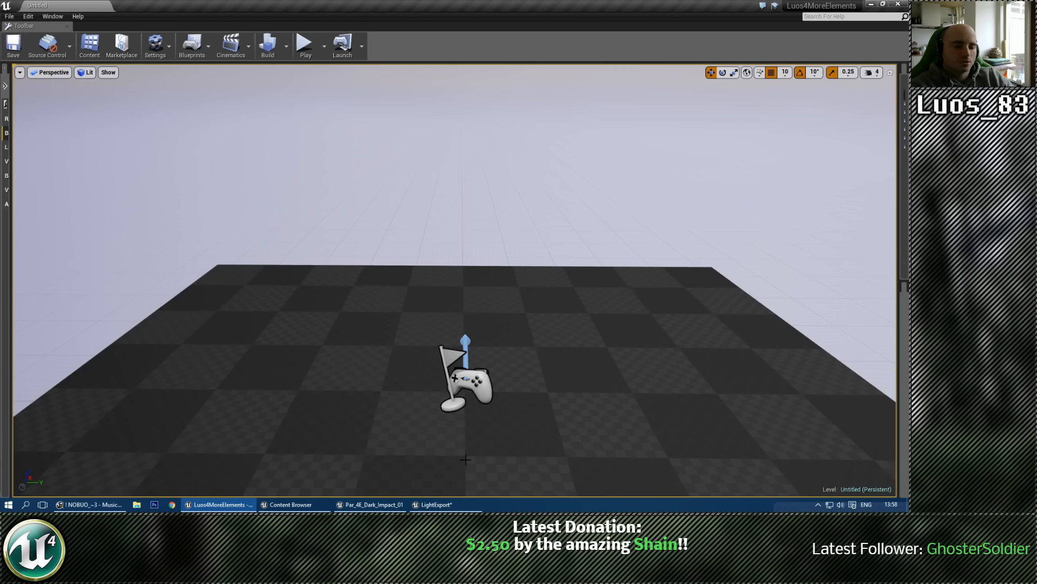
right_click_drag(392, 418, 389, 405)
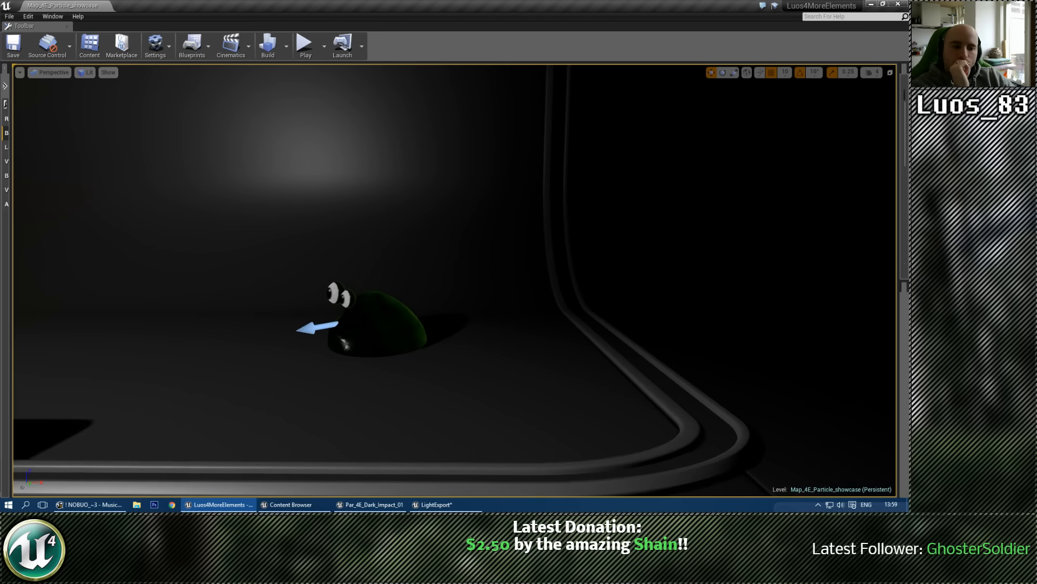
right_click_drag(386, 309, 345, 282)
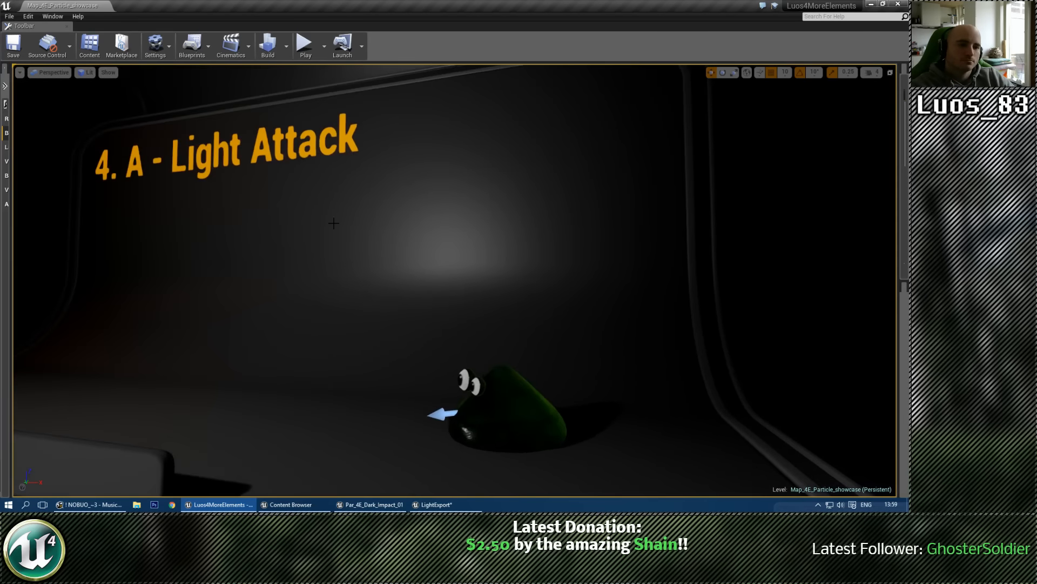
Step: Play the showcase level, walk past the ice, lightning, dark and light spell displays to examine their effects, and stop the play session
left_click(305, 43)
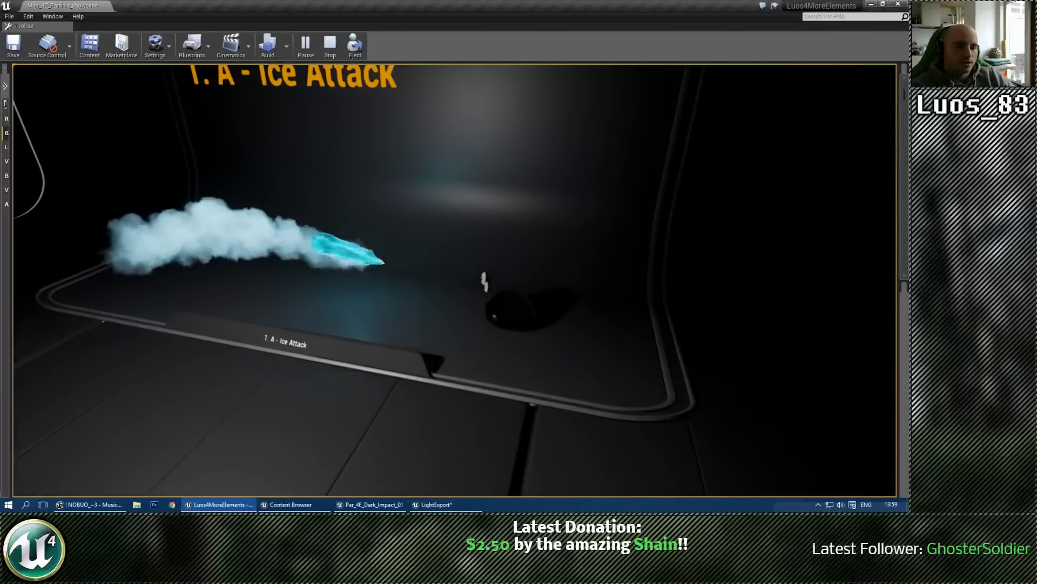
key("w")
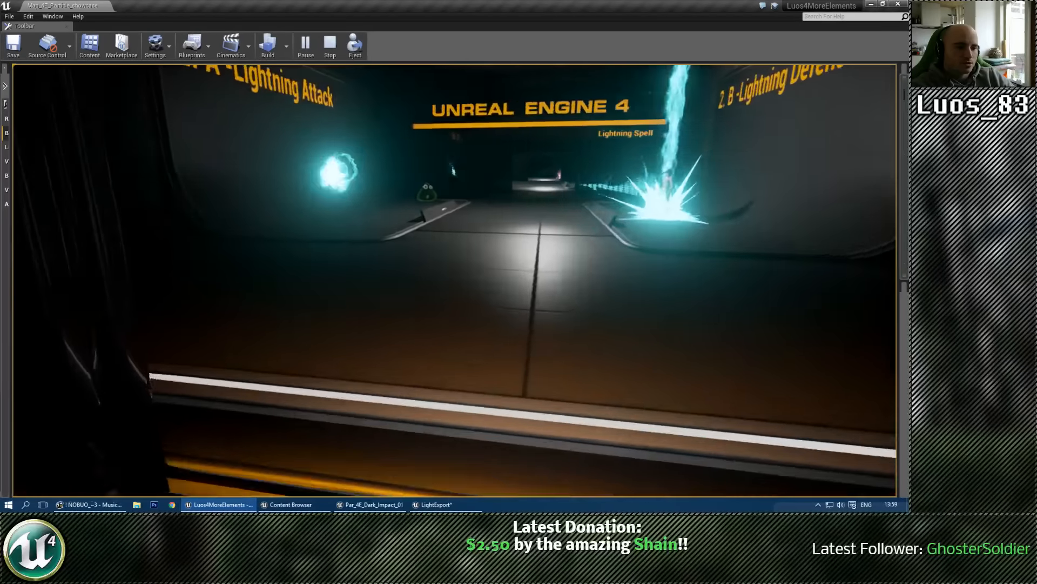
key("w")
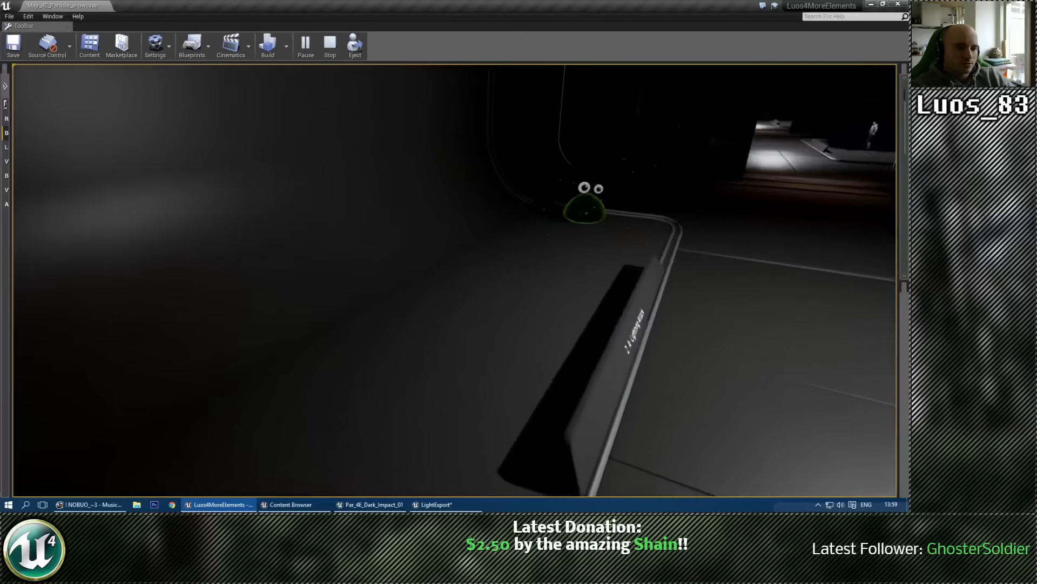
key("w")
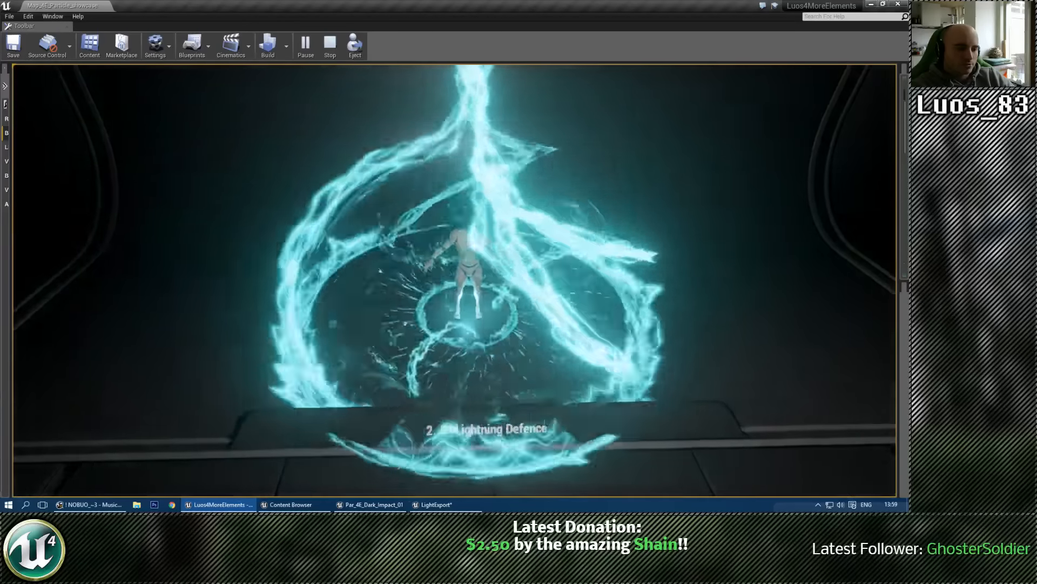
key("w")
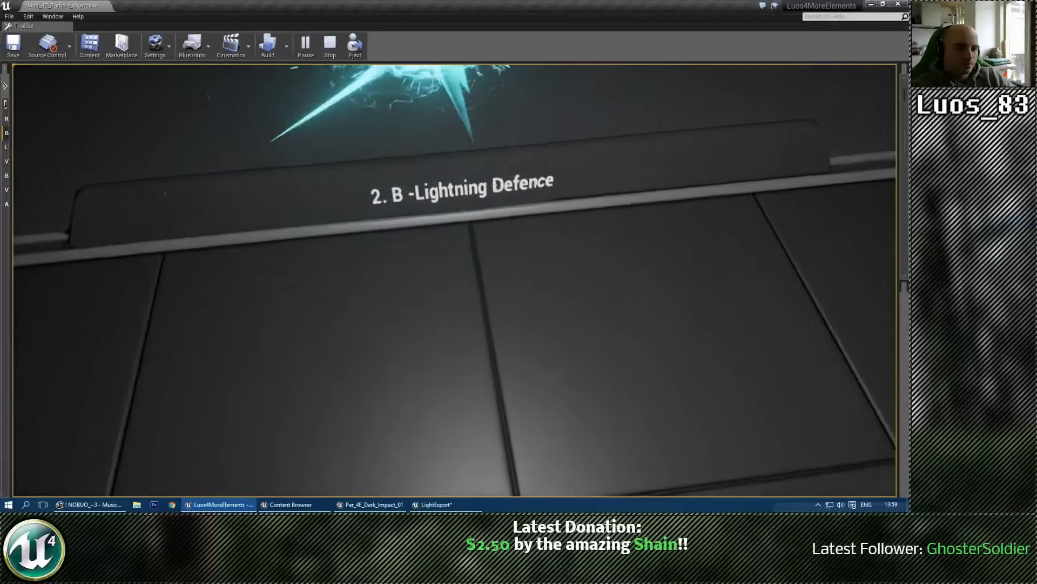
key("w")
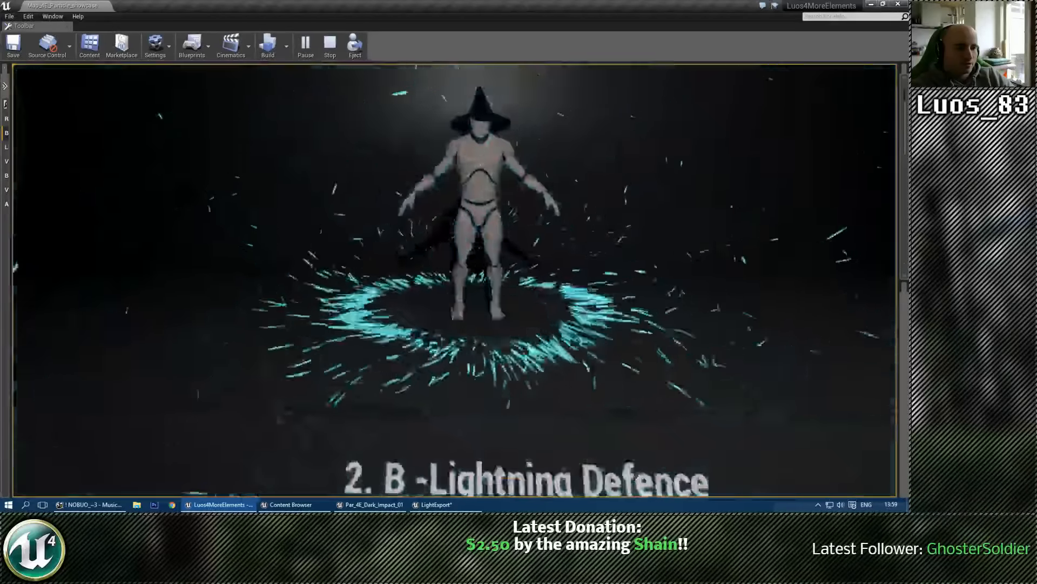
key("w")
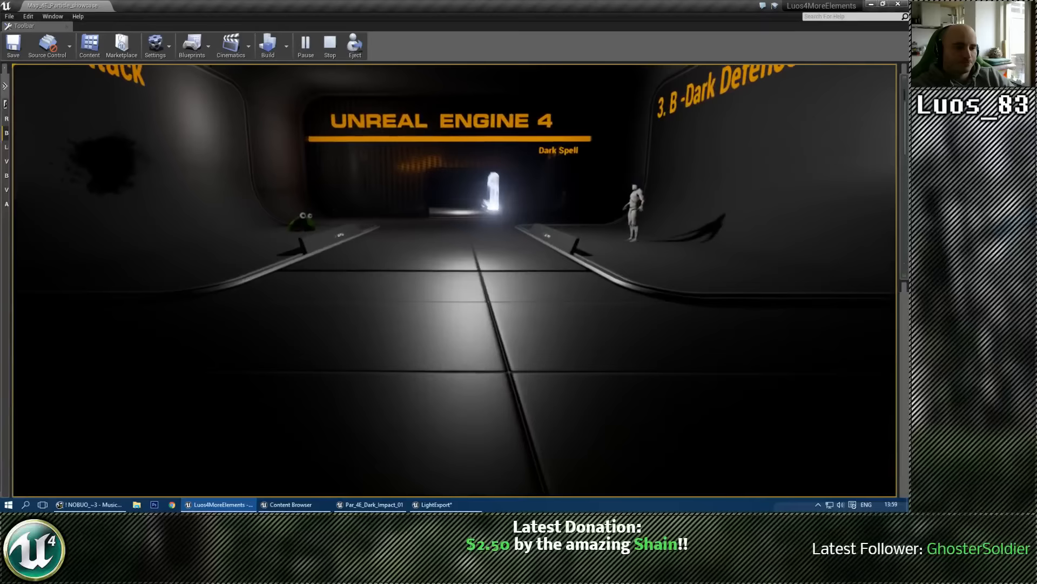
key("w")
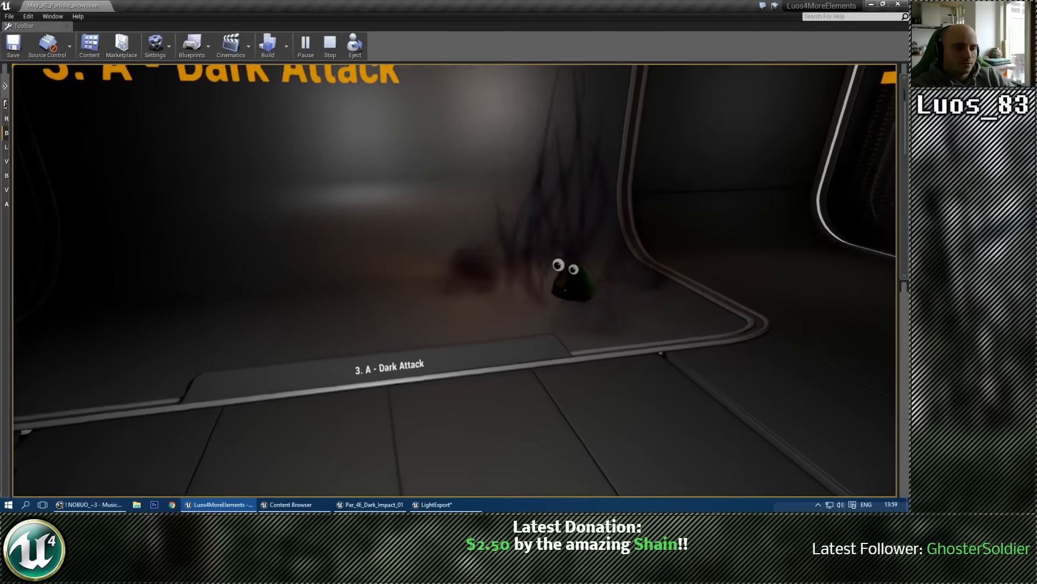
key("w")
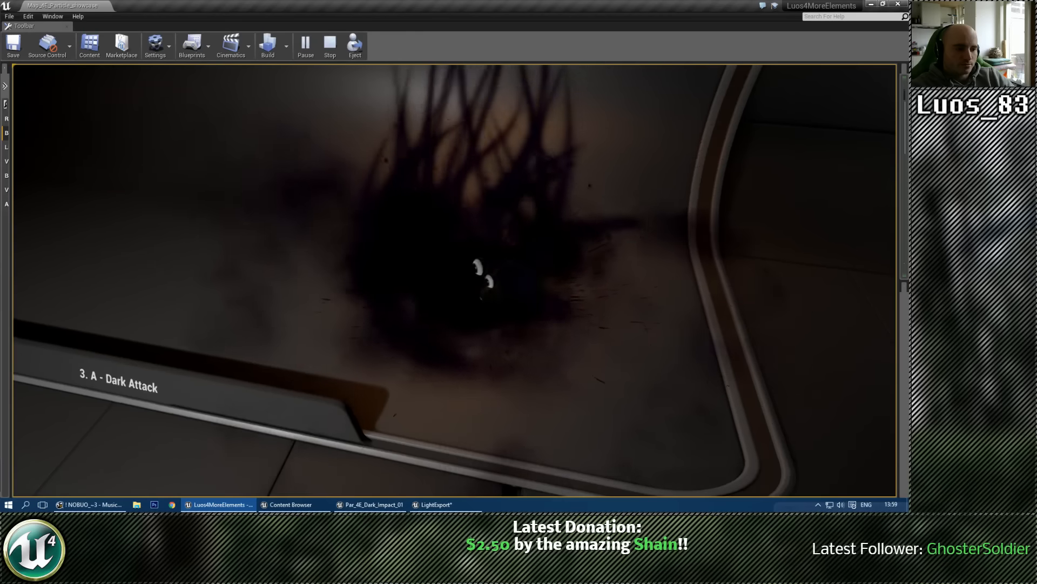
key("a")
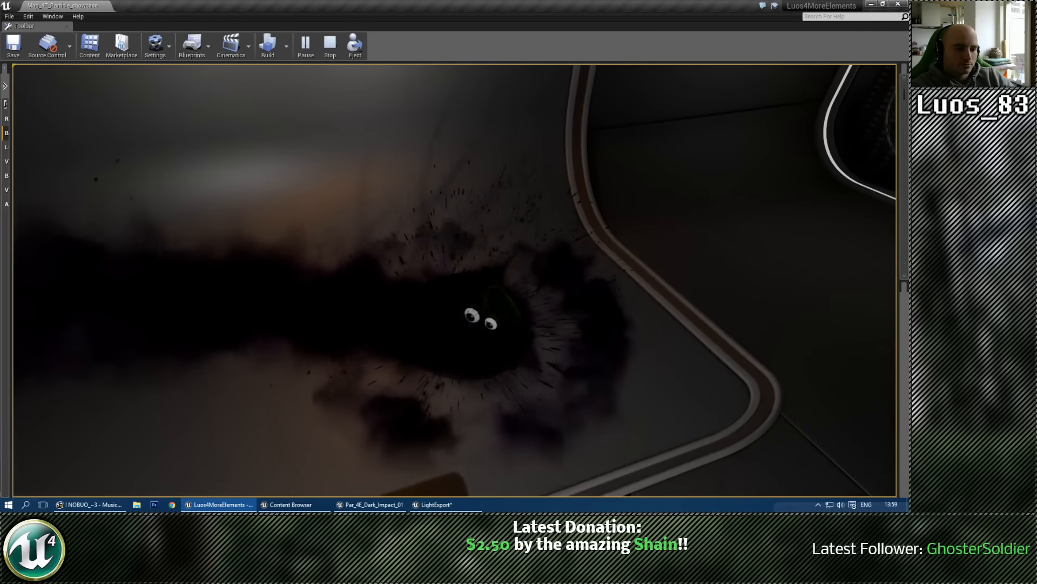
key("w")
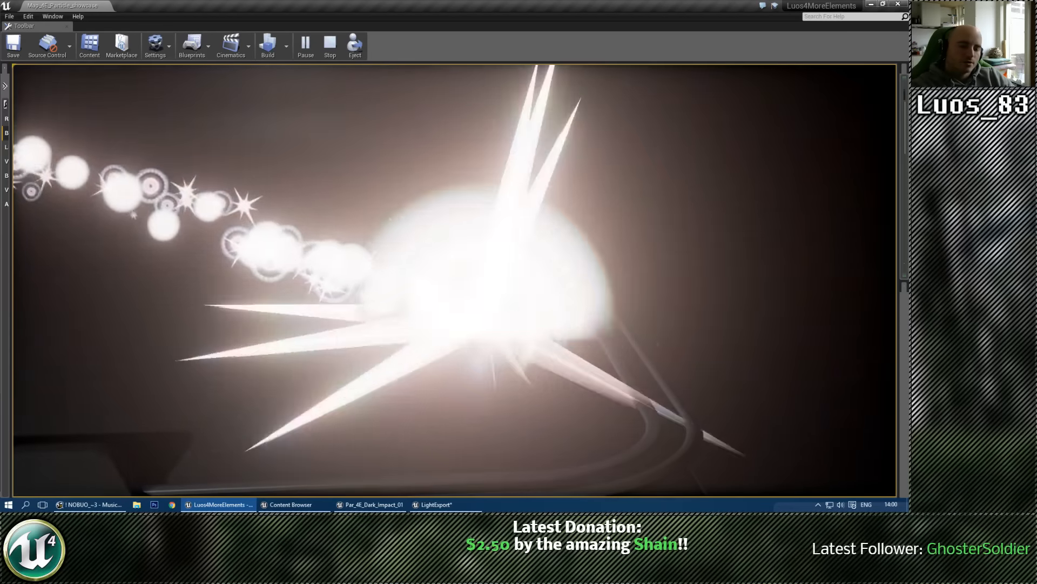
key("Escape")
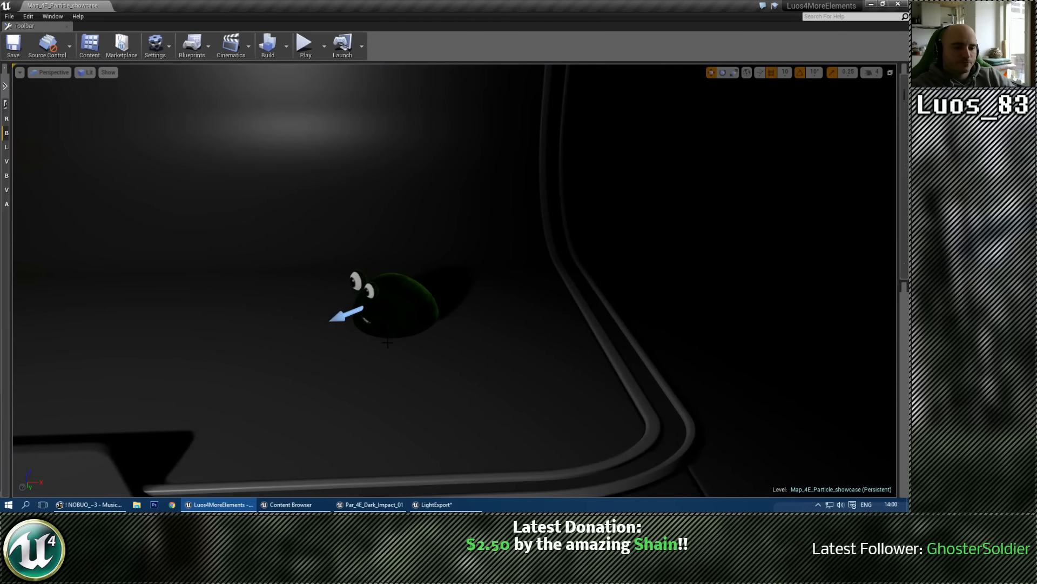
Step: Move the green slime target in the Light Attack booth slightly along the X axis, away from where it faces, and deselect it
left_click(387, 341)
left_click_drag(414, 297, 458, 293)
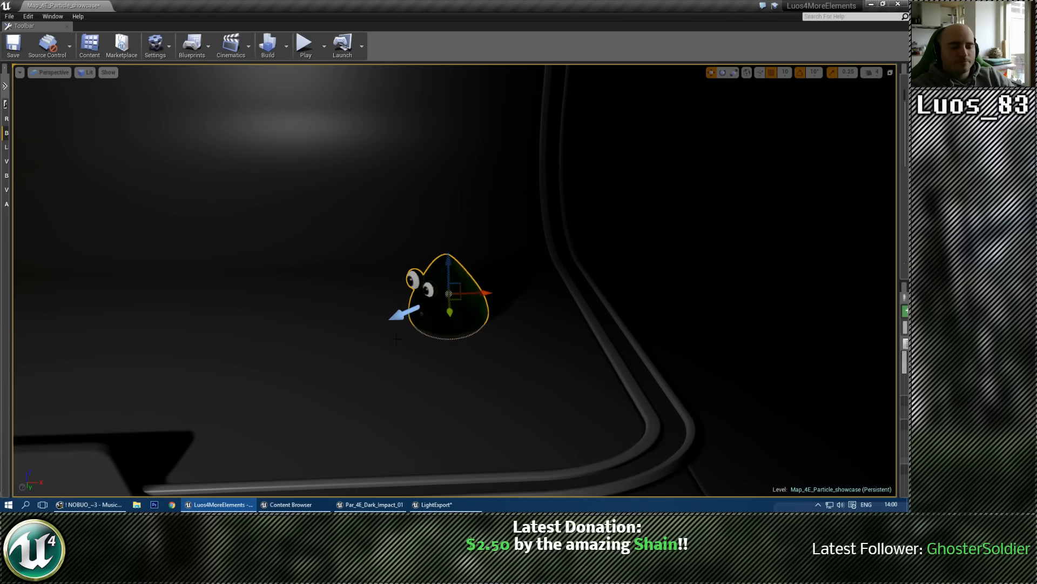
left_click(381, 337)
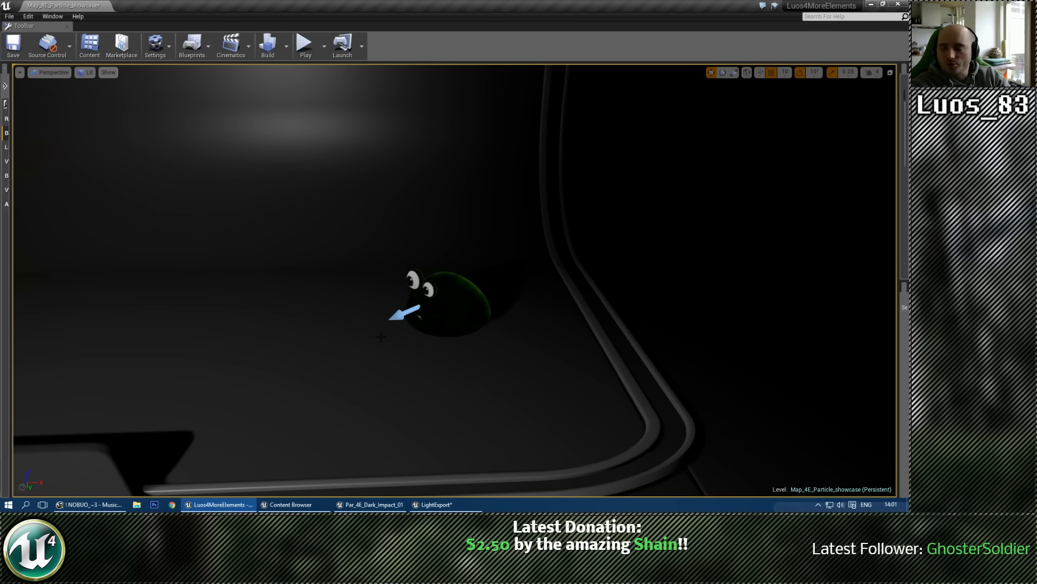
Step: Fly through the showcase level to examine the booths, the corridor and the section title signs
right_click_drag(387, 331, 311, 325)
key("e")
key("s")
key("w")
key("d")
key("w")
key("a")
key("q")
key("d")
right_click_drag(375, 266, 232, 261)
key("w")
key("s")
key("w")
key("d")
key("s")
key("w")
mouse_move(442, 277)
right_mouse_down()
mouse_move(496, 277)
mouse_move(453, 277)
right_mouse_up()
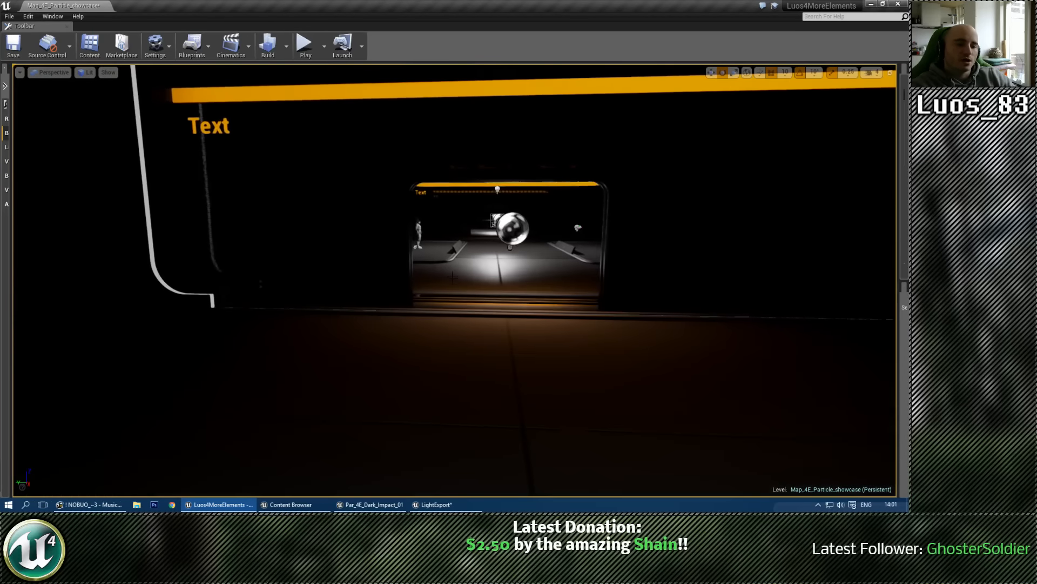
Step: Save the LightExport particle system and return to the Par_4E_Dark_Impact_01 editor
key("ctrl+z")
left_click(437, 504)
right_click_drag(504, 310, 564, 252)
key("Escape")
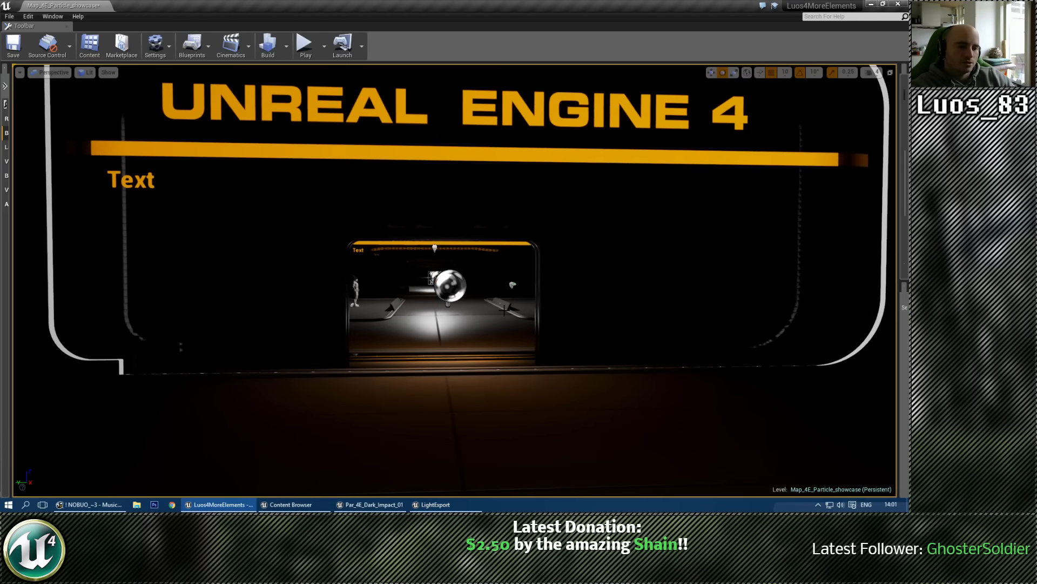
left_click(437, 505)
double_click(384, 121)
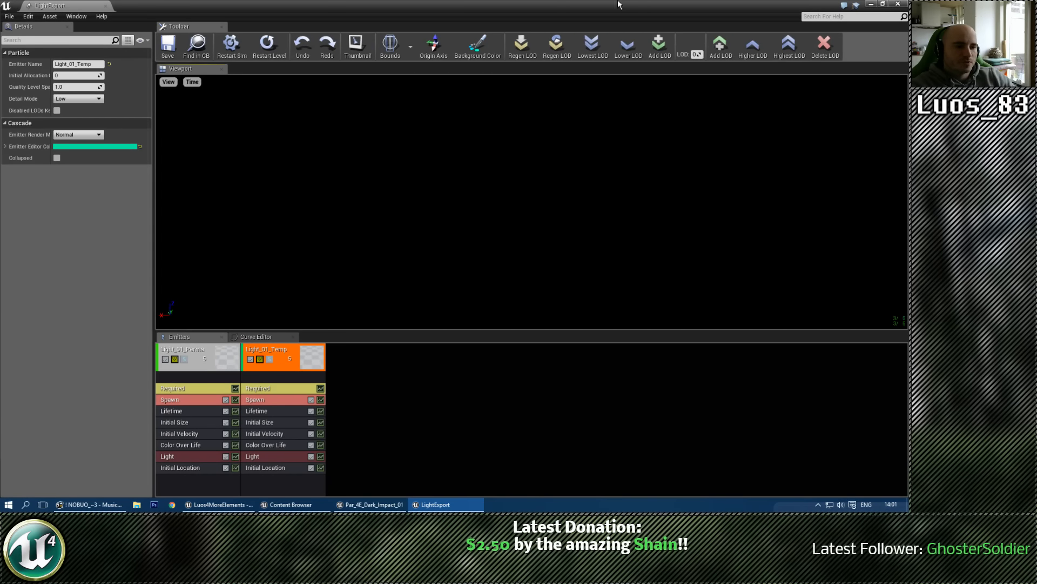
left_click_drag(619, 4, 908, 16)
left_click(381, 504)
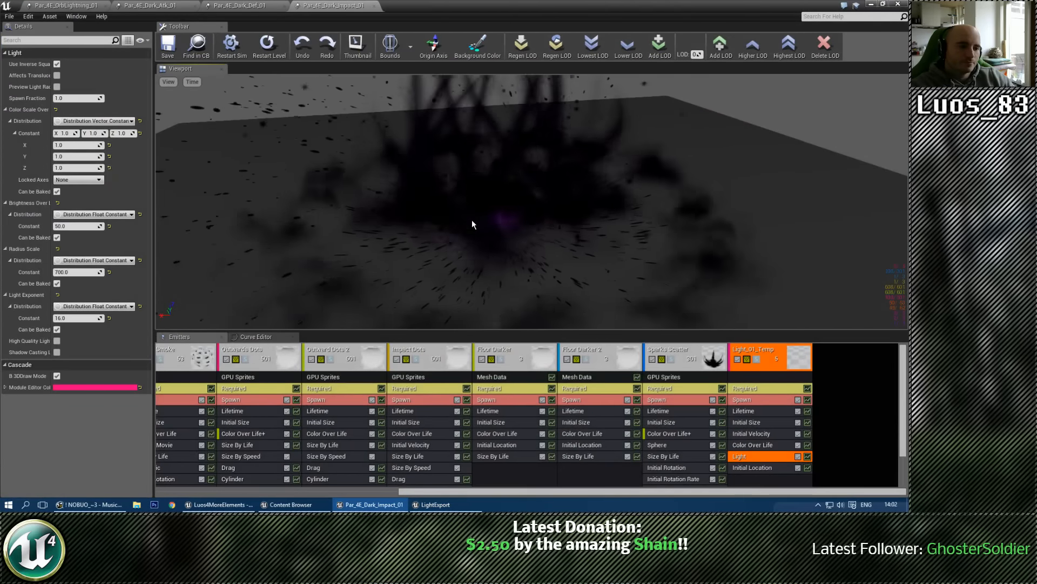
Step: Export the Light_01_Temp emitter from Par_4E_Dark_Impact_01 into Par_4E_Dark_Def_01, and bring up Par_4E_Dark_Def_01 to view the result
left_click(239, 5)
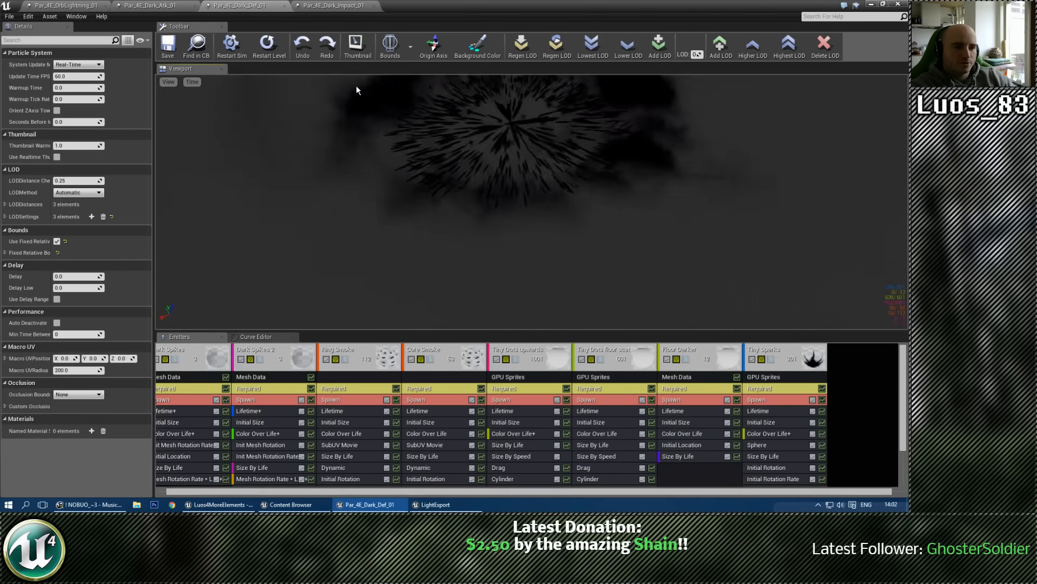
left_click(334, 5)
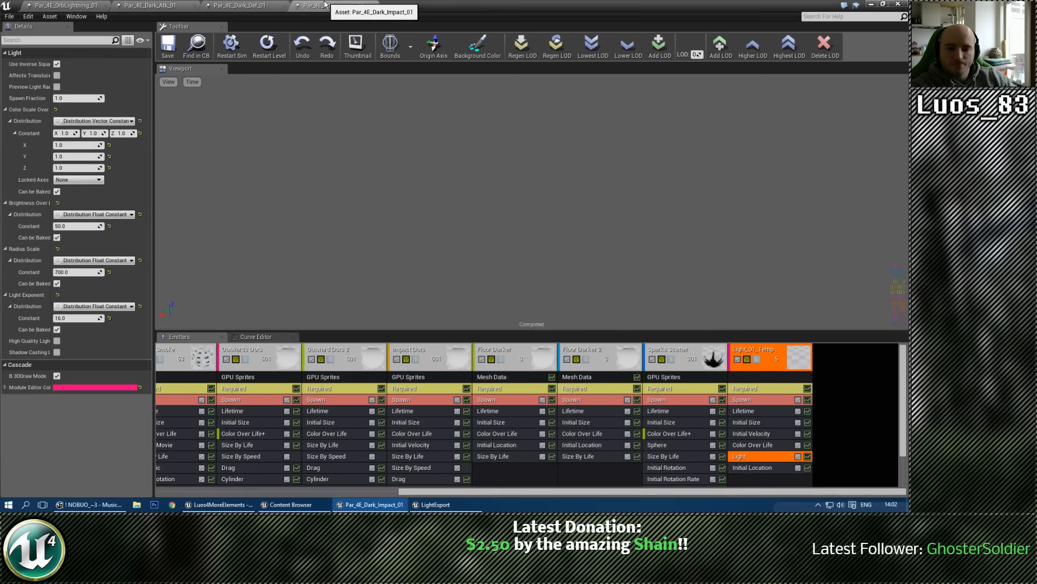
right_click(753, 352)
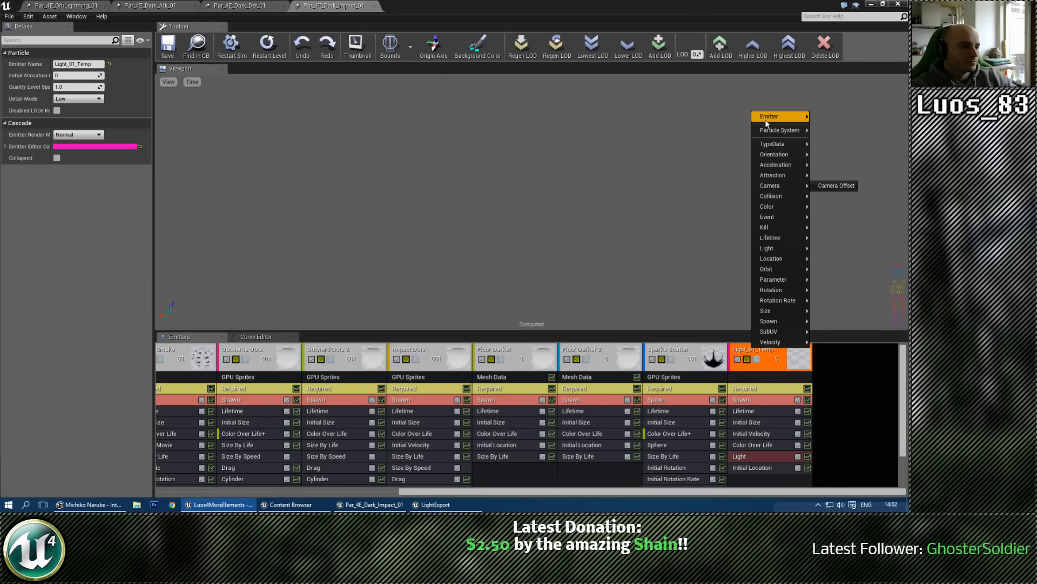
mouse_move(765, 119)
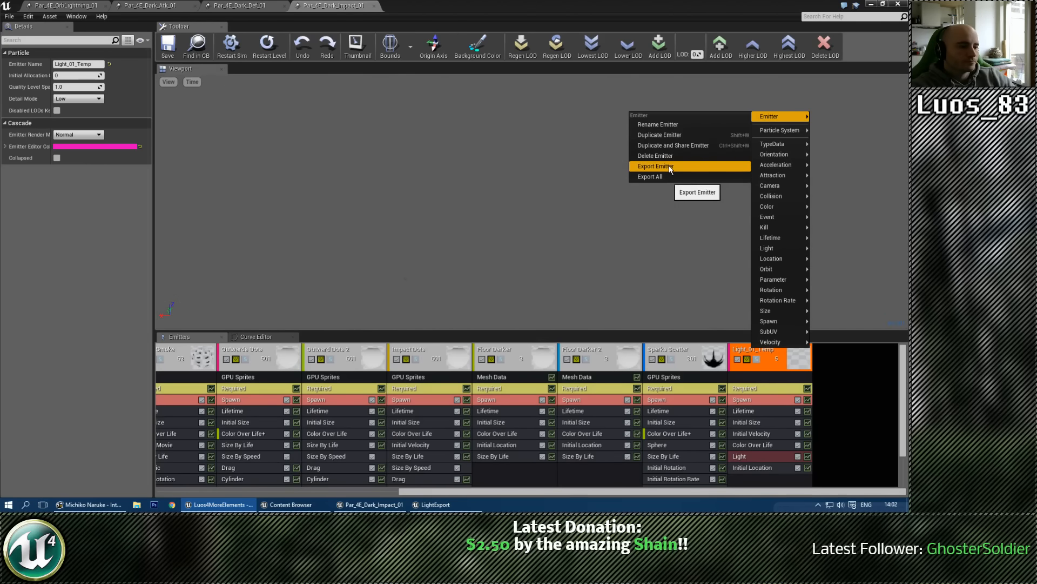
left_click(668, 166)
left_click_drag(0, 135, 685, 99)
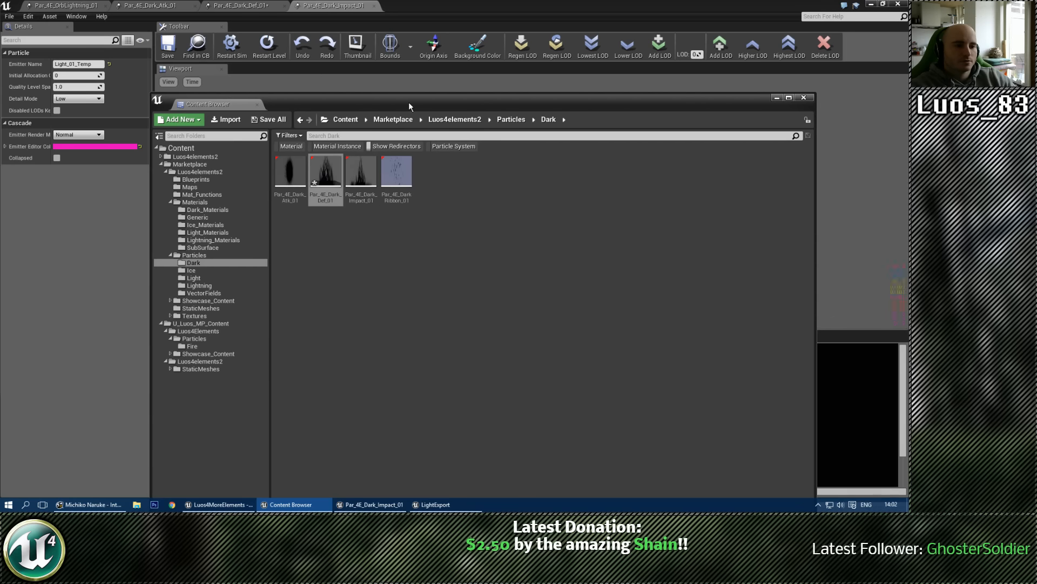
left_click_drag(408, 102, 0, 110)
left_click(262, 212)
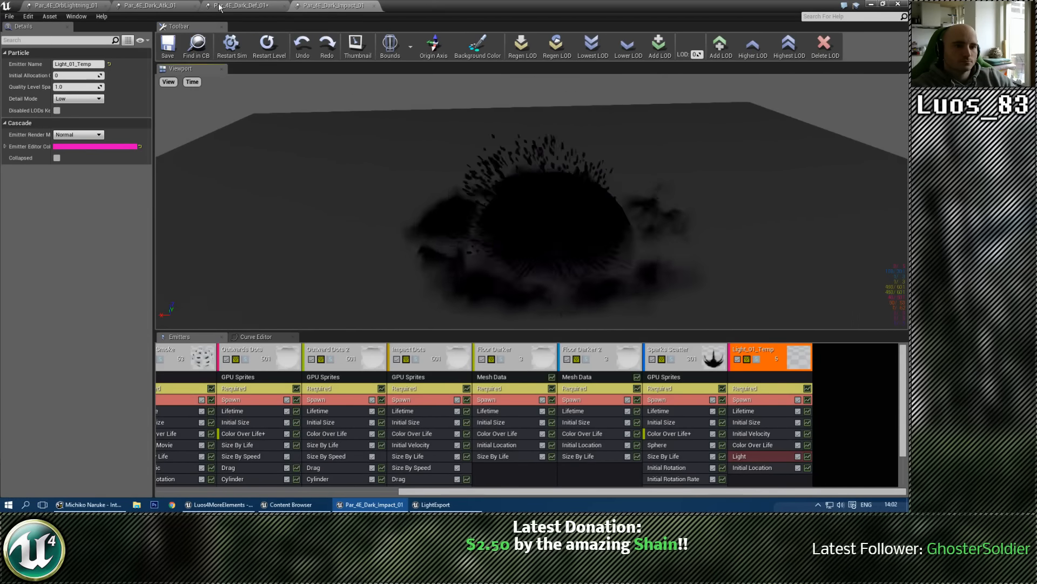
left_click(240, 5)
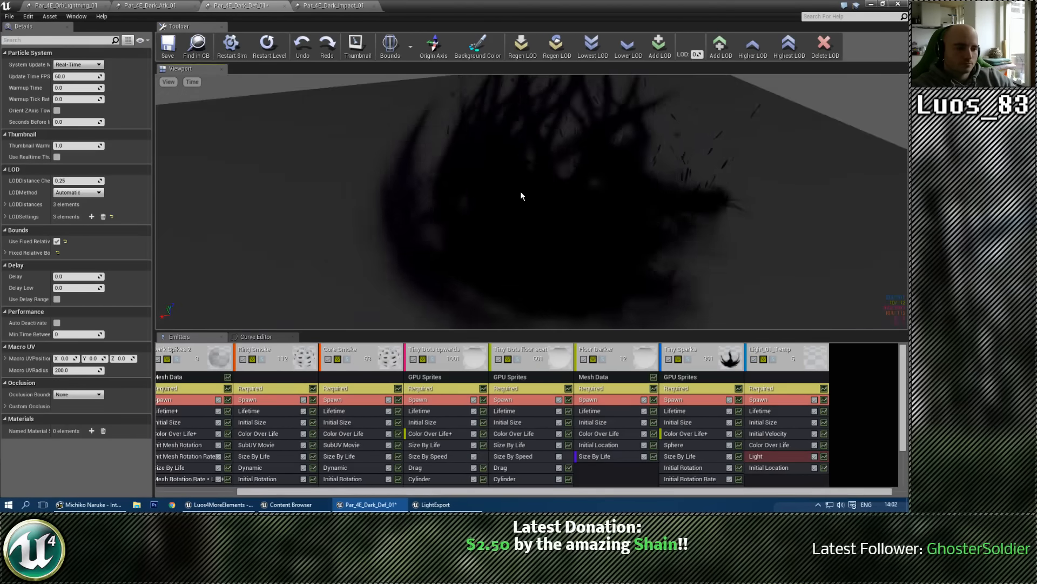
Step: Return to Par_4E_Dark_Impact_01, bring up its system-level LOD distances, and close its editor
left_click(333, 5)
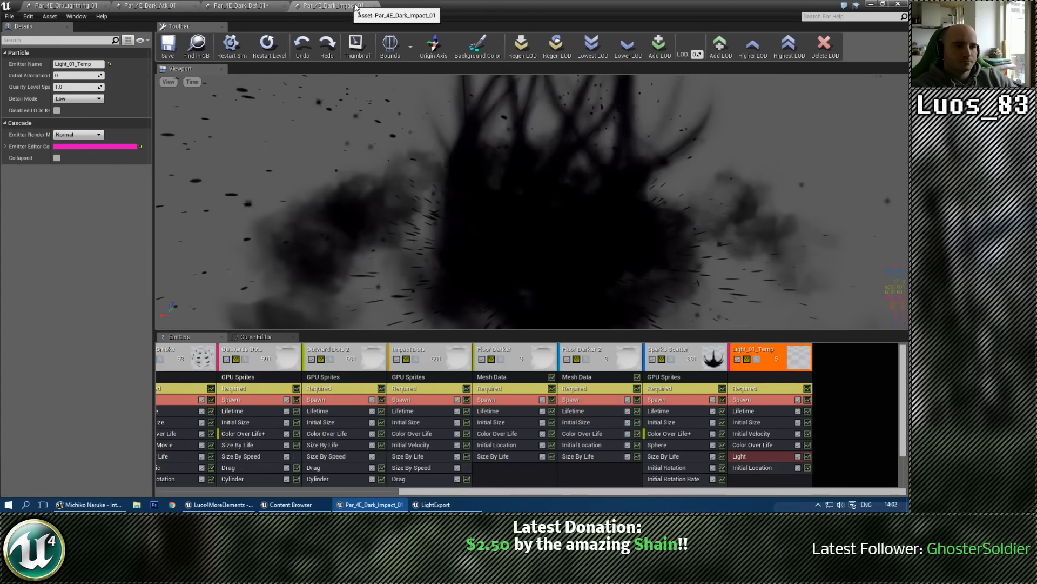
left_click(866, 408)
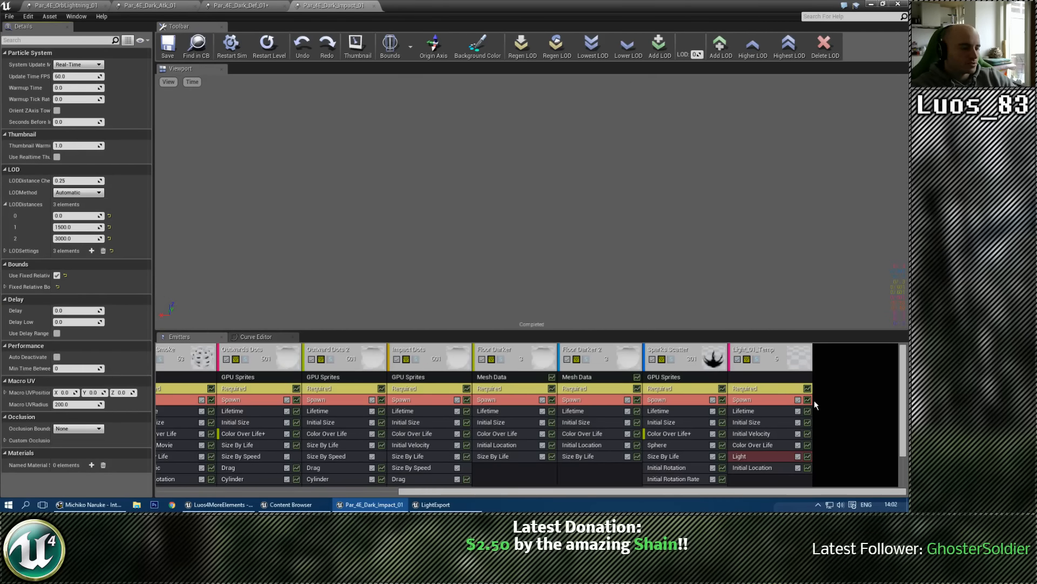
left_click(374, 6)
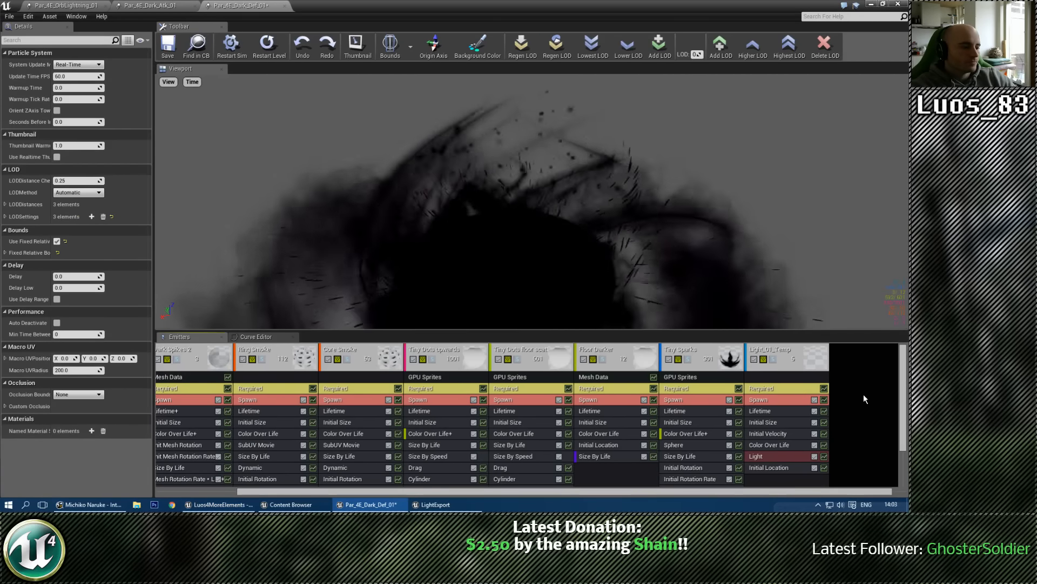
Step: Set LOD distances 1 and 2 of the Par_4E_Dark_Def_01 particle system to 1500 and 3000
left_click(4, 204)
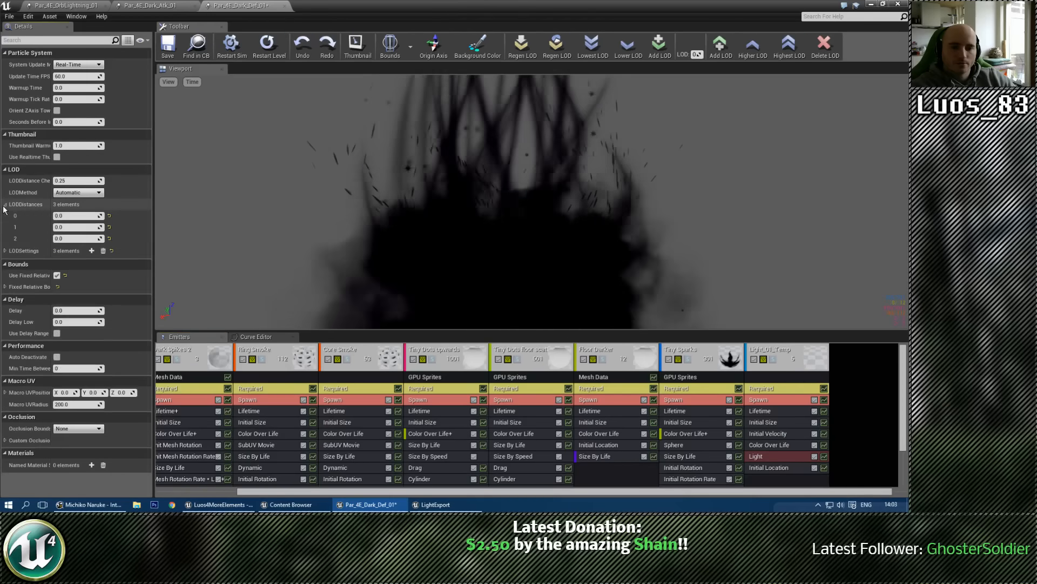
left_click(73, 226)
type("1500")
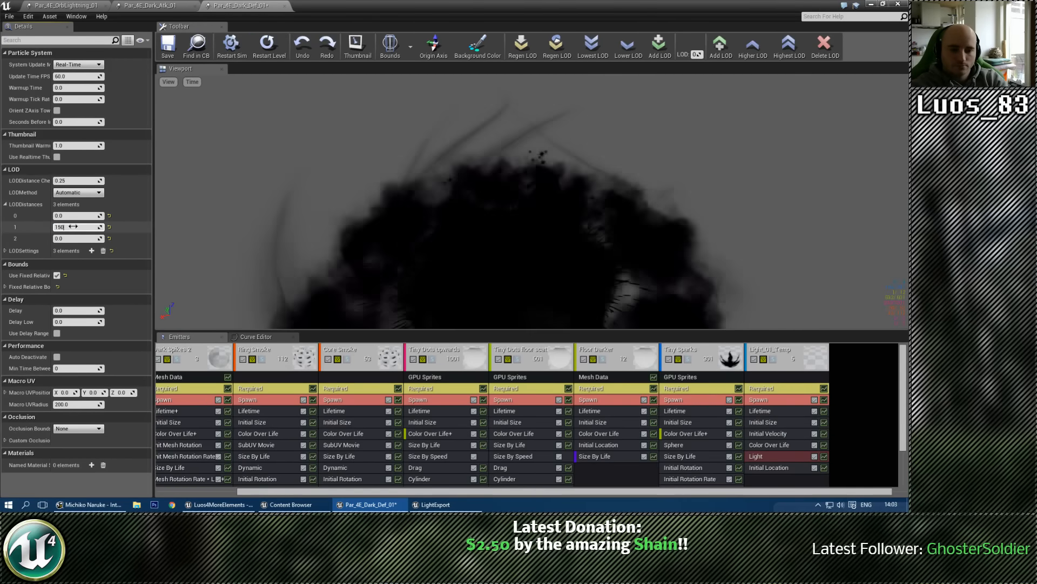
key("Tab")
type("3000")
key("Return")
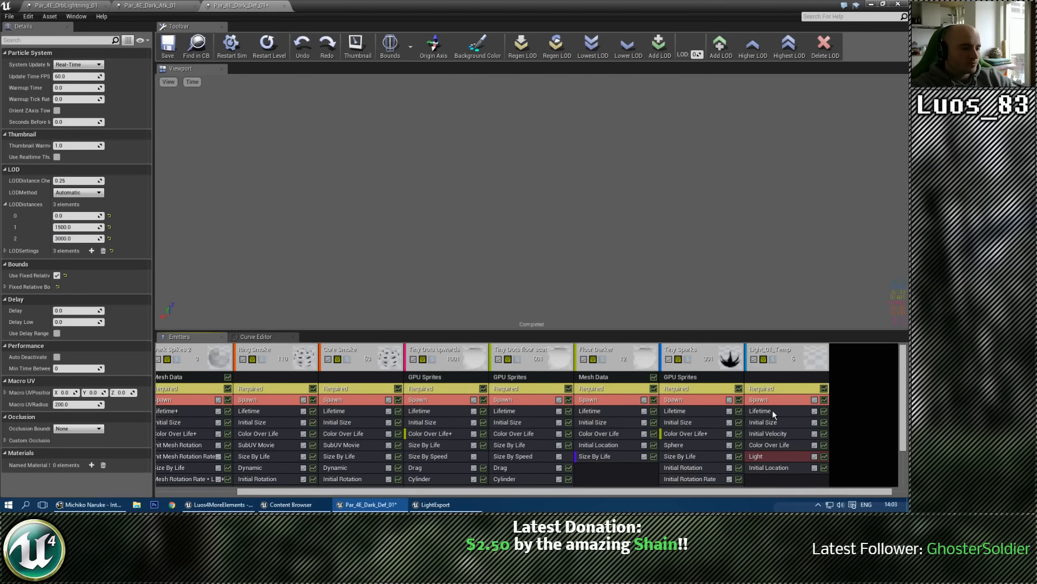
Step: Try a constant lifetime of 4 on the Light_01_Temp emitter, and settle on 3.6
left_click(773, 411)
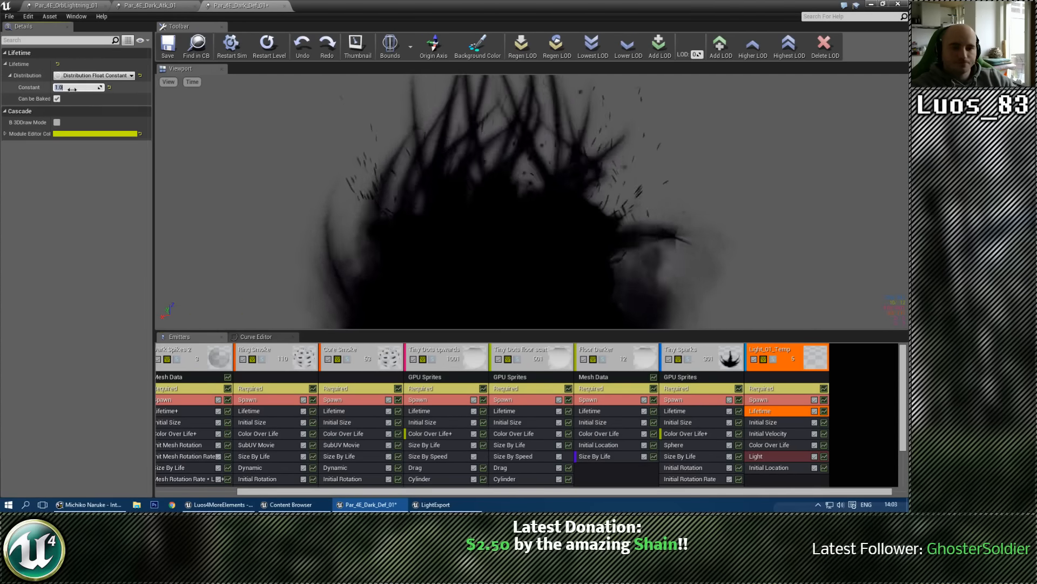
type("4")
key("Return")
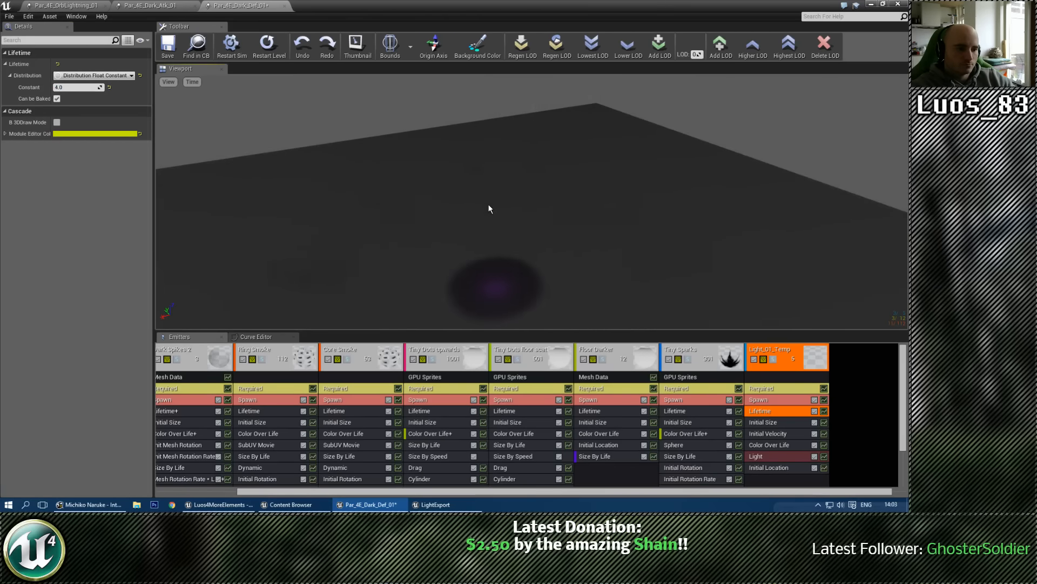
left_click(75, 88)
type("3")
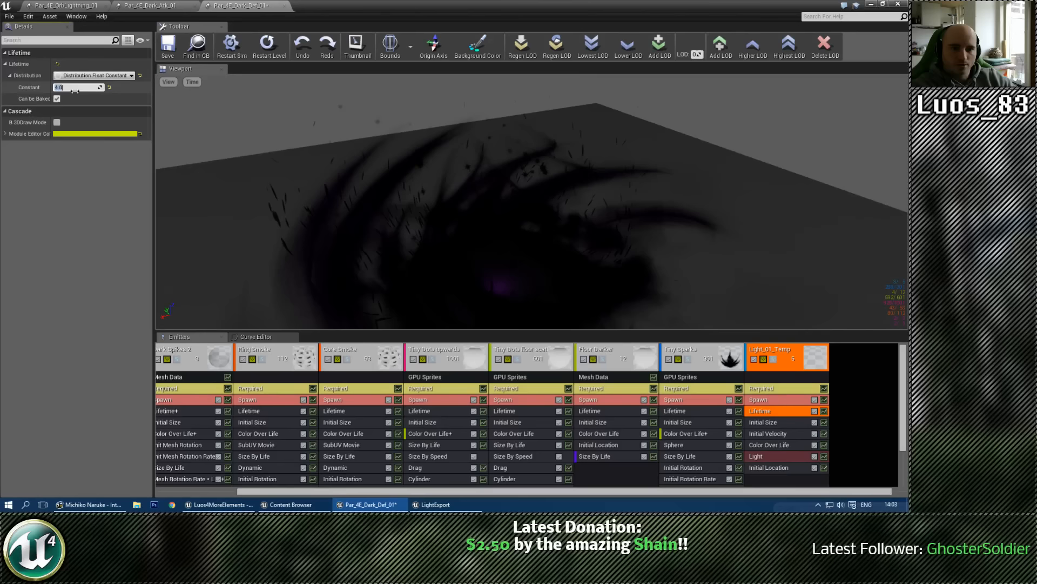
type(".6")
key("Return")
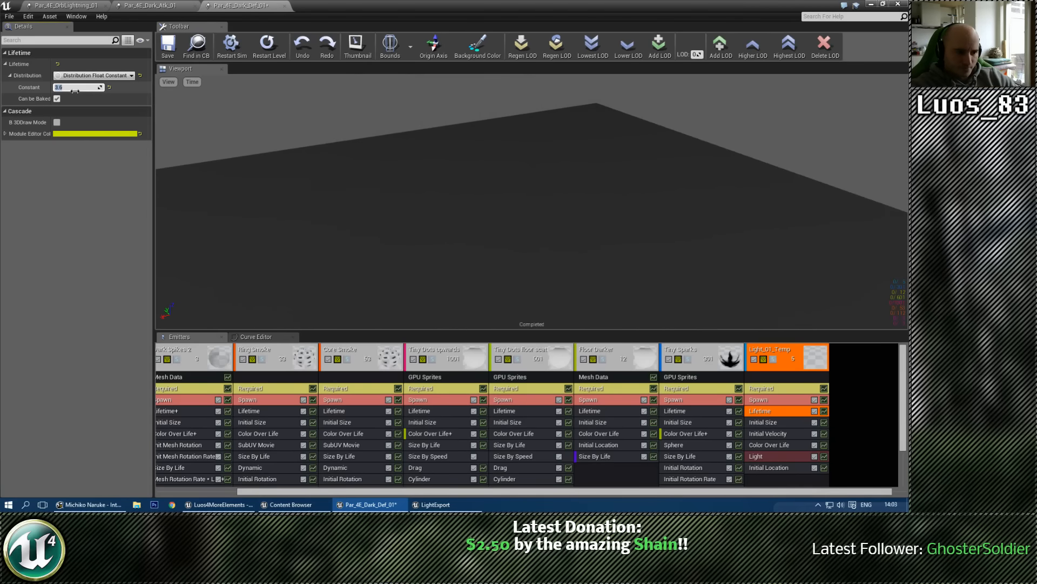
Step: Save and close the Par_4E_Dark_Def_01 particle system, and examine the Par_4E_Dark_Atk_01 effect together with its floor
left_click(168, 46)
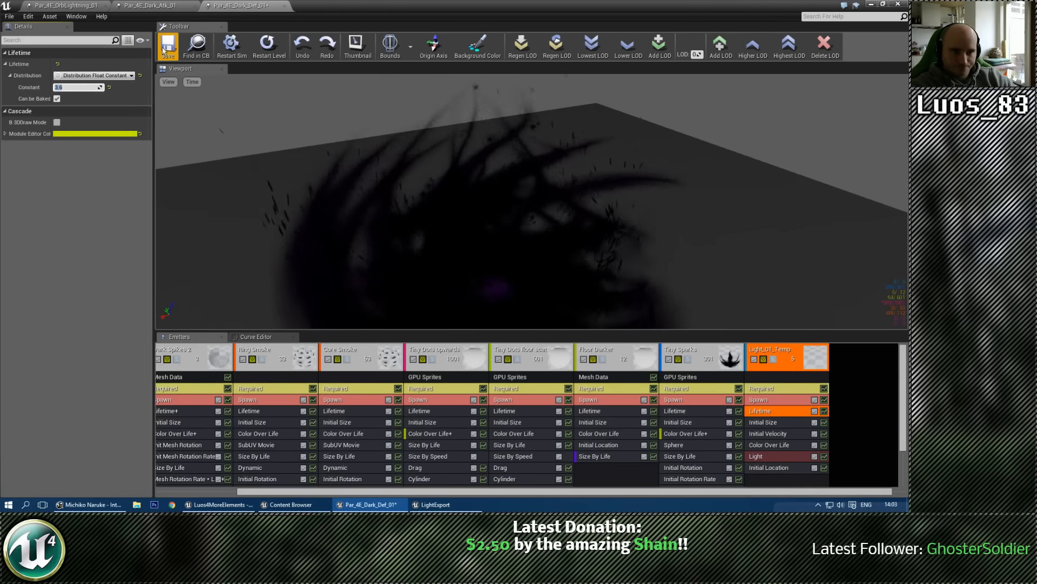
left_click(284, 7)
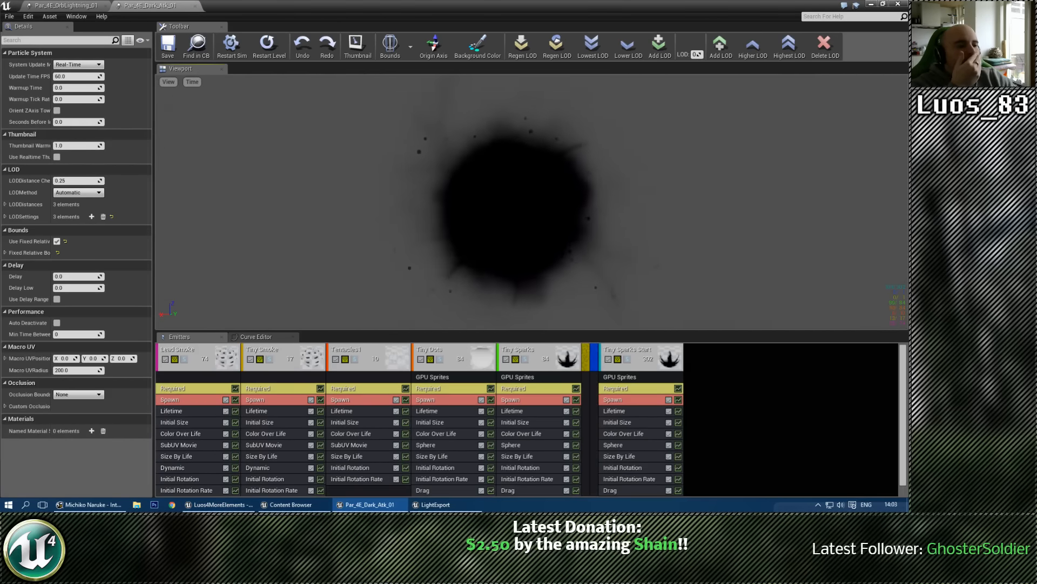
left_click_drag(480, 169, 515, 183)
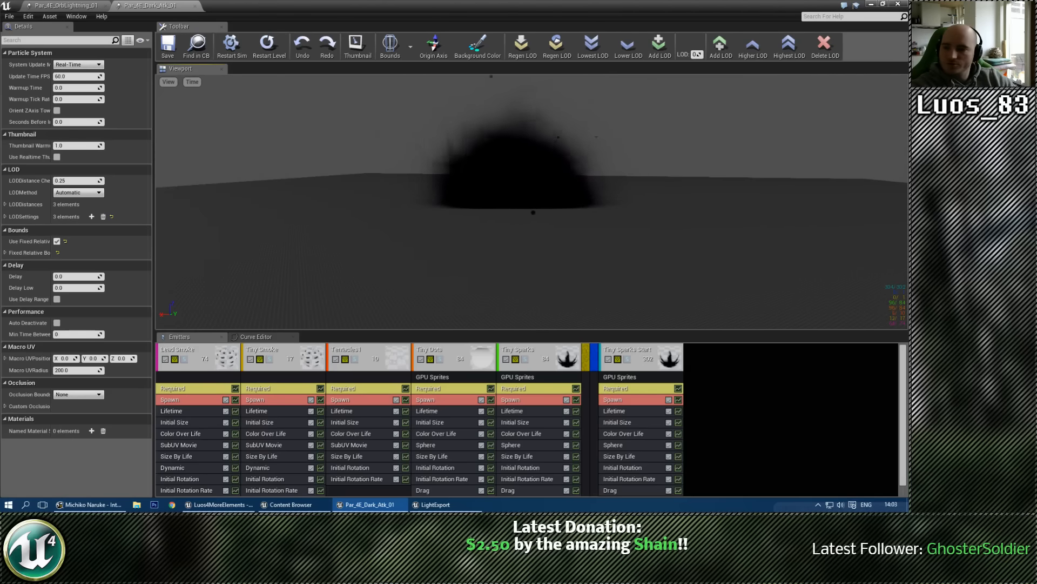
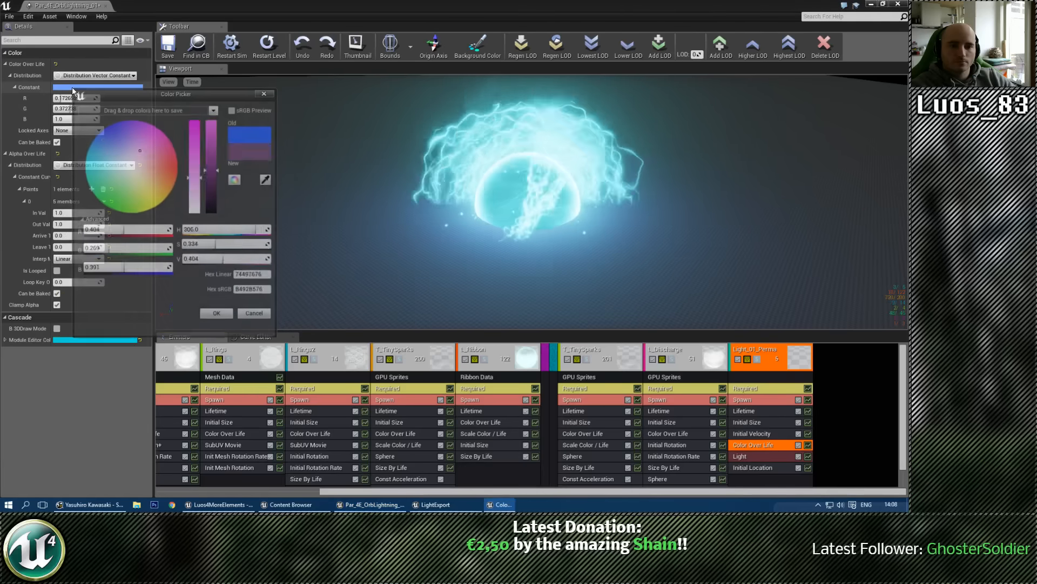
Step: Set the constant color over life of the Light_01_Perma emitter to bright cyan-blue: R 0.039, G 0.808, B 1.0
left_click_drag(101, 144, 95, 158)
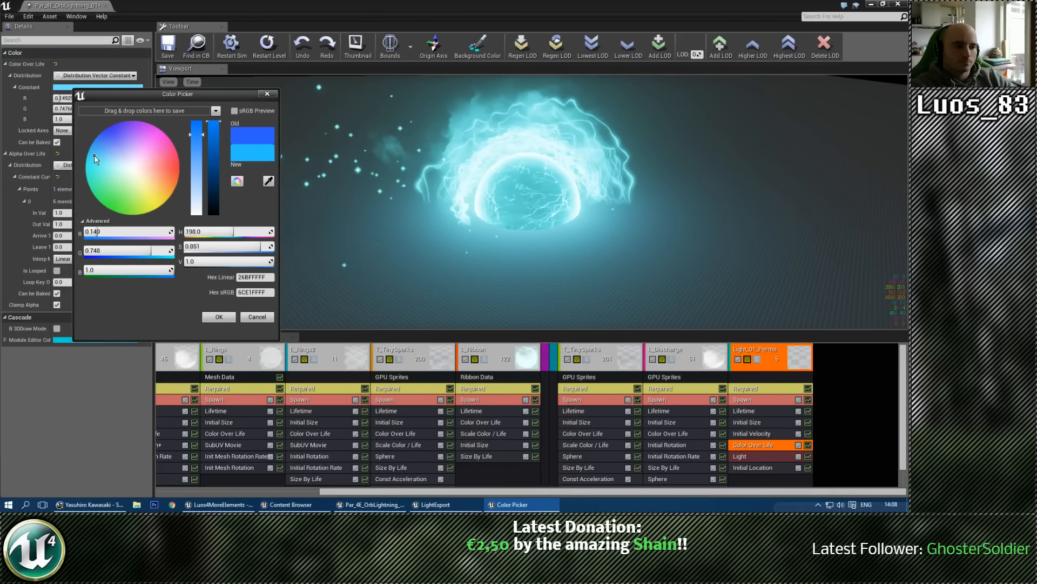
left_click_drag(95, 158, 89, 157)
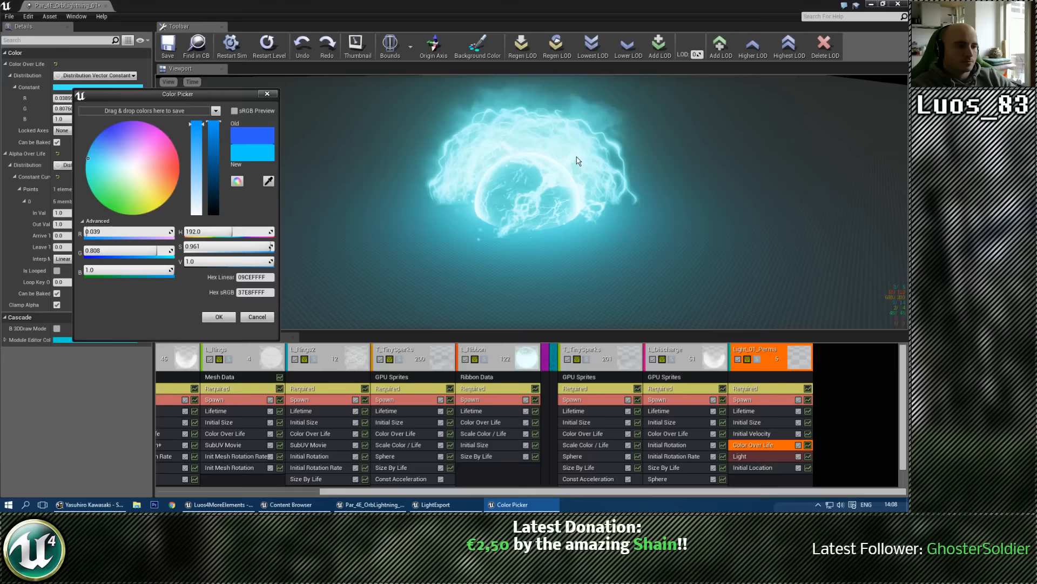
left_click(223, 317)
left_click_drag(529, 216, 534, 185)
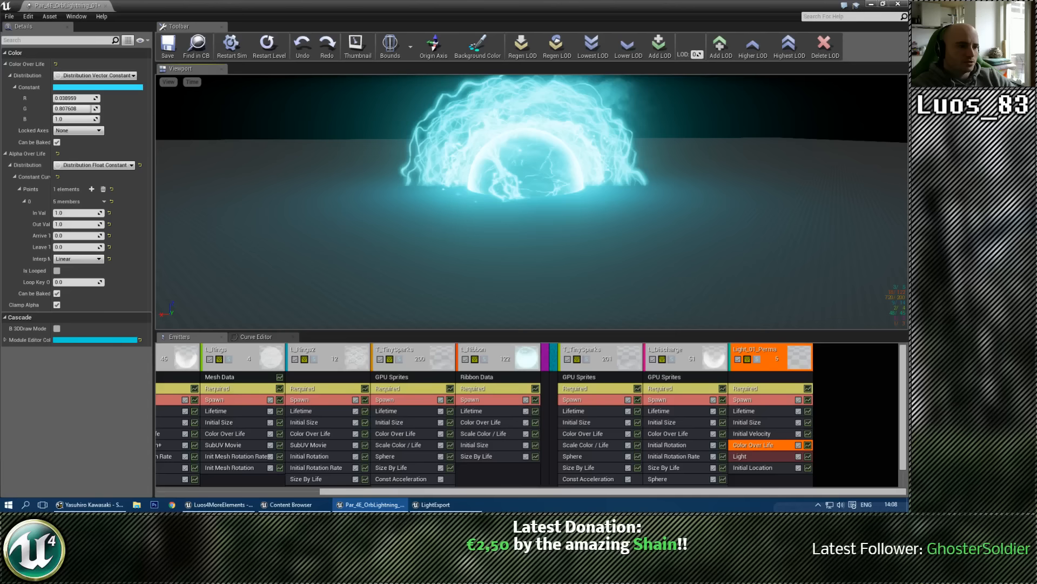
left_click_drag(533, 185, 533, 195)
Step: Set the constant initial size of the L_Orb emitter to 0.135 on X, Y and Z
left_click(797, 469)
left_click_drag(745, 492, 584, 491)
left_click(196, 423)
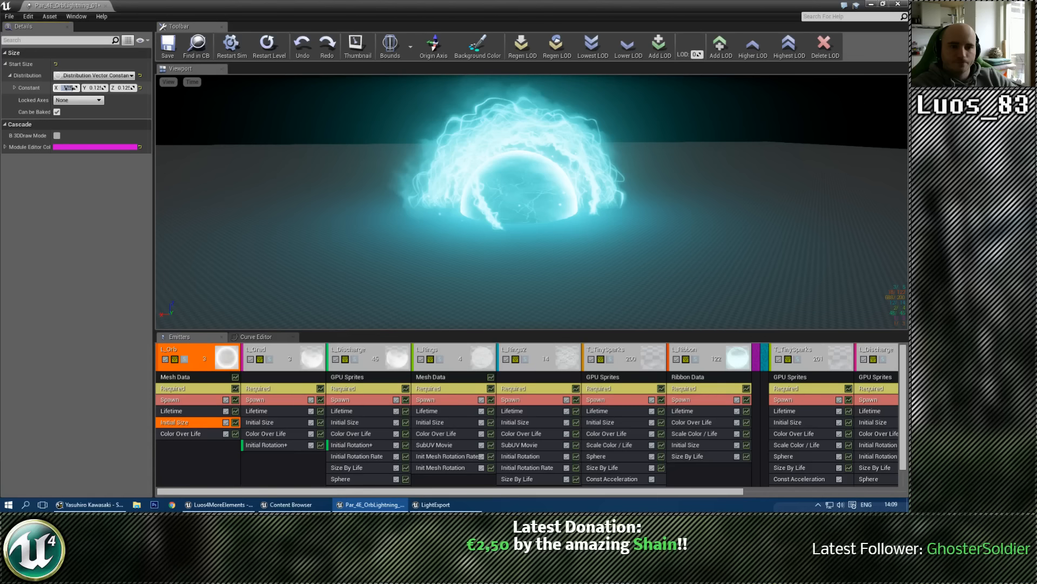
type(".135")
key("Tab")
type(".135")
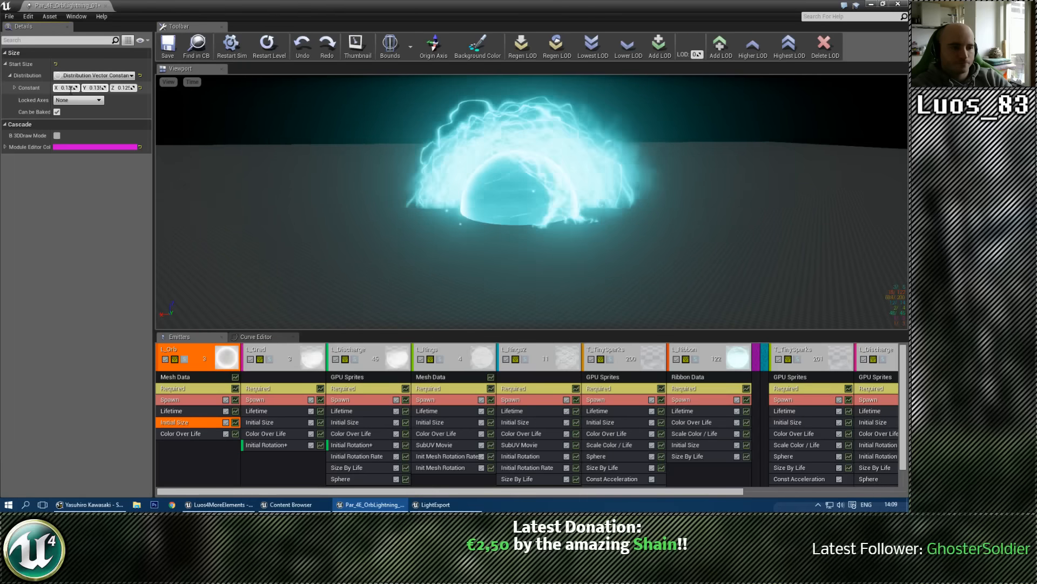
key("Tab")
type(".135")
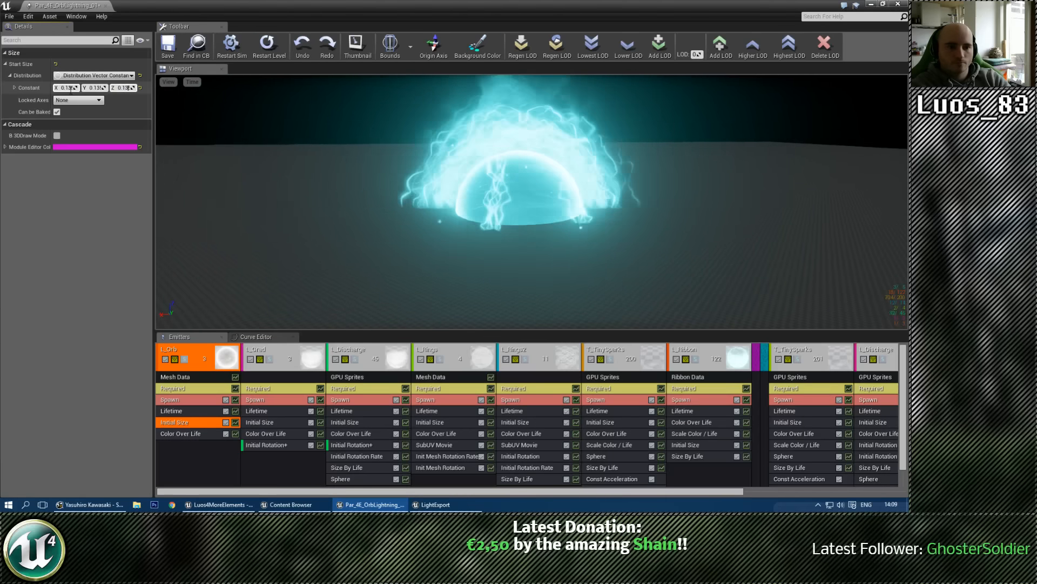
key("Return")
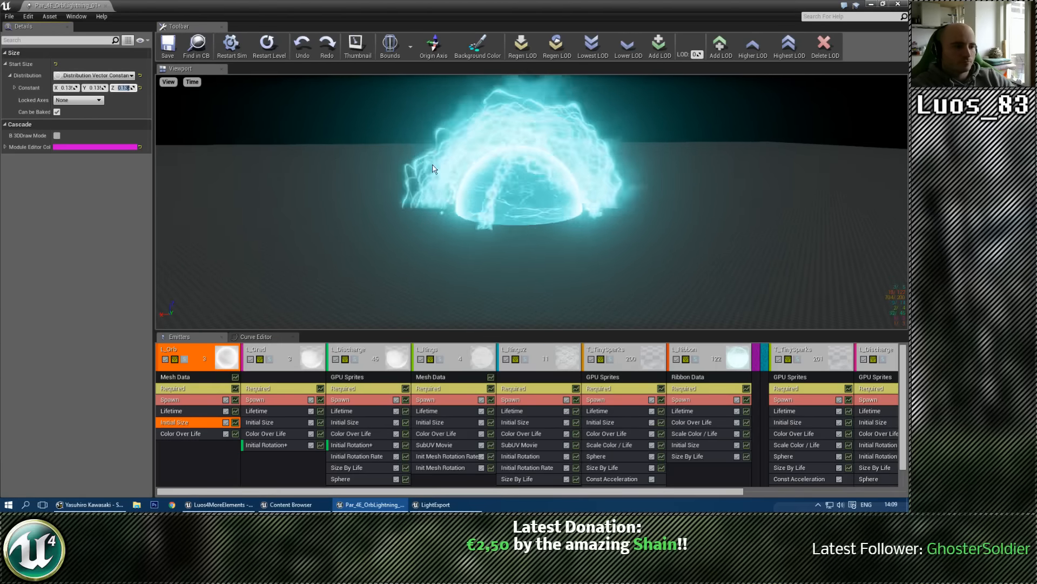
Step: Check the enlarged orb from farther away, then save the lightning orb particle system and minimise its editor
mouse_move(432, 169)
left_mouse_down()
mouse_move(462, 197)
mouse_move(449, 171)
left_mouse_up()
scroll(450, 171, "down", 4)
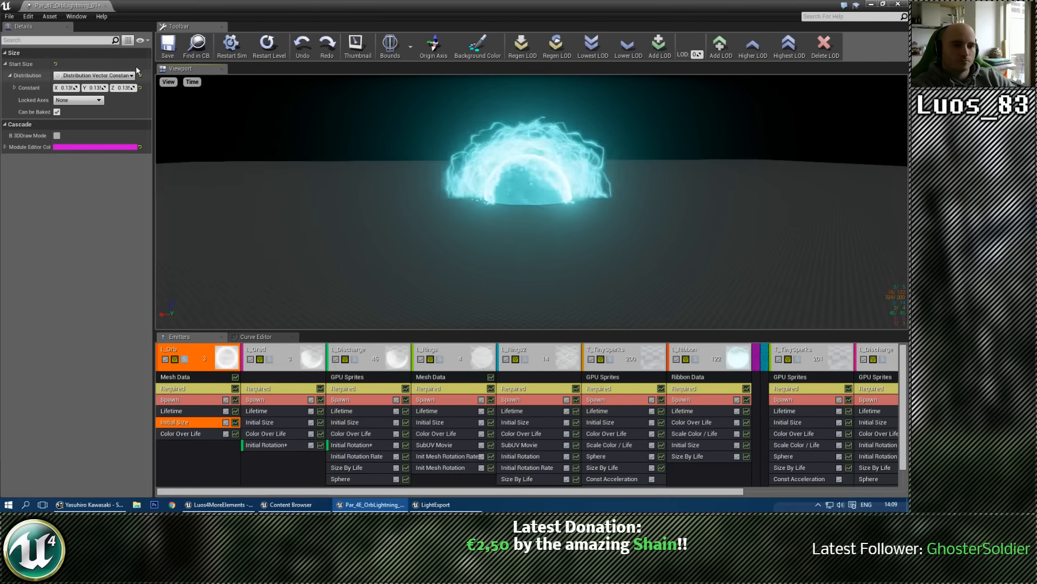
left_click(167, 46)
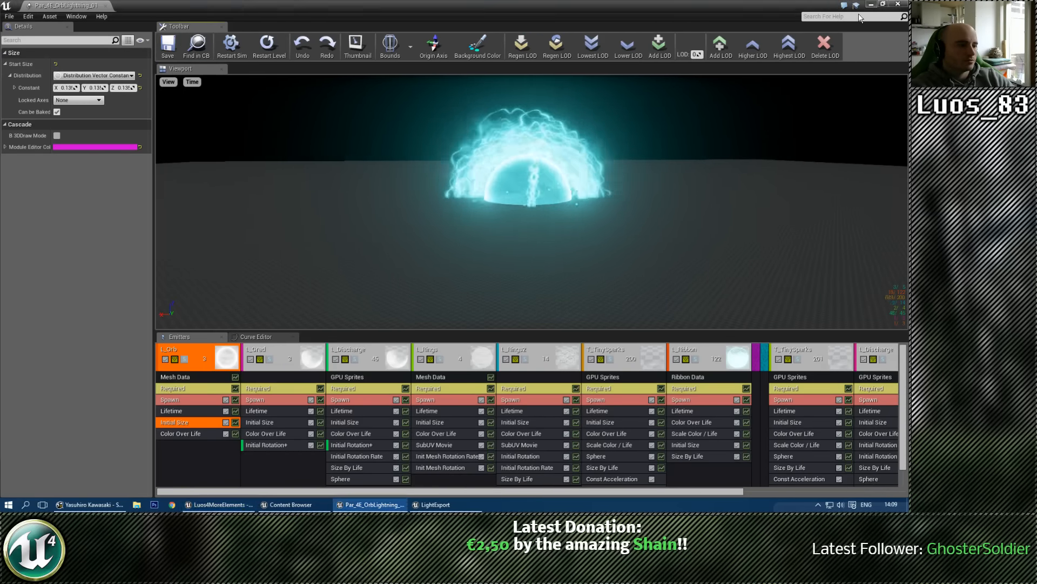
left_click(871, 5)
Step: Play the showcase level and examine the Ice Attack and Ice Defence effects in the Ice Spell room
left_click(304, 48)
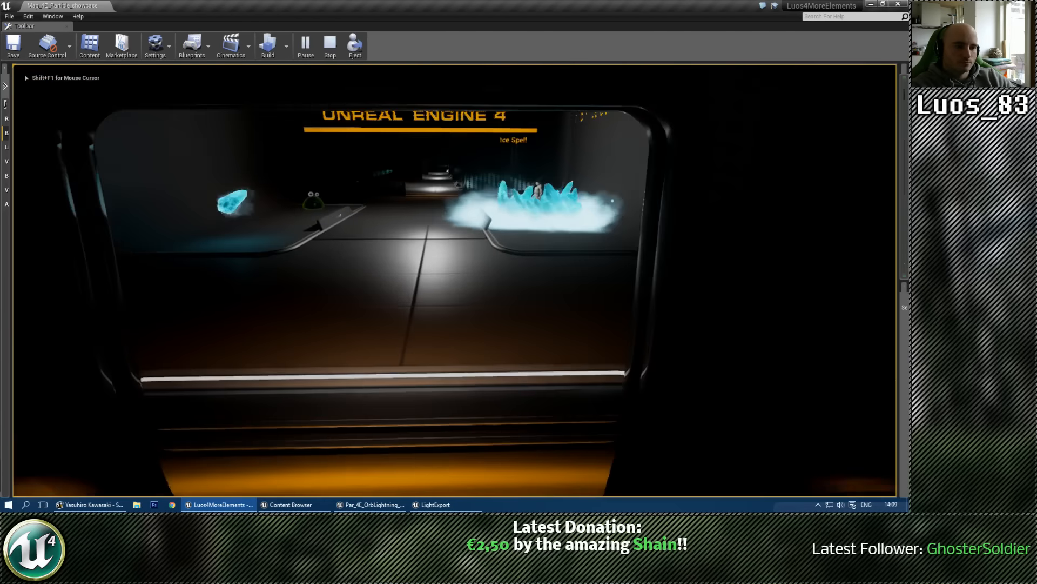
key("w")
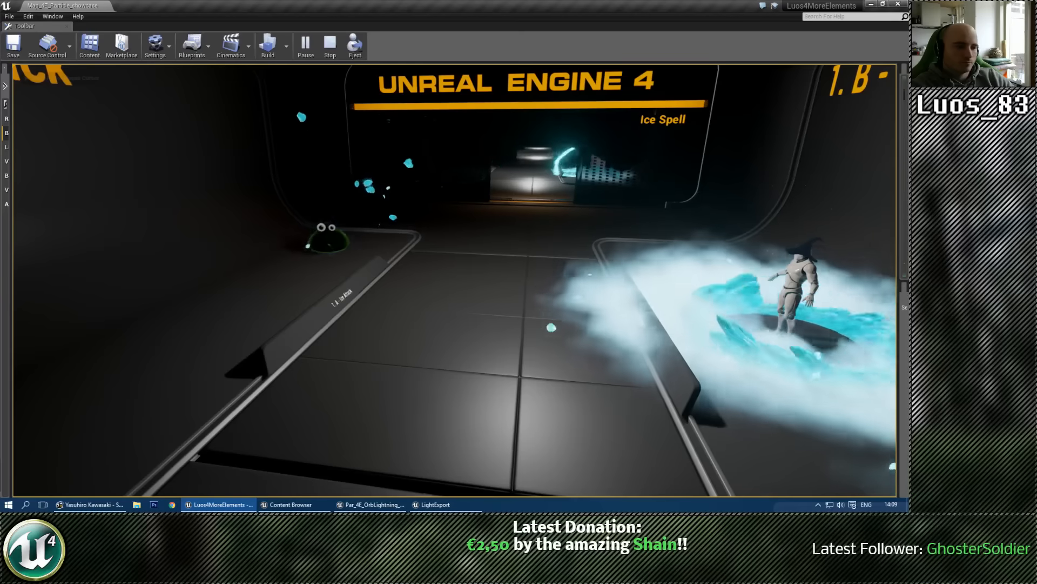
key("d")
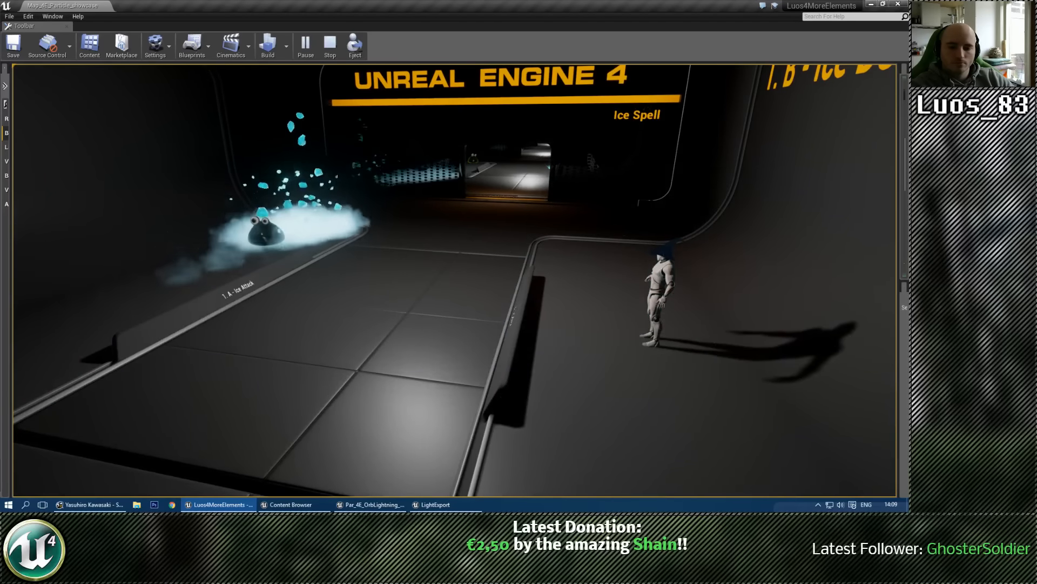
key("w")
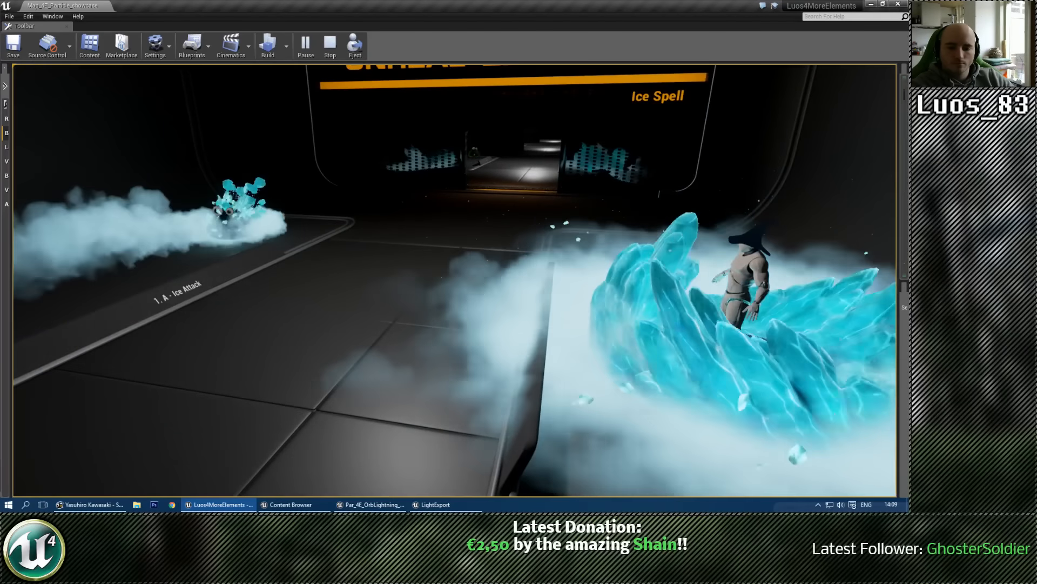
key("w")
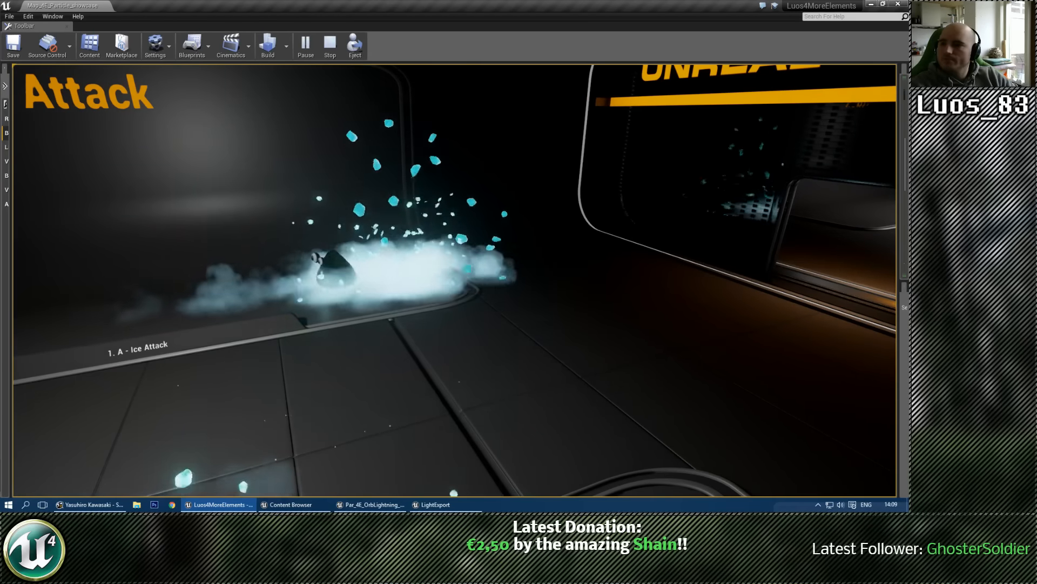
key("super")
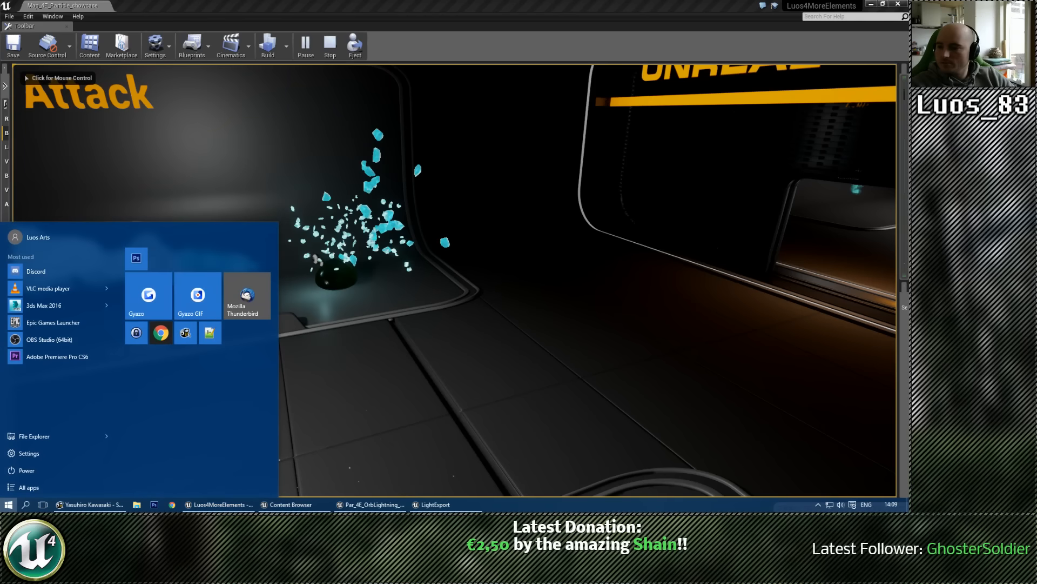
key("super")
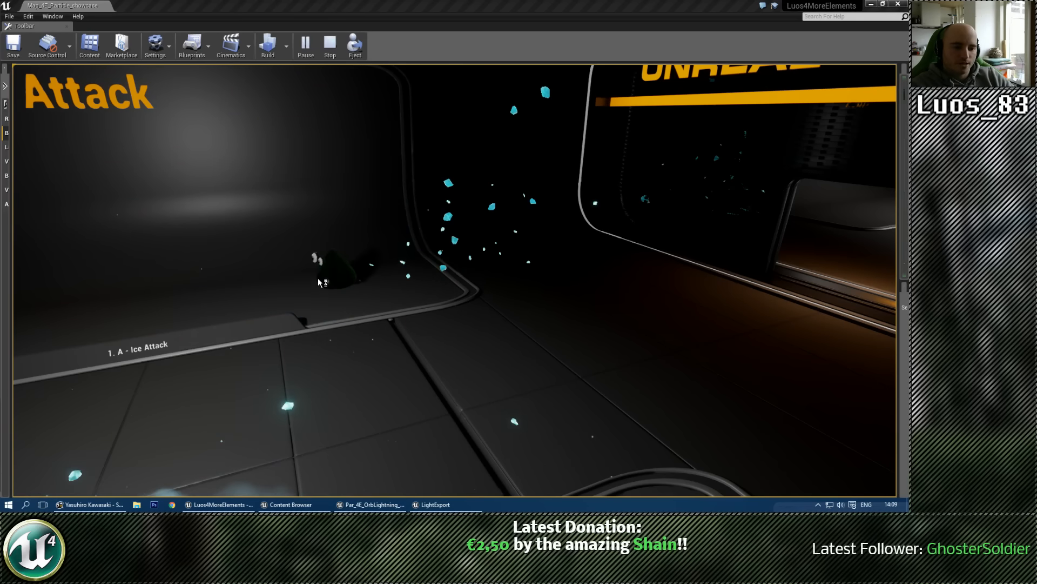
left_click(455, 280)
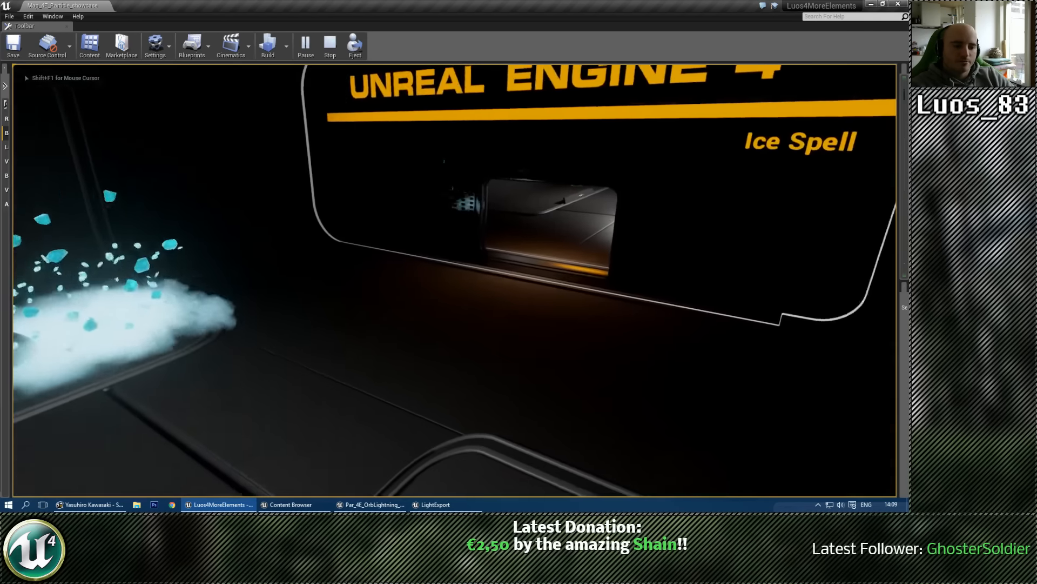
Step: Walk through the Lightning Spell and Dark Spell rooms and examine their attack and defence effects
key("w")
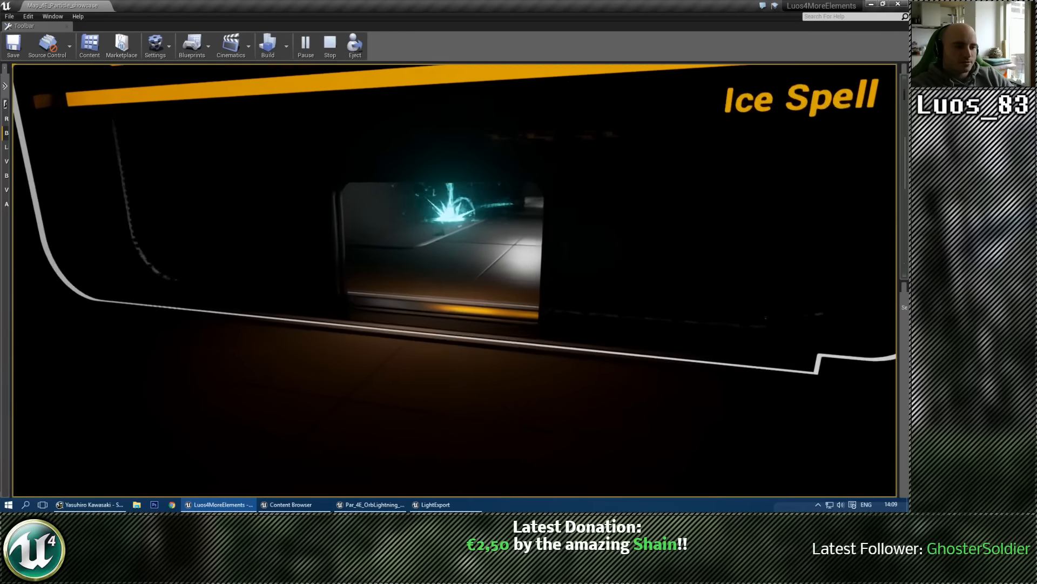
key("w")
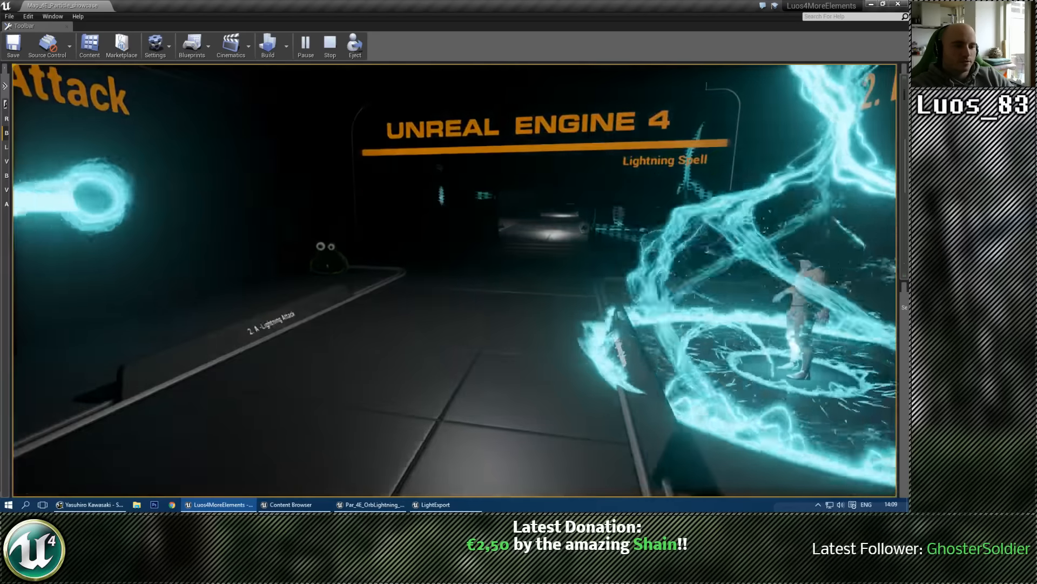
key("w")
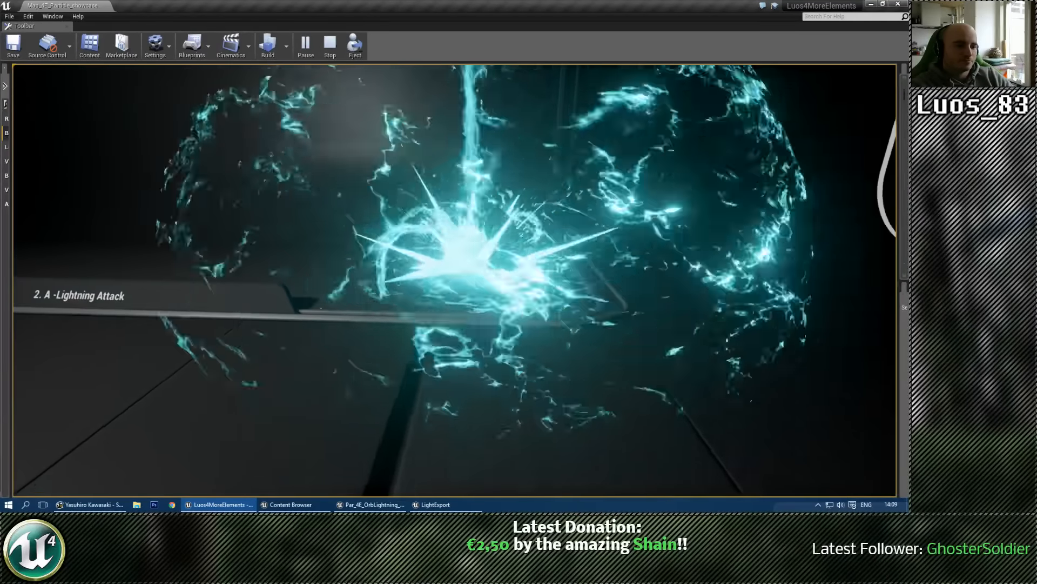
key("w")
key("w")
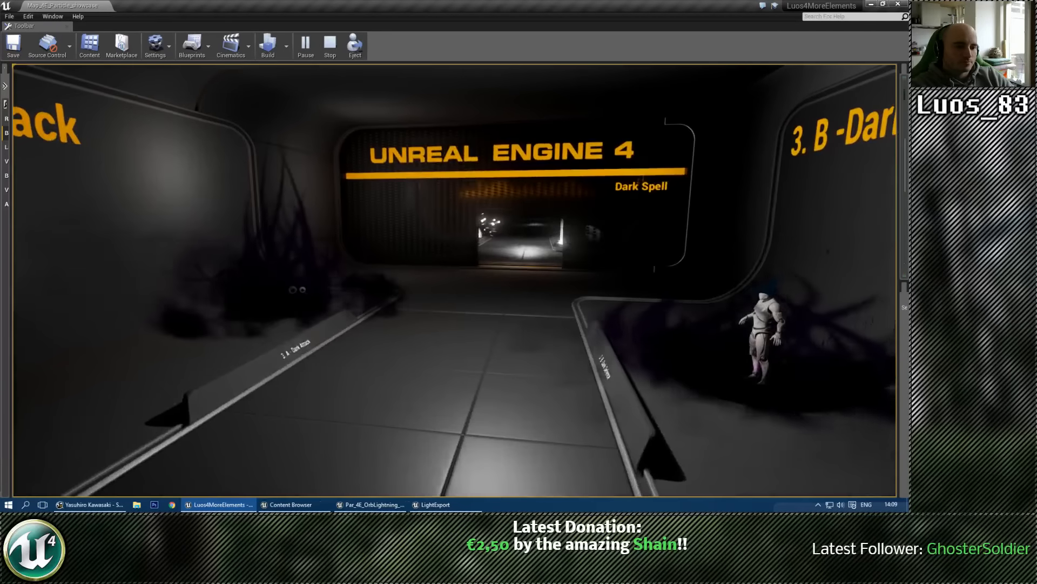
key("w")
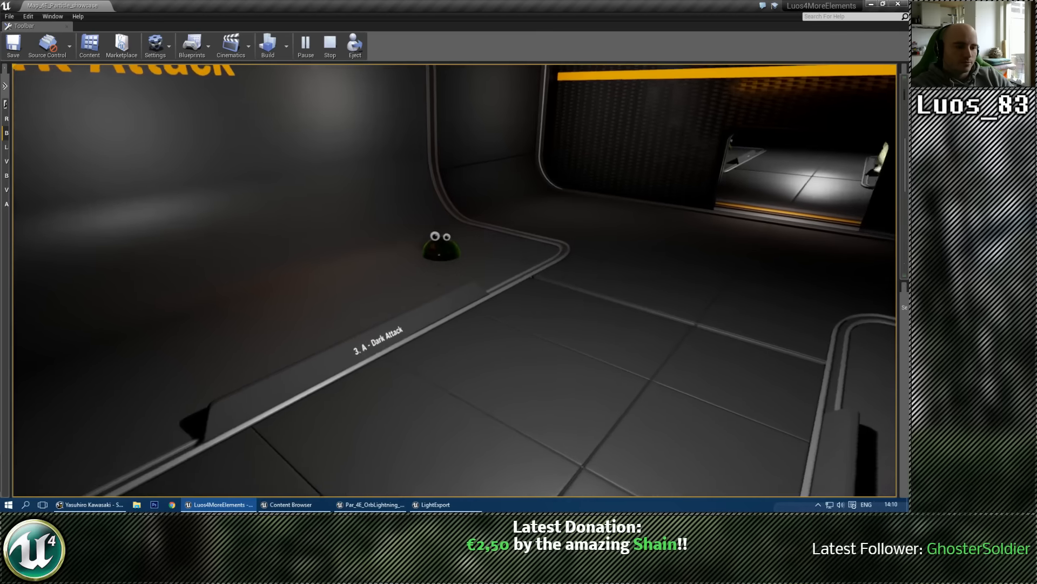
Step: Continue to the Light Spell room, examine the Light Attack and Light Defence effects, and stop the play session
key("w")
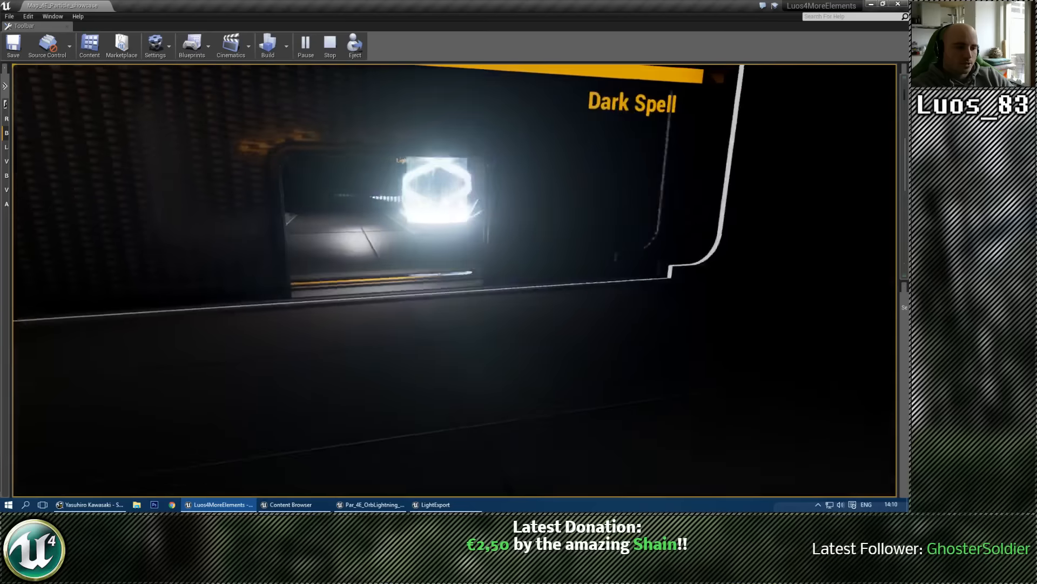
key("w")
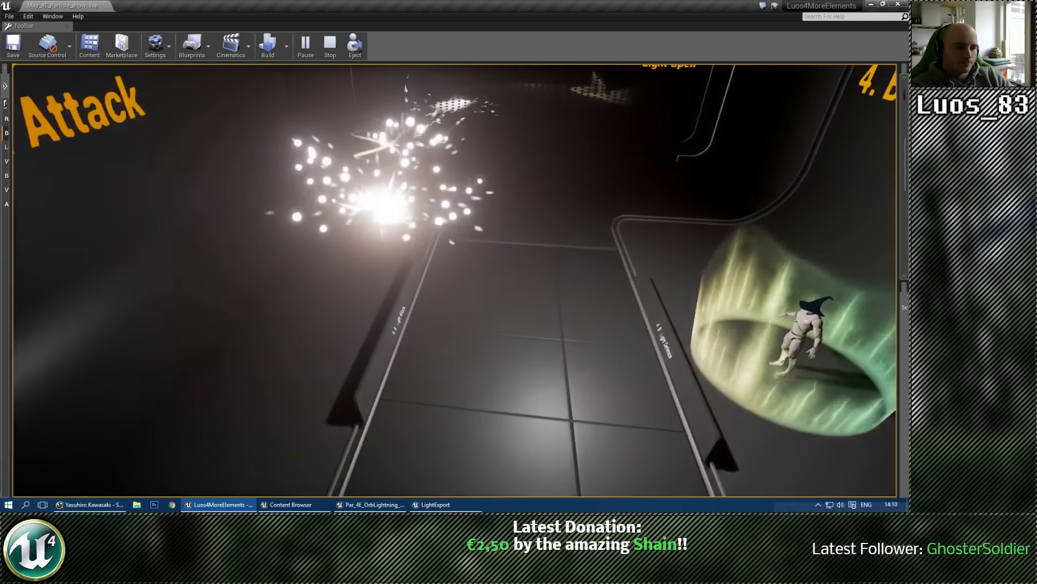
key("d")
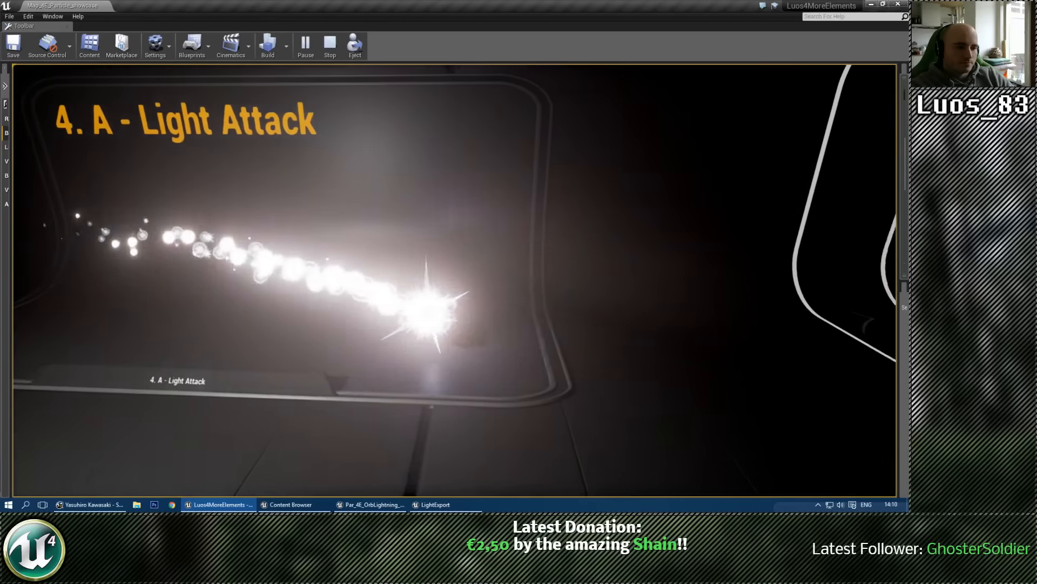
key("w")
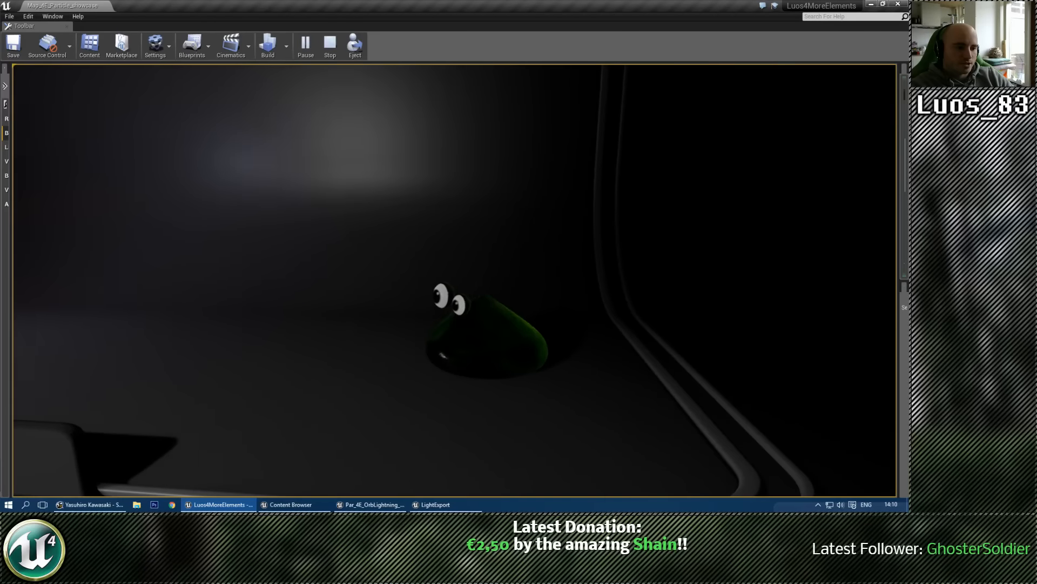
key("d")
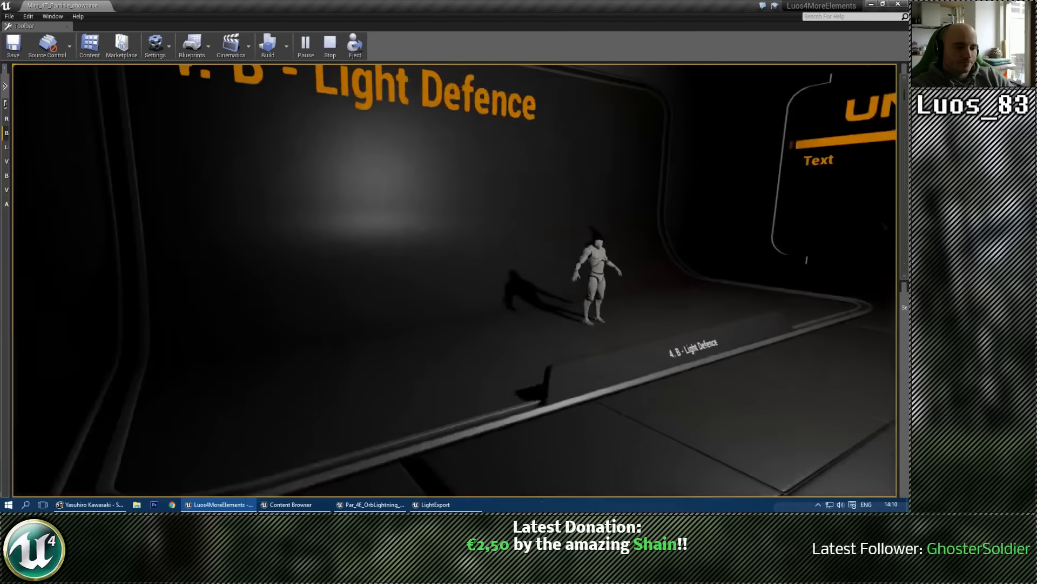
key("Escape")
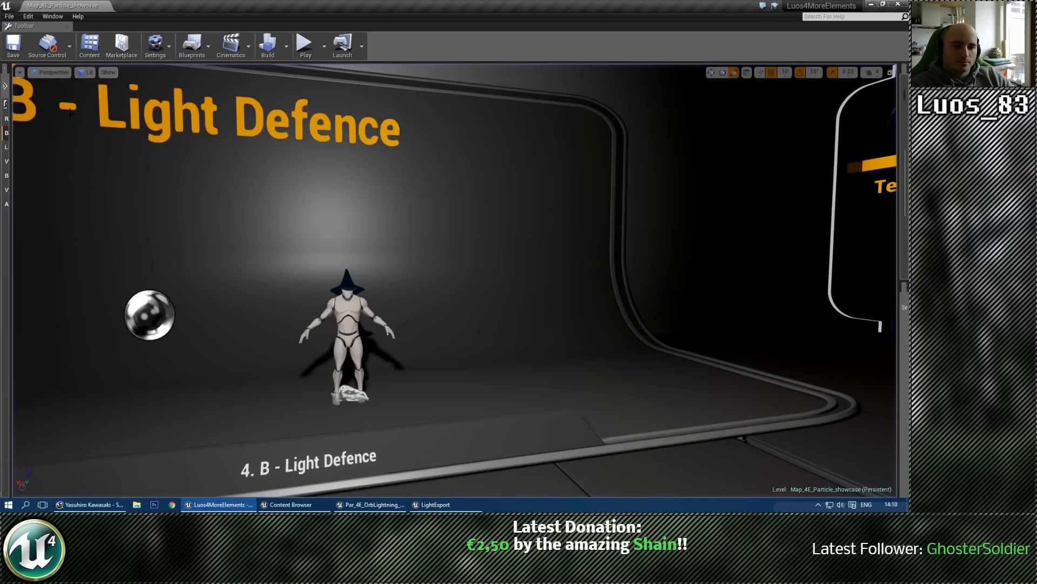
right_click_drag(324, 259, 315, 242)
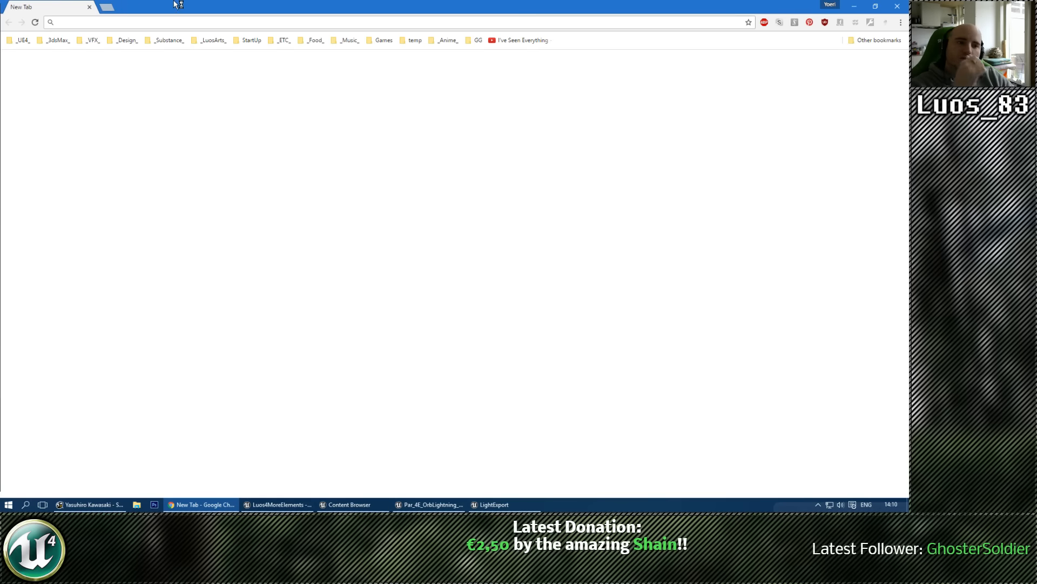
left_click_drag(178, 5, 0, 68)
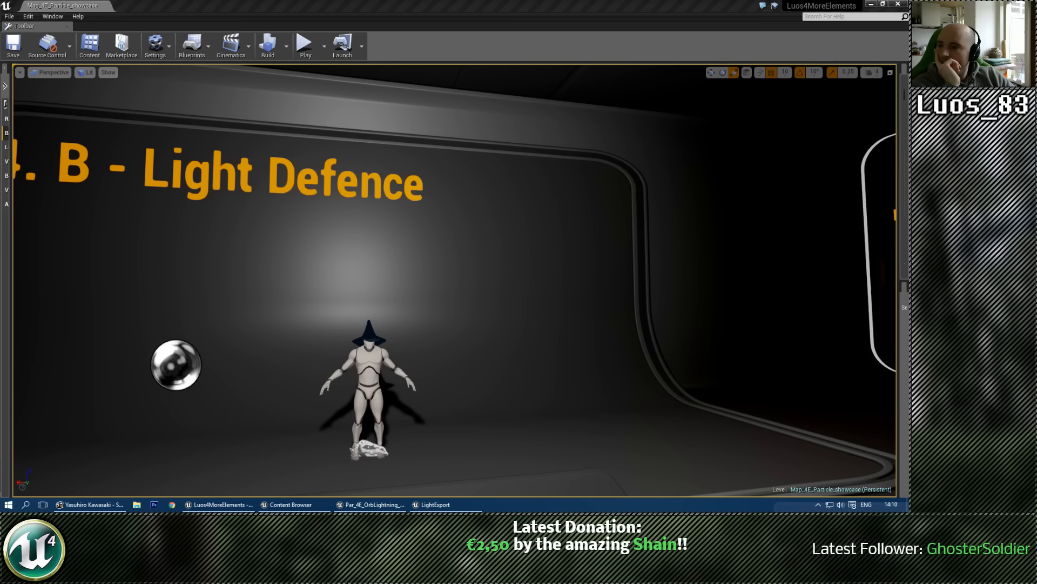
left_click_drag(0, 81, 210, 73)
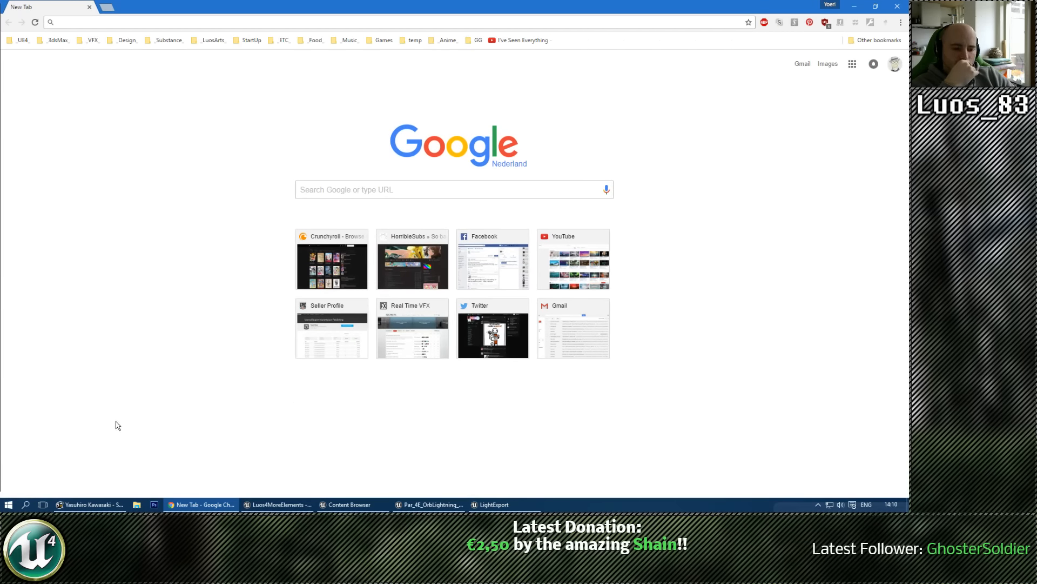
Step: Switch to MusicBee and play 11-fanfare.mp3 from the FF7 folder under Final Fantasy
left_click(90, 504)
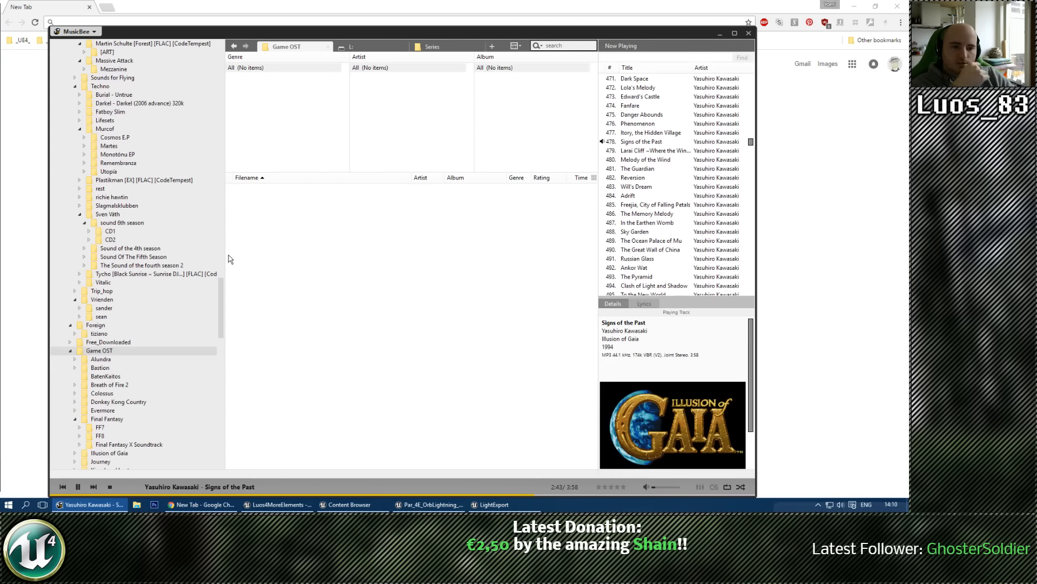
scroll(127, 354, "down", 2)
left_click(101, 377)
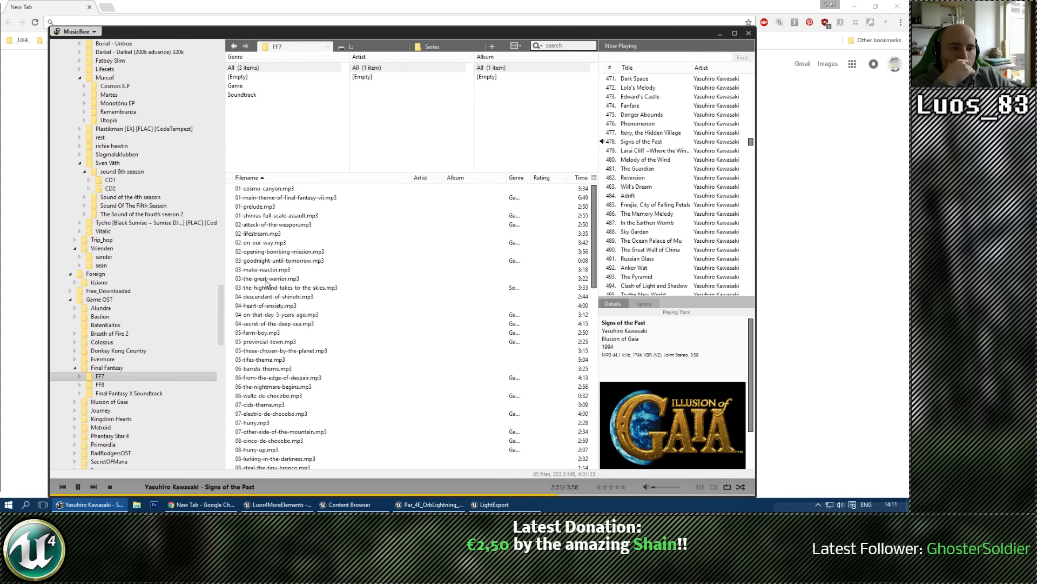
left_click(262, 306)
scroll(275, 300, "down", 4)
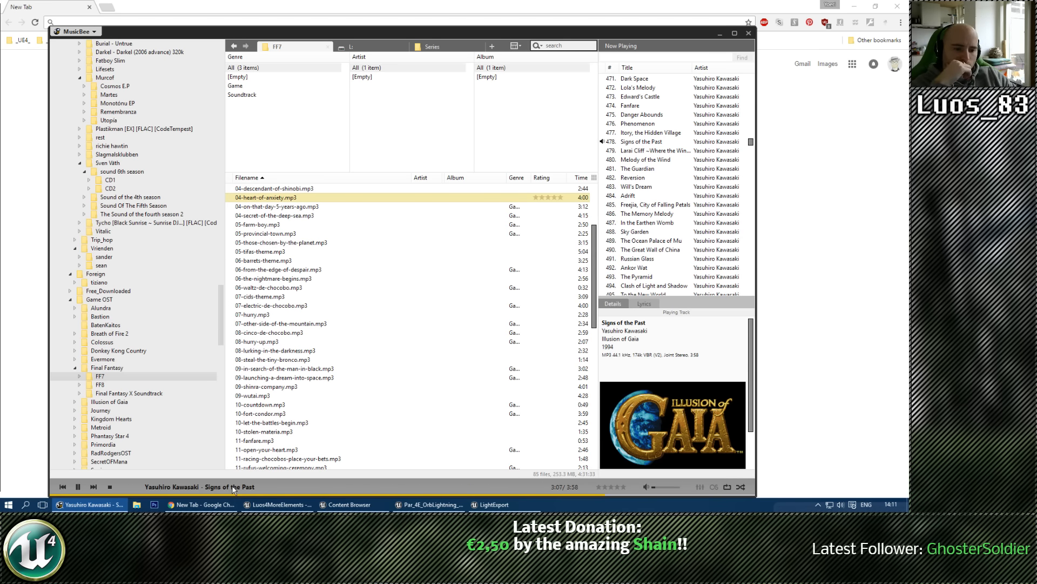
double_click(263, 441)
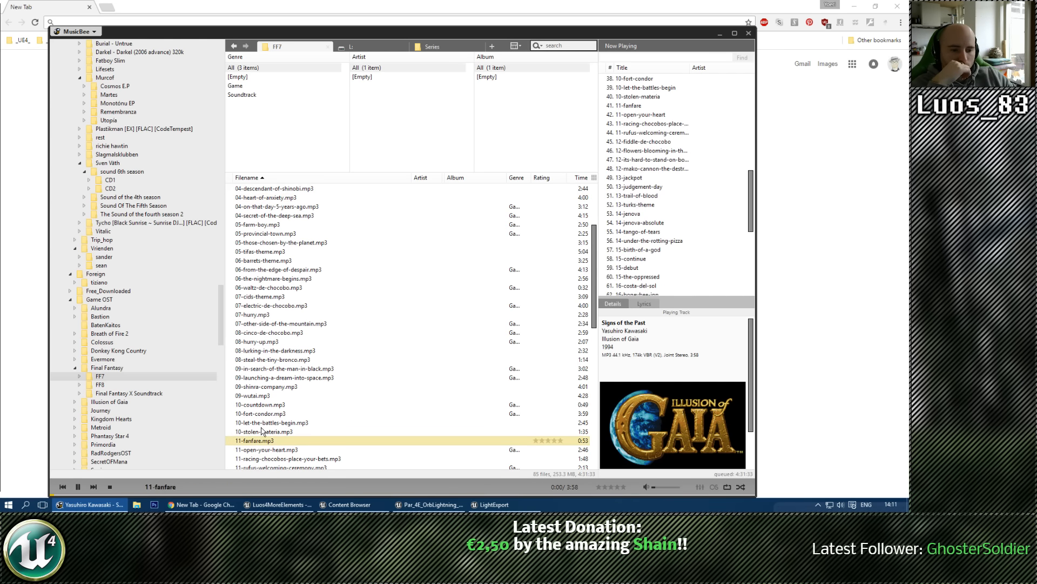
Step: Locate 11-fanfare.mp3 in Windows Explorer to view its FF7 folder, and close the folder window
scroll(335, 380, "down", 4)
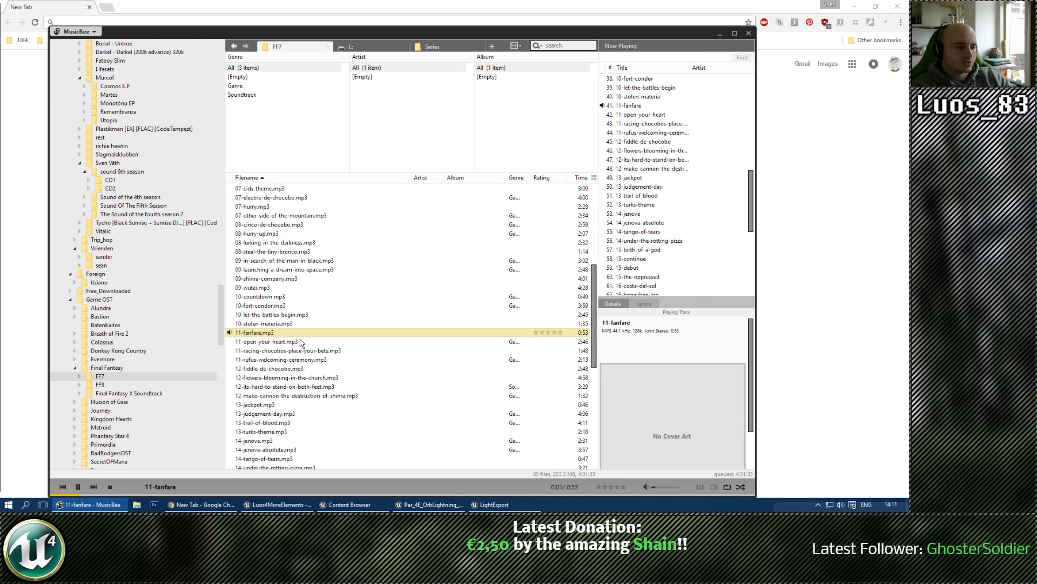
right_click(279, 337)
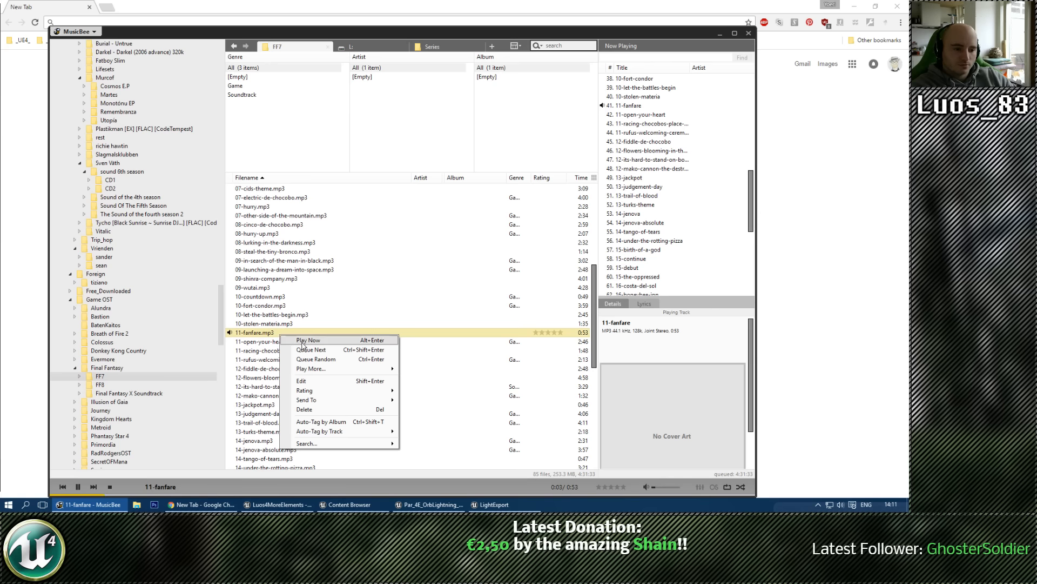
mouse_move(317, 443)
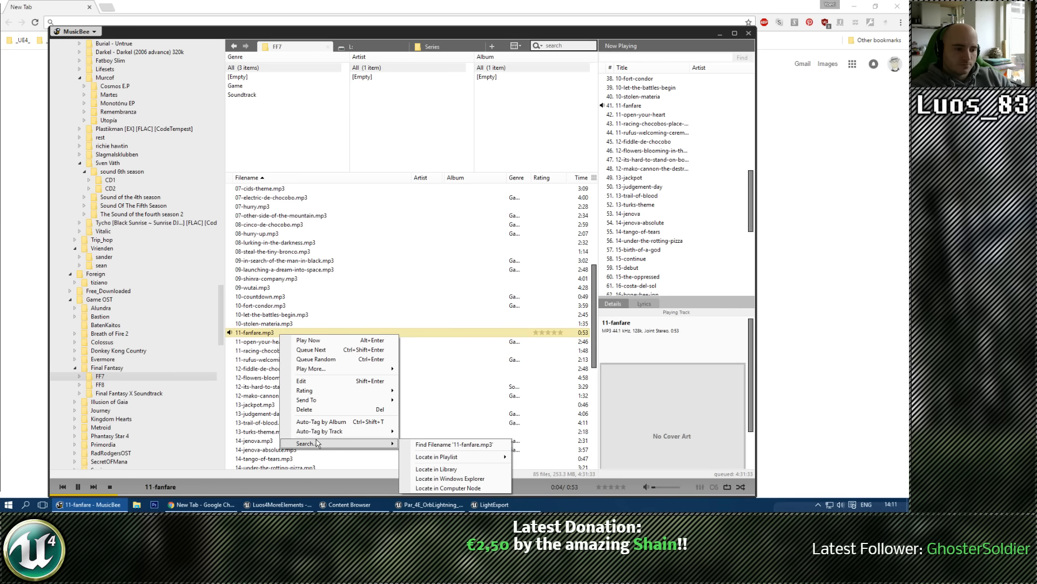
left_click(454, 479)
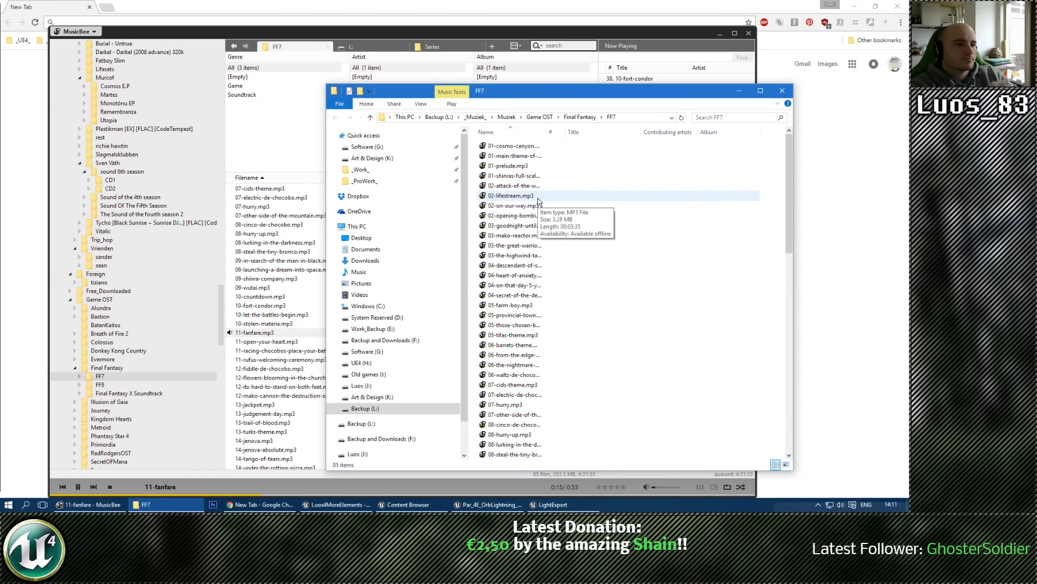
left_click_drag(638, 92, 574, 108)
left_click(718, 105)
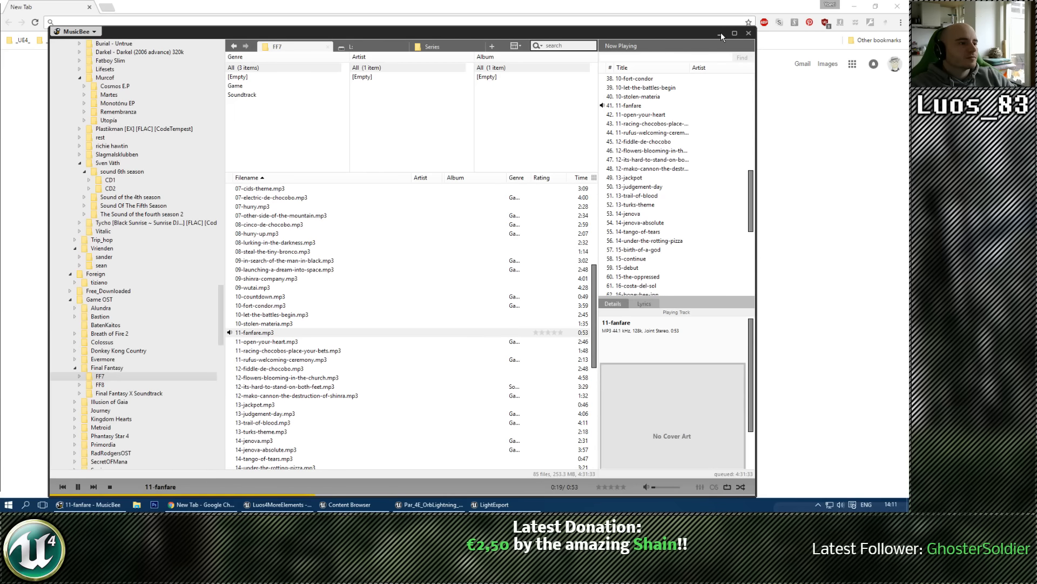
Step: Skip to the next track in MusicBee and minimize the MusicBee, Chrome and Unreal Editor windows
left_click(91, 487)
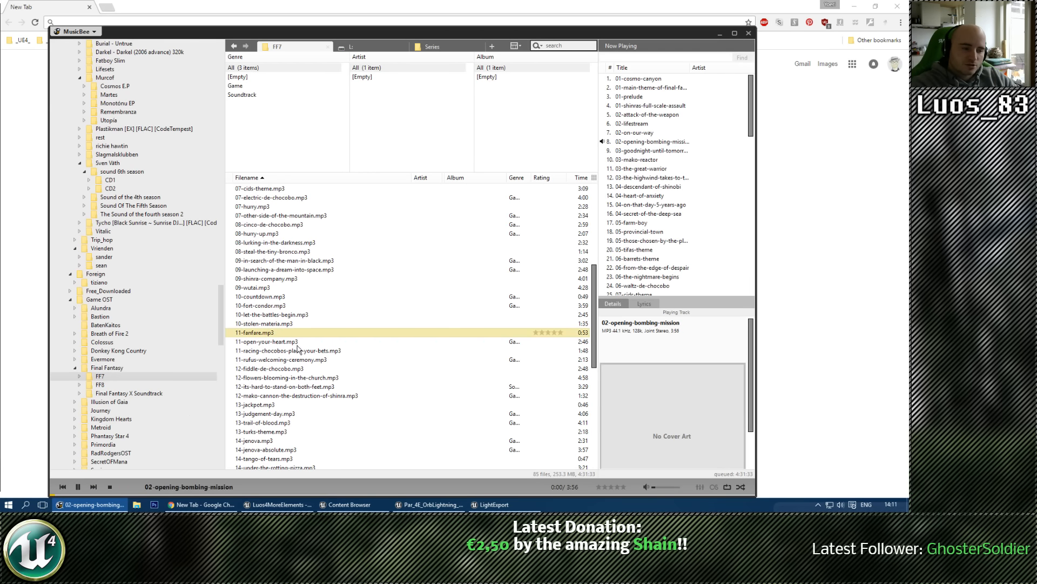
left_click(720, 34)
left_click(854, 6)
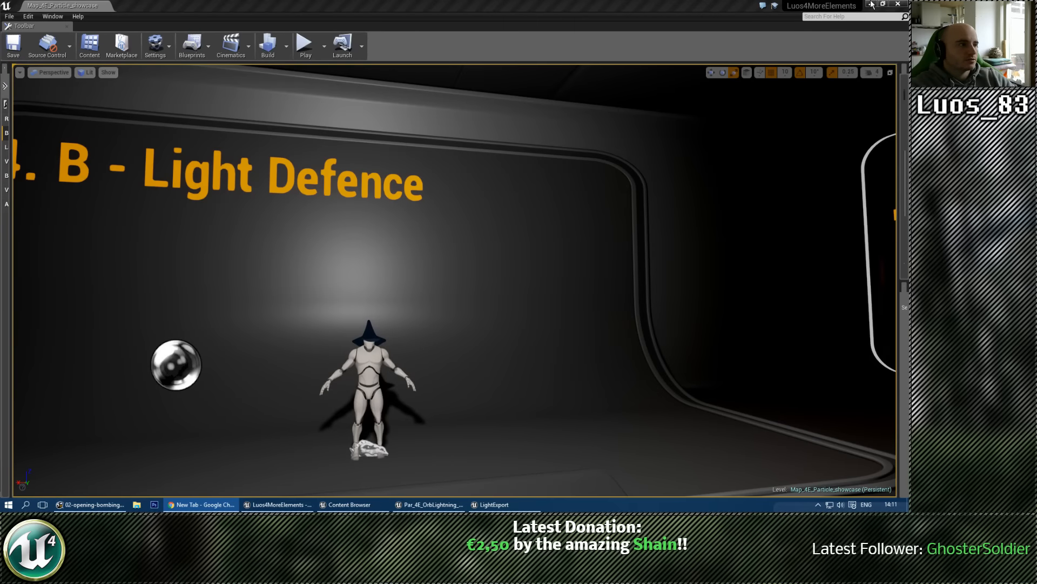
left_click(872, 4)
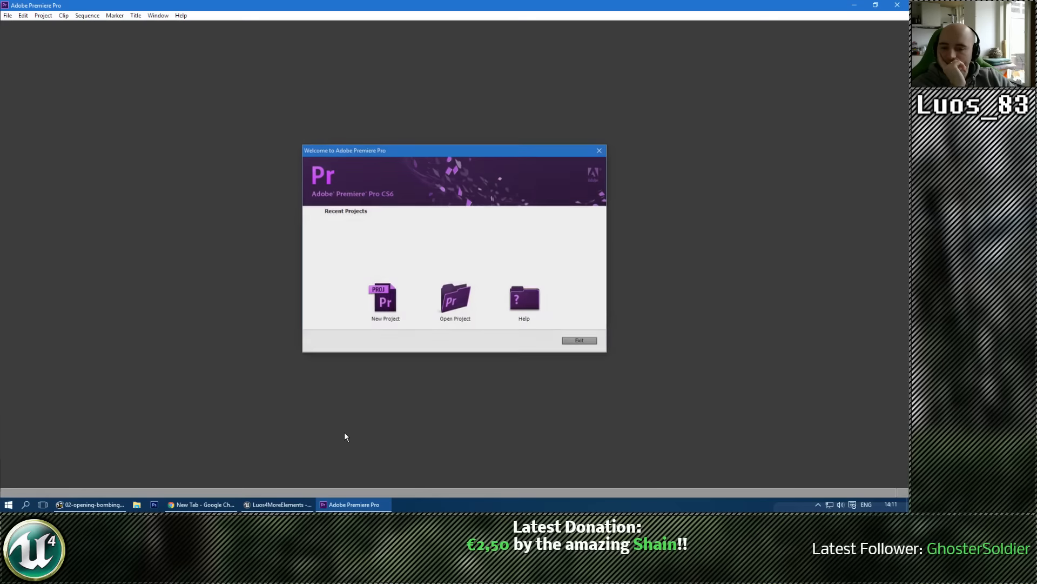
Step: In Adobe Premiere Pro, create the project Untitled, overwriting the existing one, and add Sequence 01 with the custom Videos preset
left_click(387, 301)
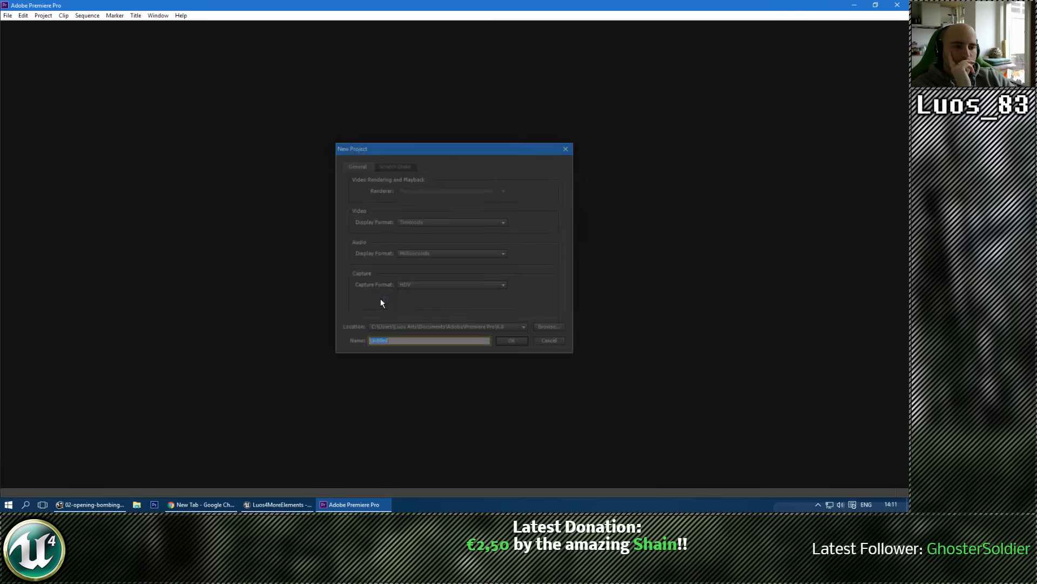
left_click(511, 342)
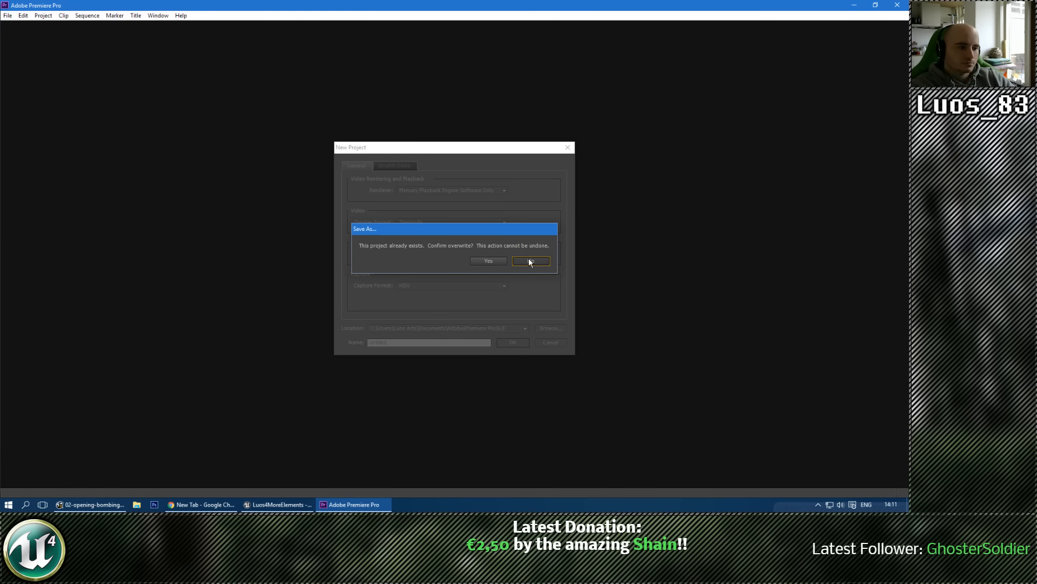
left_click(501, 264)
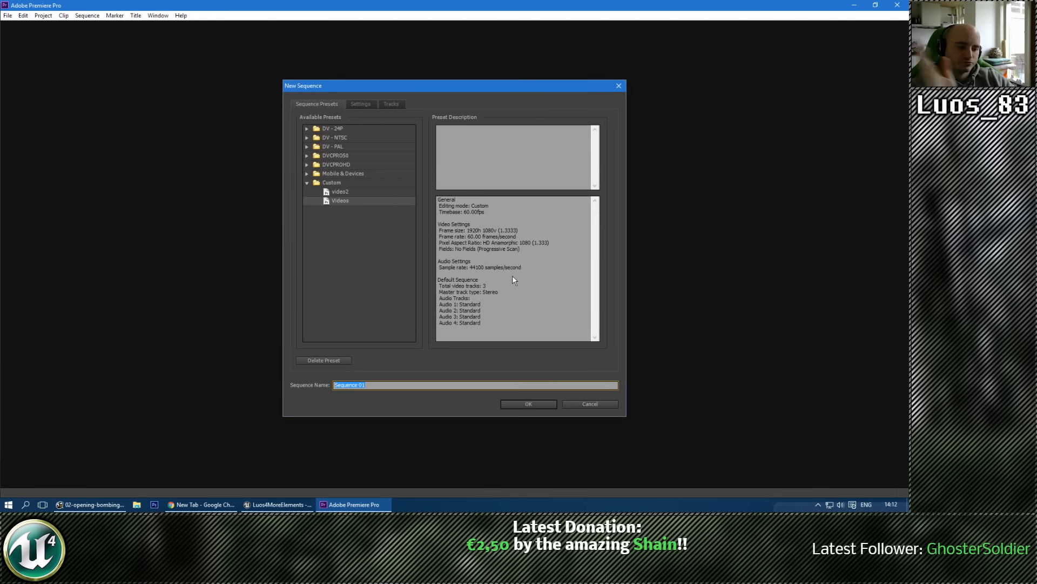
left_click(528, 405)
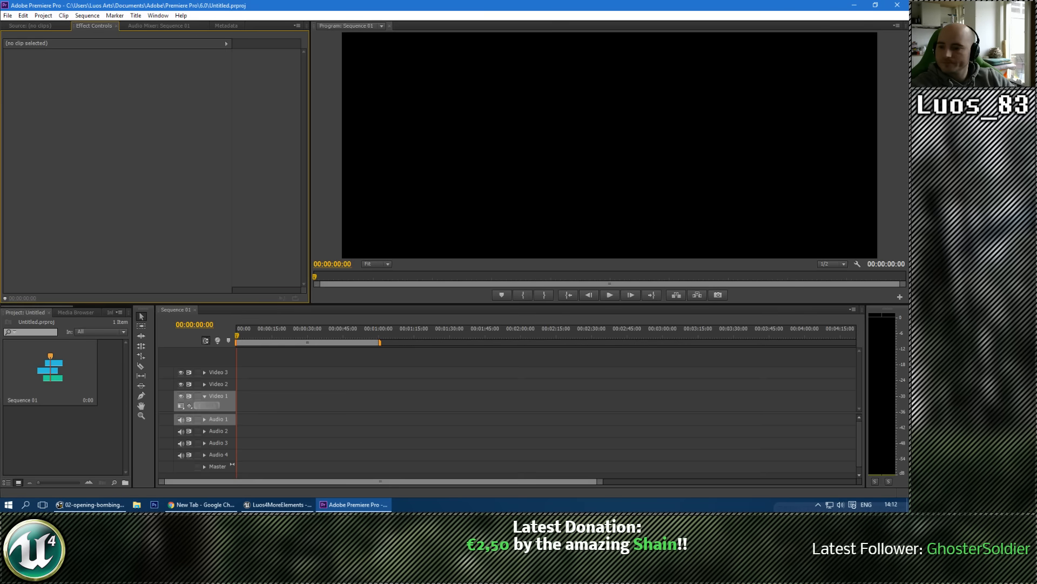
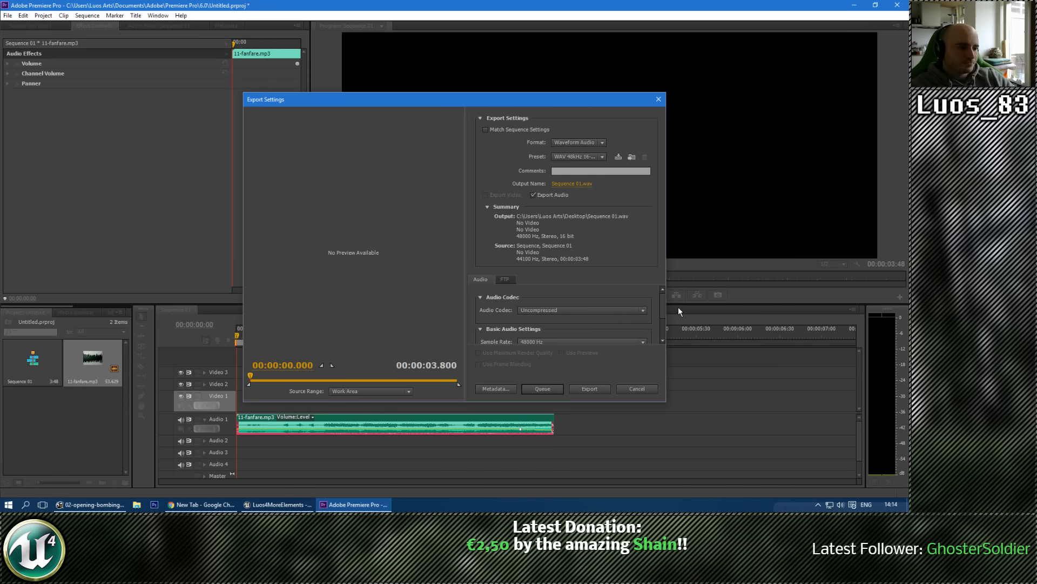
Step: Export the sequence as Waveform Audio to Sequence 01.wav with a 44100 Hz sample rate and 16 bit sample size
left_click_drag(664, 298, 666, 313)
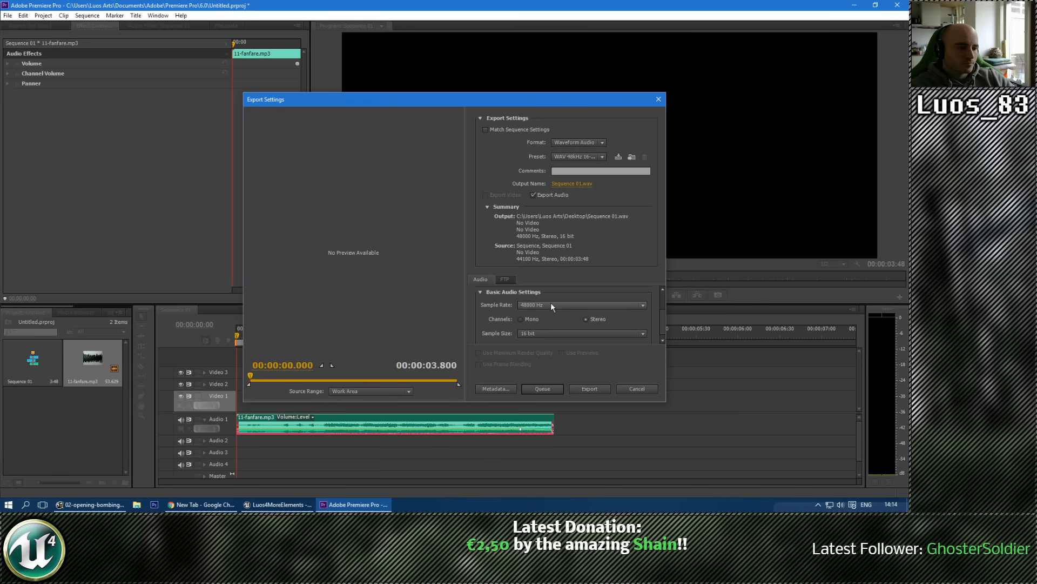
left_click(551, 305)
left_click(551, 370)
left_click(557, 333)
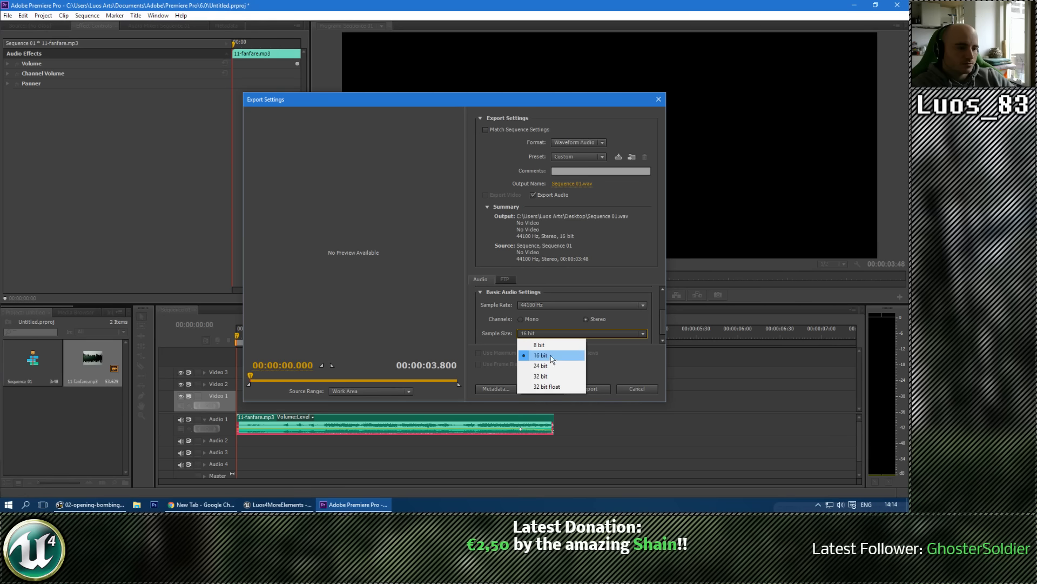
scroll(663, 320, "down", 2)
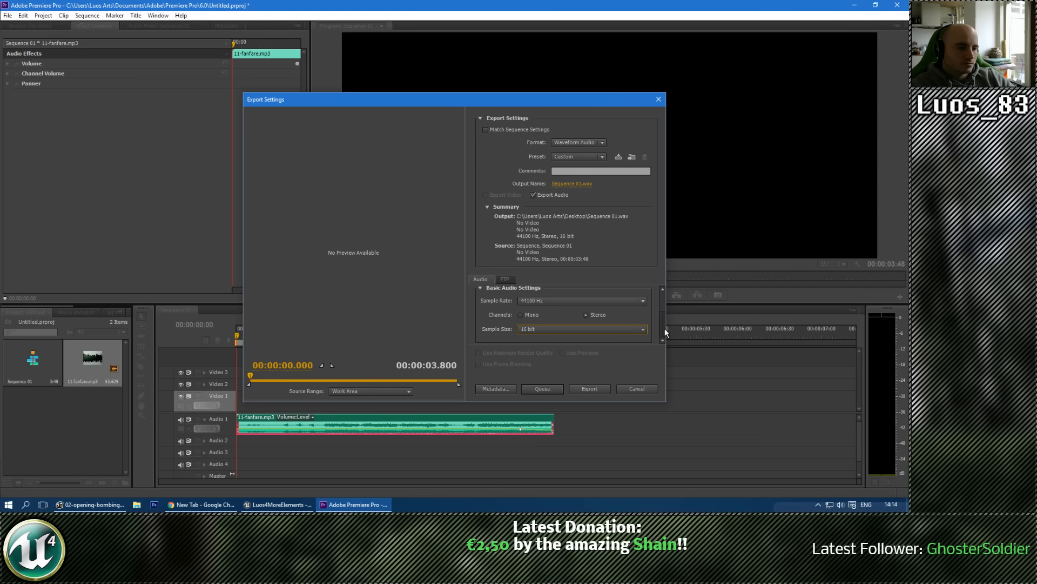
left_click(596, 390)
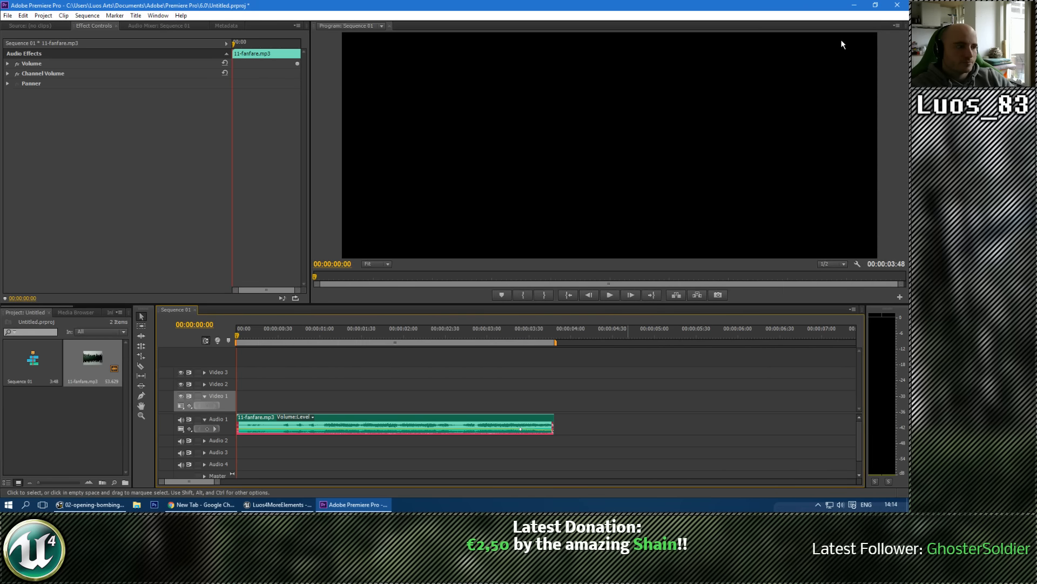
Step: Minimize Premiere Pro, bring the StreamPro browser window into view, and open the first Lu_Overlay for editing
left_click(854, 5)
left_click_drag(15, 98, 327, 132)
left_click_drag(1, 141, 627, 75)
mouse_move(404, 244)
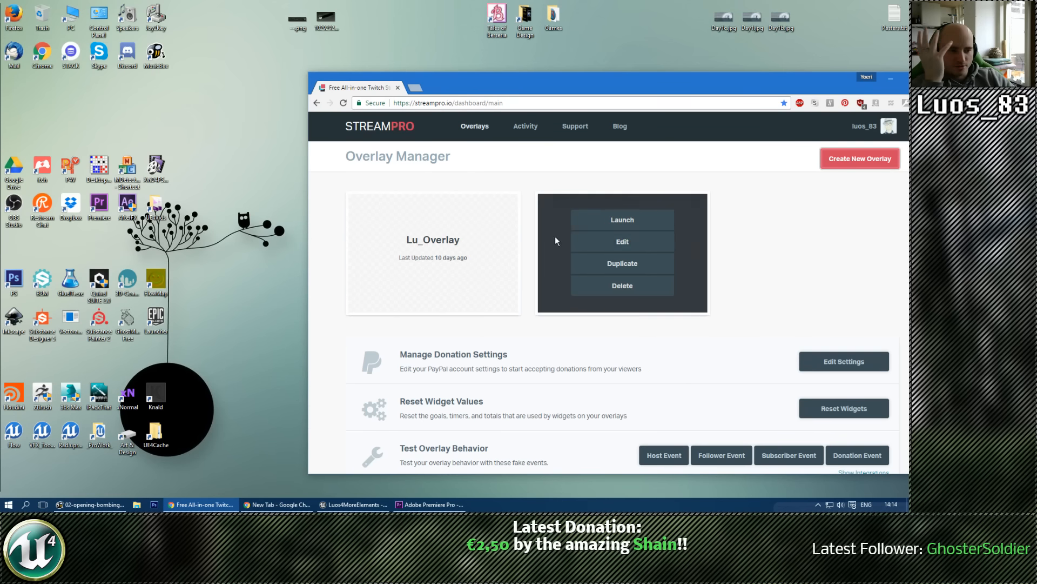
left_click(441, 241)
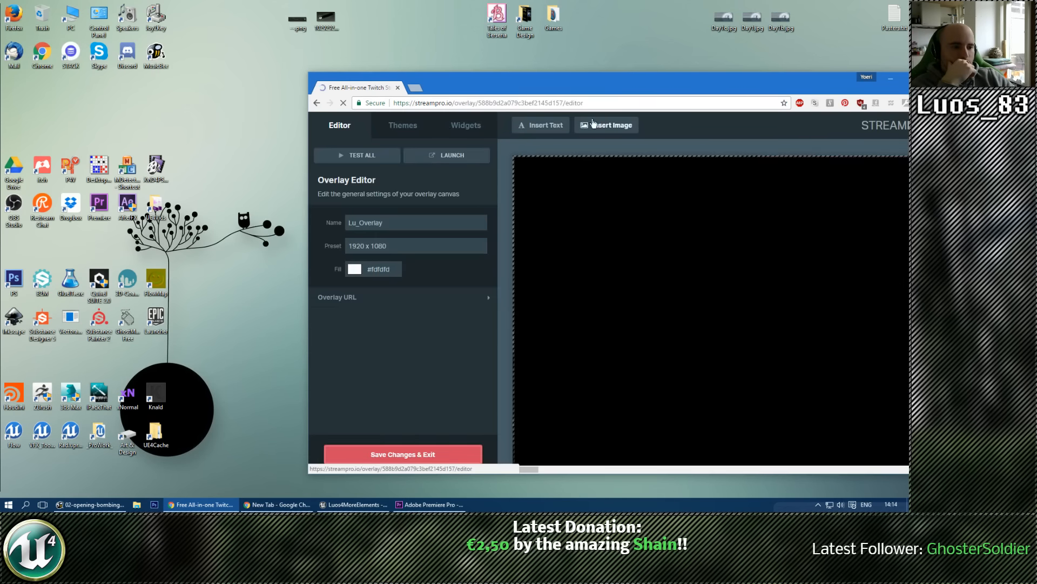
left_click_drag(608, 95, 480, 30)
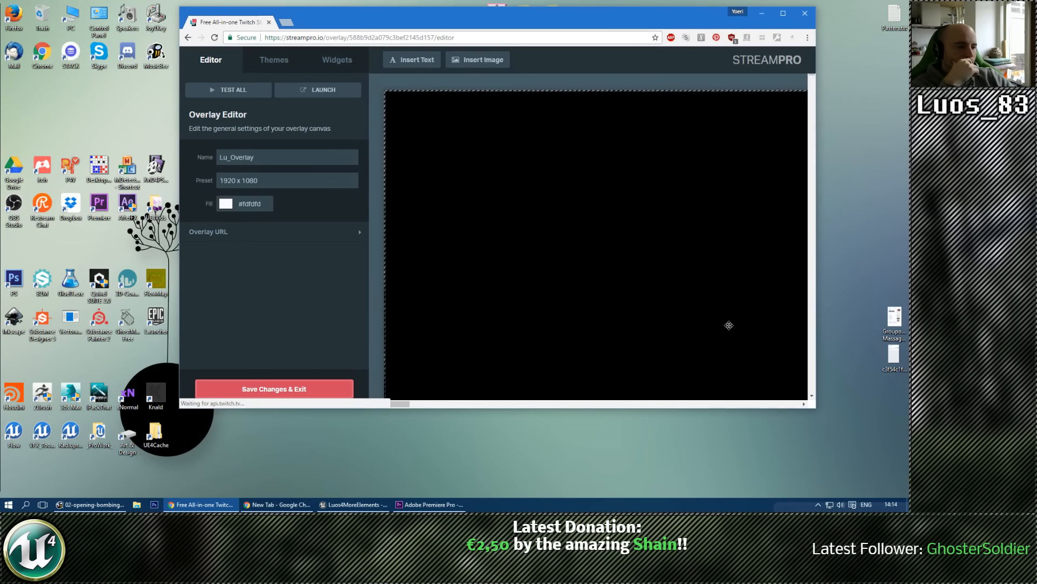
Step: Select the Subscriber Alerts widget in the overlay's bottom banner and open the media gallery from its sound options
scroll(730, 318, "down", 3)
left_click(422, 404)
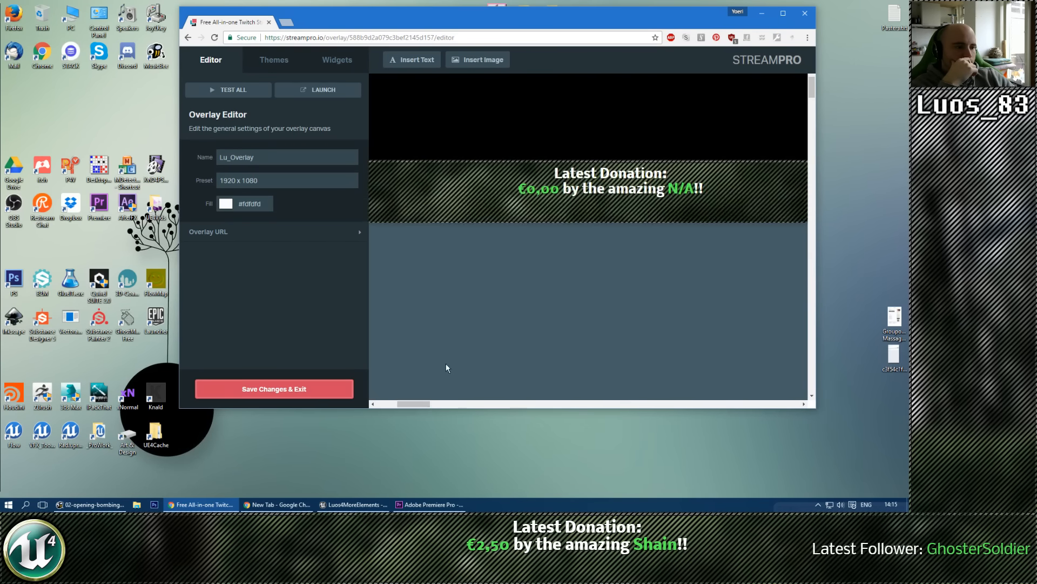
left_click(592, 187)
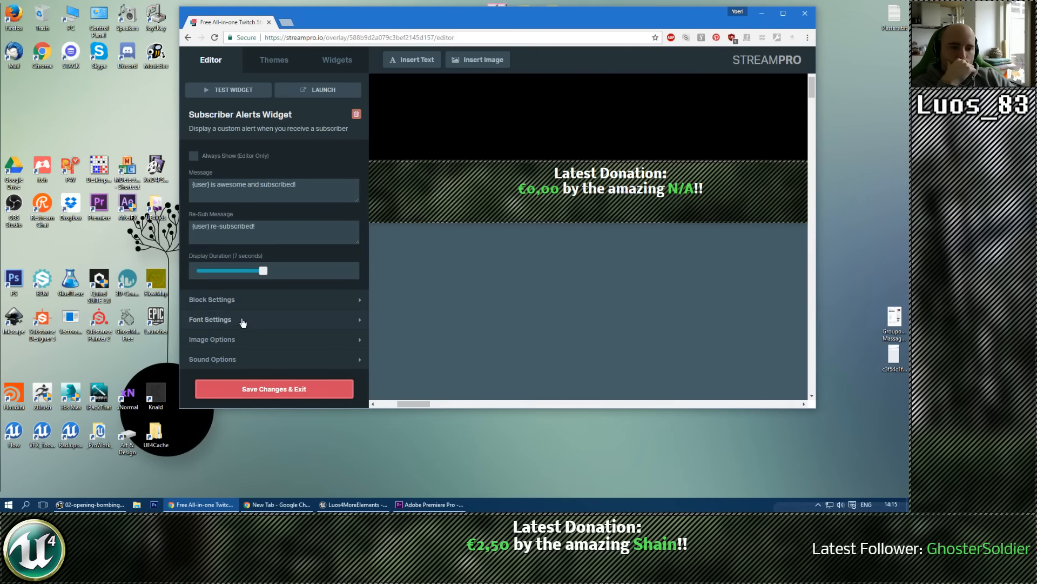
left_click(227, 358)
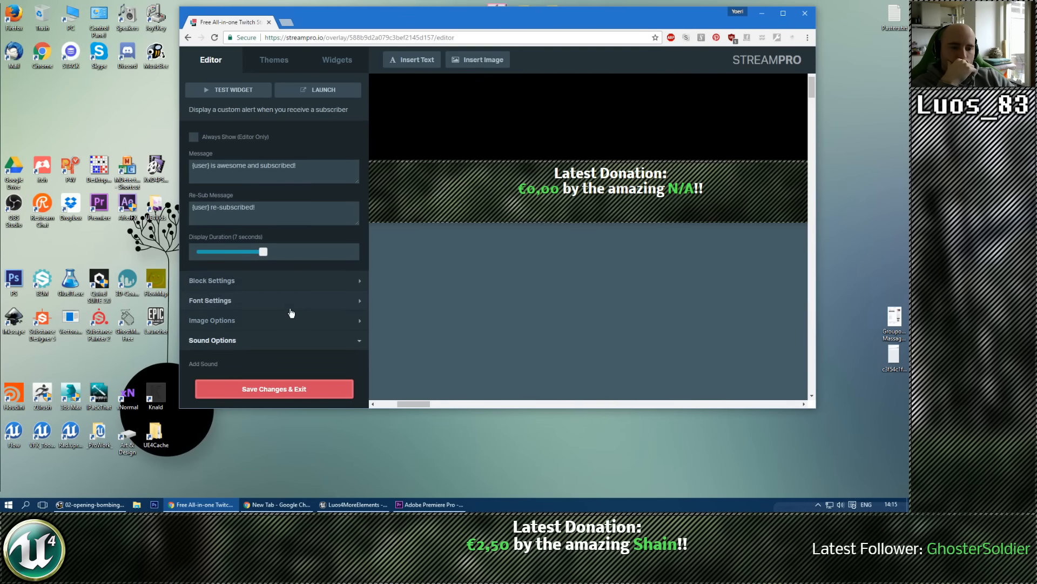
scroll(289, 311, "down", 2)
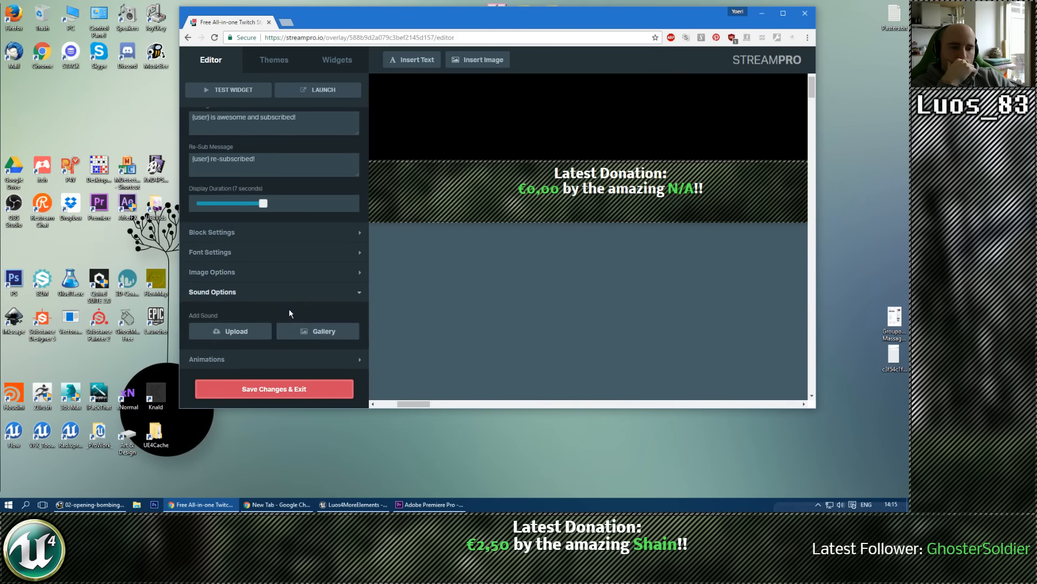
left_click(252, 332)
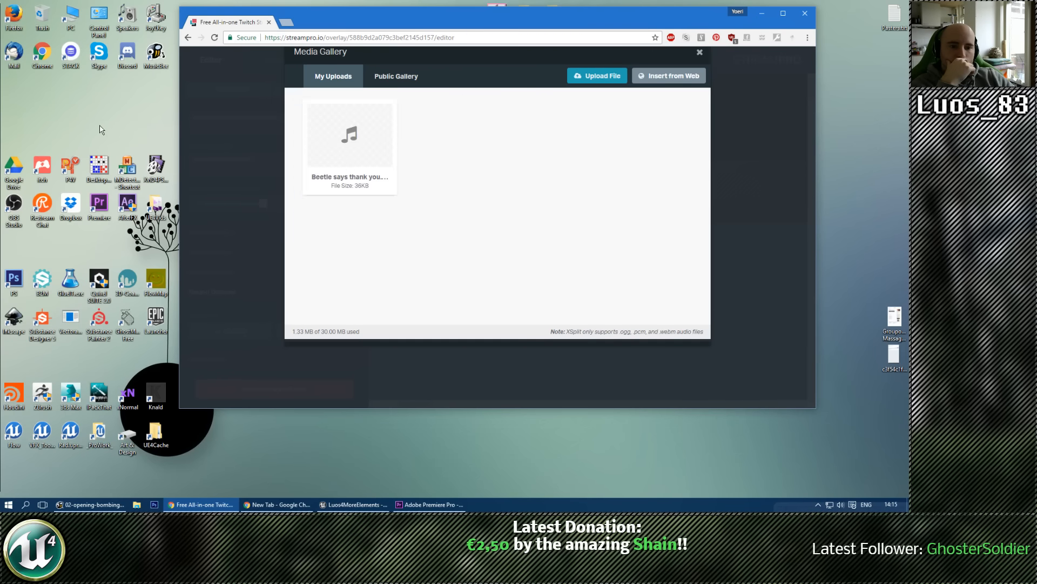
Step: Upload Sequence 01.wav from the Desktop to the media gallery and insert it as the subscriber alert sound
left_click_drag(386, 9, 572, 28)
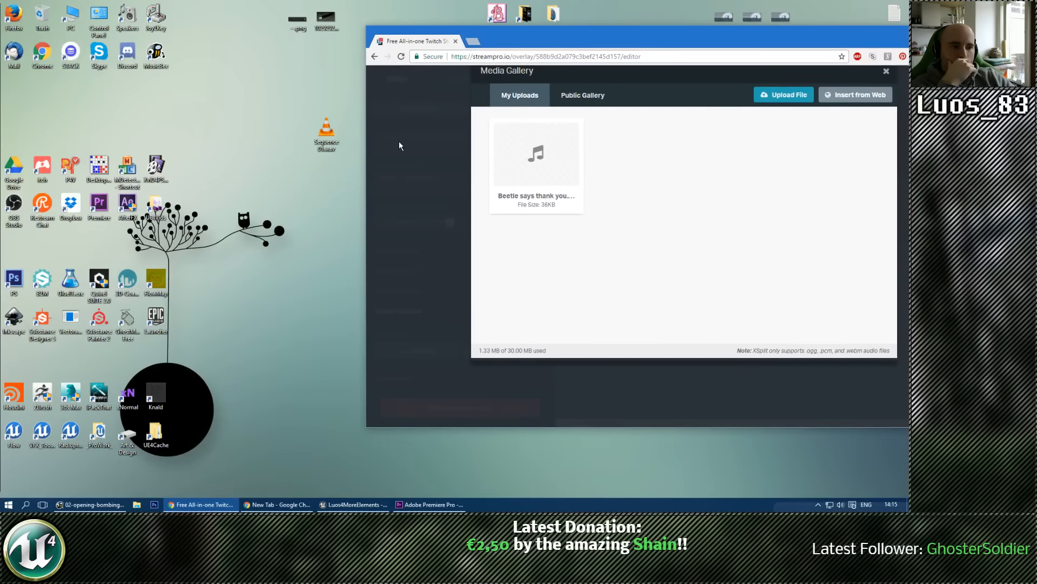
left_click_drag(319, 130, 653, 168)
left_click(783, 94)
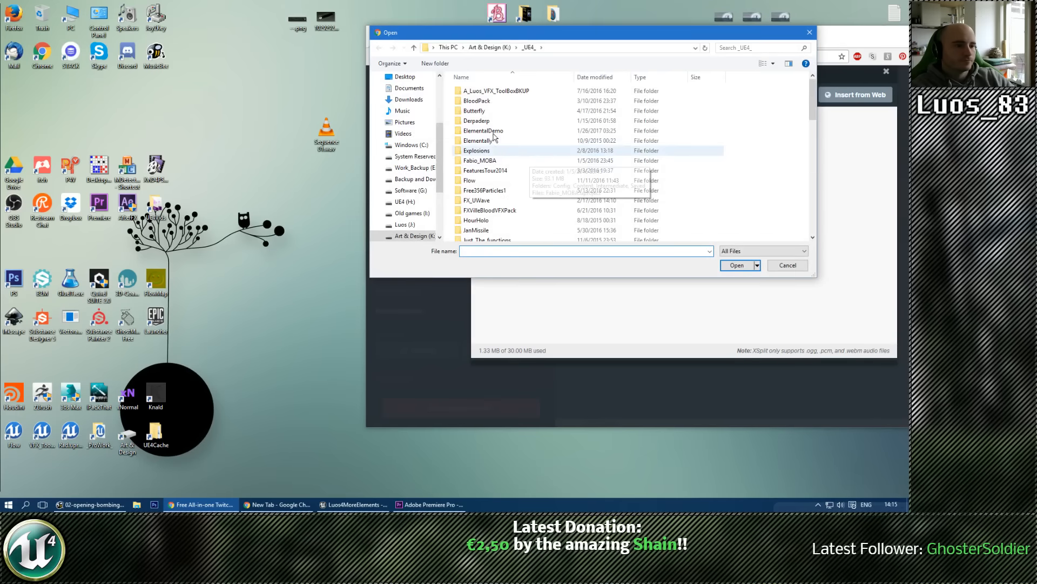
scroll(419, 144, "up", 3)
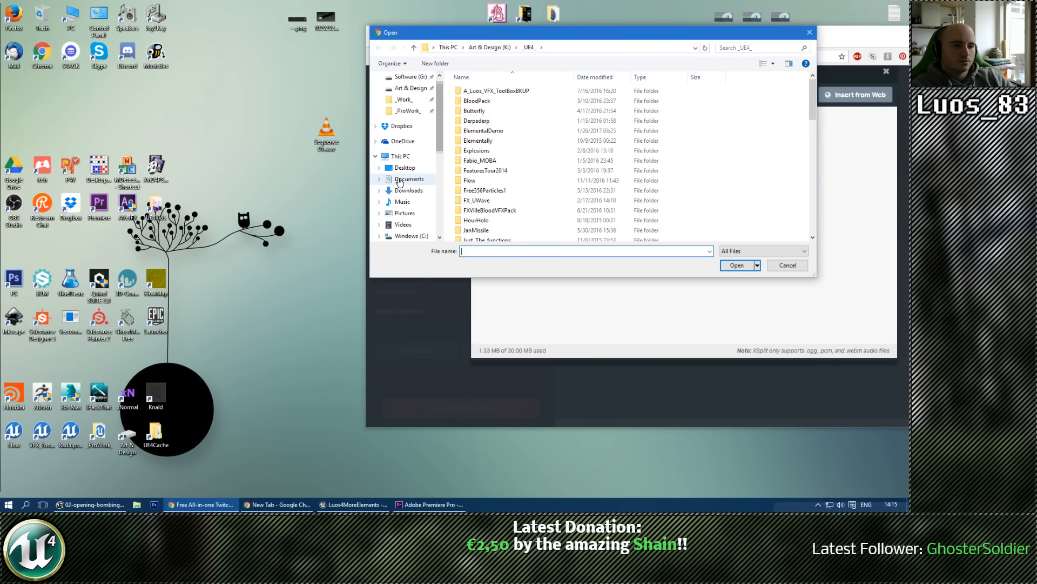
left_click(404, 167)
scroll(637, 178, "down", 5)
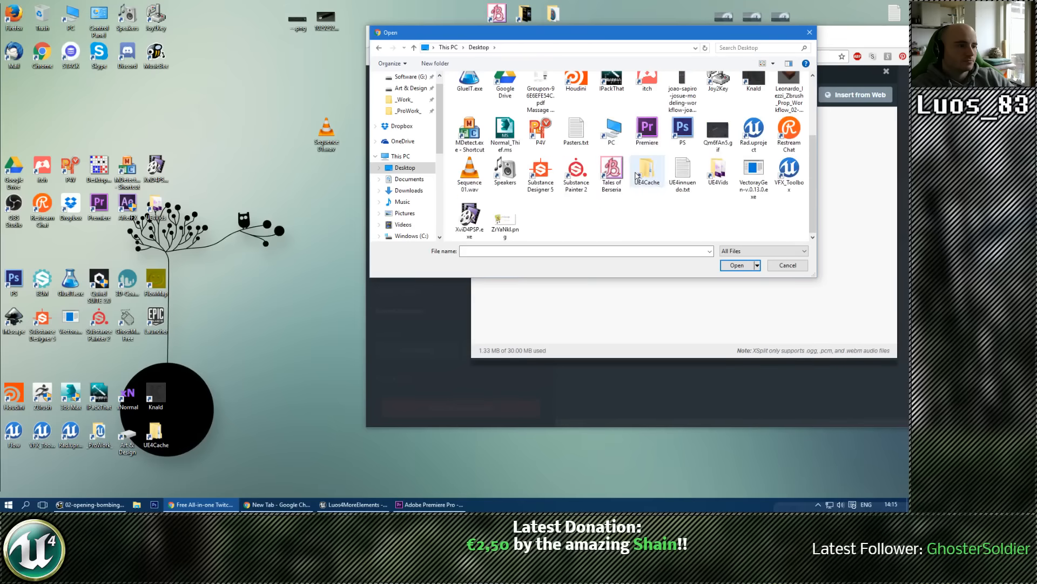
double_click(469, 170)
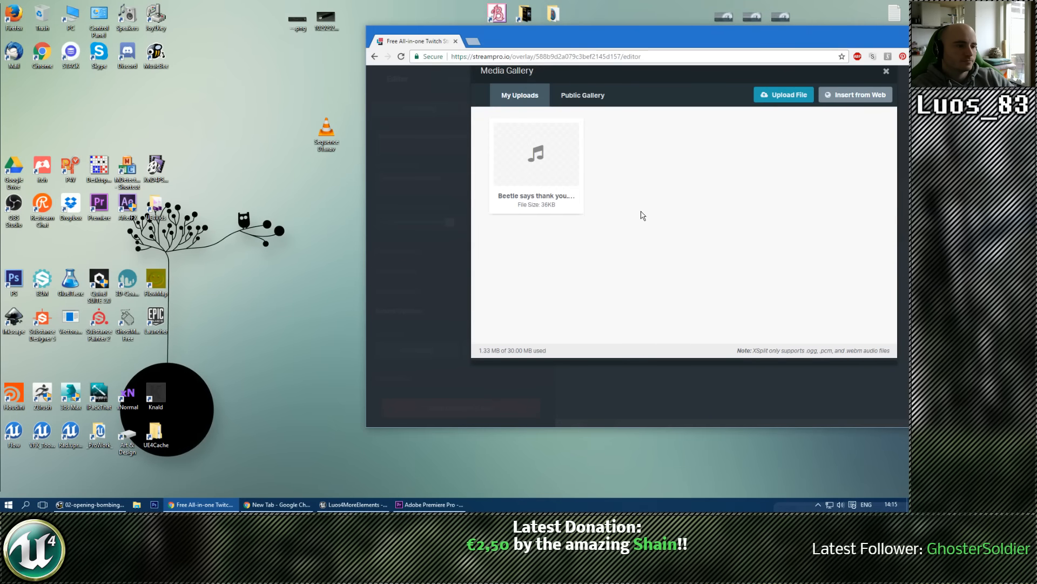
mouse_move(612, 212)
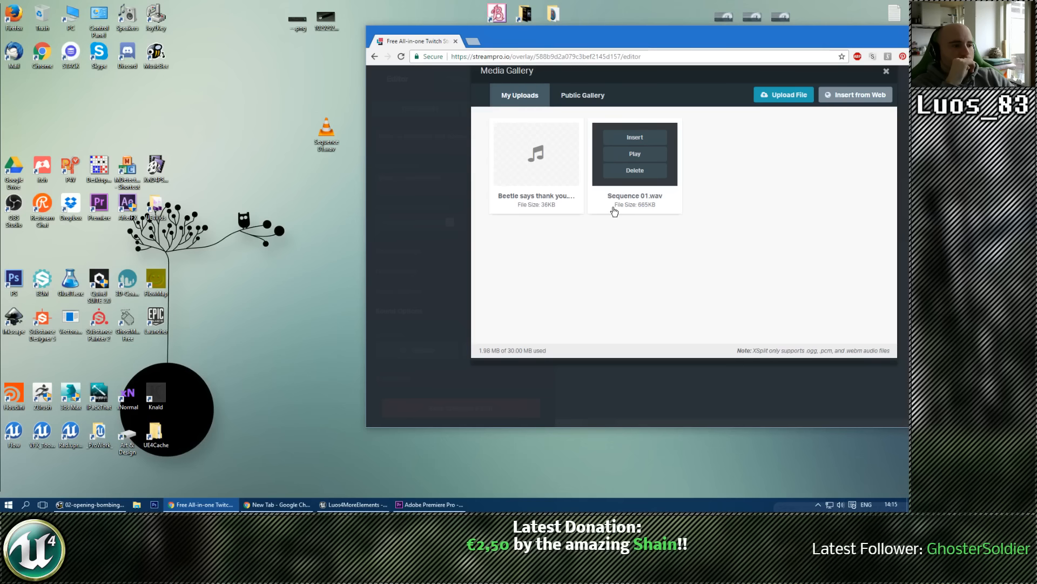
left_click(636, 138)
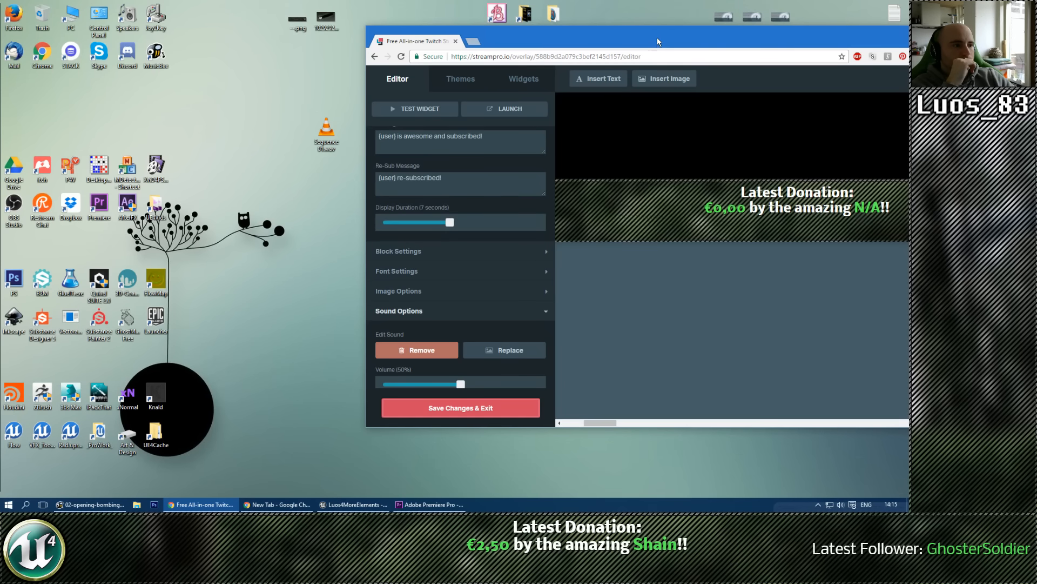
Step: Maximize the browser window, test the Subscriber Alerts widget, and save the overlay changes
left_click_drag(658, 42, 539, 35)
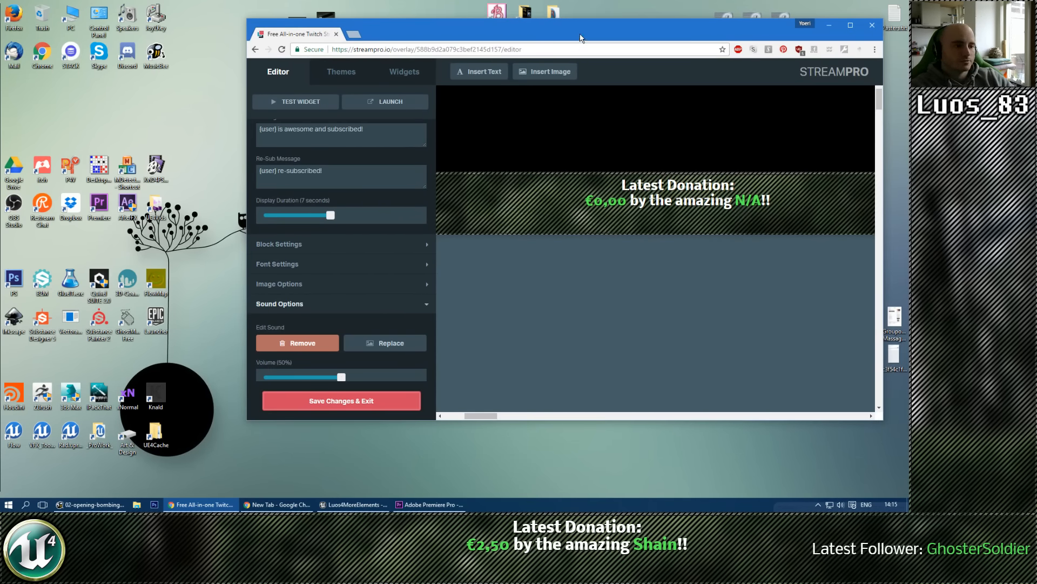
key("super+Up")
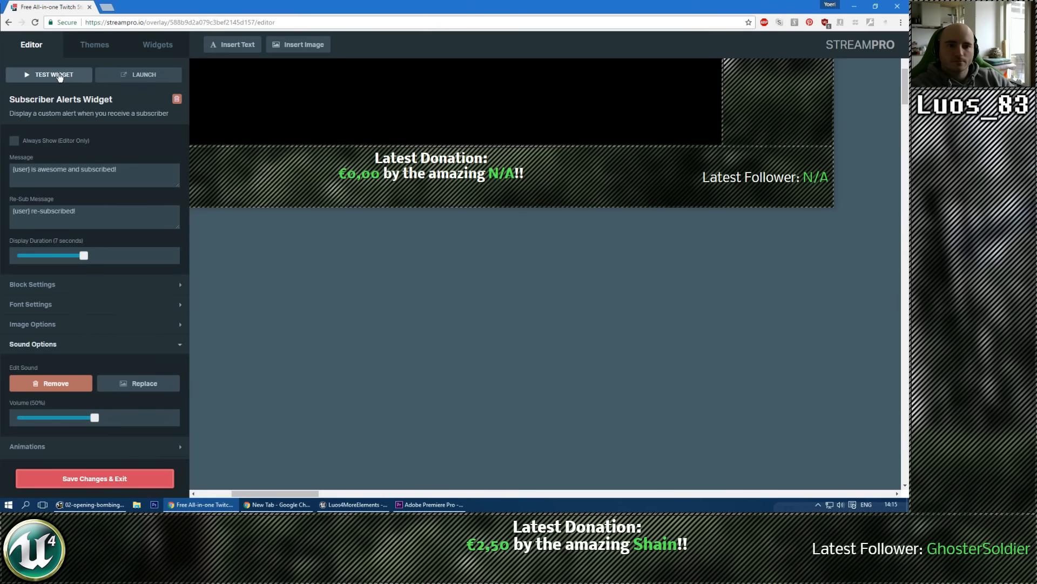
left_click(57, 75)
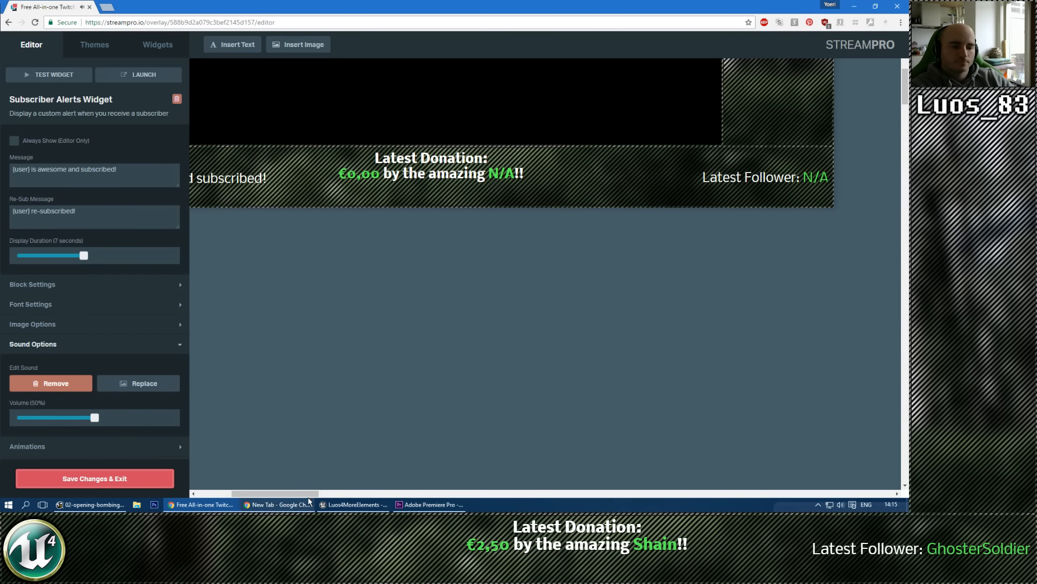
left_click_drag(304, 493, 283, 496)
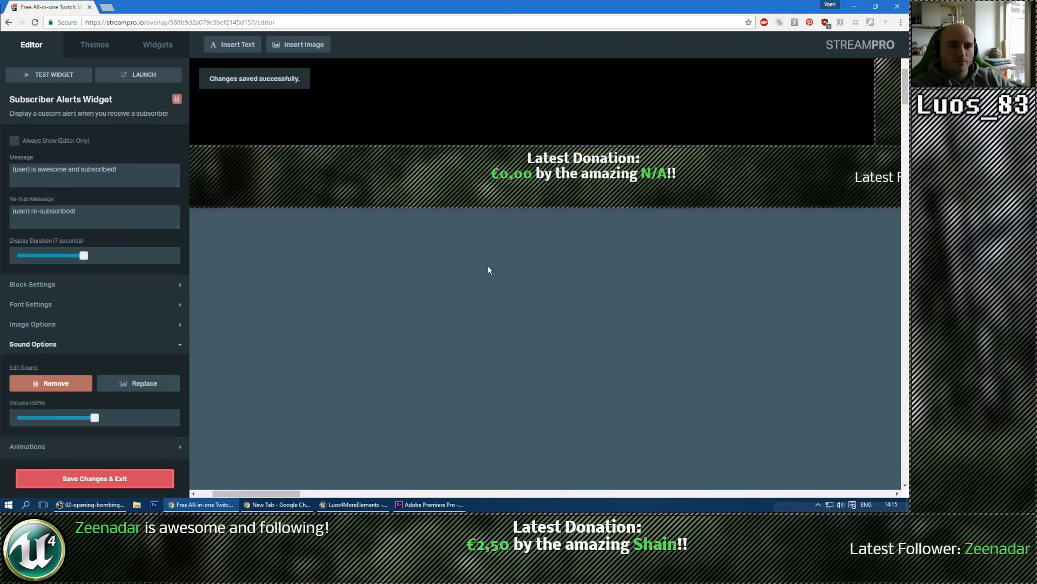
left_click(58, 75)
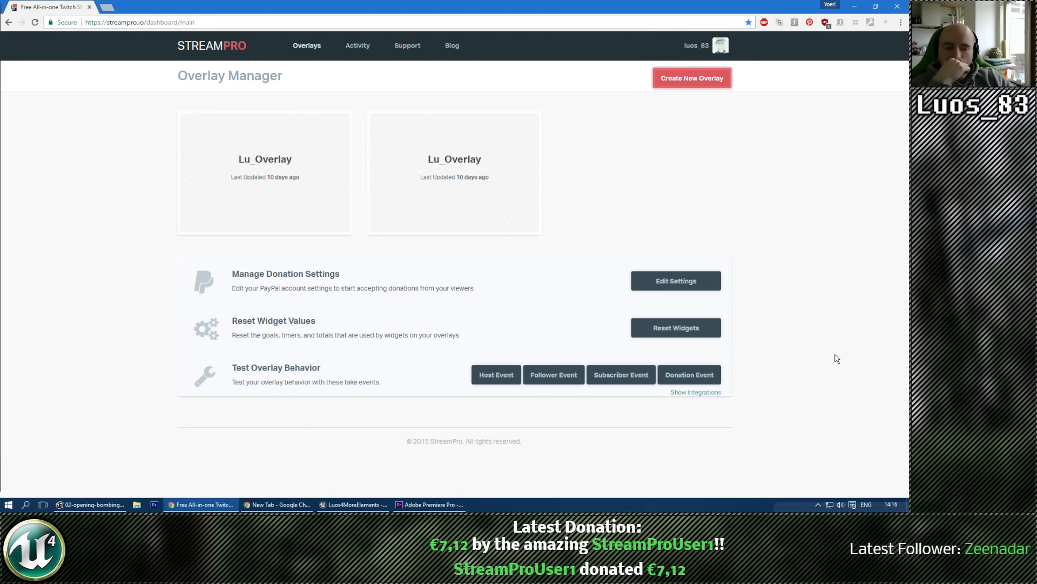
Step: Trigger a fake donation event from the Overlay Manager, and test all widgets in the first Lu_Overlay's editor
left_click(703, 375)
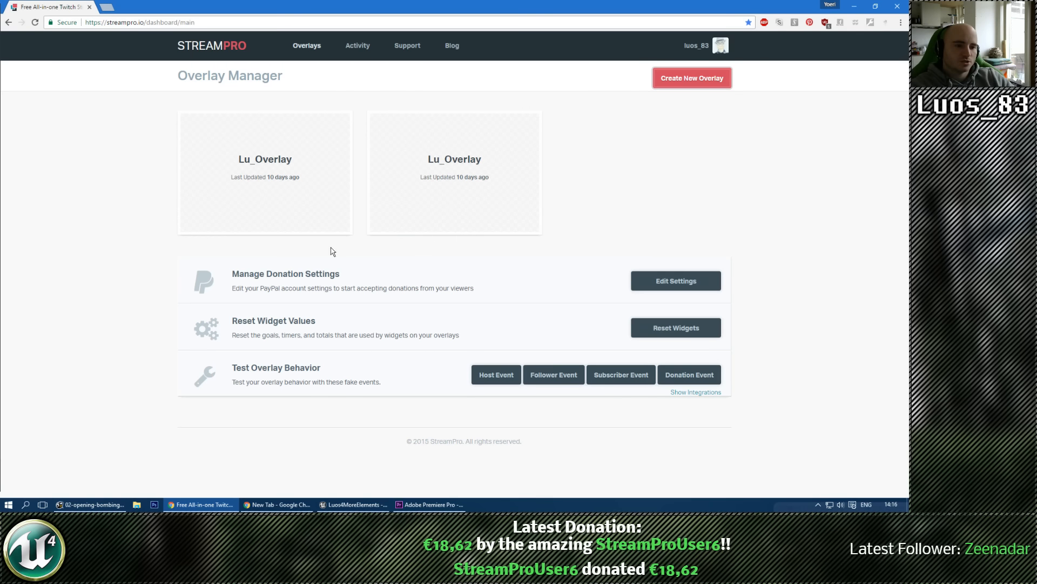
mouse_move(290, 168)
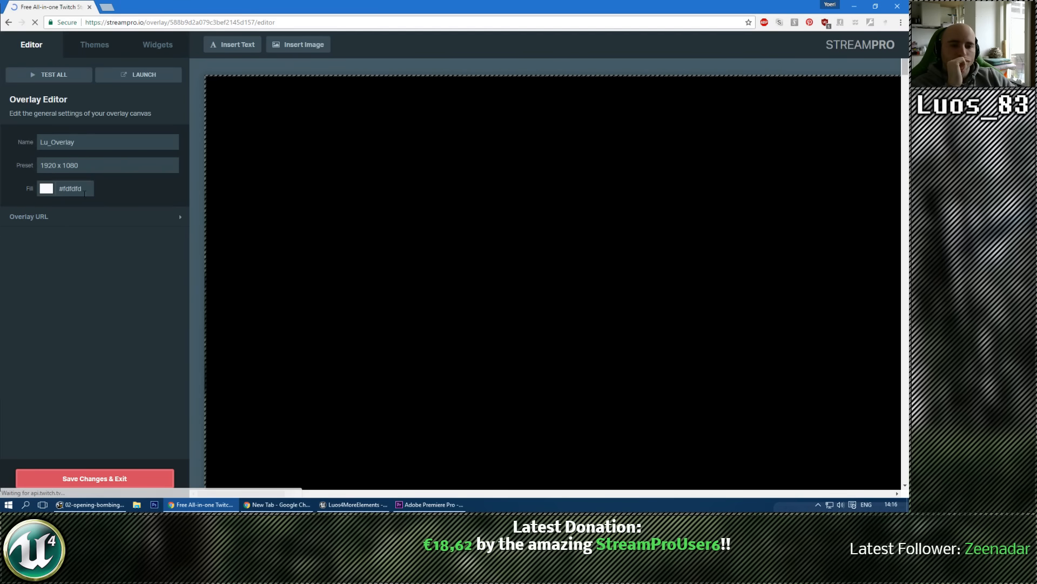
left_click_drag(907, 71, 907, 95)
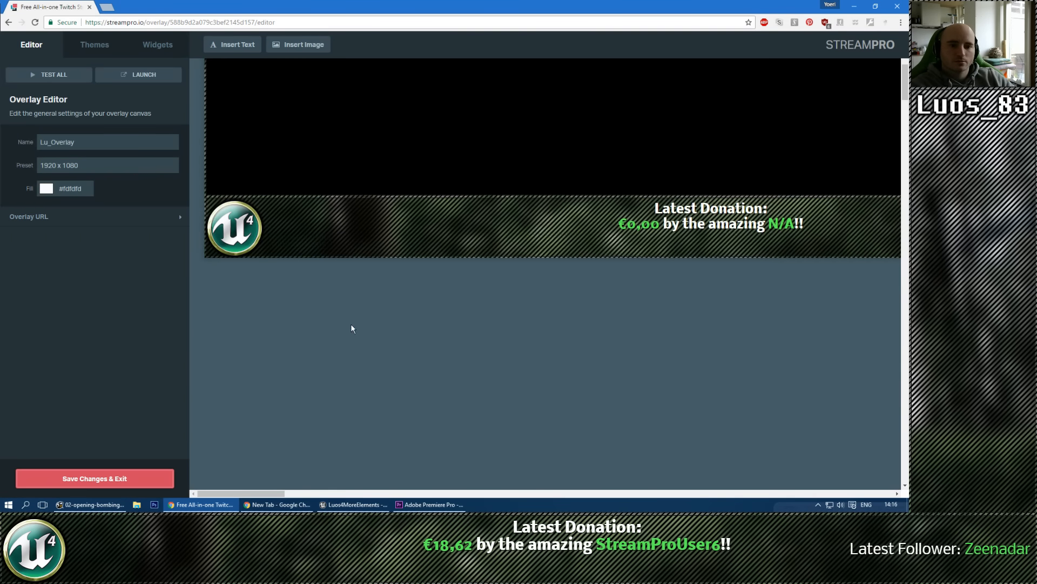
left_click(52, 81)
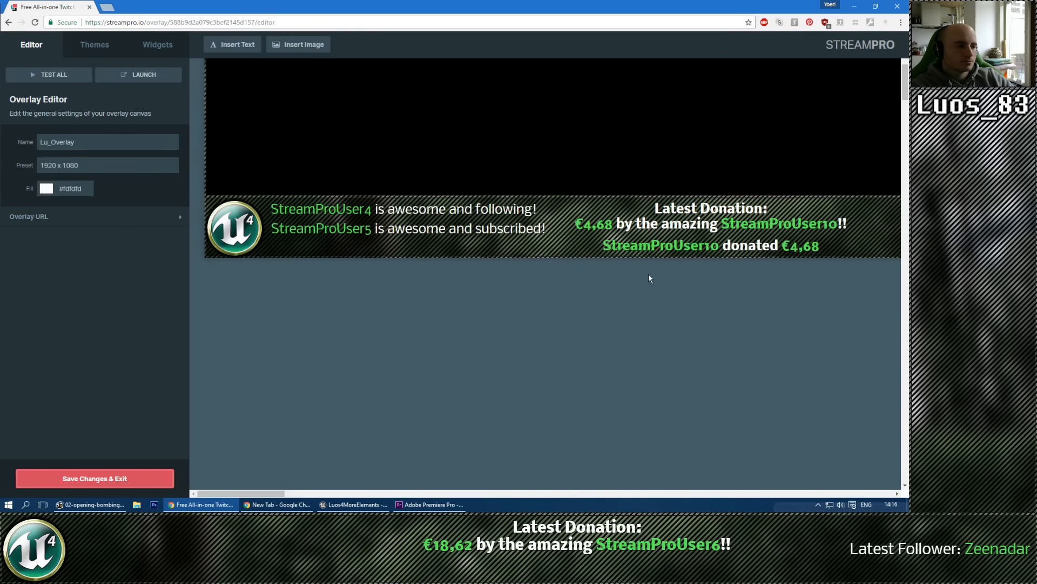
Step: Add Sequence 01.wav from the media gallery as the sound of the Donation Alerts widget
left_click(647, 249)
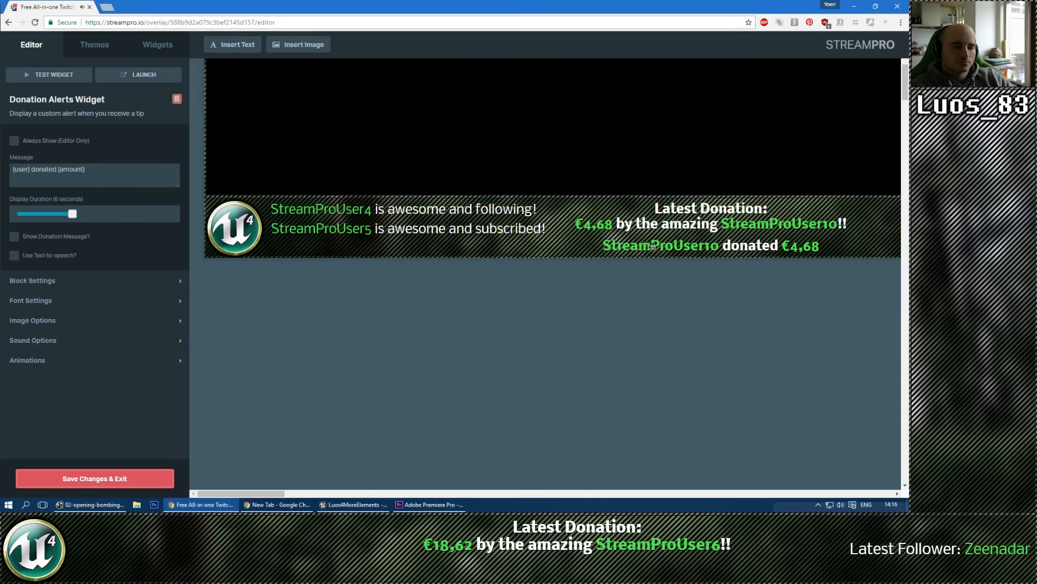
left_click(58, 340)
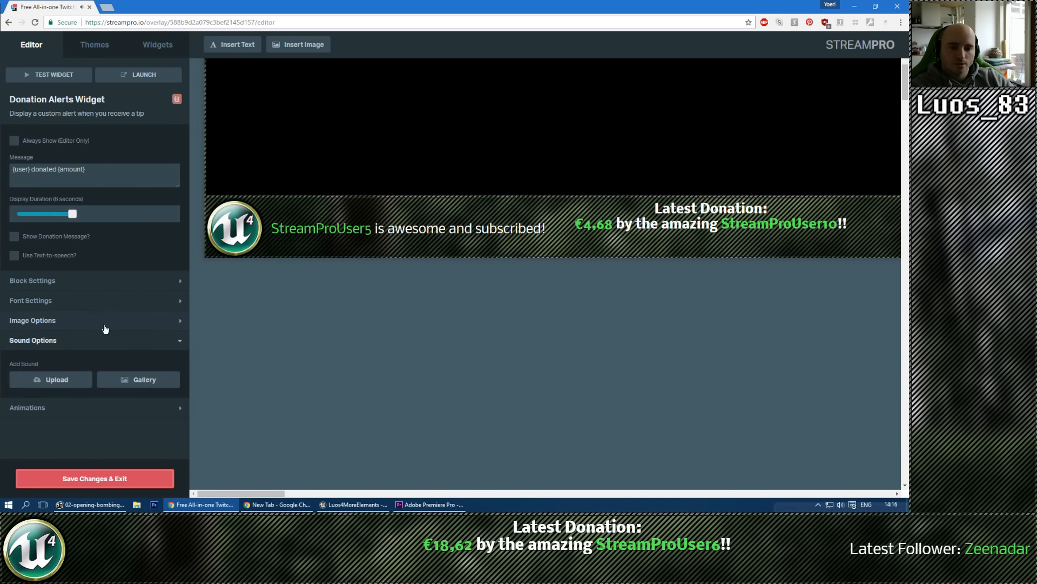
left_click(139, 379)
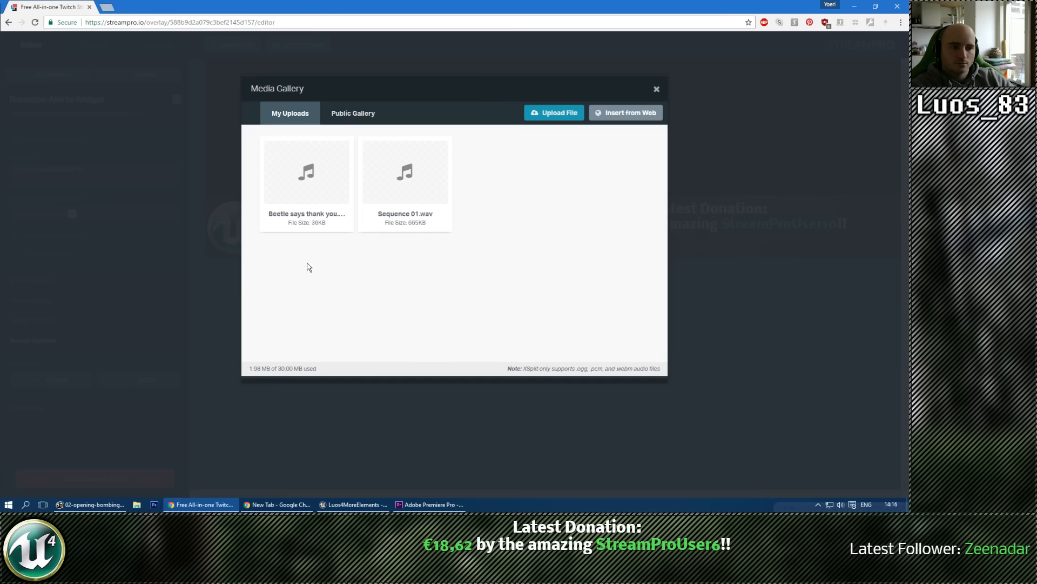
mouse_move(423, 178)
left_click(412, 155)
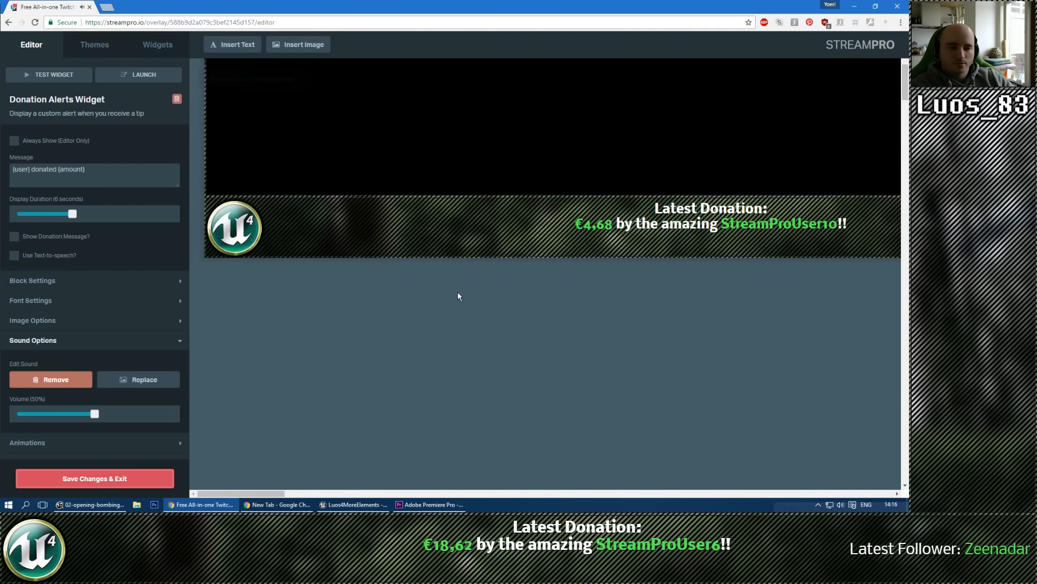
Step: Replace the sound of the Subscriber Alerts widget with the "Beetle says thank you" clip from the media gallery
left_click(692, 207)
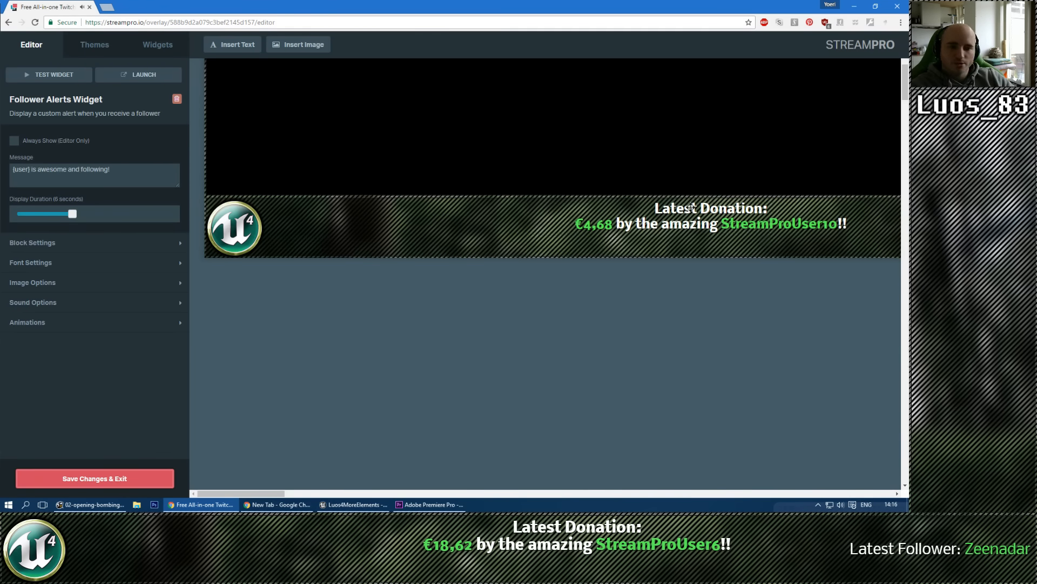
left_click(591, 224)
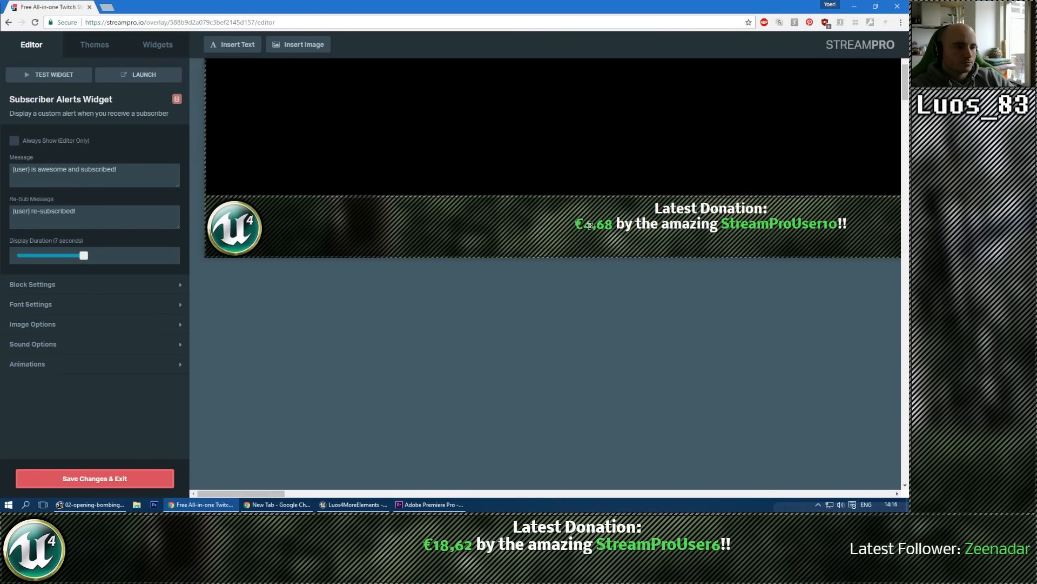
left_click(33, 343)
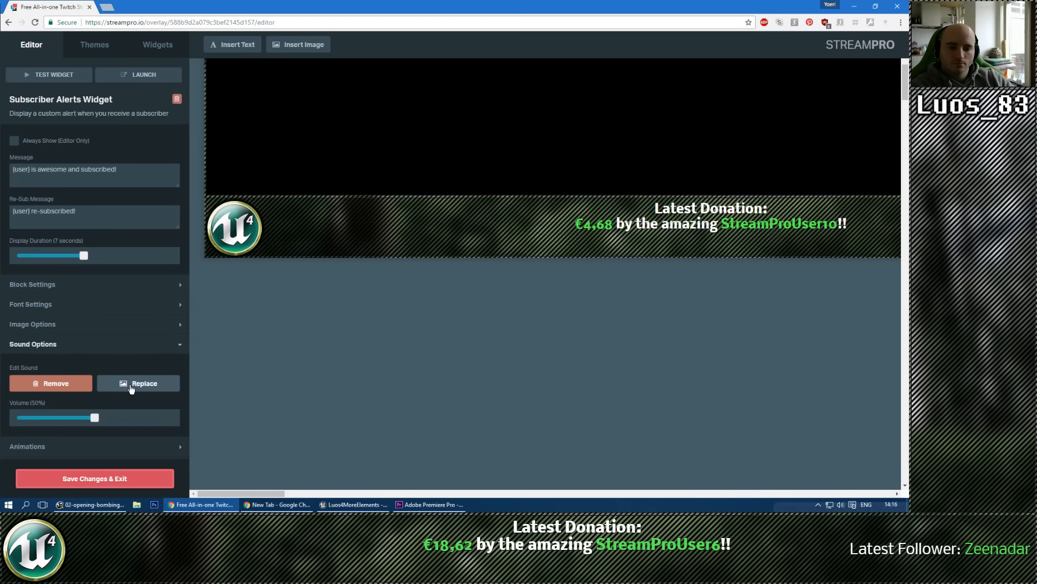
left_click(130, 385)
mouse_move(321, 218)
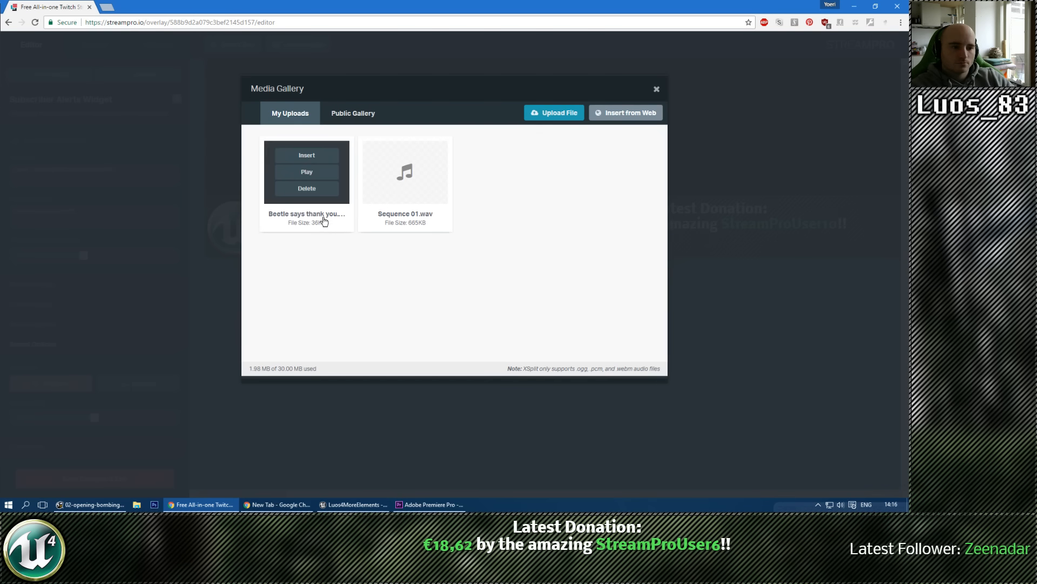
left_click(315, 161)
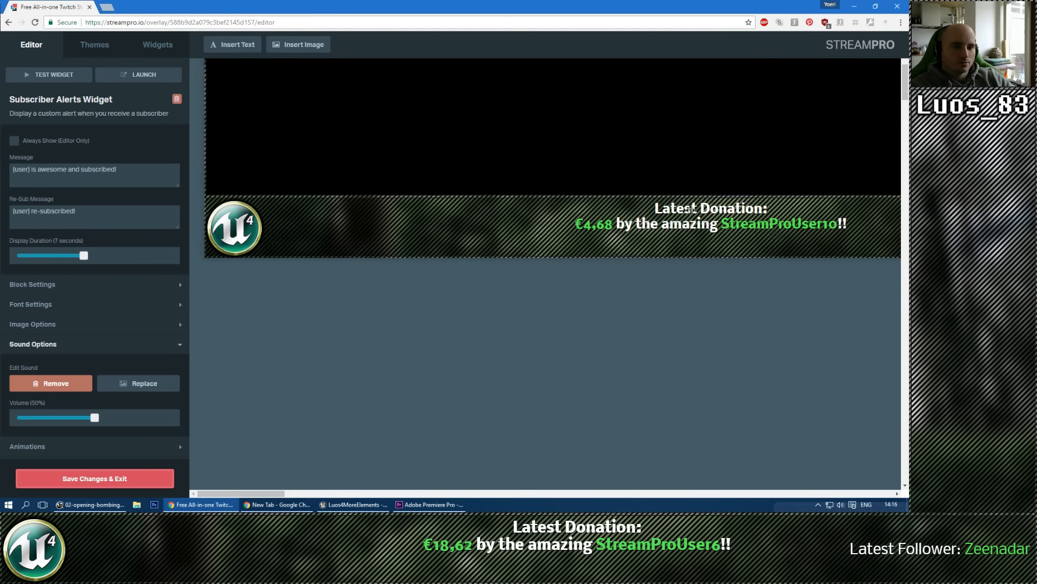
Step: Test all widgets of the overlay, check the subscriber and follower alerts, and save the changes and exit the editor
left_click(397, 361)
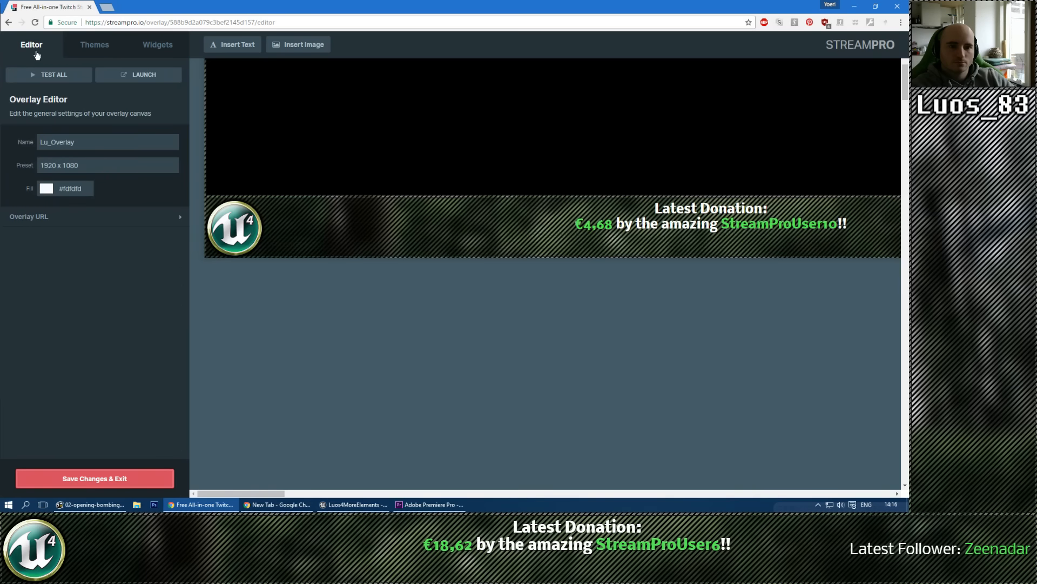
left_click(54, 74)
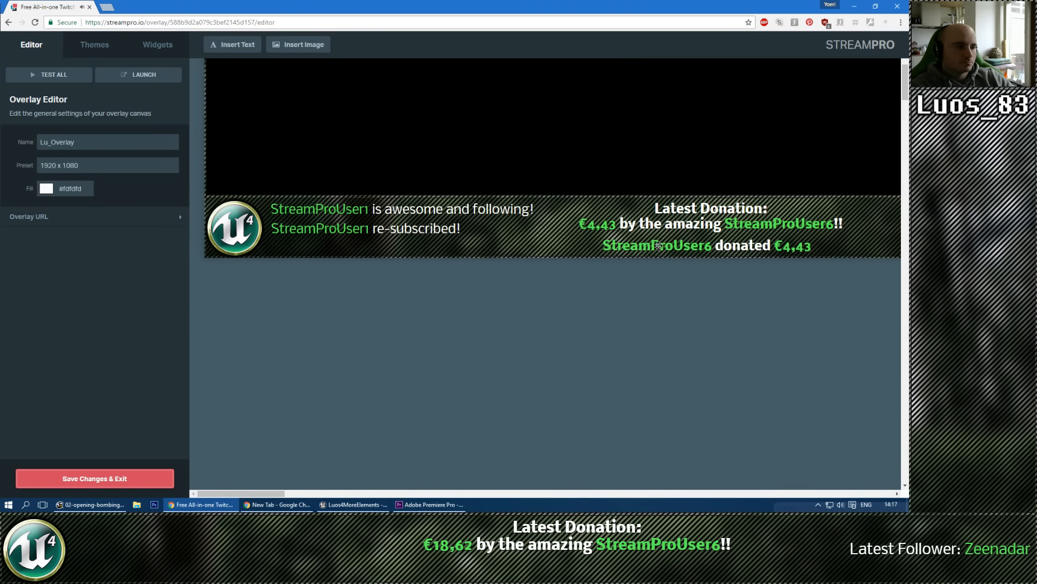
left_click(394, 227)
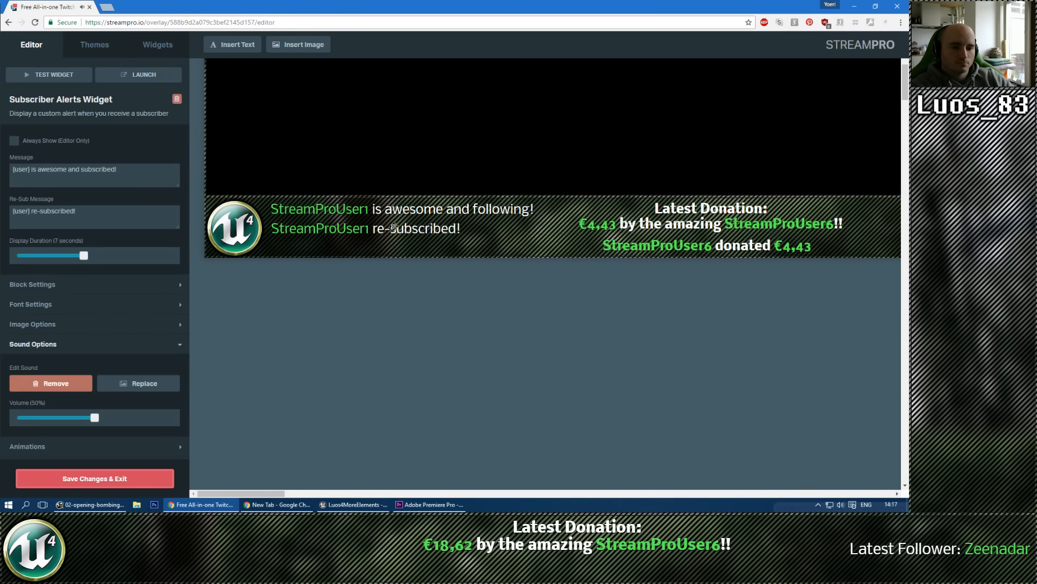
left_click(421, 204)
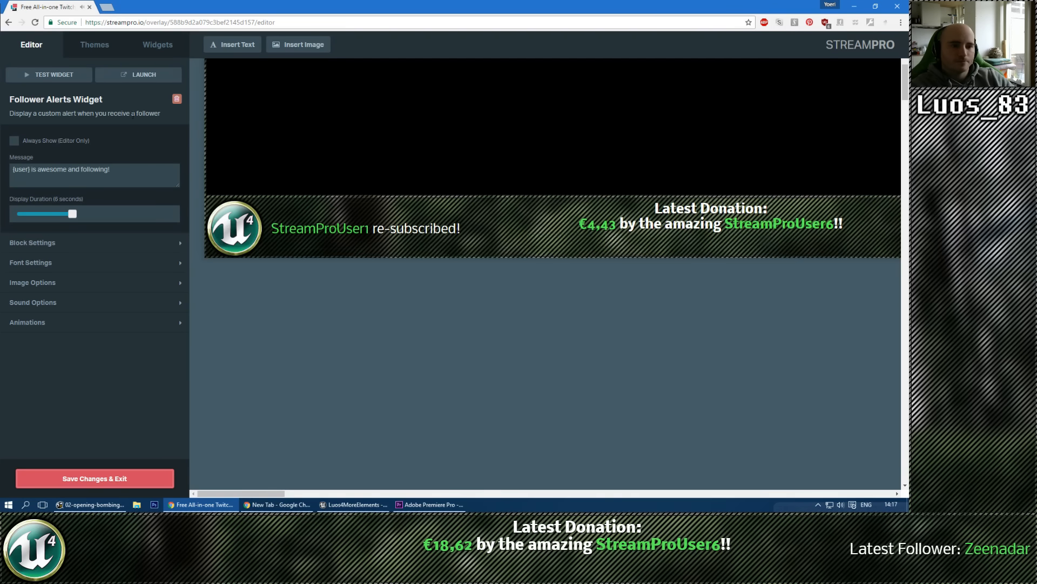
left_click(79, 480)
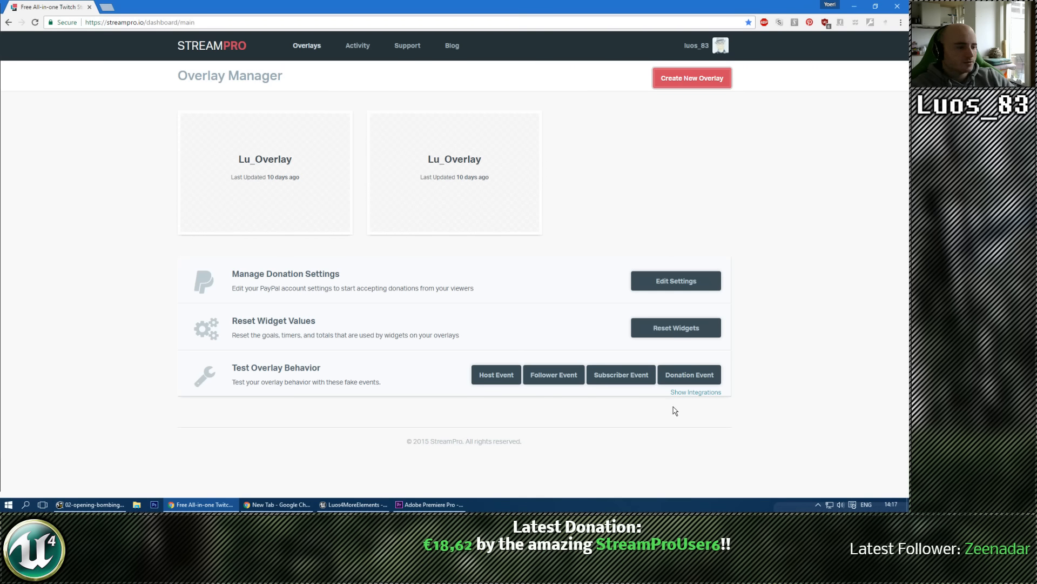
Step: Trigger fake donation, subscriber and follower events from the Overlay Manager to check the alerts
left_click(670, 376)
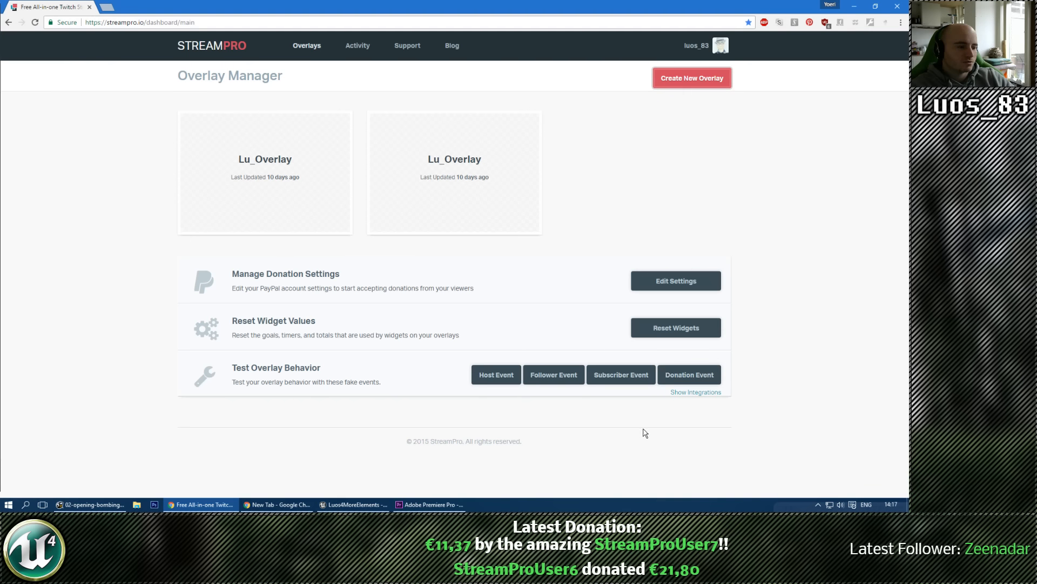
left_click(670, 374)
mouse_move(343, 154)
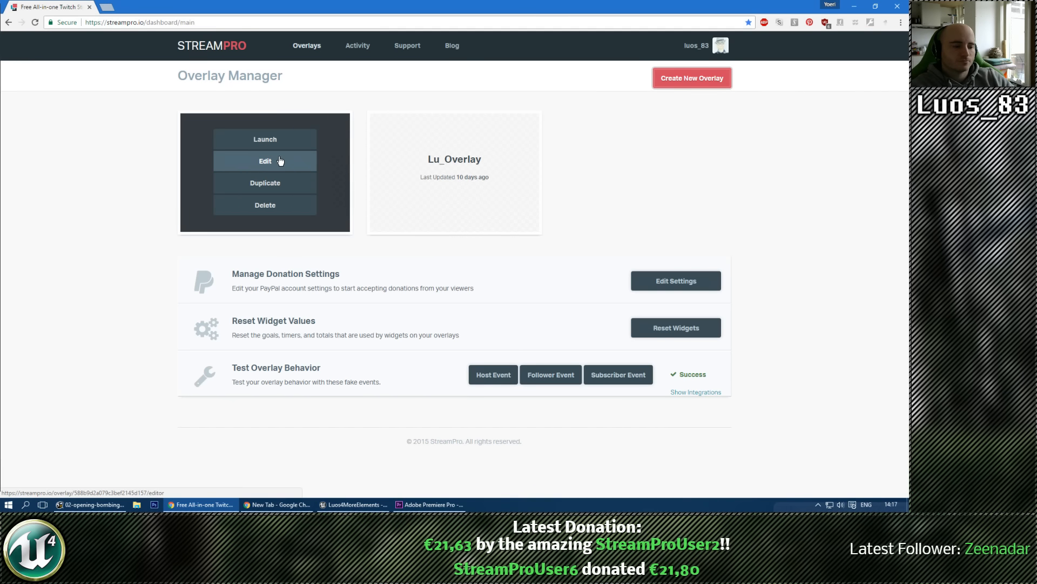
left_click(635, 381)
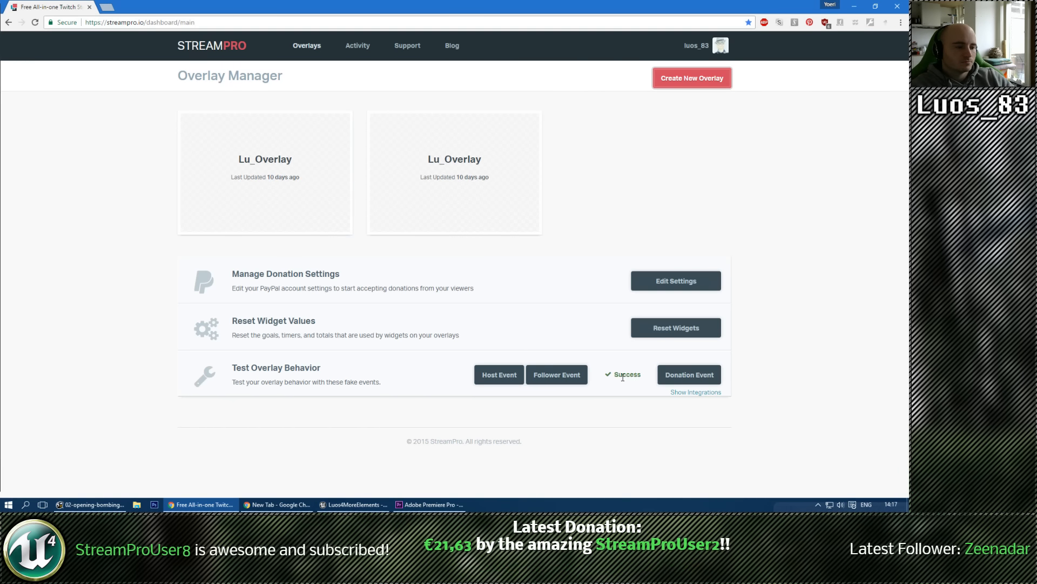
left_click(560, 376)
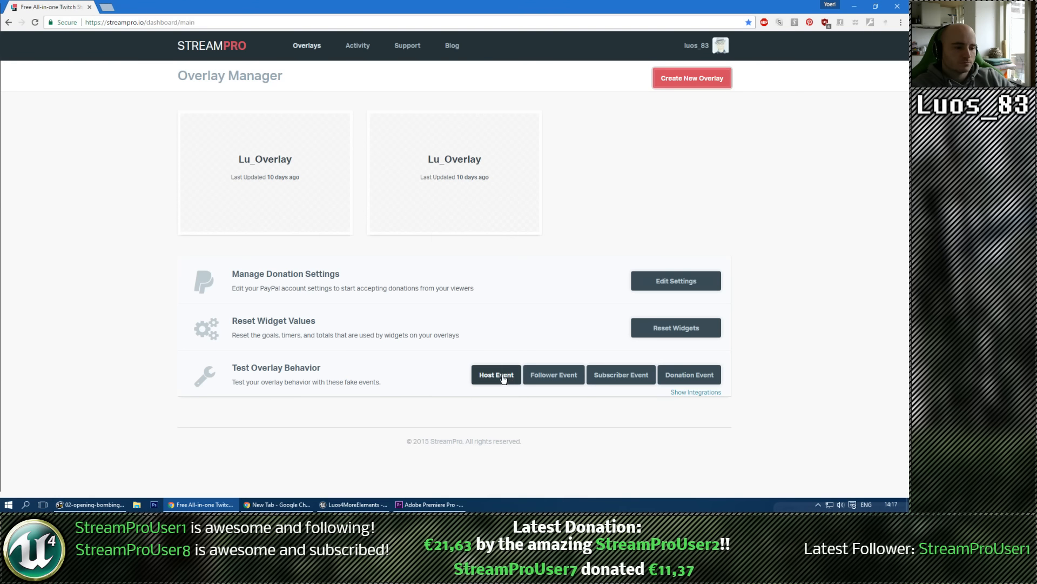
left_click(686, 377)
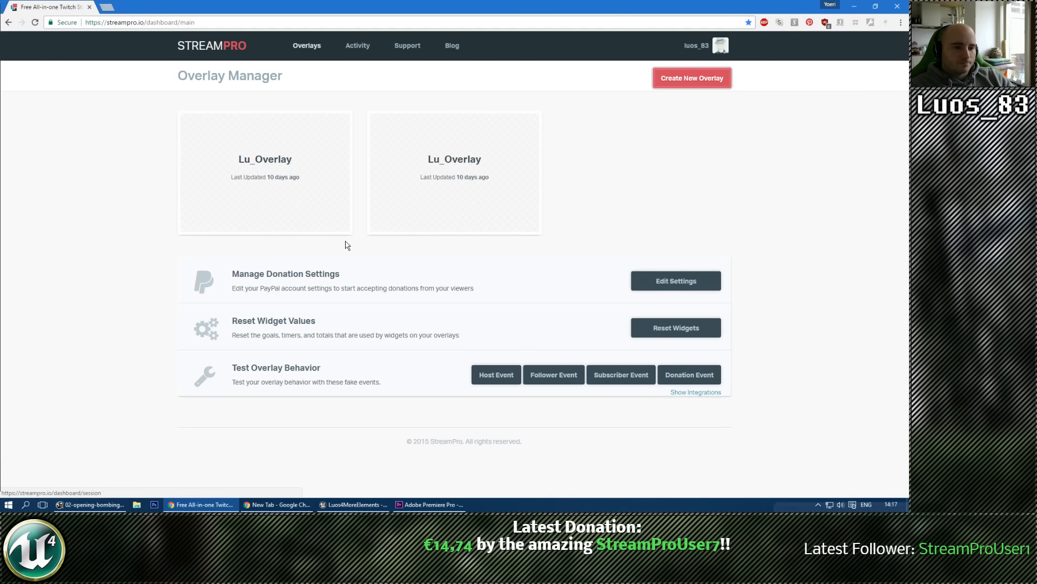
Step: Reopen the first Lu_Overlay for editing, test all widgets, and add Sequence 01.wav from the gallery as the Donation Alerts sound
mouse_move(270, 184)
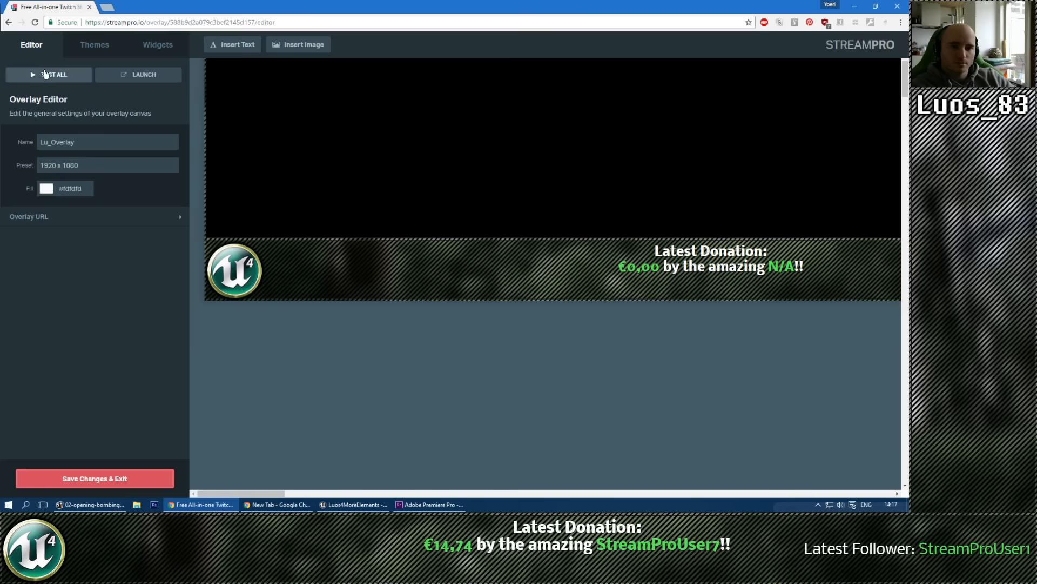
left_click(52, 75)
left_click(748, 291)
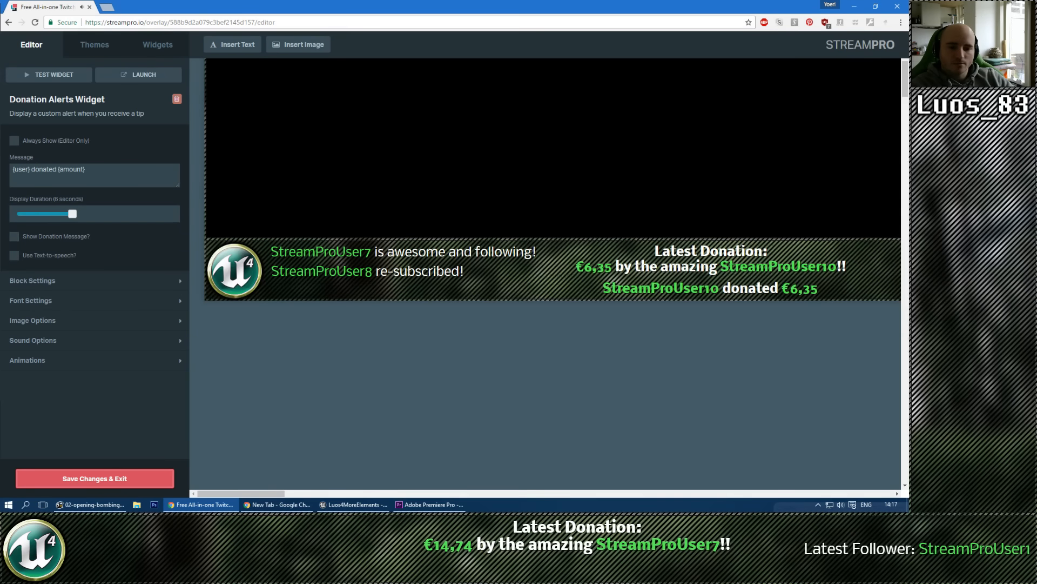
left_click(73, 339)
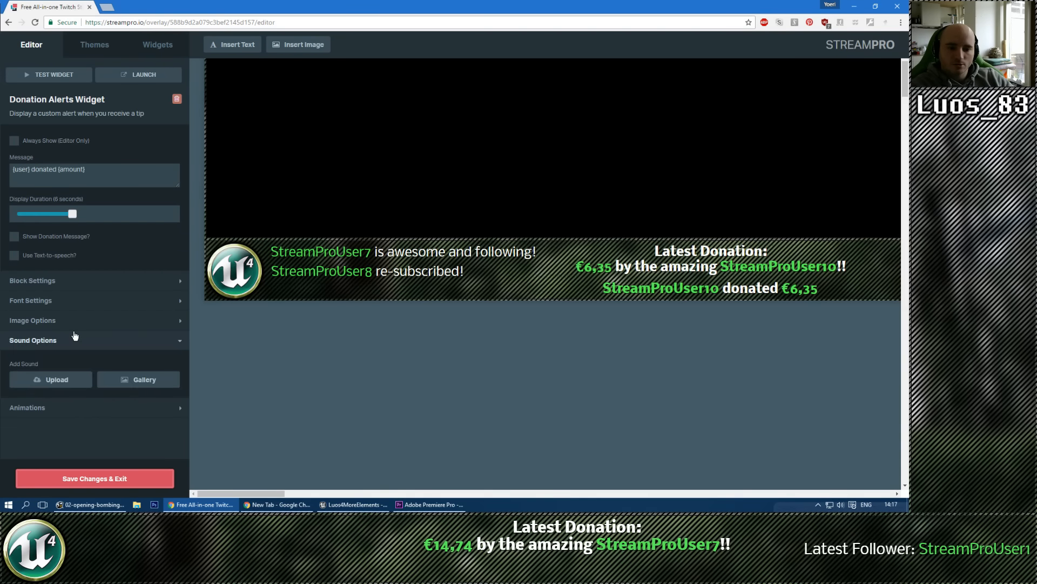
left_click(145, 382)
left_click(398, 161)
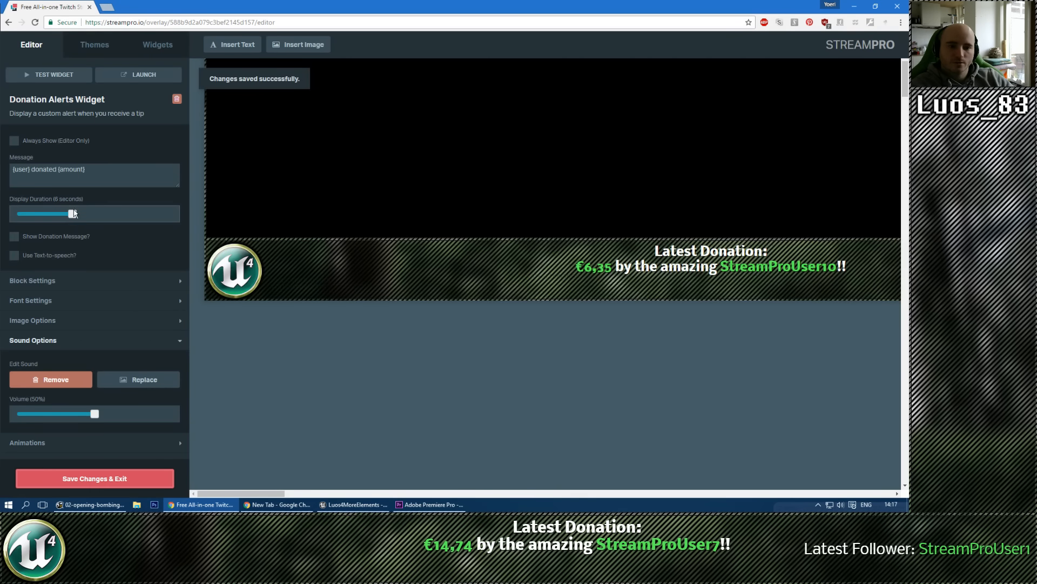
Step: Set the Donation Alerts display duration to 7 seconds and change its message to "The Awesome {user} donated {amount}"
left_click_drag(71, 217, 83, 216)
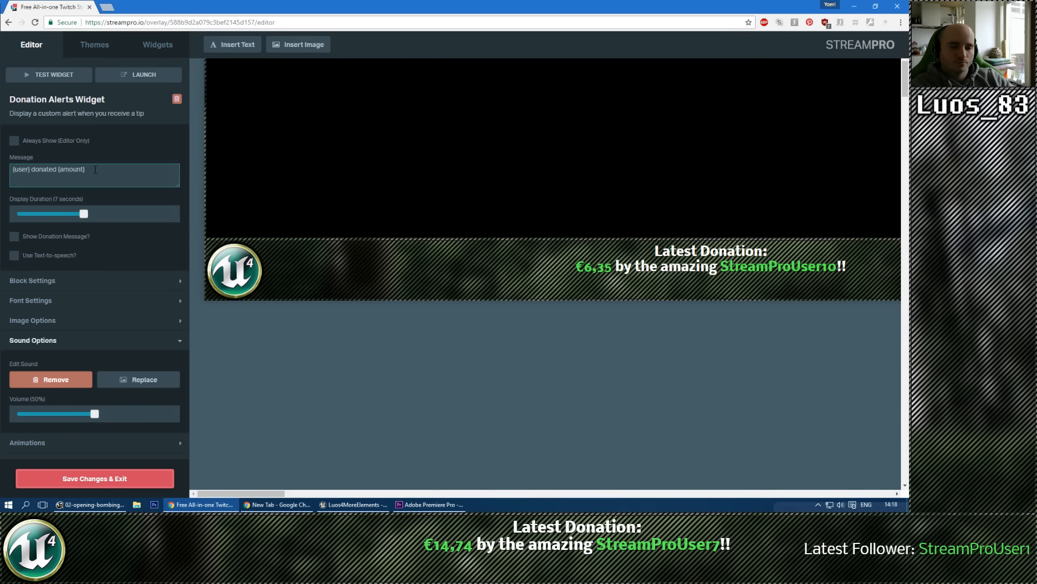
left_click(95, 169)
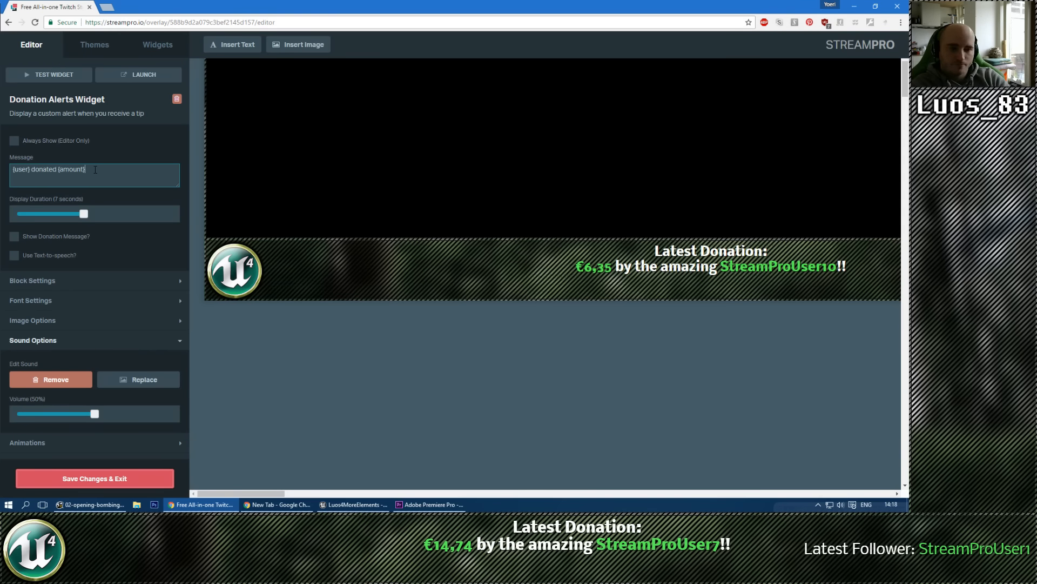
type("The Awesome")
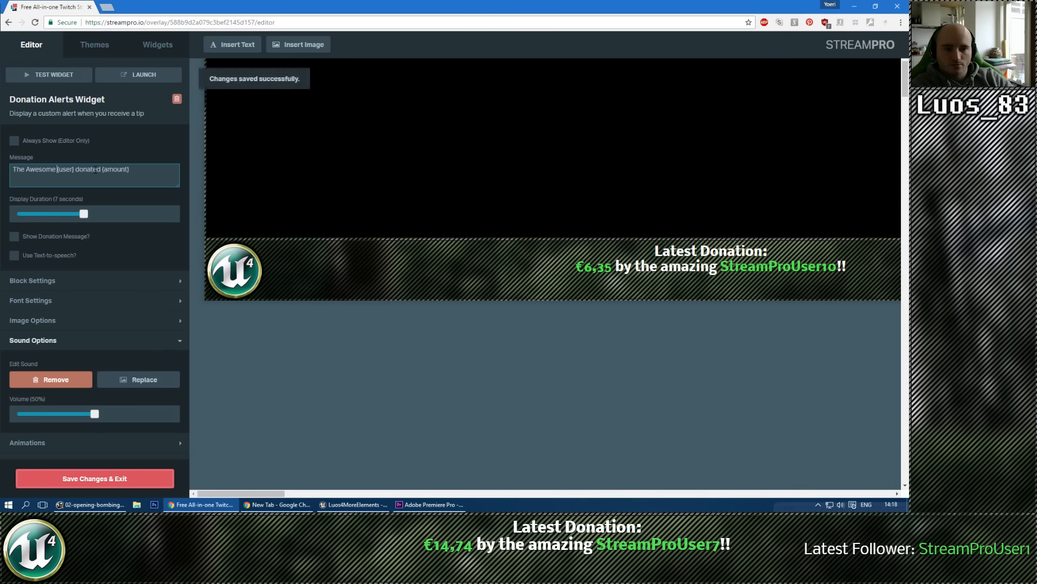
Step: Keep the donation alert always shown in the editor and move it left to centre it under the Latest Donation text
left_click(14, 141)
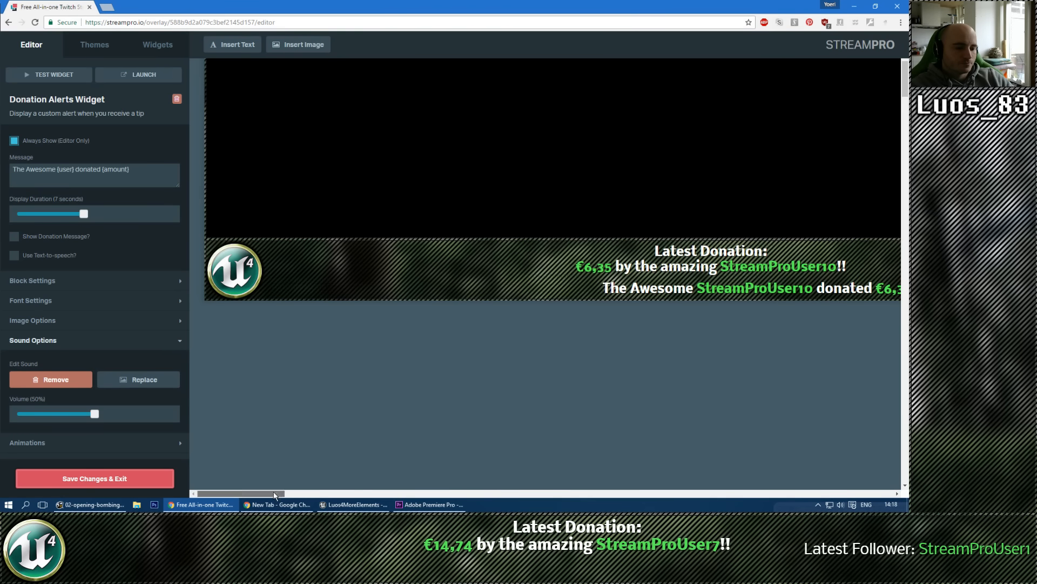
left_click_drag(281, 493, 306, 493)
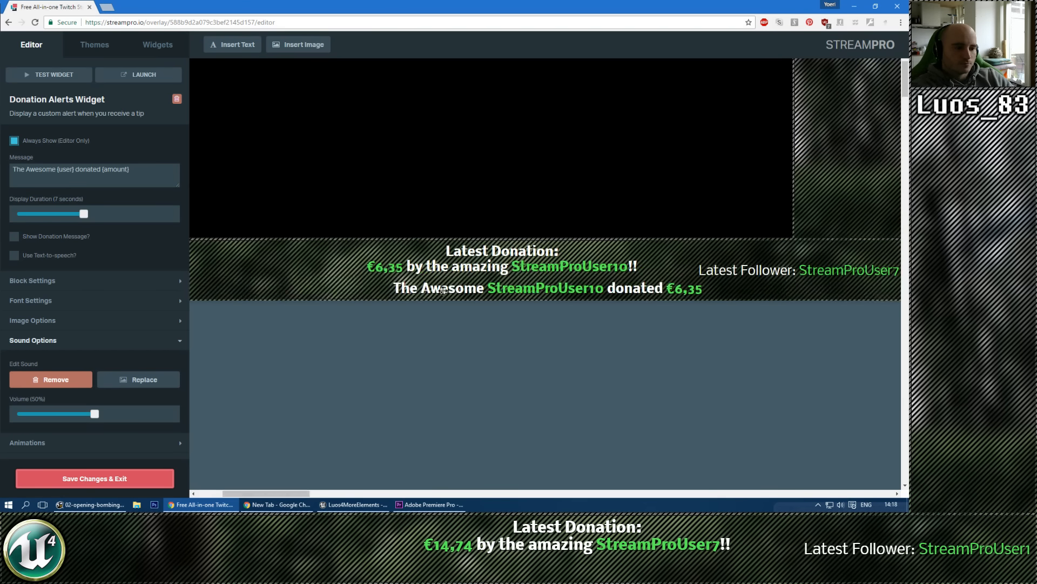
left_click_drag(443, 290, 395, 289)
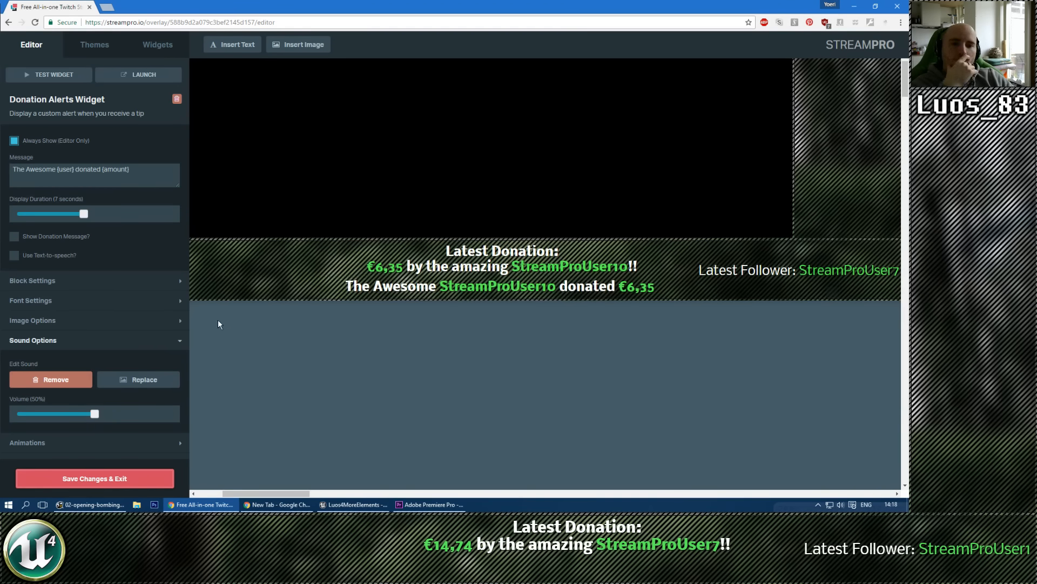
left_click(304, 387)
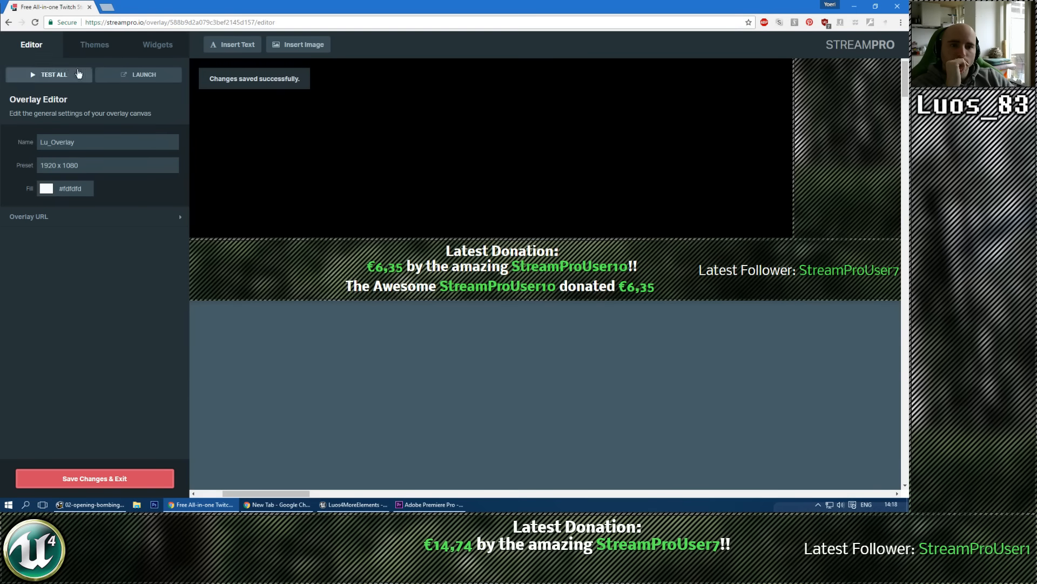
Step: Test all widgets, save the overlay and exit the editor, and trigger a fake donation event from the Overlay Manager
left_click(49, 74)
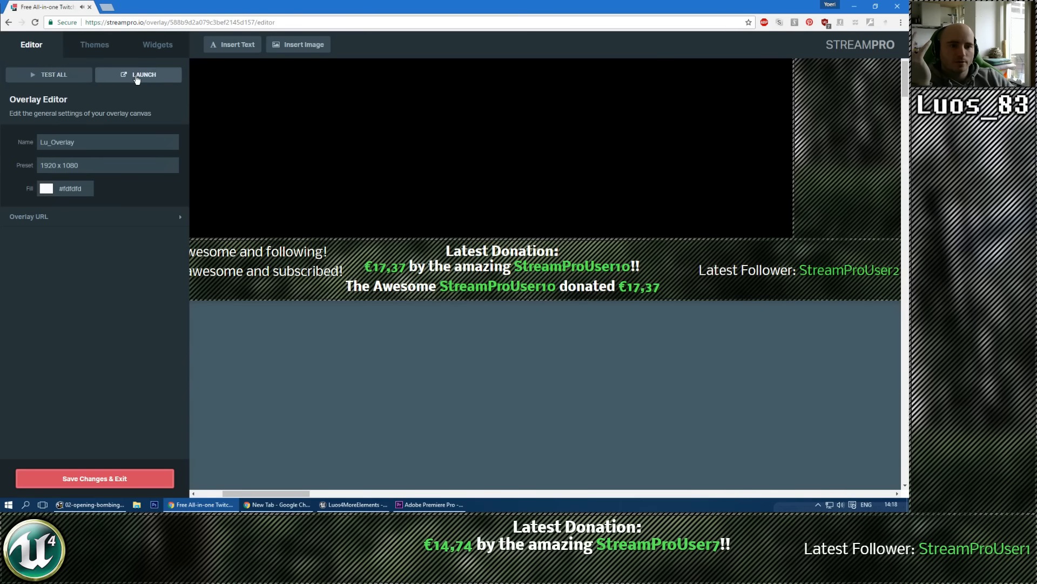
left_click(80, 481)
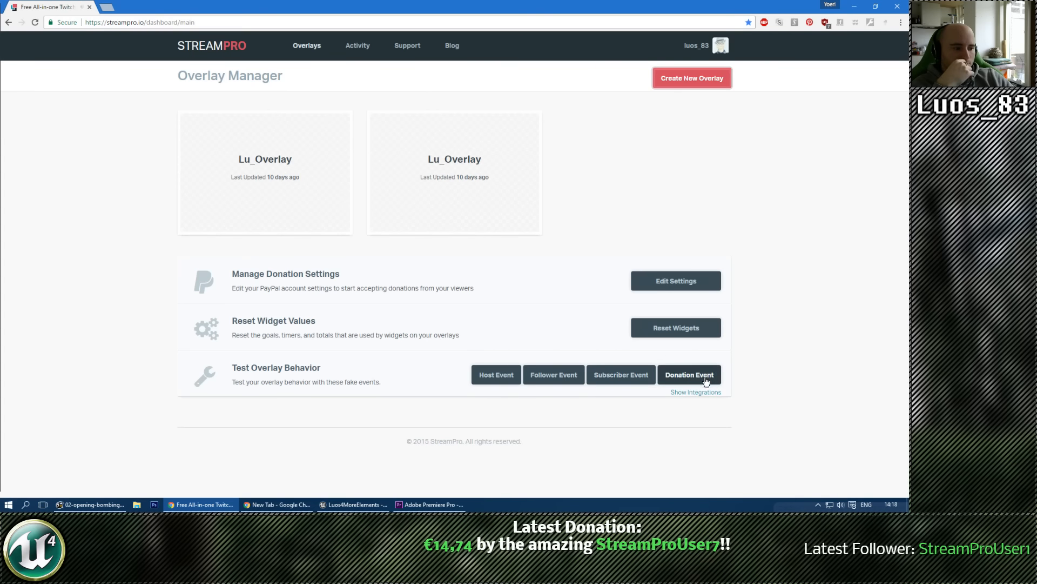
left_click(705, 378)
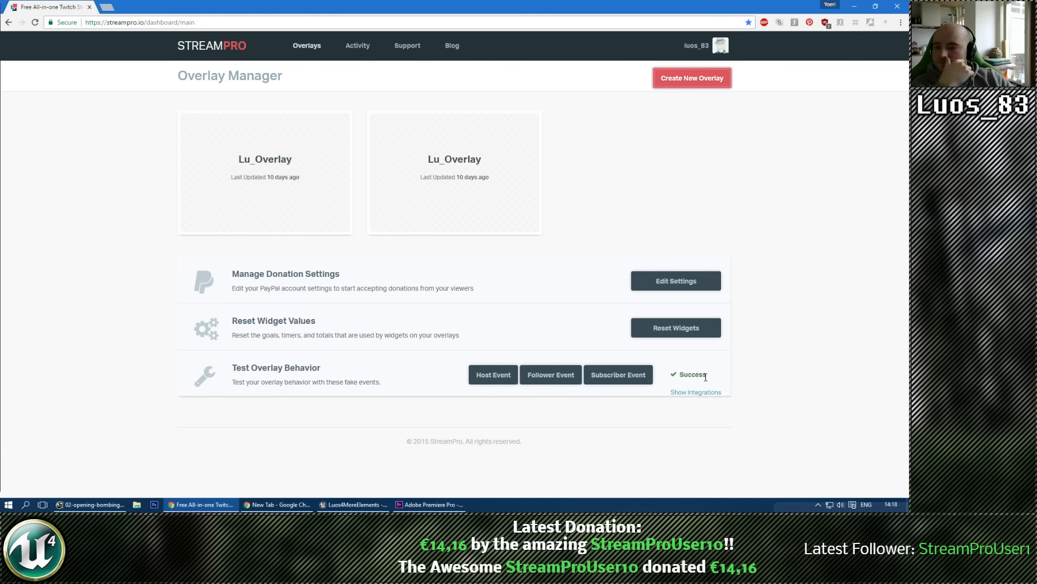
Step: Open the Reset Widget Values page and review the current values of all widgets
left_click(671, 327)
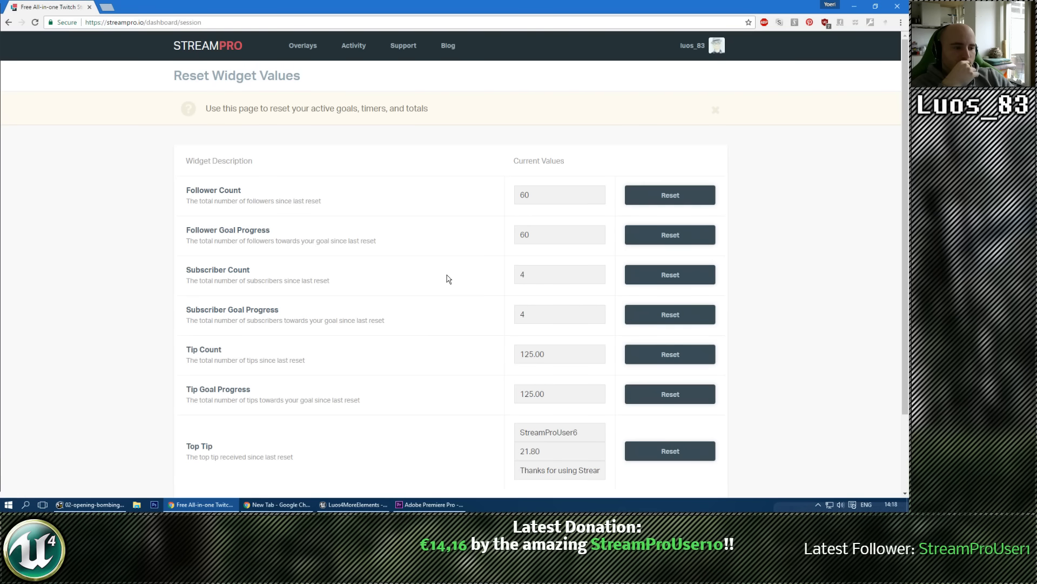
scroll(454, 286, "down", 1)
scroll(453, 291, "down", 1)
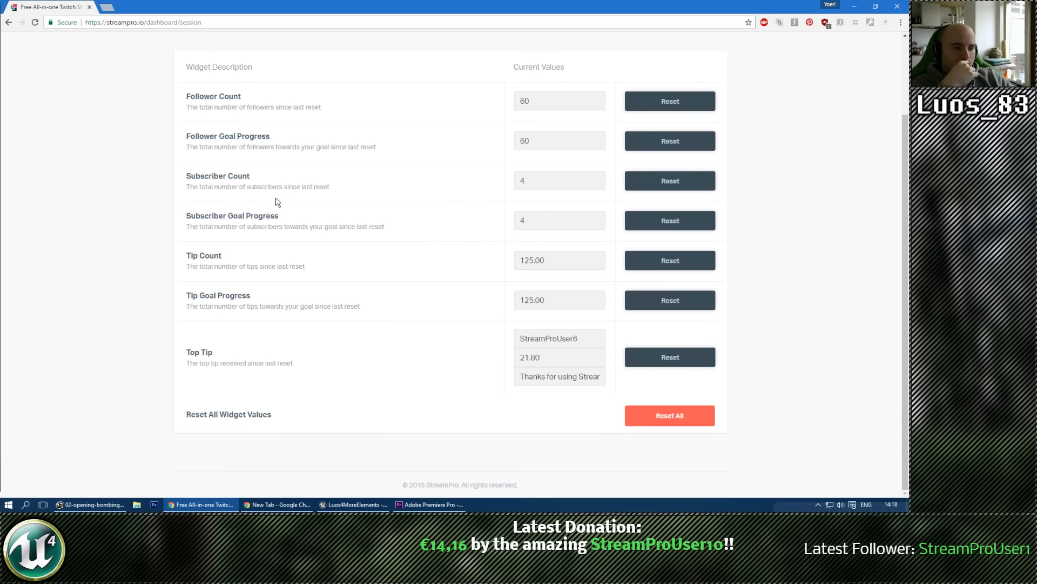
Step: Close the StreamPro and New Tab browser windows and return to the Unreal Engine level
left_click(89, 7)
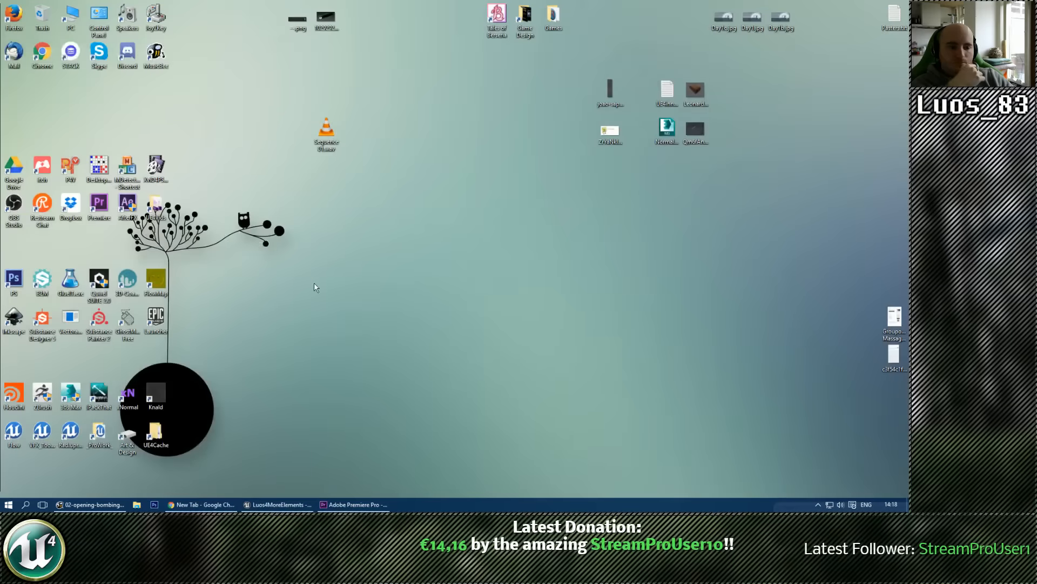
left_click(305, 504)
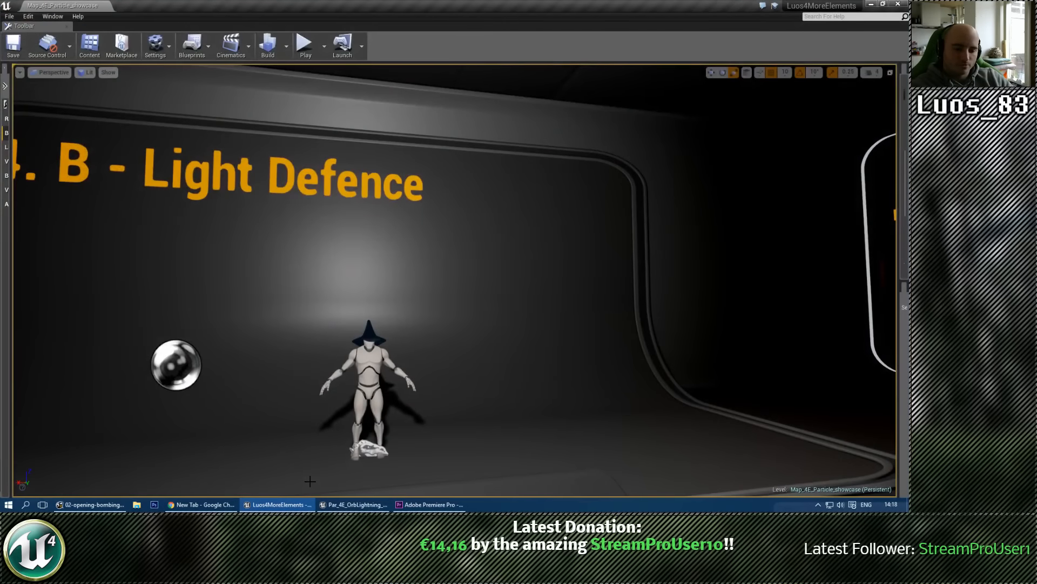
left_click(182, 508)
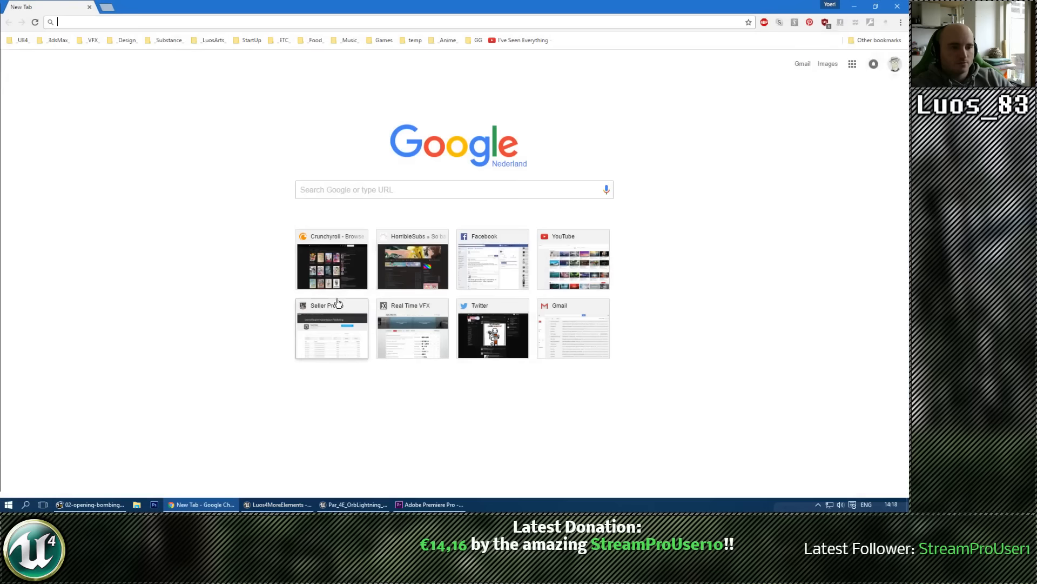
left_click(89, 6)
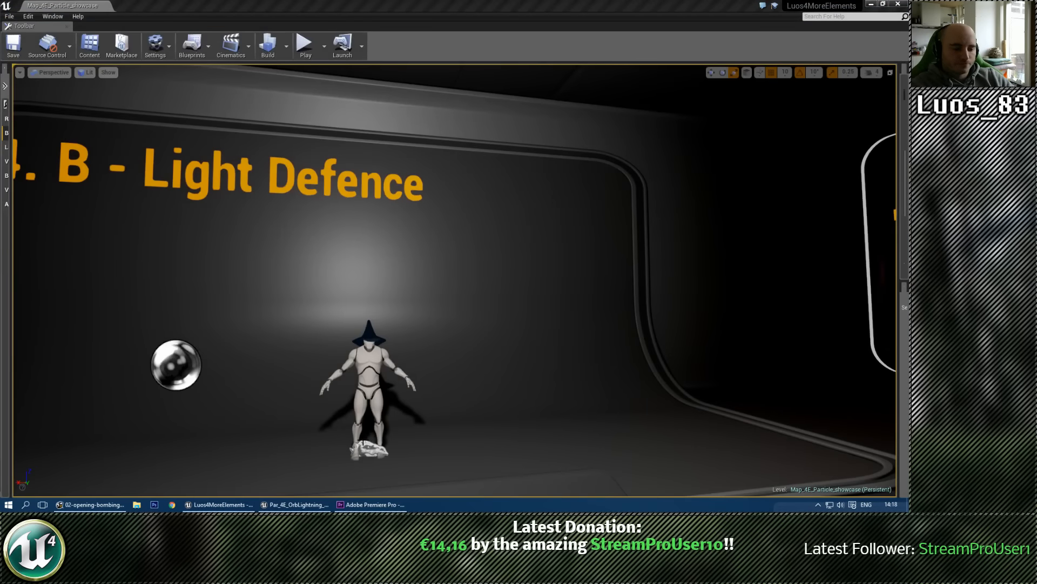
Step: Close Adobe Premiere Pro without saving the changes to Untitled.prproj
left_click(375, 506)
left_click(378, 491)
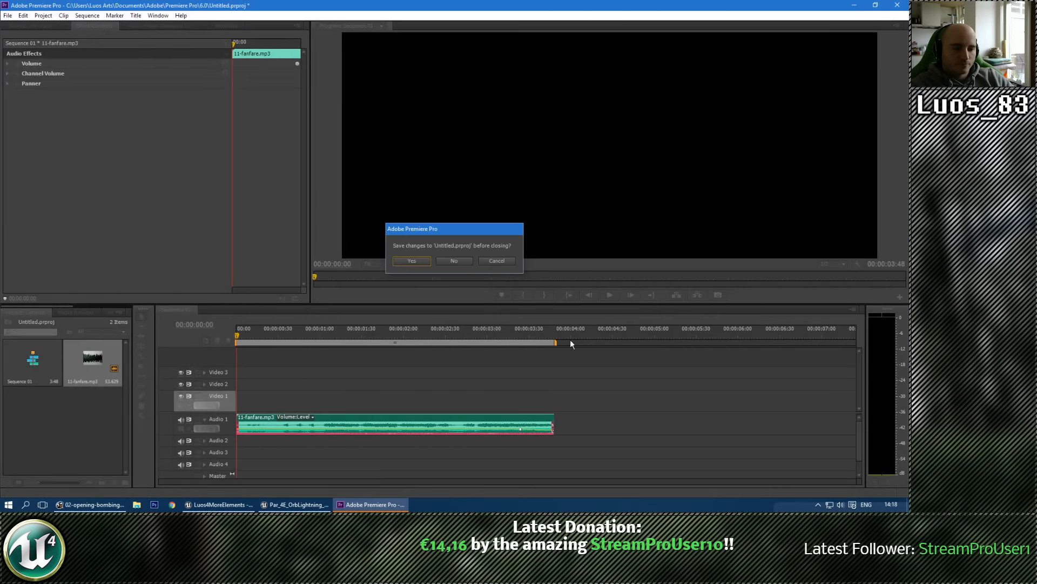
left_click(453, 260)
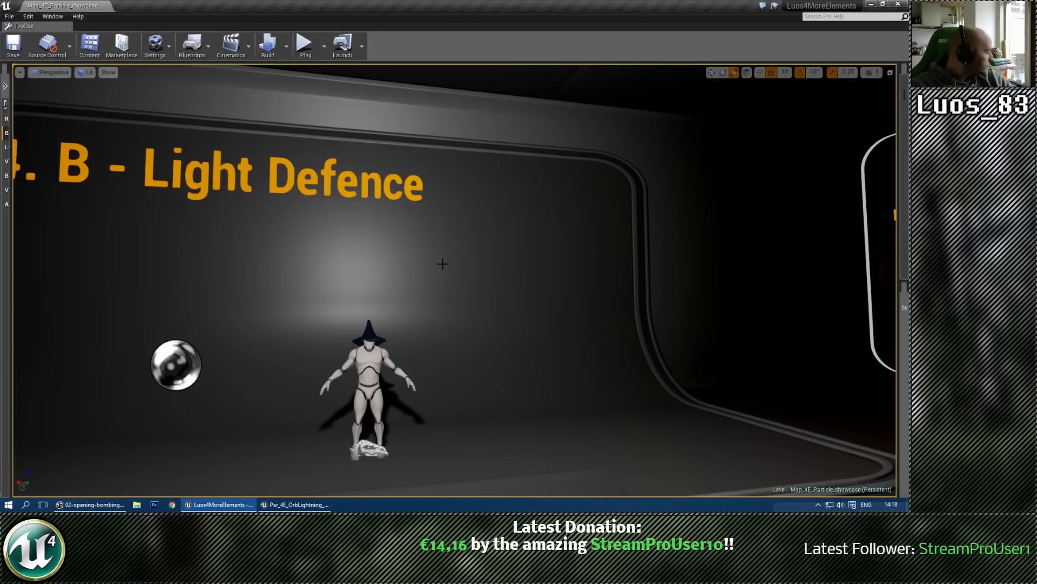